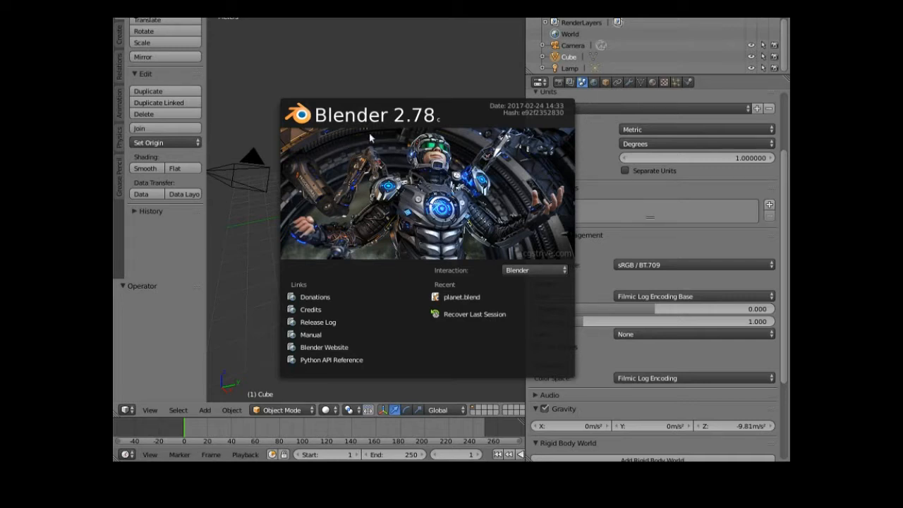
Step: Dismiss the splash screen and examine the default cube from different angles and distances
{"action": "left_click", "coordinate": [367, 66]}
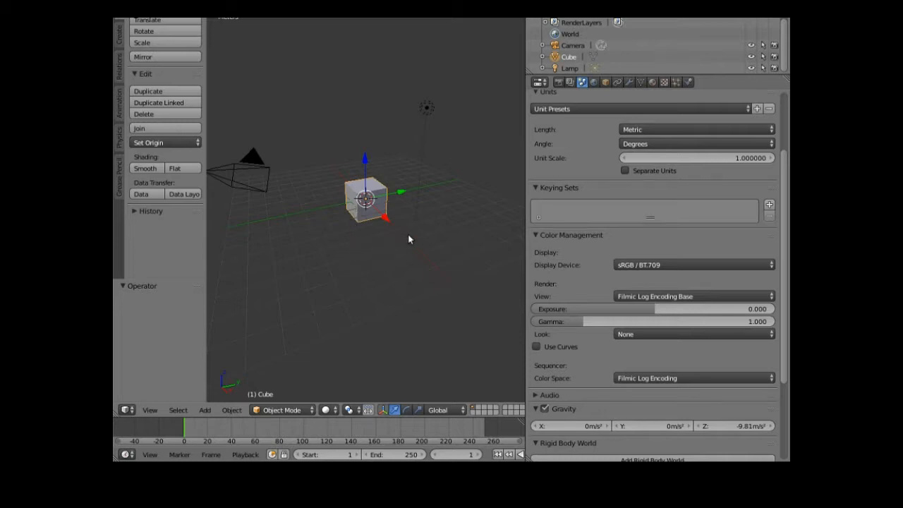
{"action": "middle_click_drag", "start_coordinate": [409, 239], "coordinate": [366, 249]}
{"action": "scroll", "coordinate": [366, 248], "scroll_direction": "up", "scroll_amount": 8}
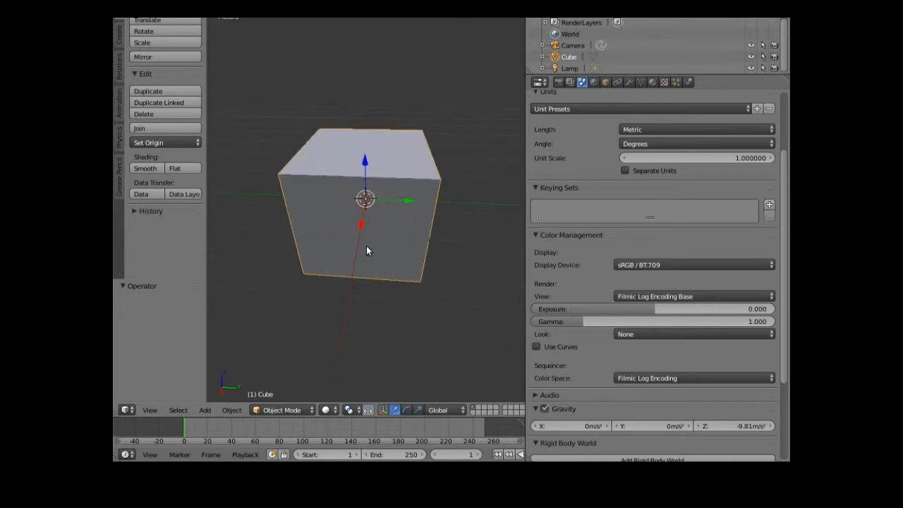
{"action": "scroll", "coordinate": [366, 249], "scroll_direction": "down", "scroll_amount": 4}
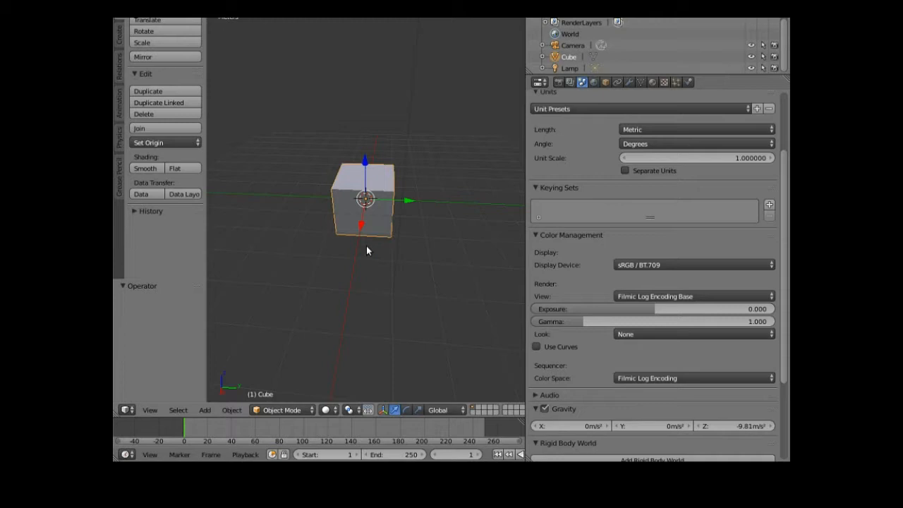
{"action": "middle_click_drag", "start_coordinate": [367, 250], "coordinate": [366, 221]}
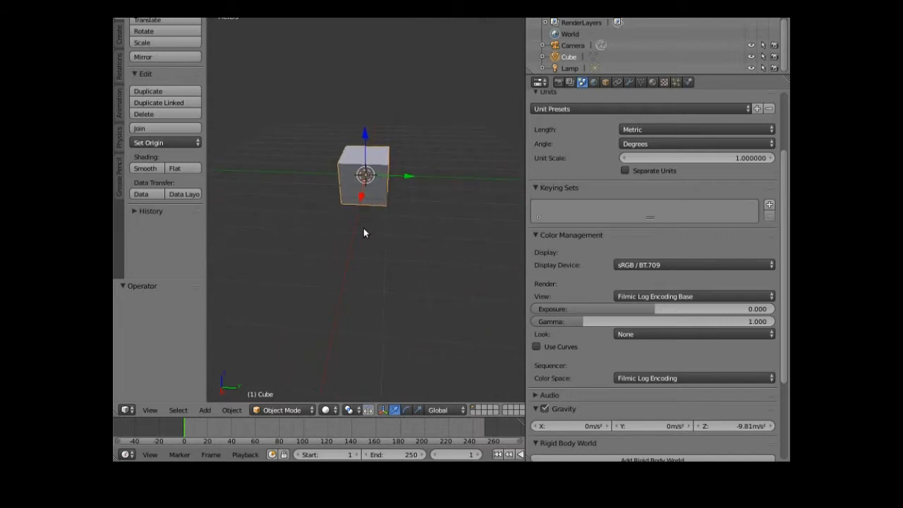
{"action": "scroll", "coordinate": [371, 250], "scroll_direction": "up", "scroll_amount": 1}
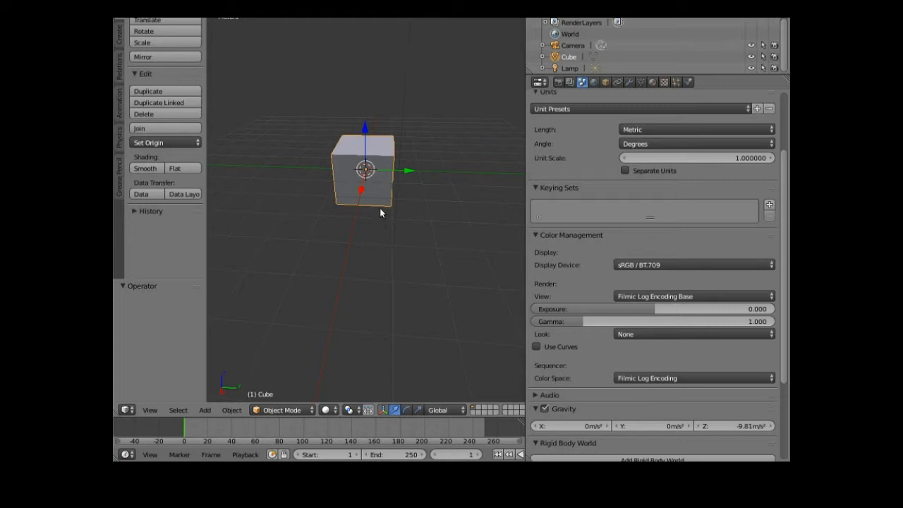
{"action": "scroll", "coordinate": [383, 197], "scroll_direction": "up", "scroll_amount": 1}
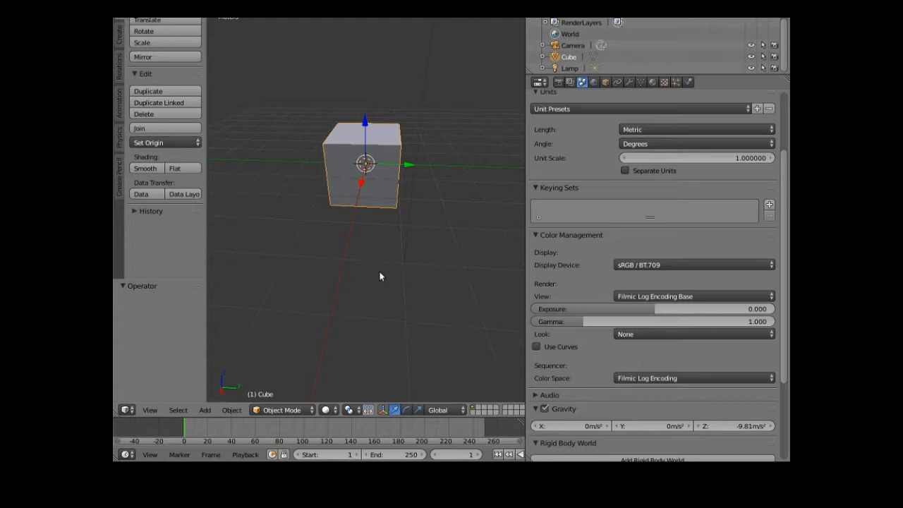
Step: Try deselecting all objects, and undo the deselection
{"action": "key", "text": "a"}
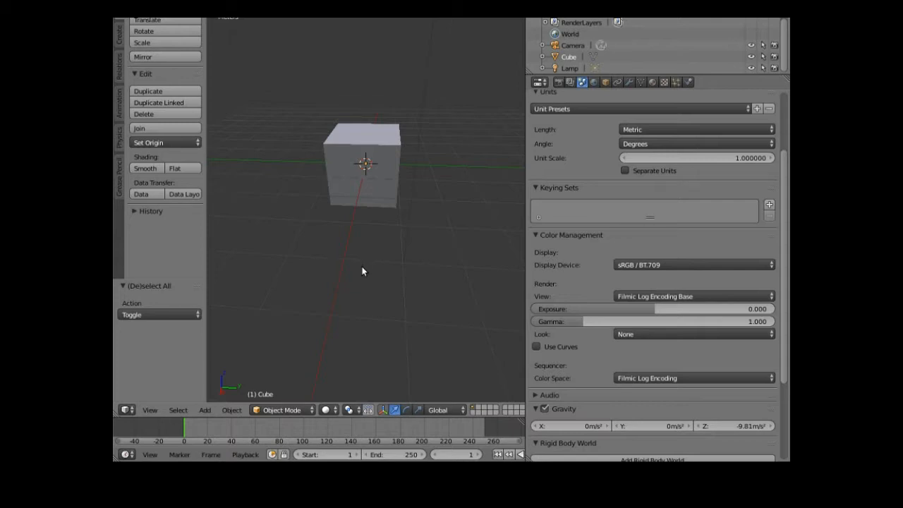
{"action": "key", "text": "ctrl+z"}
{"action": "middle_click_drag", "start_coordinate": [364, 263], "coordinate": [322, 271]}
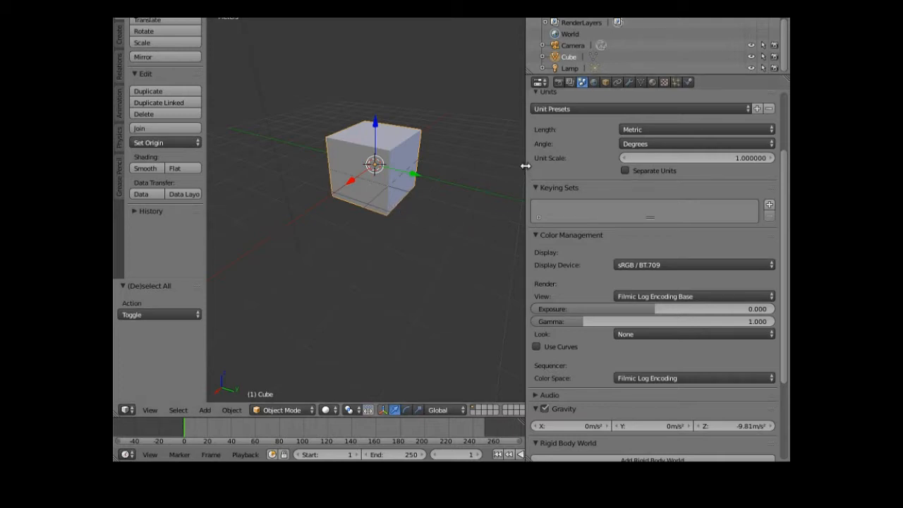
Step: Widen the 3D viewport, open the World properties and switch the render engine to Cycles Render
{"action": "left_click_drag", "start_coordinate": [525, 165], "coordinate": [581, 174]}
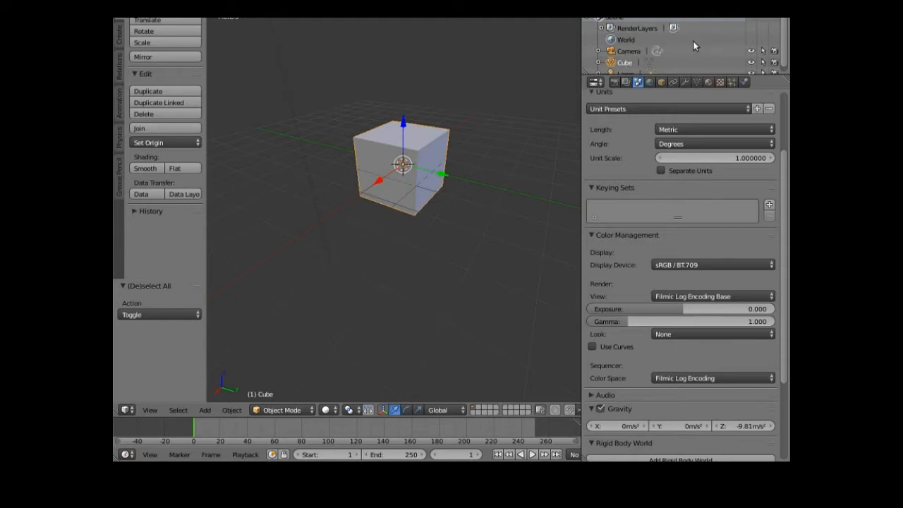
{"action": "scroll", "coordinate": [666, 53], "scroll_direction": "down", "scroll_amount": 1}
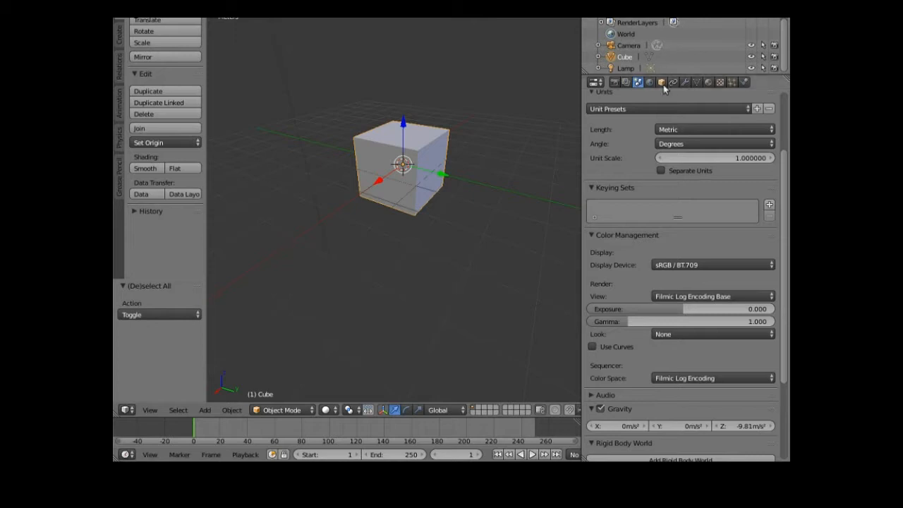
{"action": "left_click", "coordinate": [709, 83]}
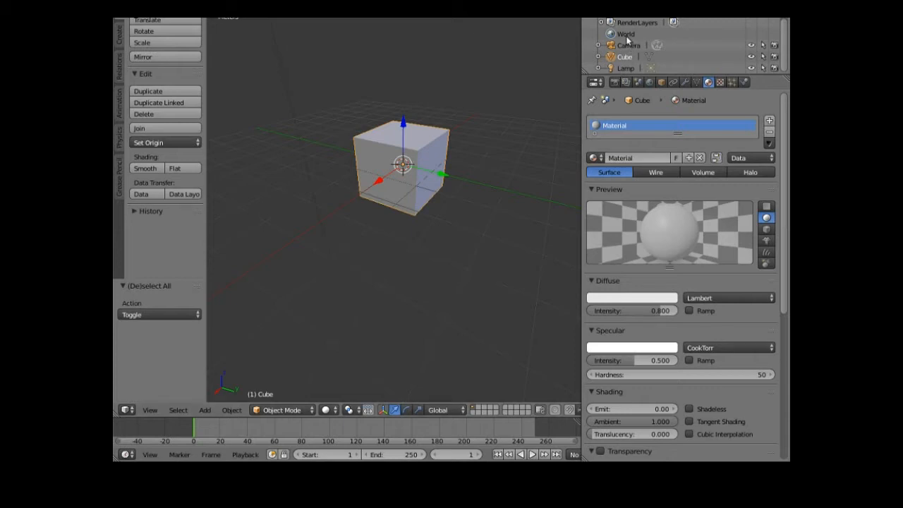
{"action": "left_click", "coordinate": [648, 83]}
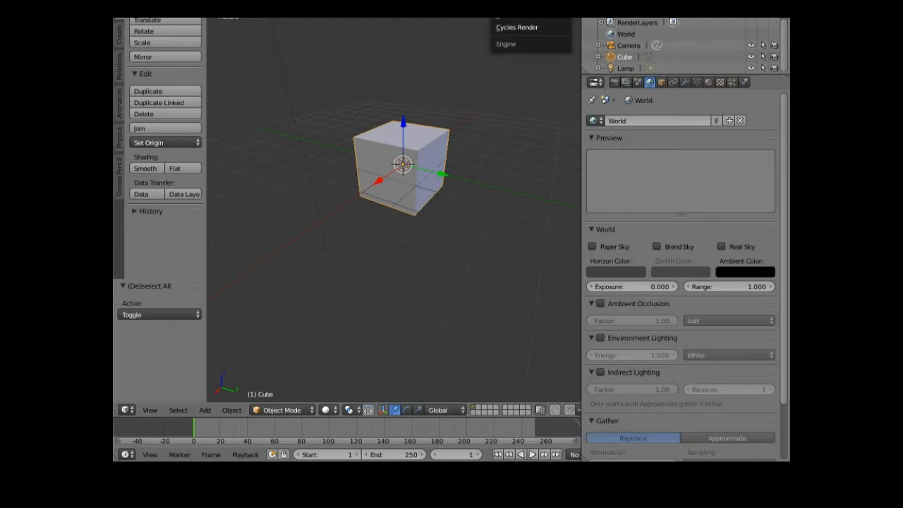
{"action": "left_click", "coordinate": [521, 27]}
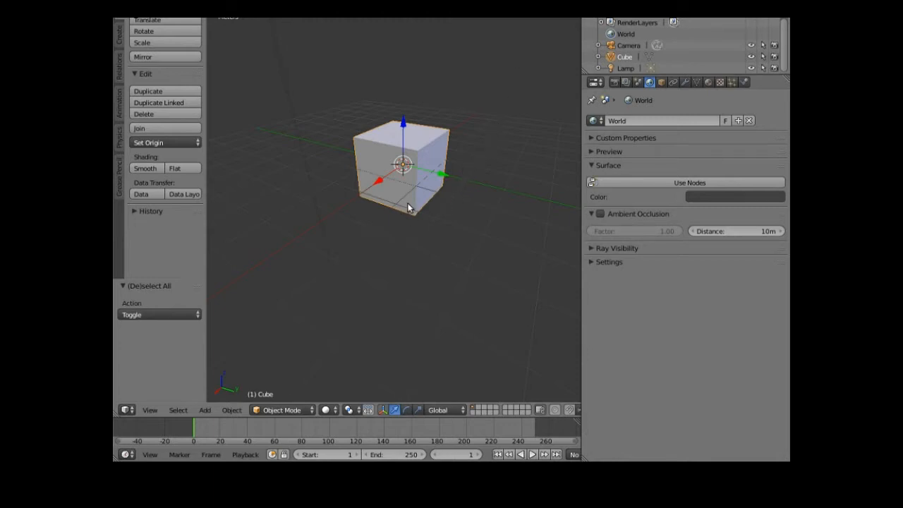
Step: Delete the default cube from the scene
{"action": "middle_click_drag", "start_coordinate": [397, 253], "coordinate": [426, 254]}
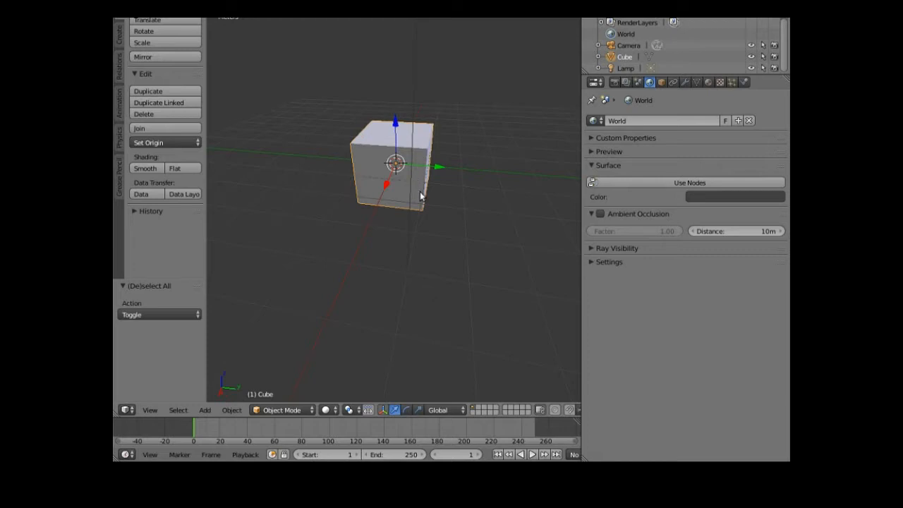
{"action": "key", "text": "x"}
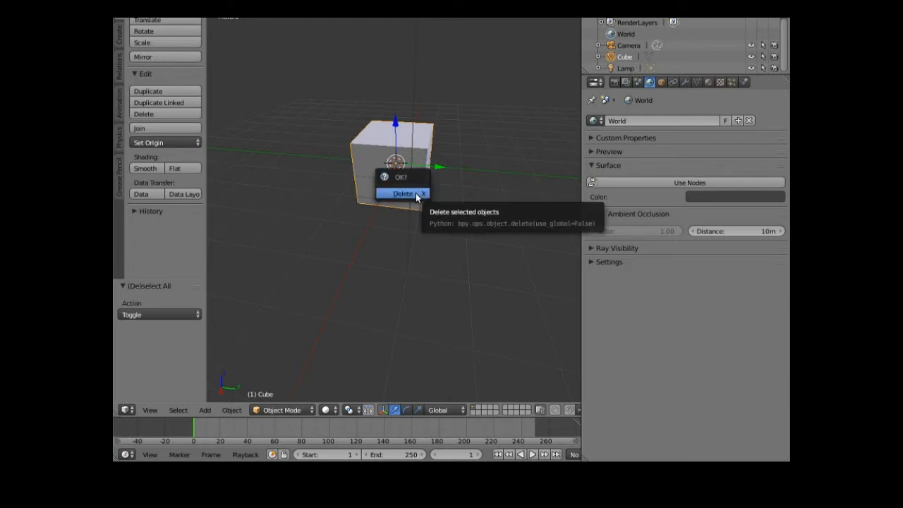
{"action": "left_click", "coordinate": [411, 196]}
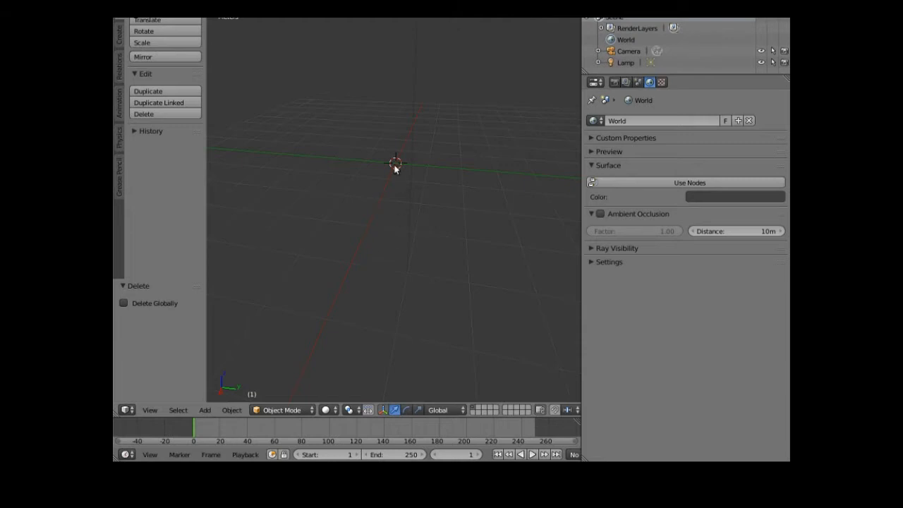
Step: Try placing the 3D cursor at several different spots around the empty scene
{"action": "middle_click_drag", "start_coordinate": [383, 206], "coordinate": [351, 221]}
{"action": "left_click", "coordinate": [304, 238]}
{"action": "left_click", "coordinate": [362, 153]}
{"action": "left_click", "coordinate": [328, 133]}
{"action": "left_click", "coordinate": [435, 127]}
{"action": "middle_click_drag", "start_coordinate": [375, 202], "coordinate": [351, 238]}
{"action": "mouse_move", "coordinate": [407, 204]}
{"action": "middle_mouse_down"}
{"action": "mouse_move", "coordinate": [388, 220]}
{"action": "mouse_move", "coordinate": [407, 153]}
{"action": "mouse_move", "coordinate": [388, 232]}
{"action": "mouse_move", "coordinate": [316, 248]}
{"action": "mouse_move", "coordinate": [424, 233]}
{"action": "mouse_move", "coordinate": [431, 223]}
{"action": "mouse_move", "coordinate": [422, 210]}
{"action": "middle_mouse_up"}
{"action": "left_click", "coordinate": [385, 107]}
Step: Snap the 3D cursor to the centre of the scene
{"action": "left_click", "coordinate": [231, 409]}
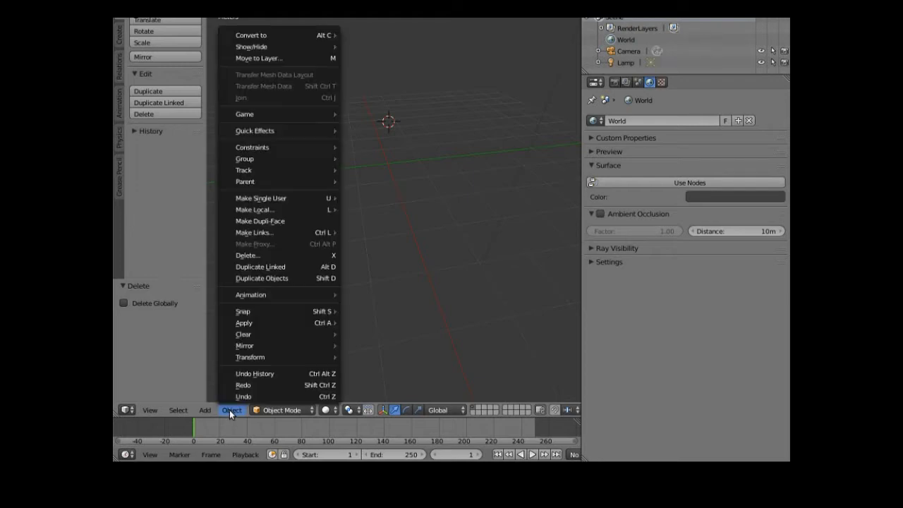
{"action": "mouse_move", "coordinate": [280, 308]}
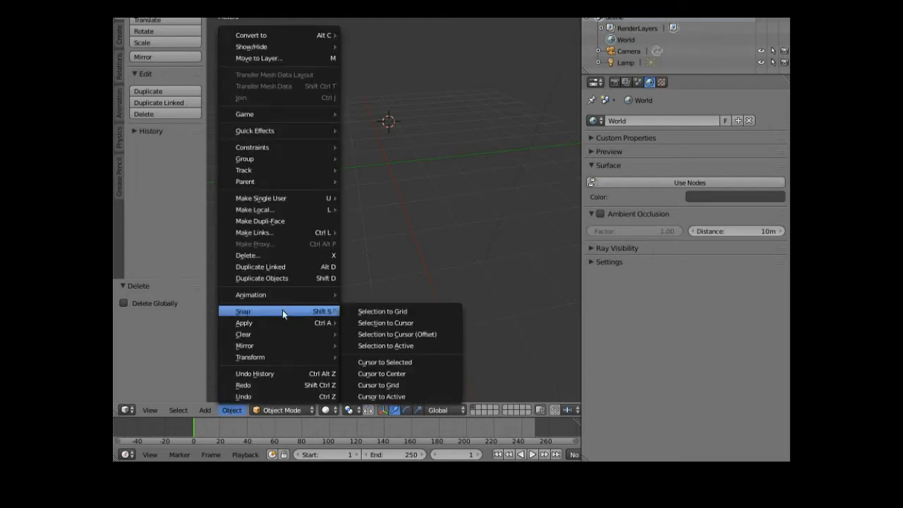
{"action": "left_click", "coordinate": [389, 374]}
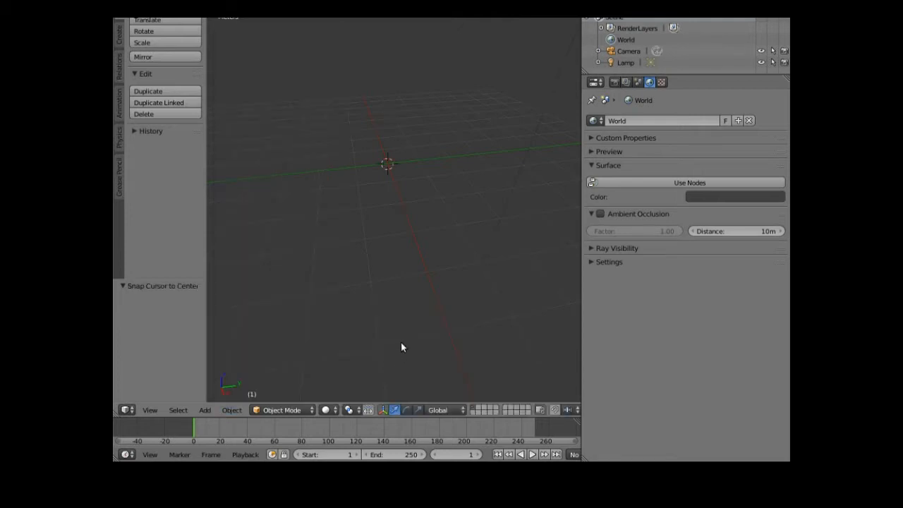
Step: Add a mesh circle with 32 vertices and a 1 m radius at the scene centre
{"action": "key", "text": "KP_7"}
{"action": "middle_click_drag", "start_coordinate": [382, 350], "coordinate": [385, 360]}
{"action": "left_click", "coordinate": [206, 410]}
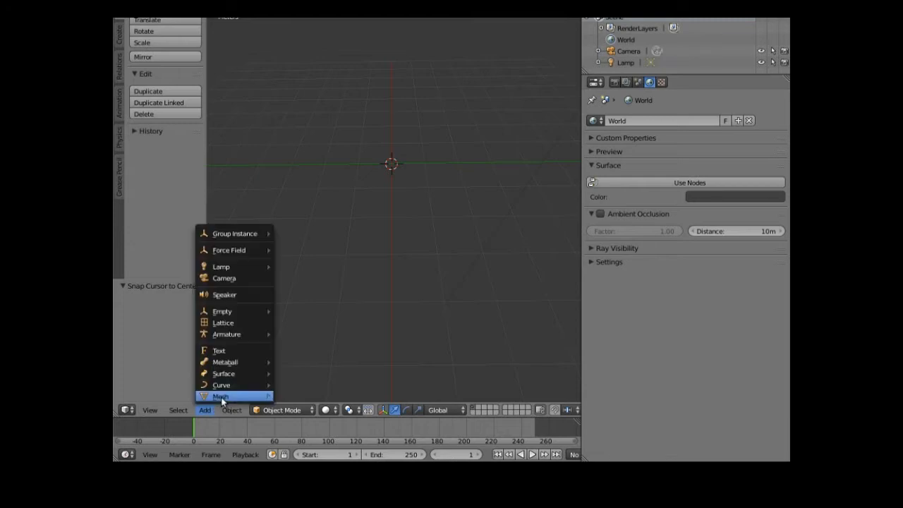
{"action": "mouse_move", "coordinate": [223, 400]}
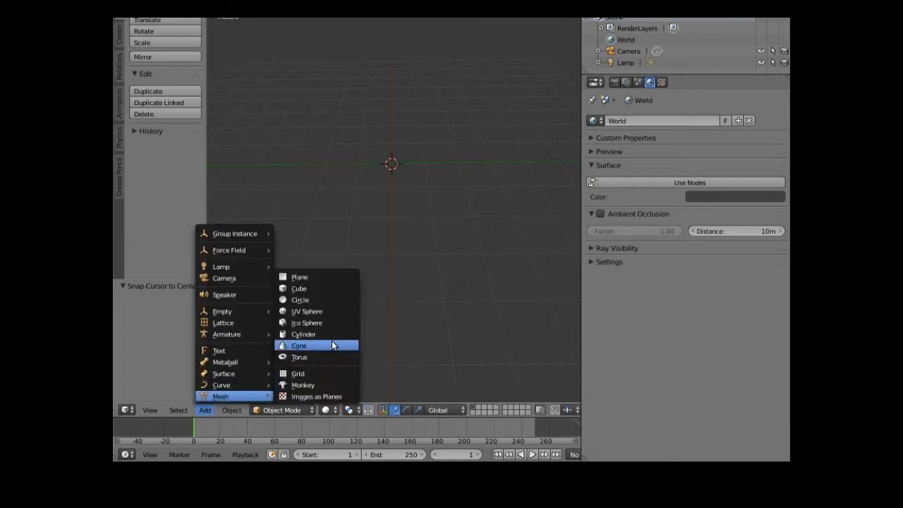
{"action": "left_click", "coordinate": [314, 300]}
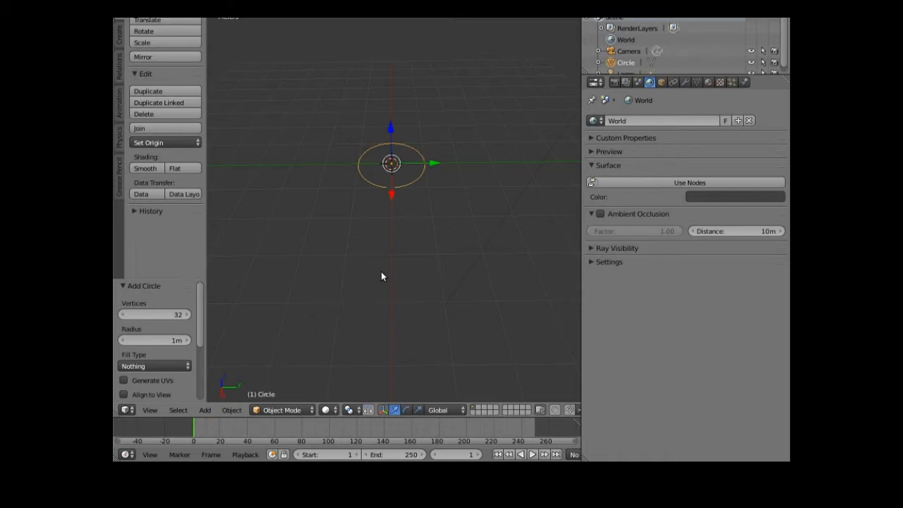
Step: Try scaling the circle by about 2.35 along X and about 1.93 along Y with the scale manipulator, and undo both changes
{"action": "middle_click_drag", "start_coordinate": [377, 286], "coordinate": [374, 310]}
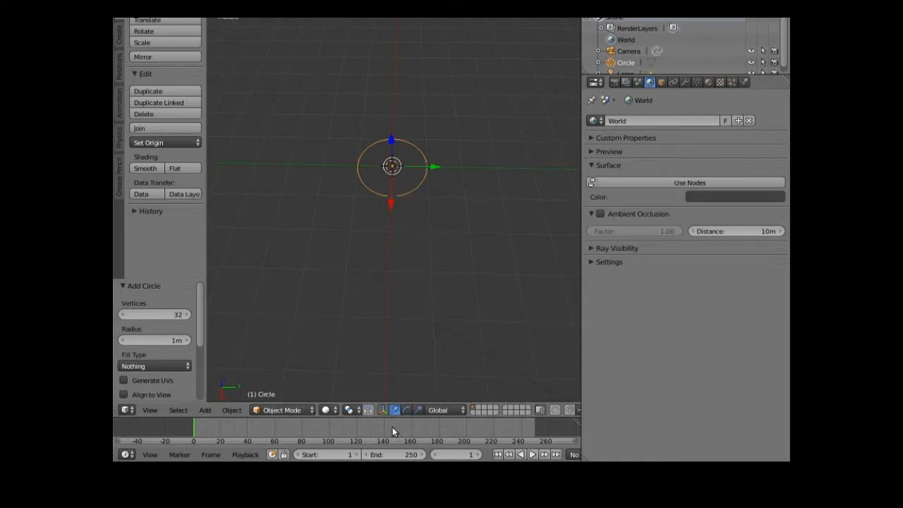
{"action": "left_click", "coordinate": [419, 410]}
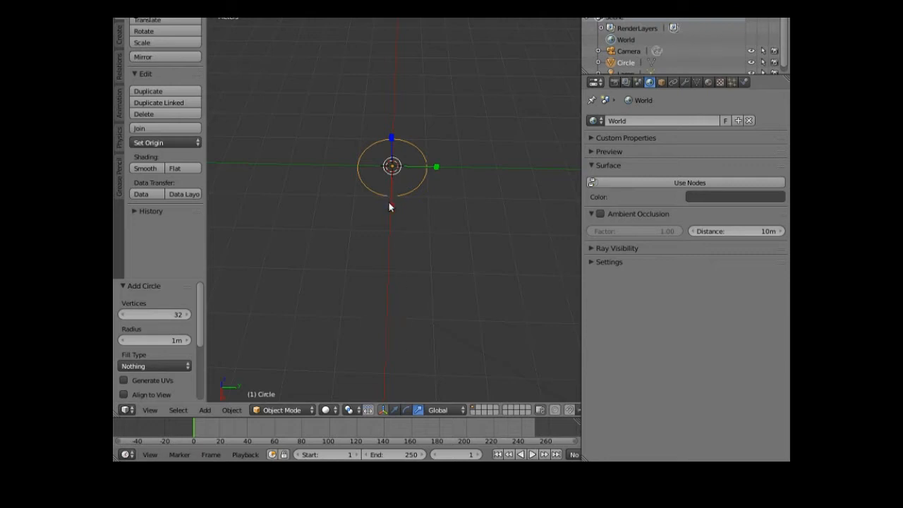
{"action": "left_click_drag", "start_coordinate": [391, 207], "coordinate": [392, 252]}
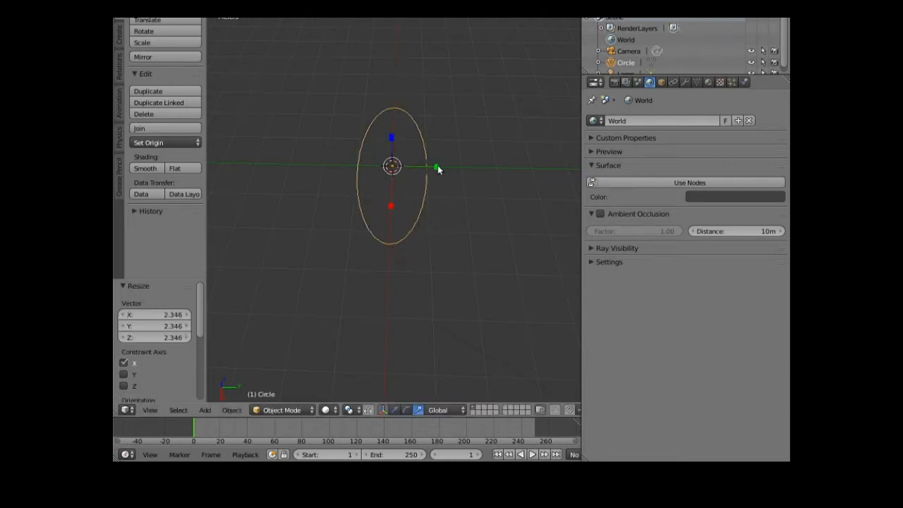
{"action": "left_click_drag", "start_coordinate": [437, 167], "coordinate": [480, 166]}
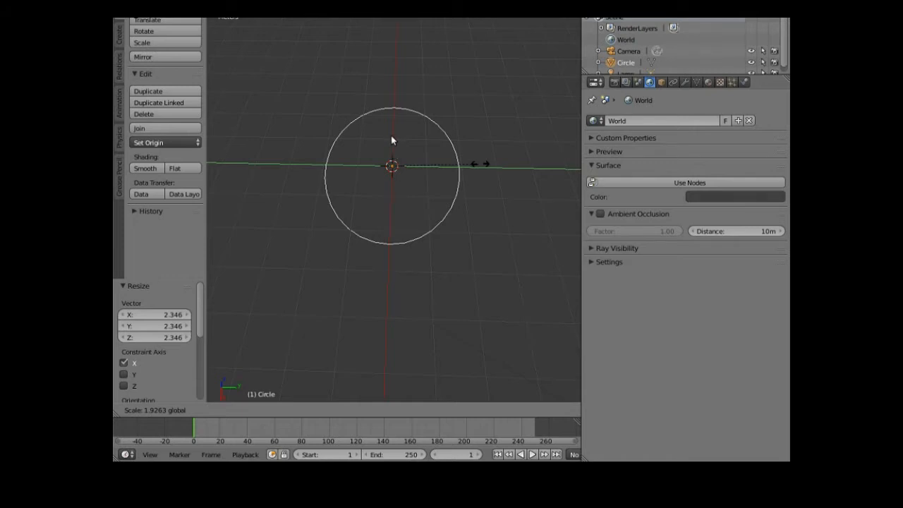
{"action": "left_click", "coordinate": [368, 234]}
{"action": "mouse_move", "coordinate": [368, 233]}
{"action": "middle_mouse_down"}
{"action": "mouse_move", "coordinate": [364, 153]}
{"action": "mouse_move", "coordinate": [365, 220]}
{"action": "middle_mouse_up"}
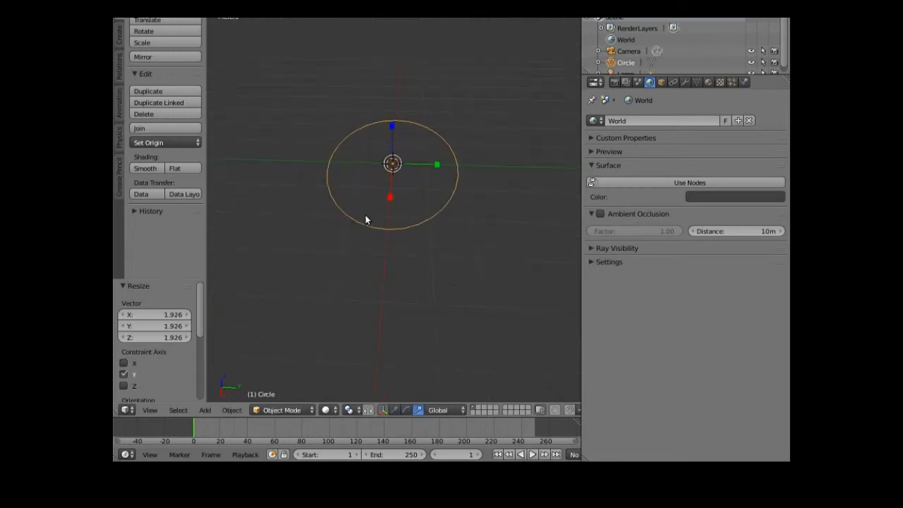
{"action": "middle_click_drag", "start_coordinate": [368, 215], "coordinate": [376, 233]}
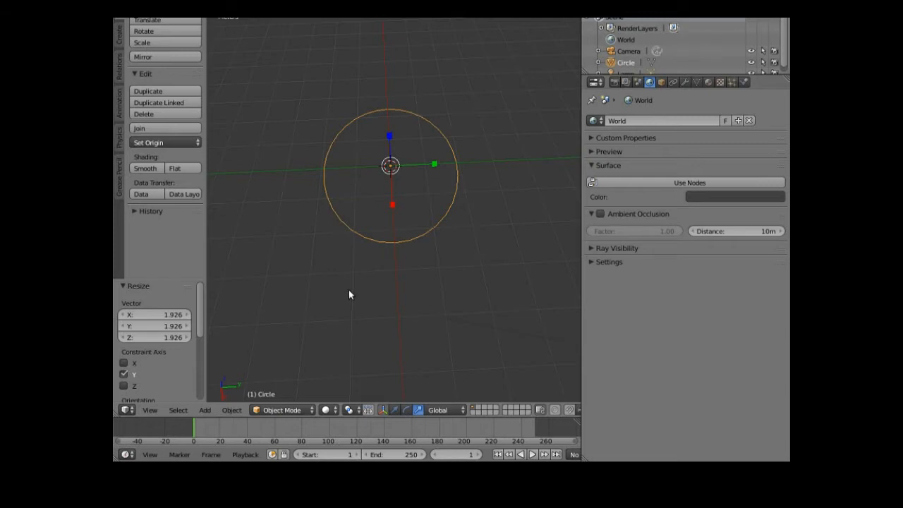
{"action": "key", "text": "ctrl+z"}
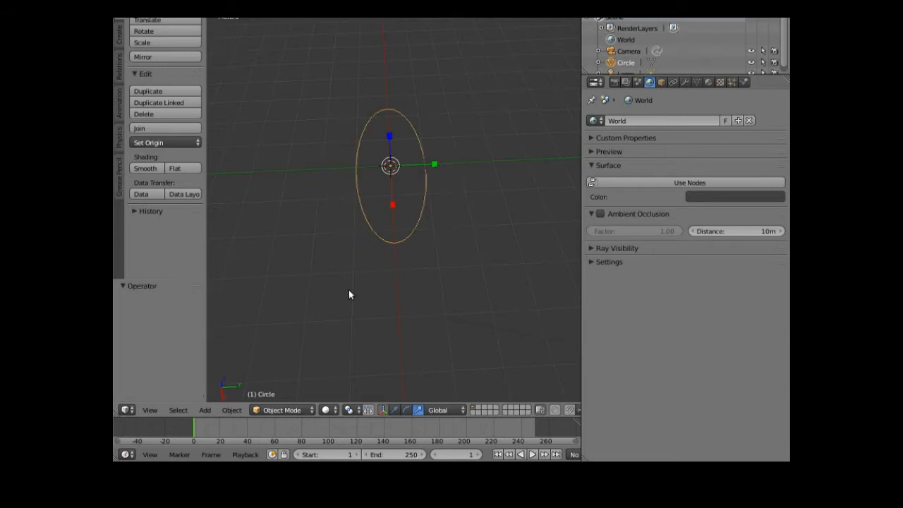
{"action": "key", "text": "ctrl+z"}
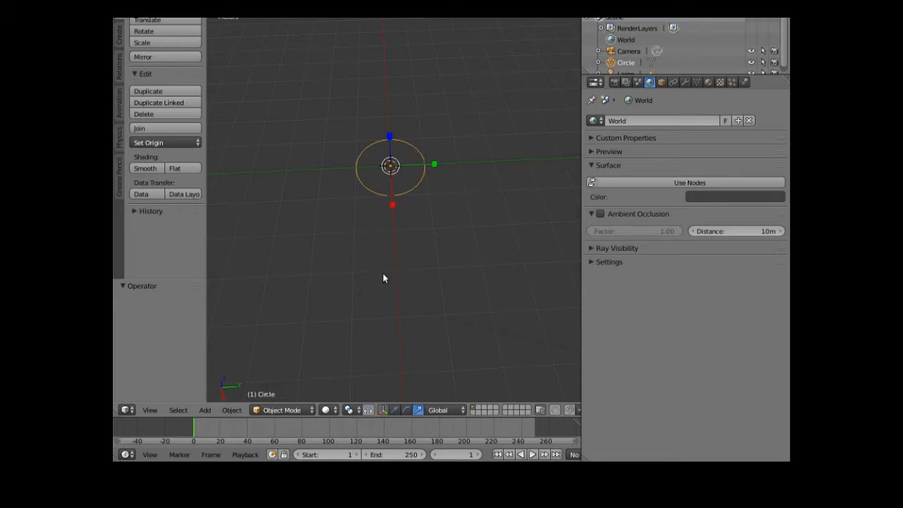
Step: Try scaling the whole circle freely by a factor of about 1.95, and undo it
{"action": "scroll", "coordinate": [357, 241], "scroll_direction": "down", "scroll_amount": 2}
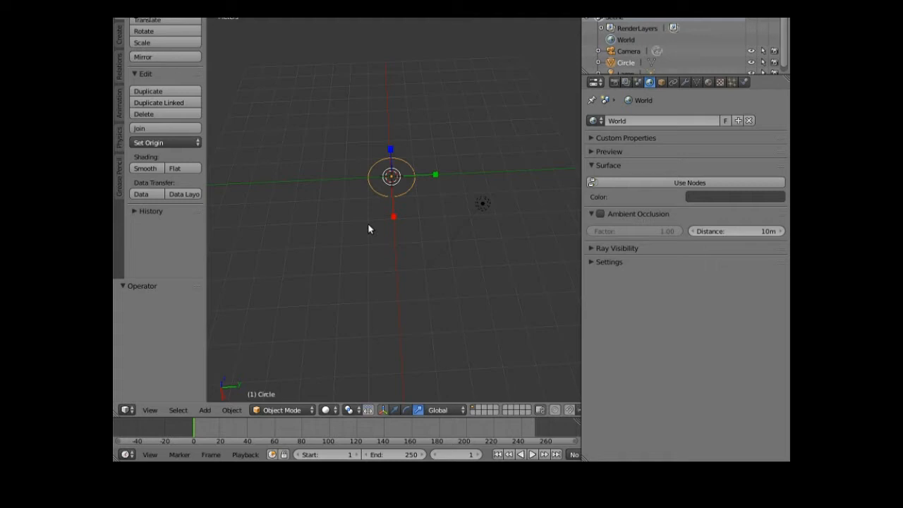
{"action": "key", "text": "s"}
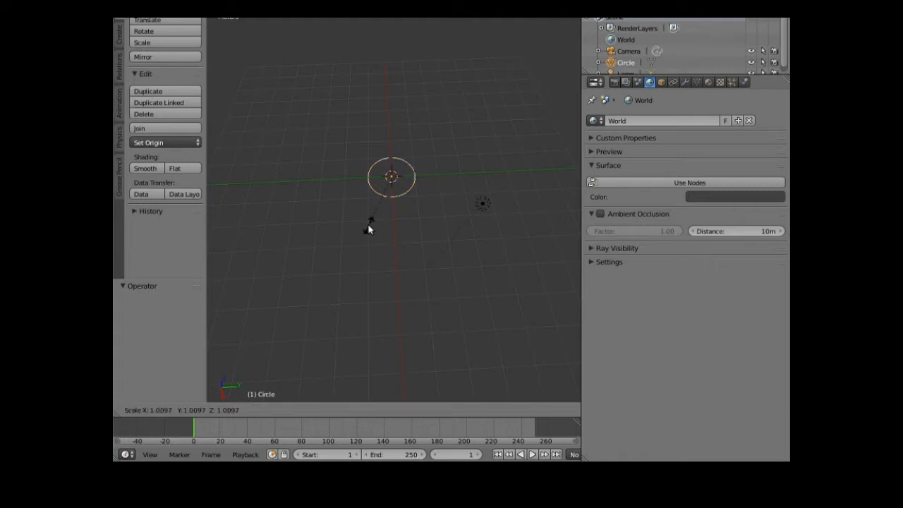
{"action": "left_click", "coordinate": [332, 261]}
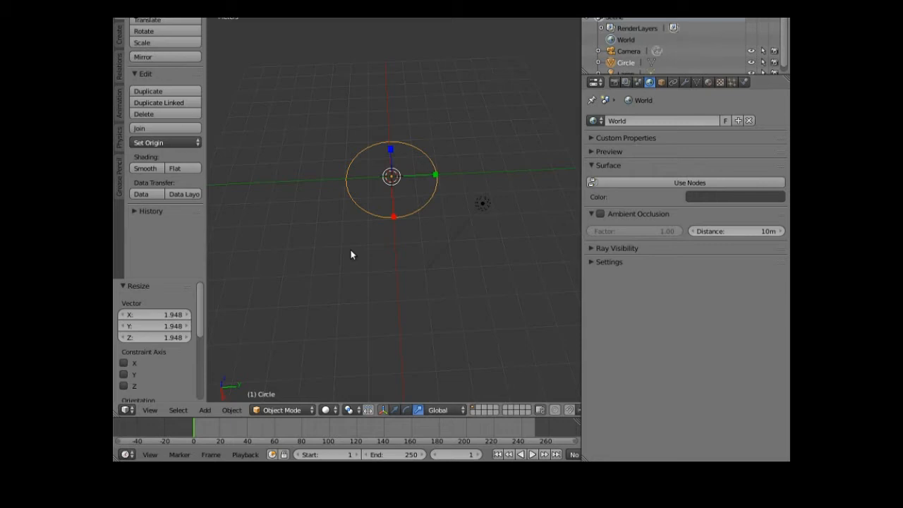
{"action": "key", "text": "ctrl+z"}
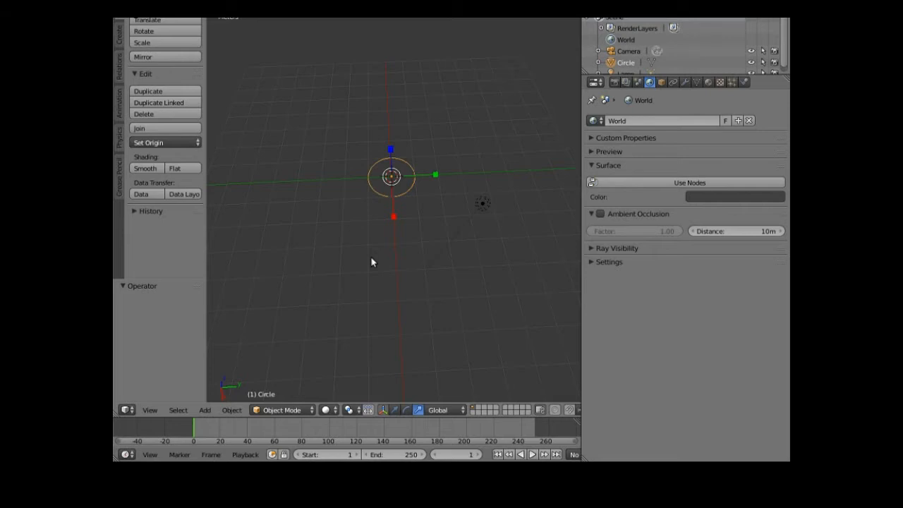
Step: Scale the whole circle uniformly by a factor of 2
{"action": "key", "text": "s"}
{"action": "key", "text": "2"}
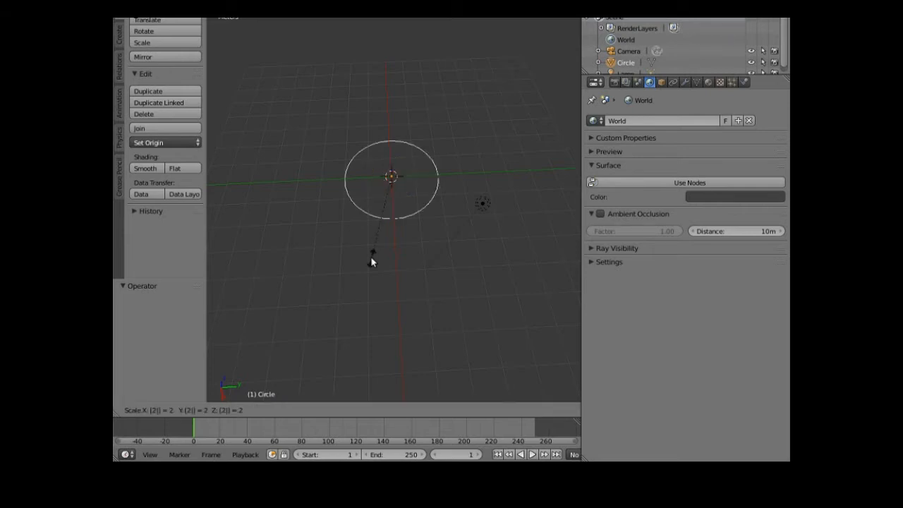
{"action": "key", "text": "Return"}
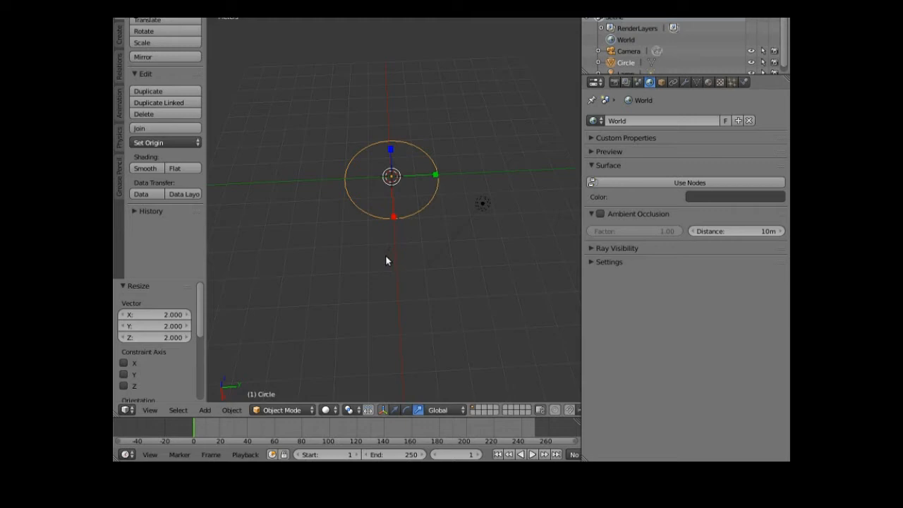
Step: Switch the circle from Object Mode to Edit Mode
{"action": "middle_click_drag", "start_coordinate": [385, 255], "coordinate": [378, 224]}
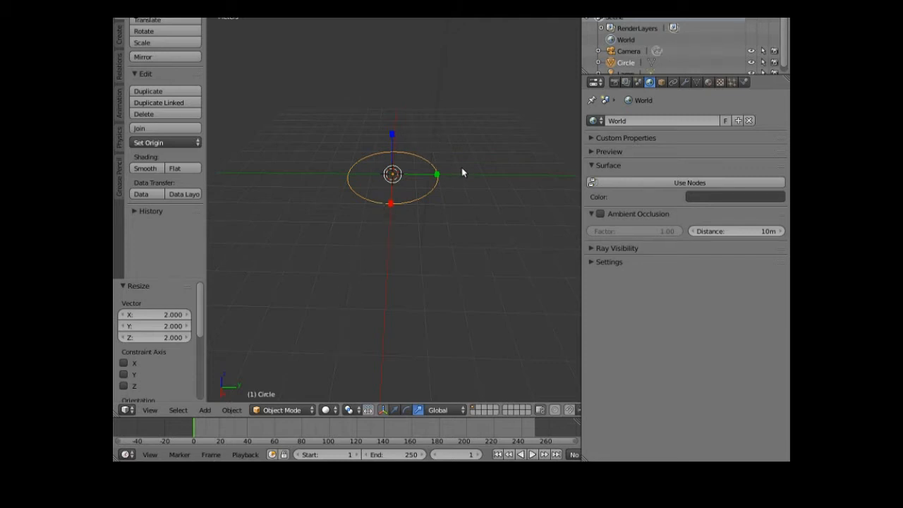
{"action": "left_click", "coordinate": [283, 412]}
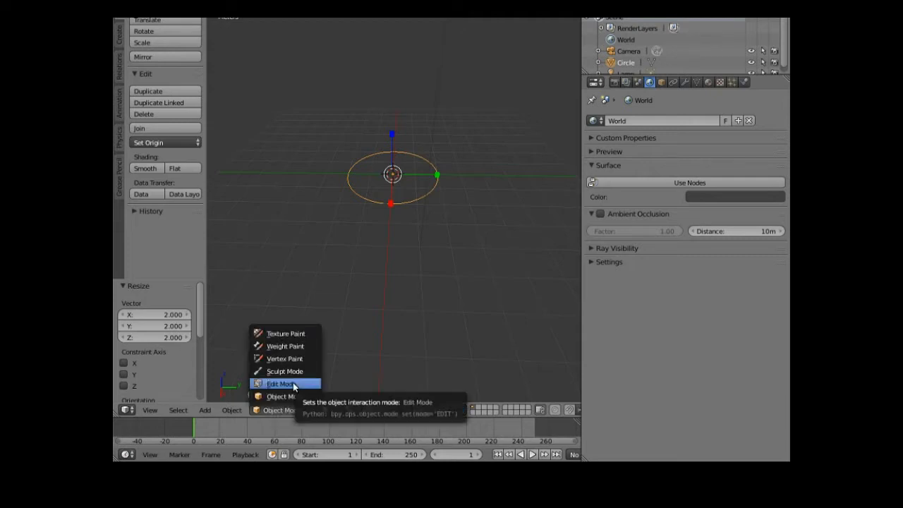
{"action": "left_click", "coordinate": [293, 382]}
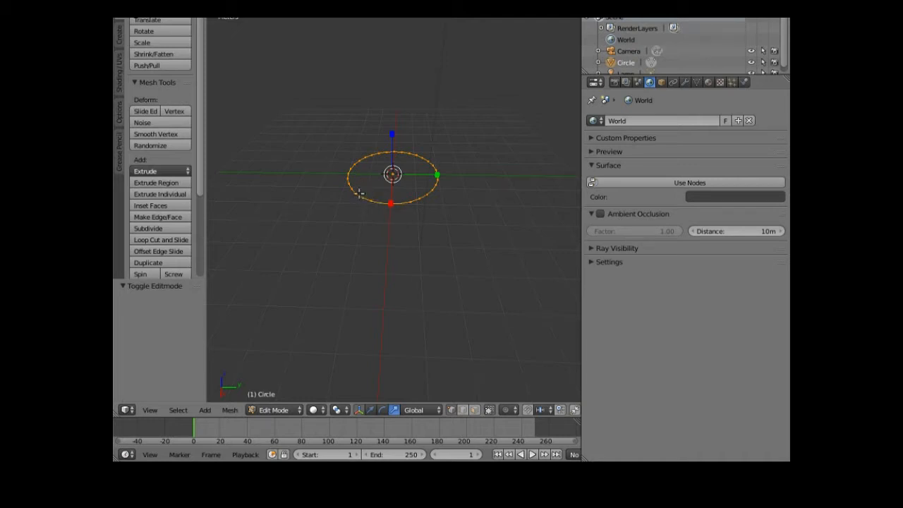
{"action": "scroll", "coordinate": [374, 239], "scroll_direction": "up", "scroll_amount": 3}
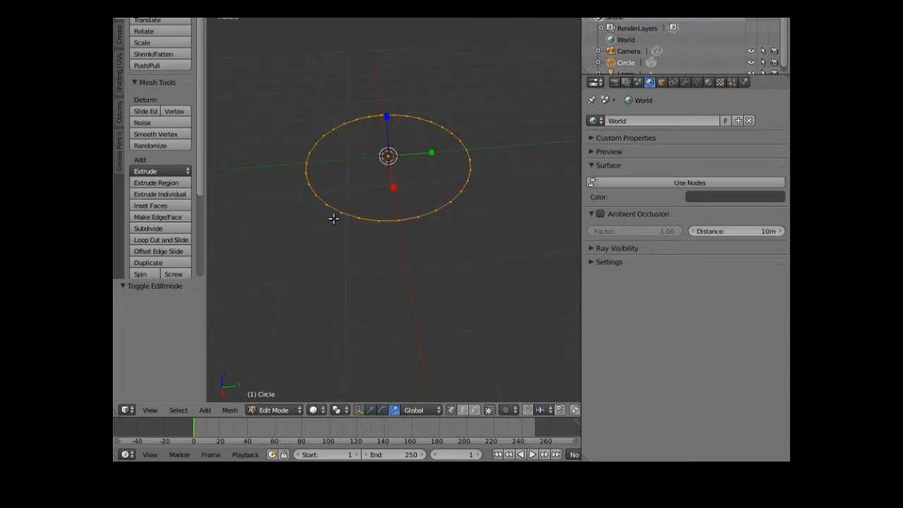
{"action": "scroll", "coordinate": [447, 368], "scroll_direction": "up", "scroll_amount": 1}
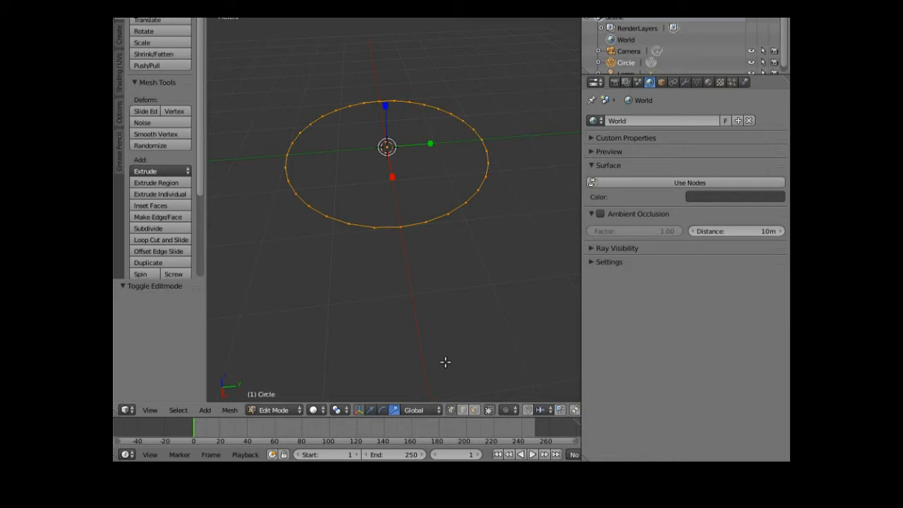
Step: Try selecting individual edges of the circle in edge select mode, and return to vertex select mode
{"action": "key", "text": "a"}
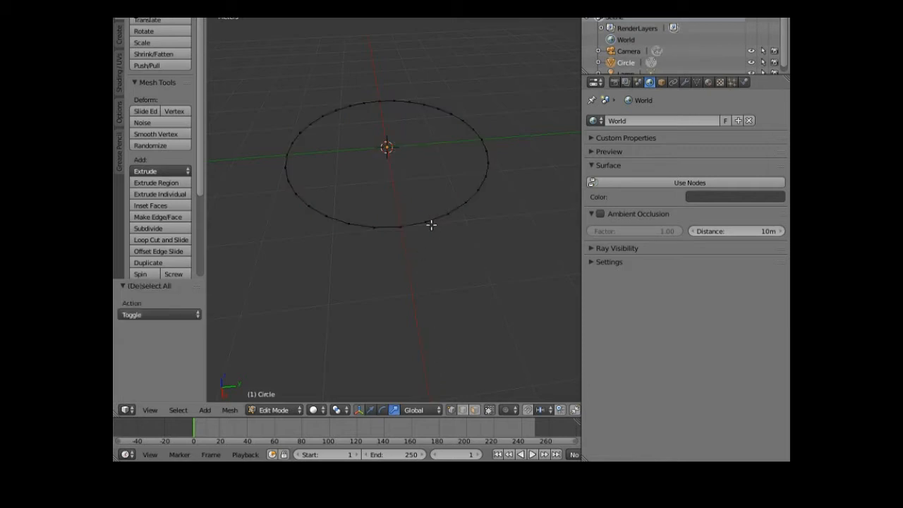
{"action": "right_click", "coordinate": [467, 202]}
{"action": "key", "text": "ctrl+shift+m"}
{"action": "left_click", "coordinate": [463, 410]}
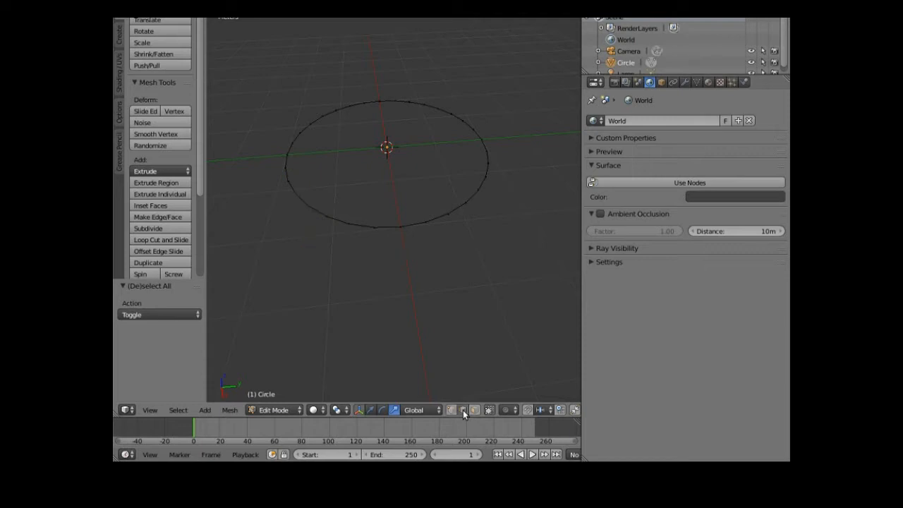
{"action": "right_click", "coordinate": [387, 225]}
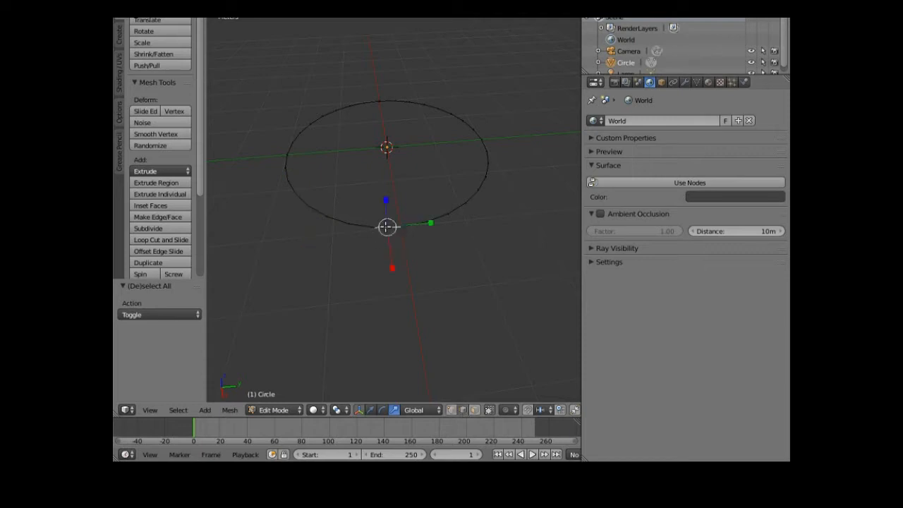
{"action": "right_click", "coordinate": [455, 206]}
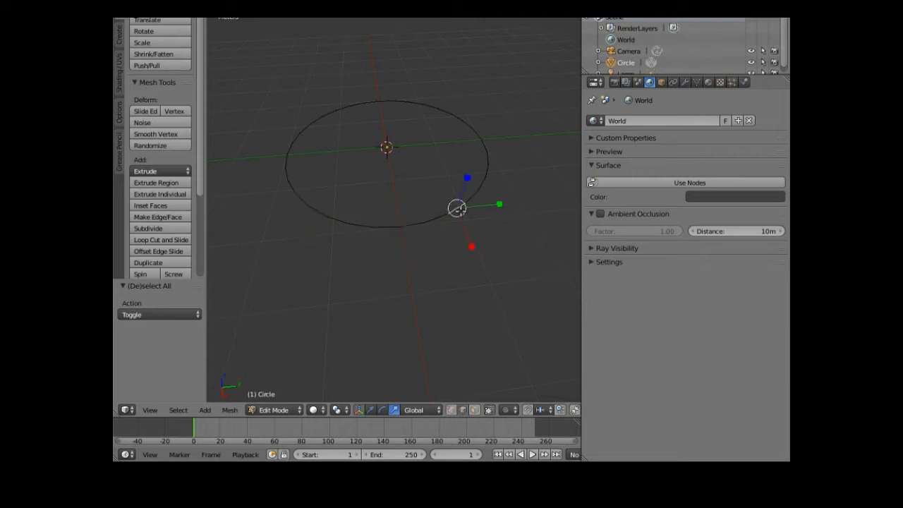
{"action": "left_click", "coordinate": [452, 412]}
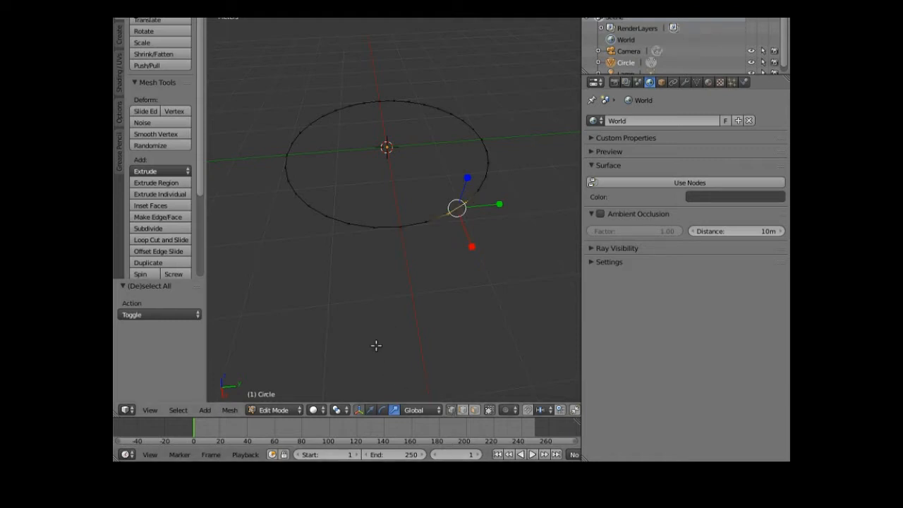
Step: Extrude all of the circle's vertices and raise the new ring about 0.54 m along Z with the translate manipulator
{"action": "key", "text": "a"}
{"action": "key", "text": "a"}
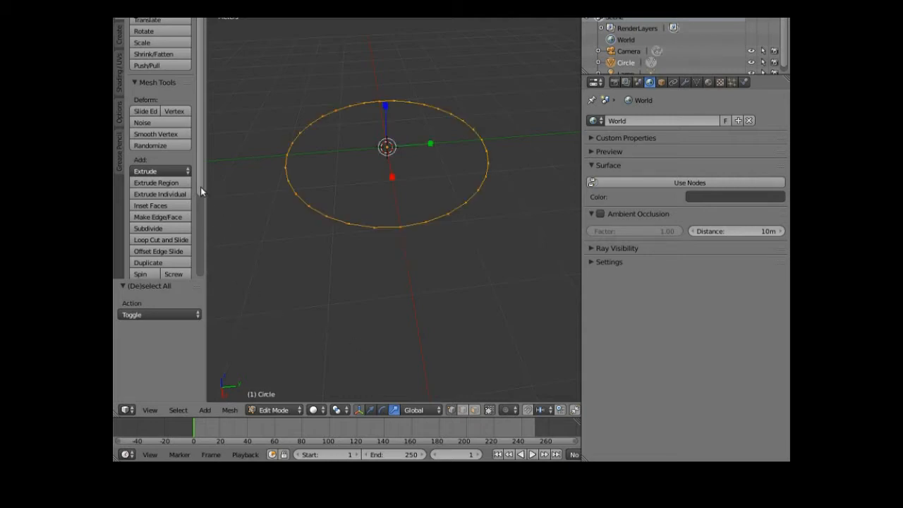
{"action": "left_click_drag", "start_coordinate": [200, 186], "coordinate": [199, 238]}
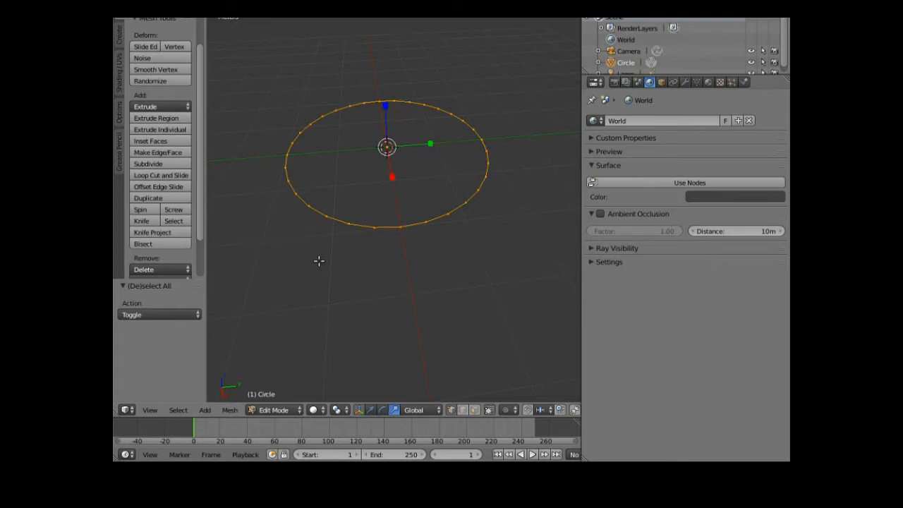
{"action": "key", "text": "ctrl+space"}
{"action": "key", "text": "e"}
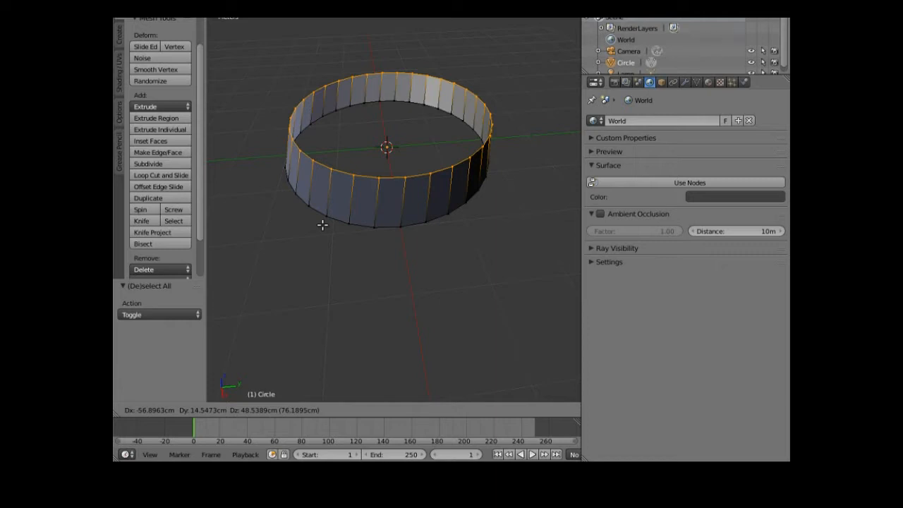
{"action": "key", "text": "Escape"}
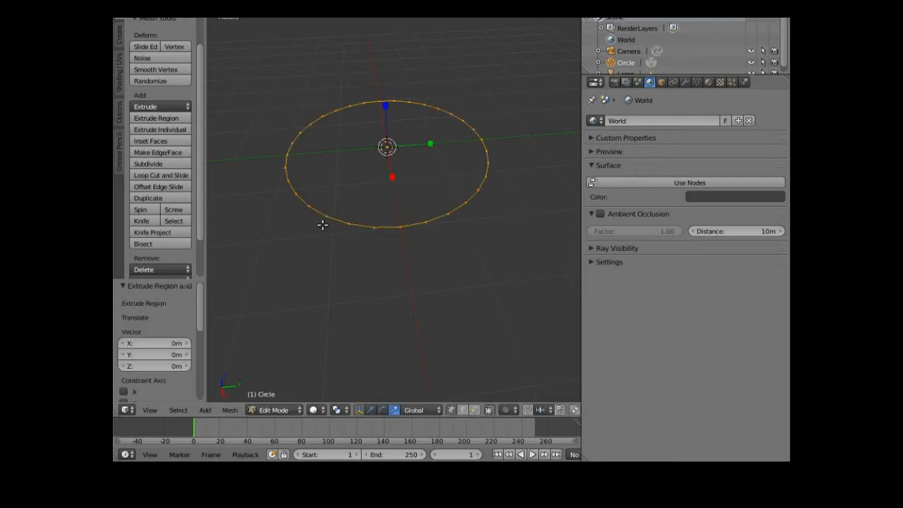
{"action": "left_click", "coordinate": [372, 412]}
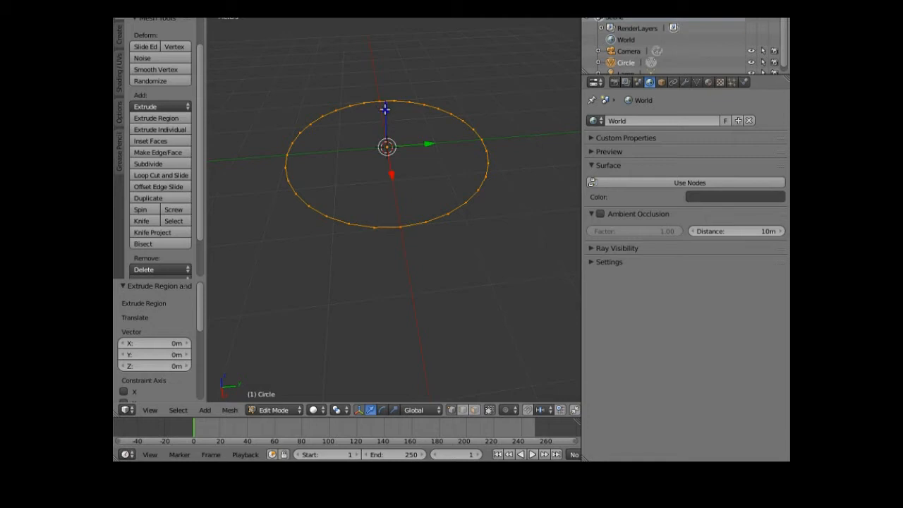
{"action": "left_click_drag", "start_coordinate": [384, 109], "coordinate": [380, 86]}
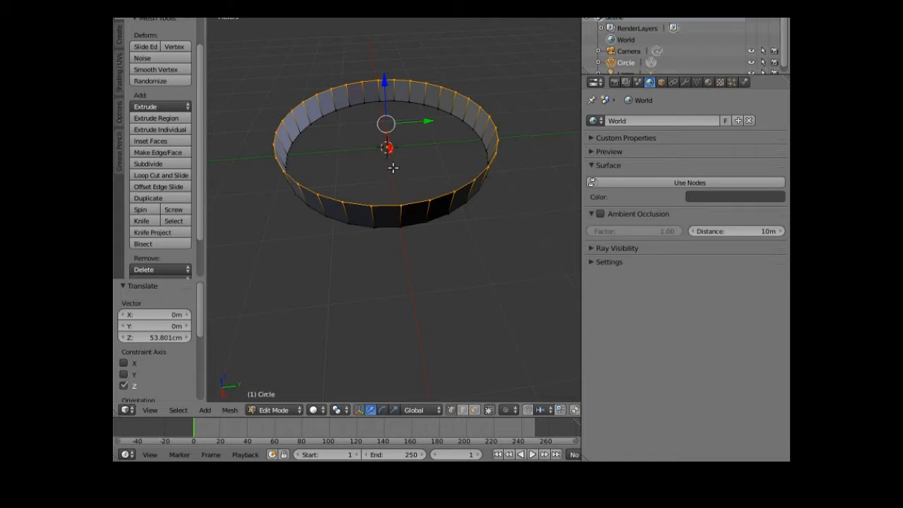
Step: Raise the upper ring about another 3.17 m along Z to make the walls taller
{"action": "scroll", "coordinate": [393, 165], "scroll_direction": "down", "scroll_amount": 2}
{"action": "scroll", "coordinate": [397, 239], "scroll_direction": "down", "scroll_amount": 1}
{"action": "middle_click_drag", "start_coordinate": [395, 237], "coordinate": [398, 210]}
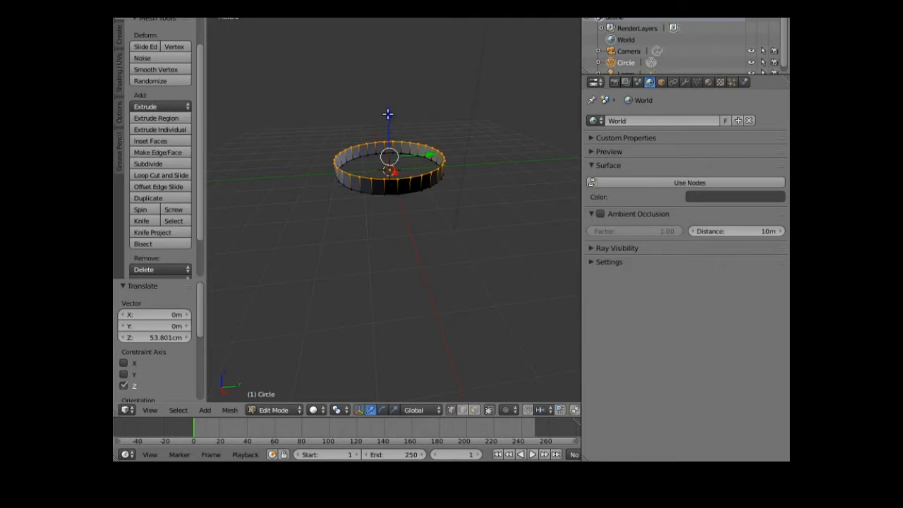
{"action": "left_click_drag", "start_coordinate": [388, 114], "coordinate": [386, 19]}
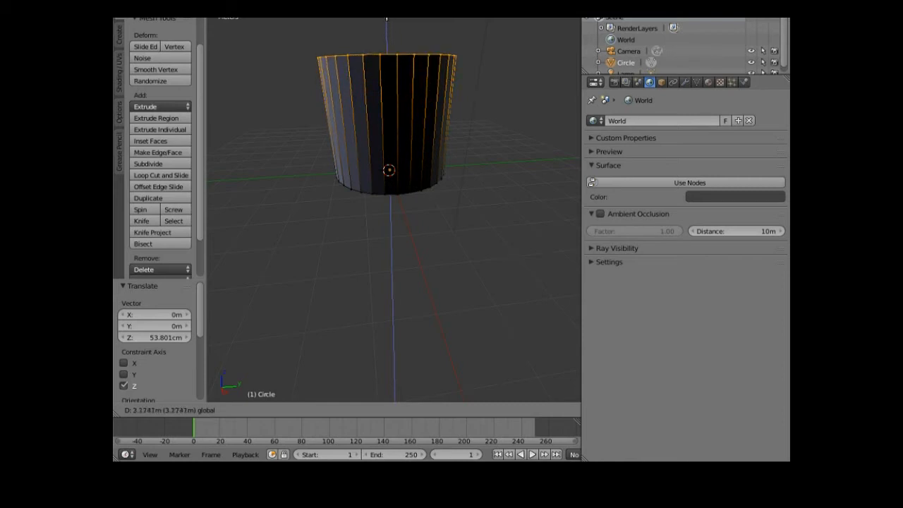
{"action": "left_click", "coordinate": [371, 215]}
Step: Try selecting the vertices along the bottom rim one by one, and clear the selection
{"action": "middle_click_drag", "start_coordinate": [375, 196], "coordinate": [346, 211]}
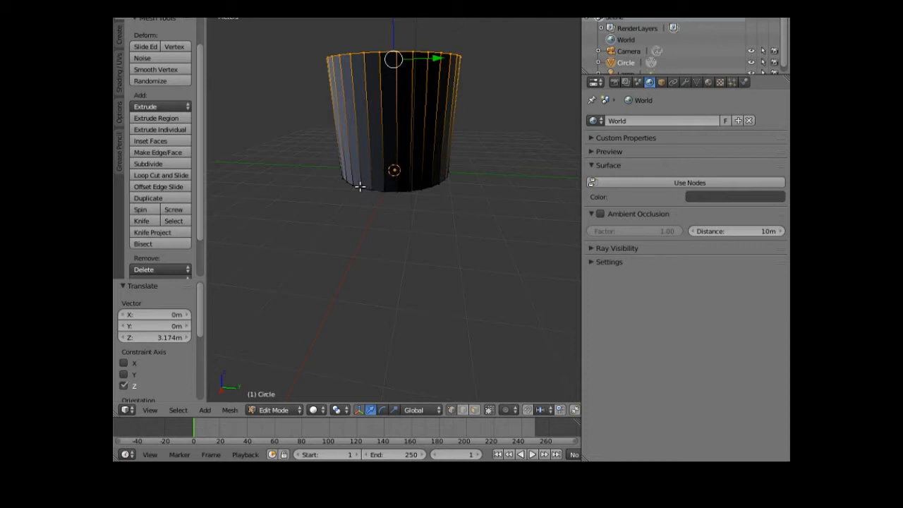
{"action": "right_click", "coordinate": [360, 185]}
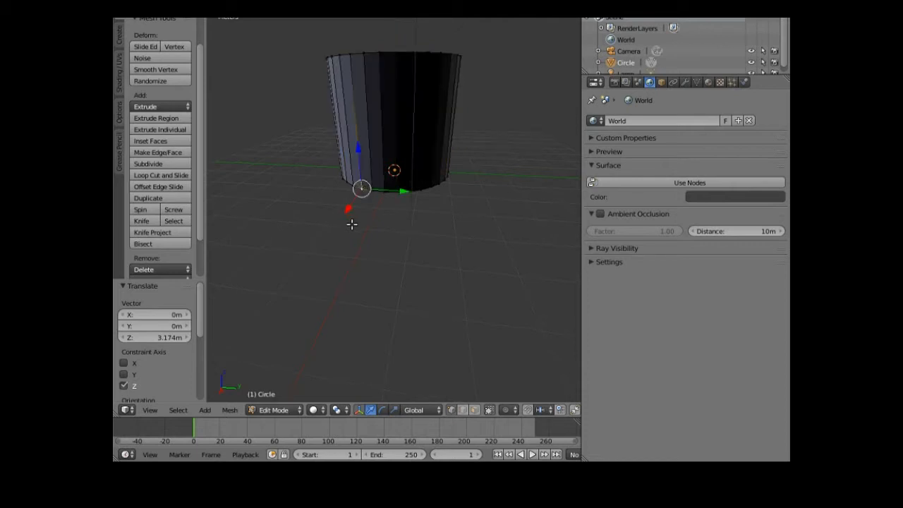
{"action": "right_click", "coordinate": [386, 192], "text": "shift"}
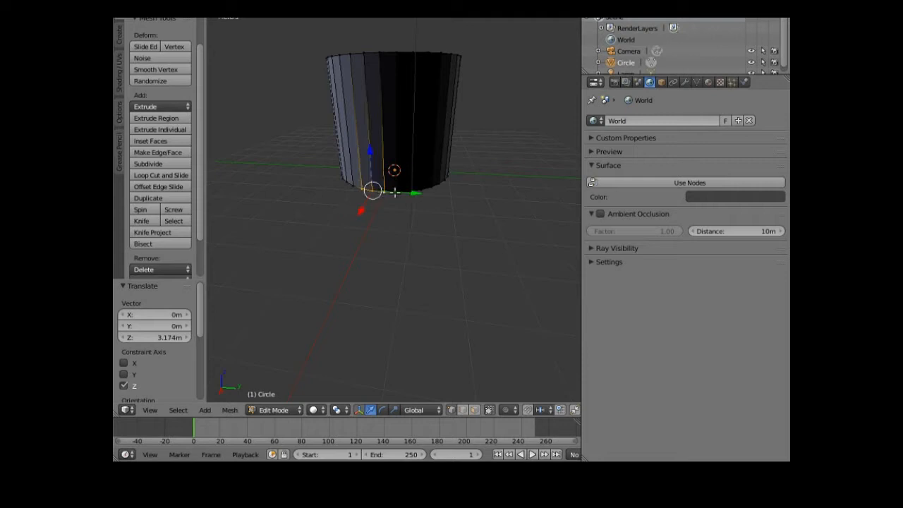
{"action": "right_click", "coordinate": [409, 192], "text": "shift"}
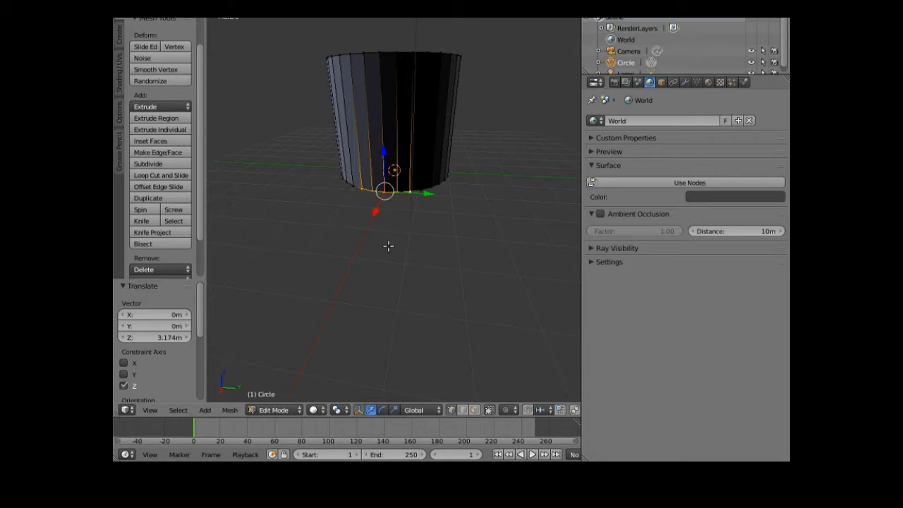
{"action": "key", "text": "a"}
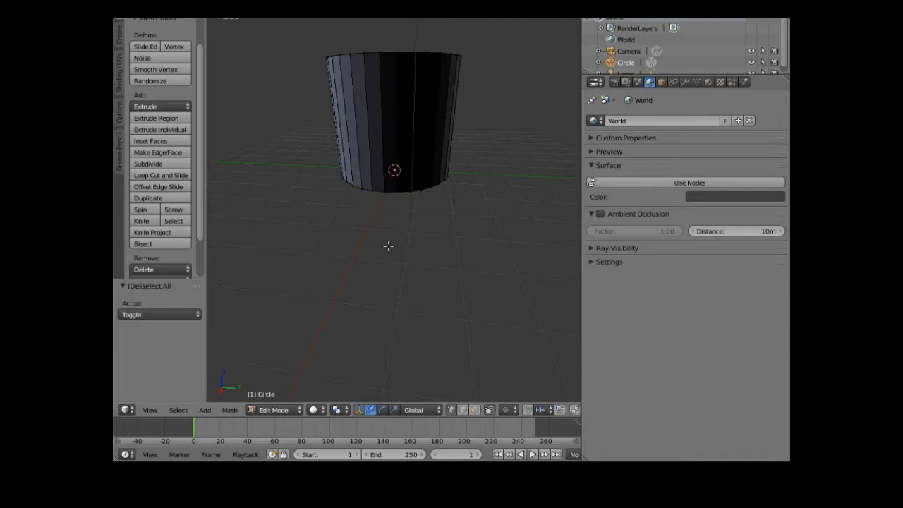
Step: Select the whole bottom rim as an edge loop and scale it uniformly by about 0.667 to taper the walls
{"action": "right_click", "coordinate": [383, 189]}
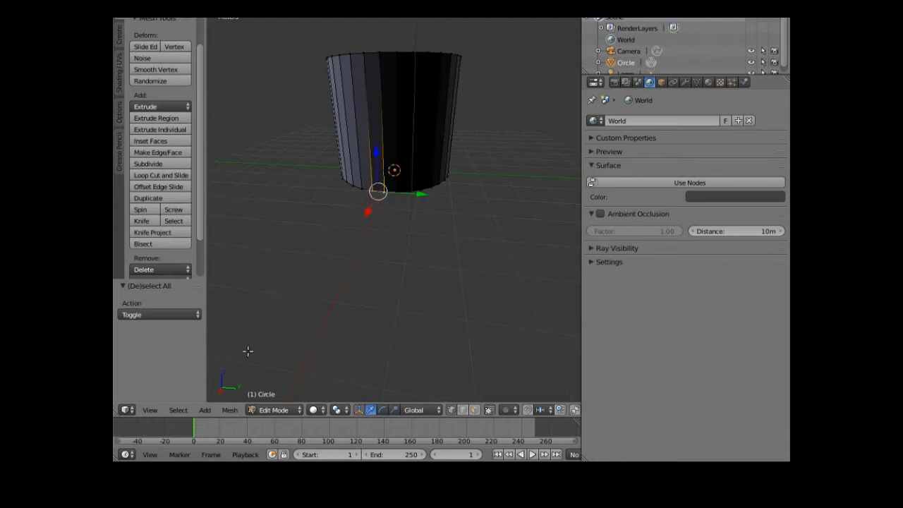
{"action": "left_click", "coordinate": [177, 412]}
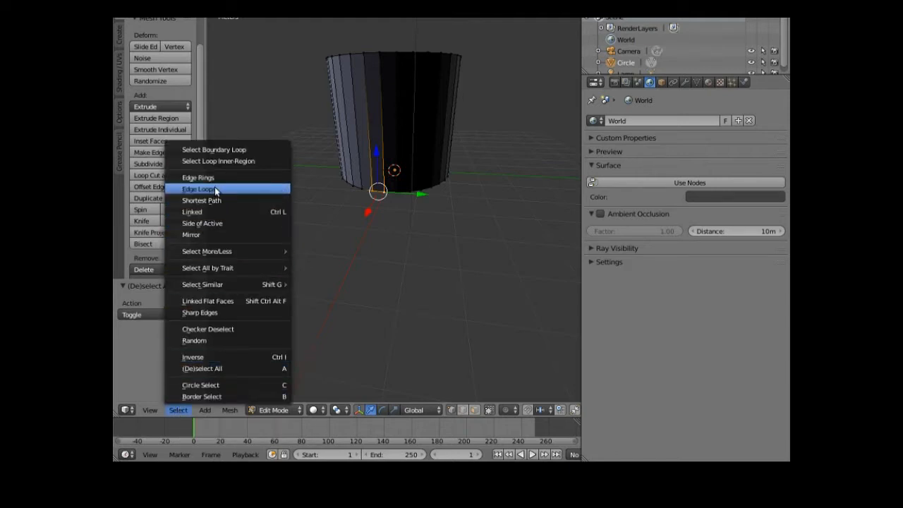
{"action": "left_click", "coordinate": [215, 189]}
{"action": "middle_click_drag", "start_coordinate": [306, 244], "coordinate": [345, 225]}
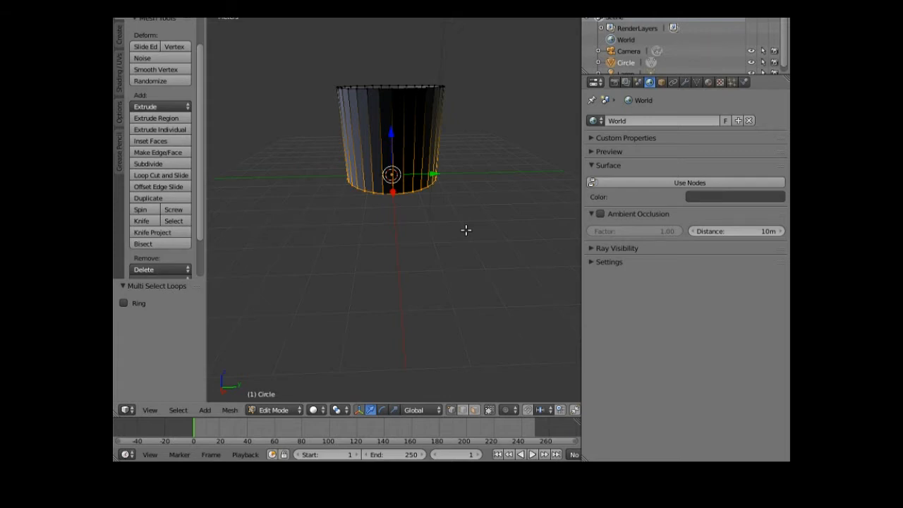
{"action": "key", "text": "s"}
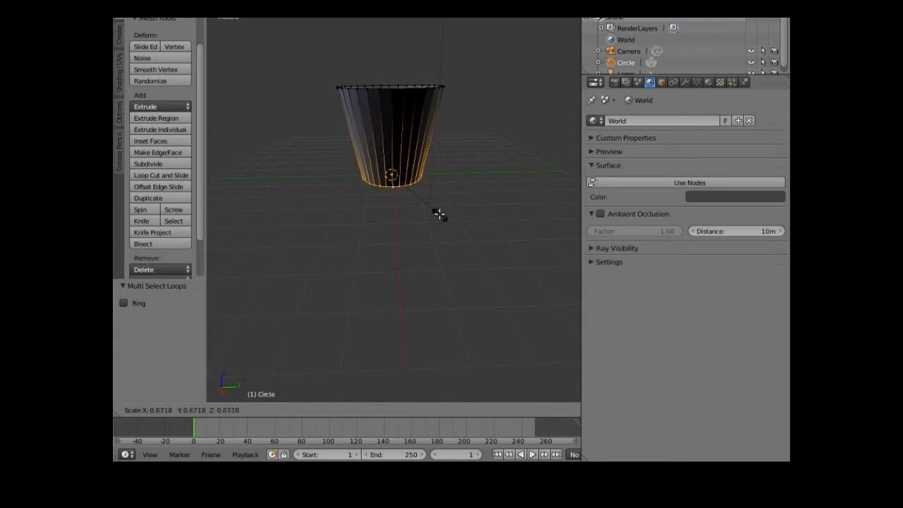
{"action": "left_click", "coordinate": [439, 215]}
{"action": "middle_click_drag", "start_coordinate": [389, 218], "coordinate": [377, 202]}
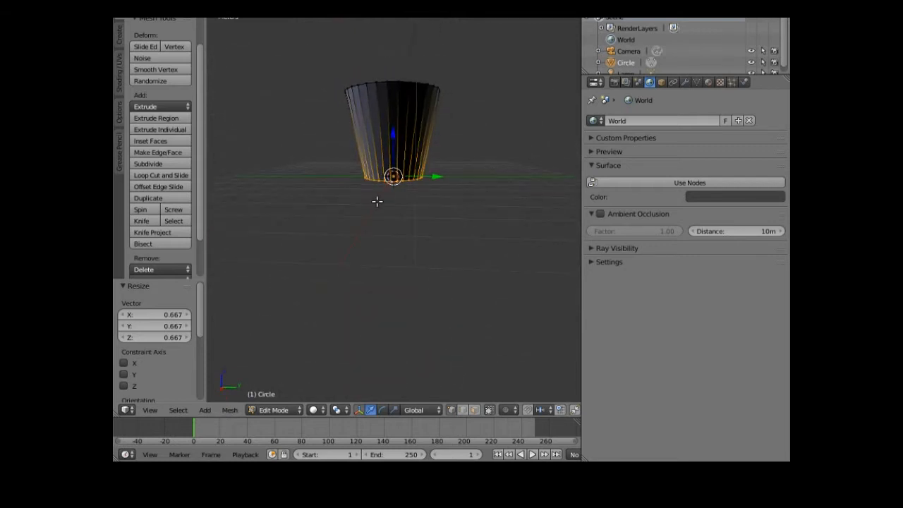
Step: Select the entire mesh and move it up about 1.39 m along Z
{"action": "key", "text": "a"}
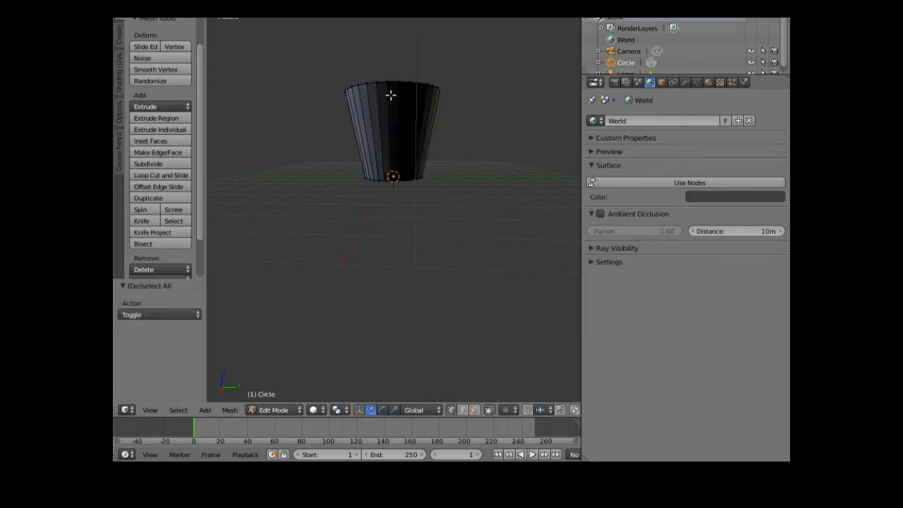
{"action": "key", "text": "a"}
{"action": "key", "text": "g"}
{"action": "key", "text": "z"}
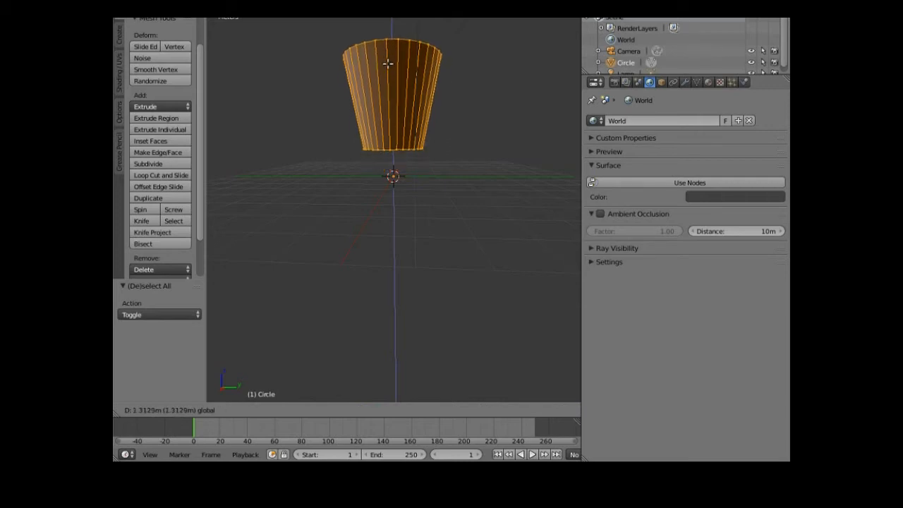
{"action": "left_click", "coordinate": [390, 62]}
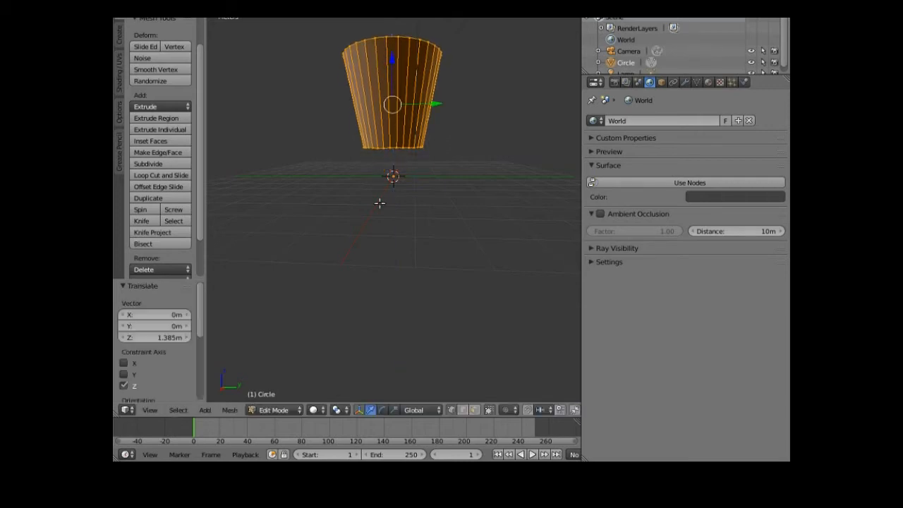
{"action": "middle_click_drag", "start_coordinate": [380, 204], "coordinate": [377, 185]}
{"action": "scroll", "coordinate": [375, 199], "scroll_direction": "up", "scroll_amount": 2}
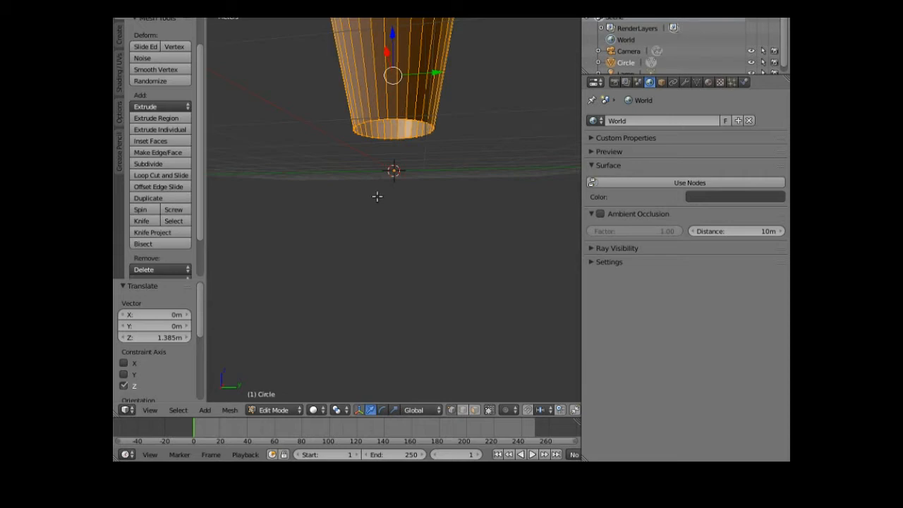
{"action": "scroll", "coordinate": [383, 191], "scroll_direction": "up", "scroll_amount": 1}
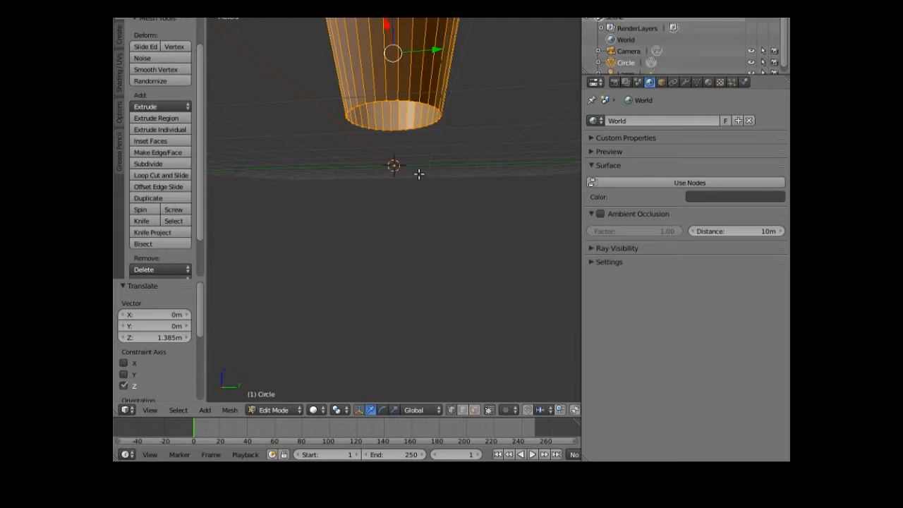
{"action": "key", "text": "e"}
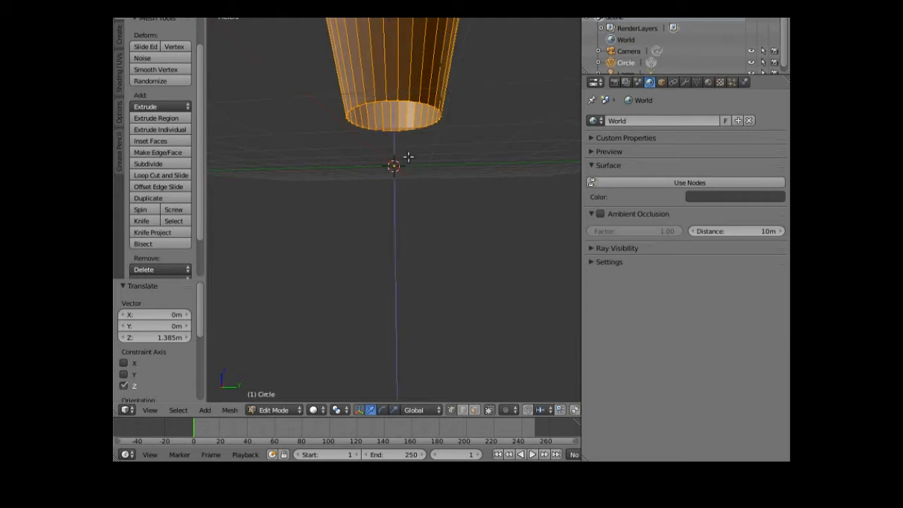
{"action": "key", "text": "e"}
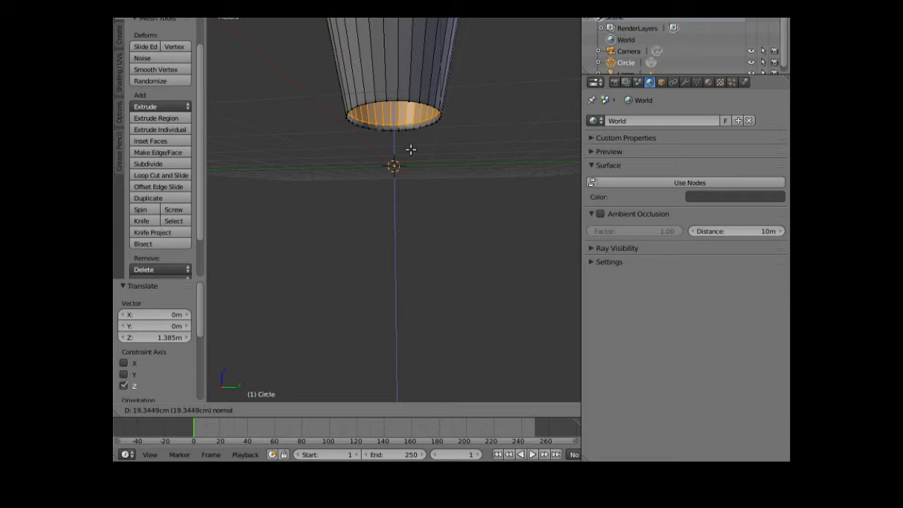
{"action": "right_click", "coordinate": [410, 150]}
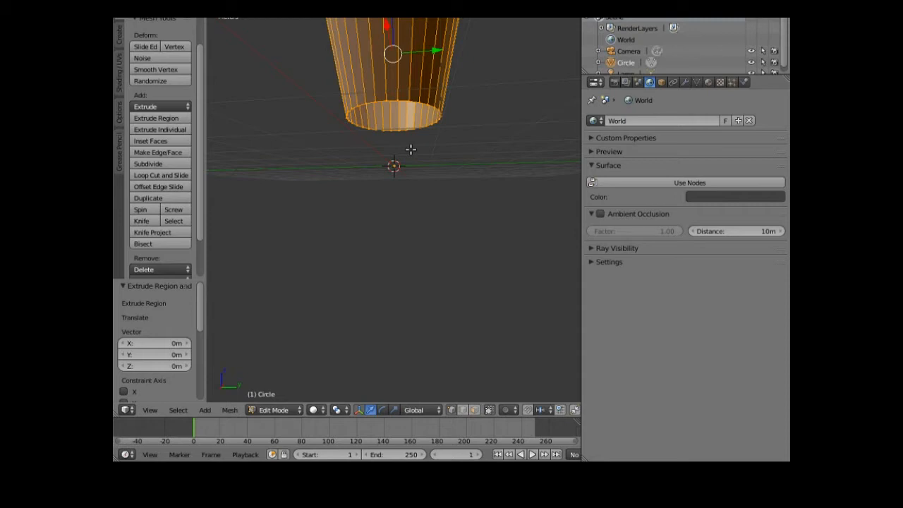
{"action": "key", "text": "ctrl+z"}
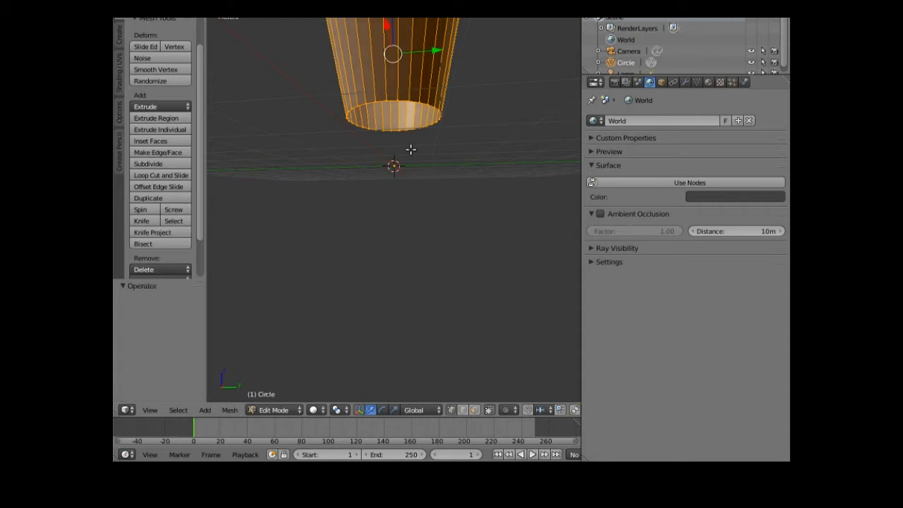
Step: Undo the last upward move of the whole mesh and raise it about 64.5 cm along Z instead
{"action": "key", "text": "ctrl+z"}
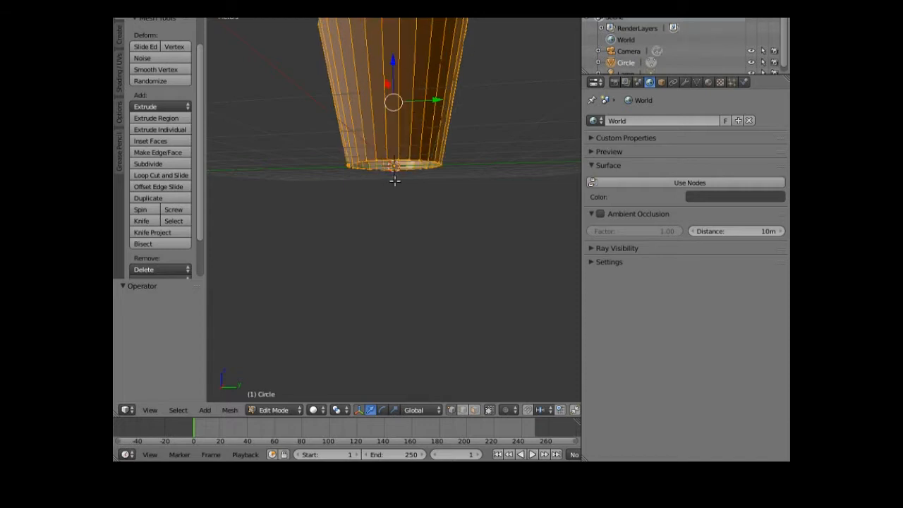
{"action": "left_click_drag", "start_coordinate": [393, 59], "coordinate": [386, 36]}
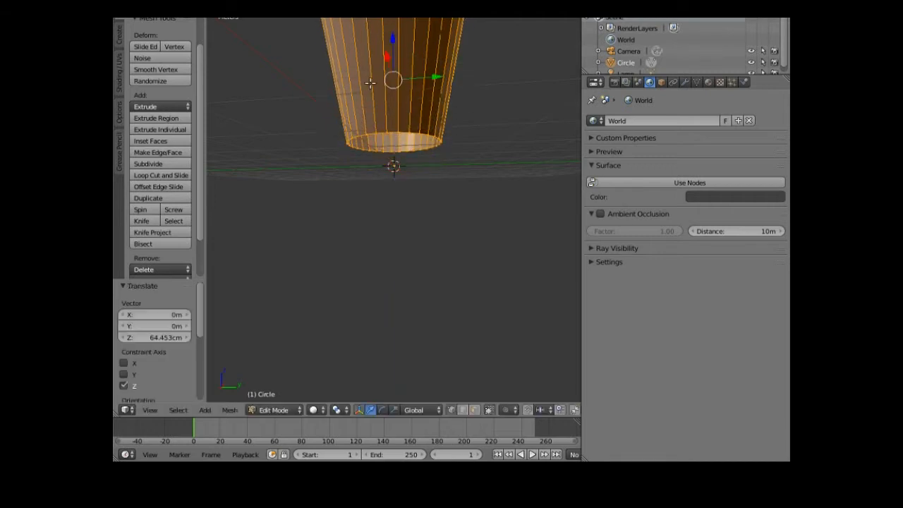
Step: Select the whole bottom rim as an edge loop and extrude it about 32 cm downward along Z
{"action": "right_click", "coordinate": [372, 134]}
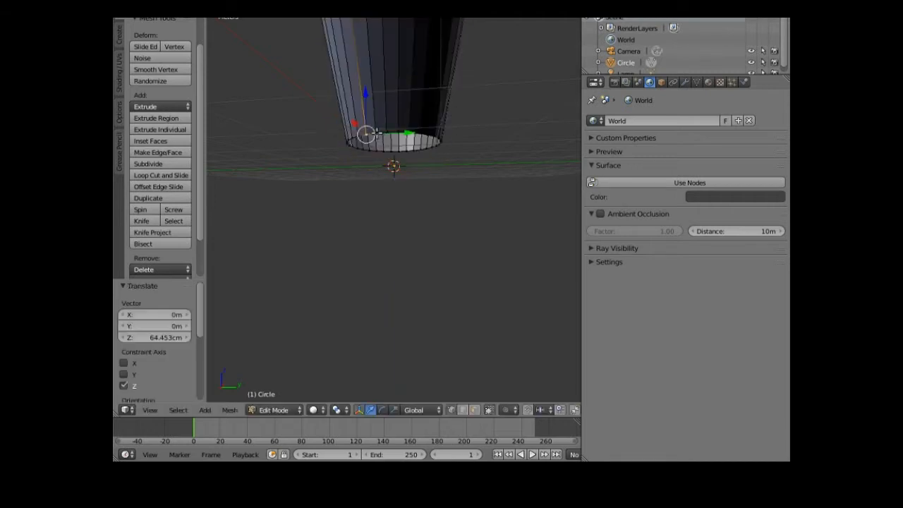
{"action": "right_click", "coordinate": [376, 133]}
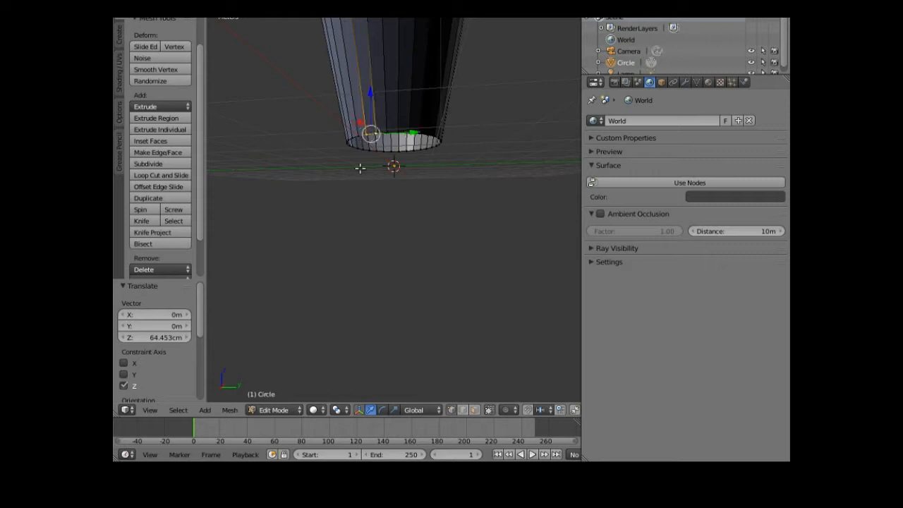
{"action": "left_click", "coordinate": [177, 410]}
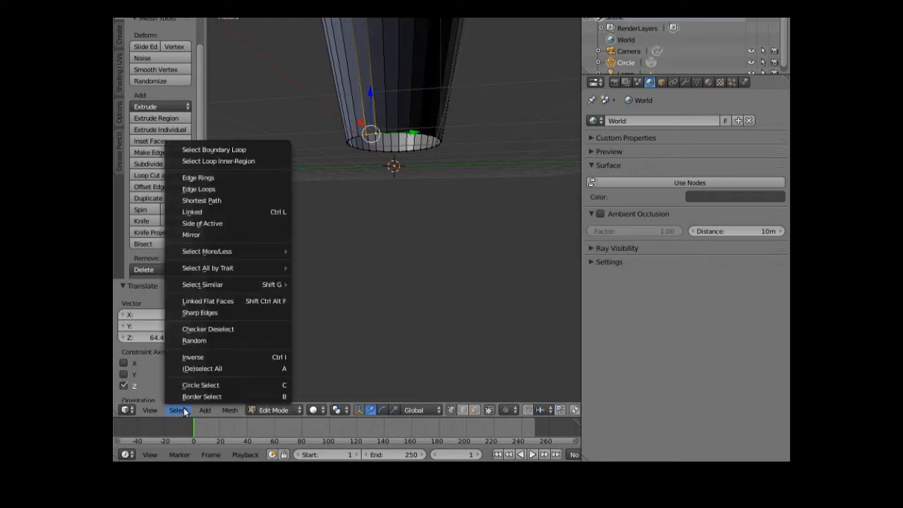
{"action": "left_click", "coordinate": [225, 190]}
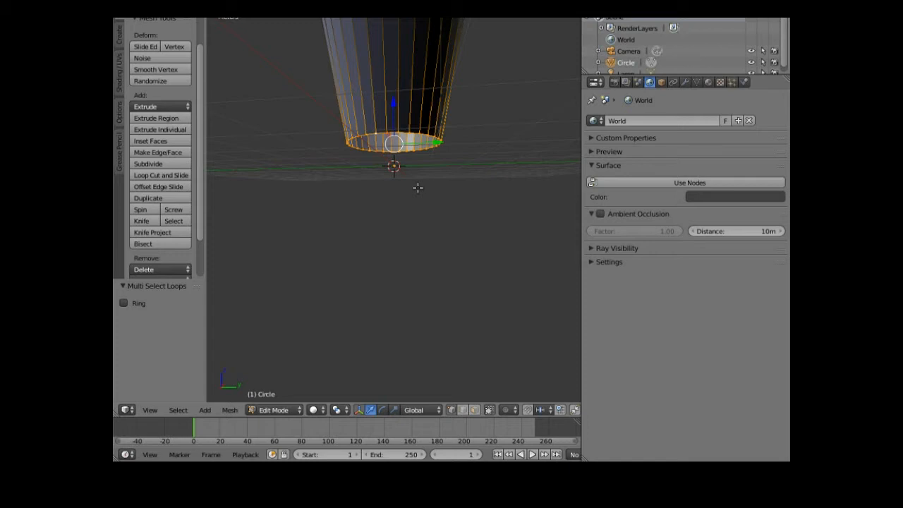
{"action": "key", "text": "e"}
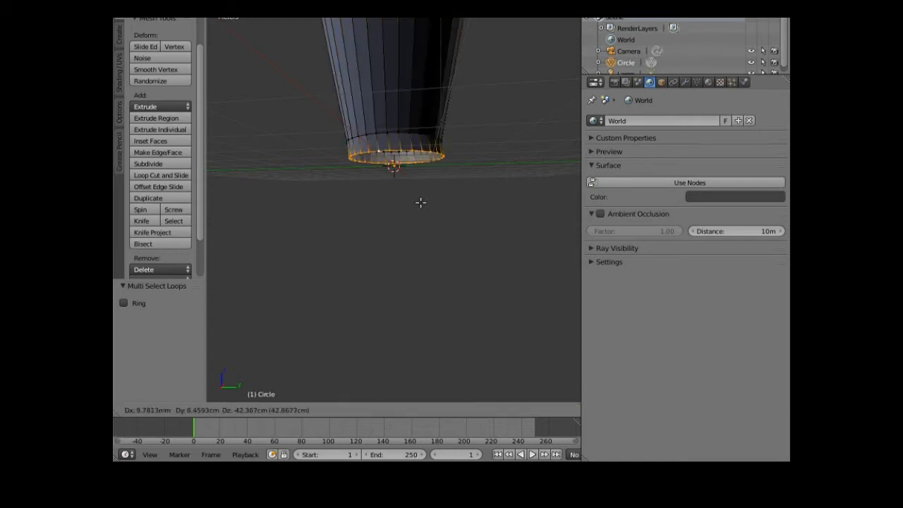
{"action": "right_click", "coordinate": [420, 202]}
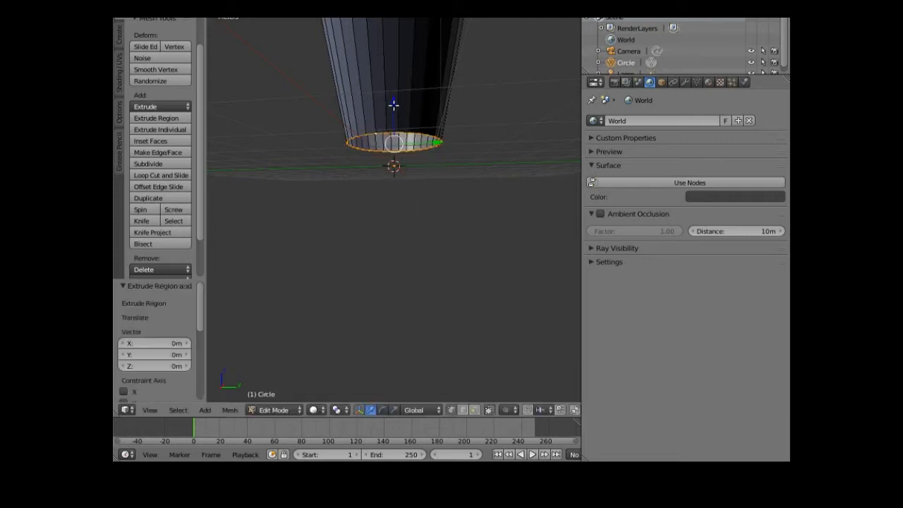
{"action": "left_click_drag", "start_coordinate": [393, 104], "coordinate": [394, 117]}
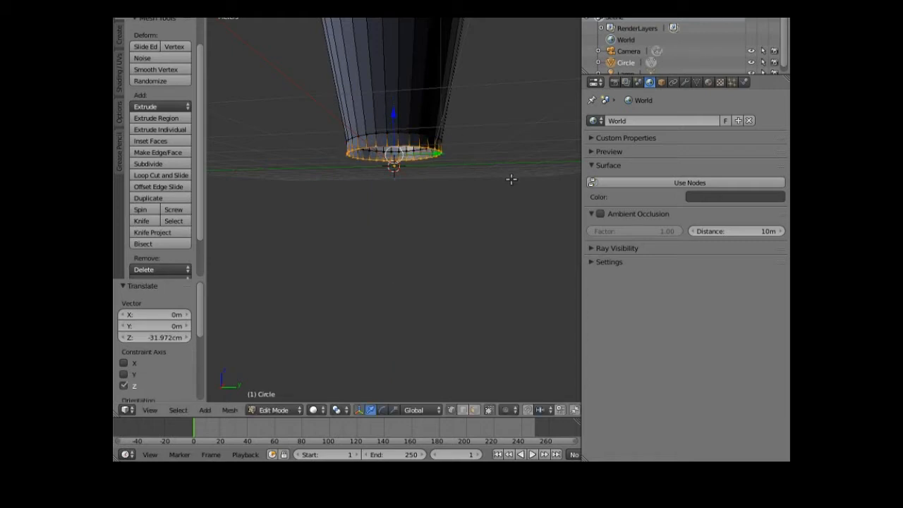
Step: Scale the extruded bottom ring uniformly to about 0.313 and close its opening with a face
{"action": "key", "text": "s"}
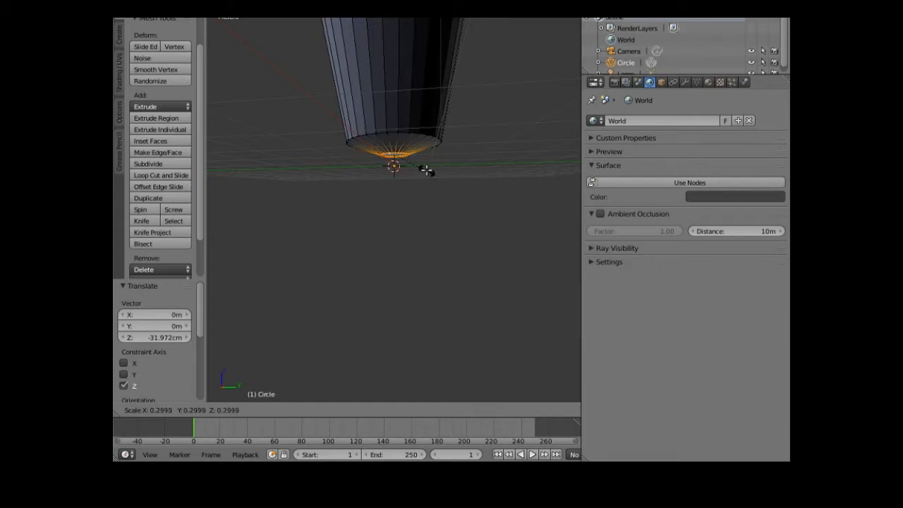
{"action": "left_click", "coordinate": [427, 170]}
{"action": "middle_click_drag", "start_coordinate": [397, 193], "coordinate": [389, 146]}
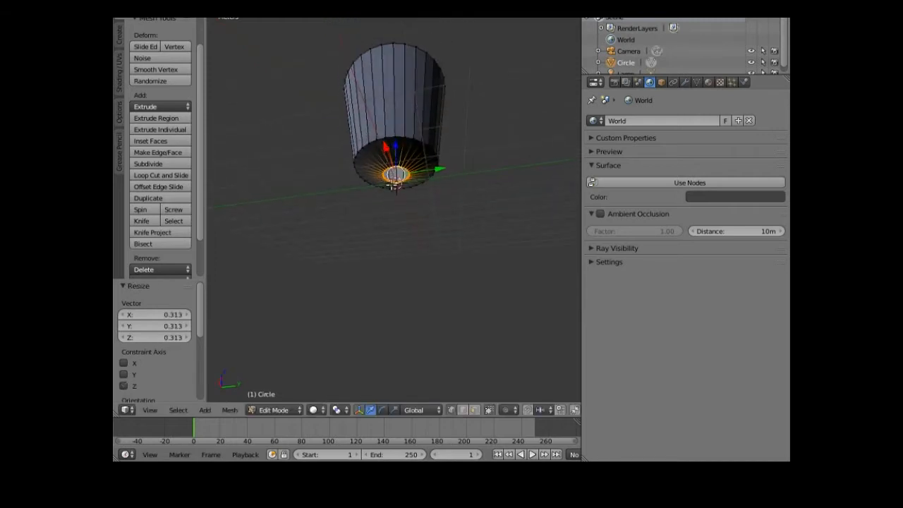
{"action": "scroll", "coordinate": [390, 183], "scroll_direction": "up", "scroll_amount": 4}
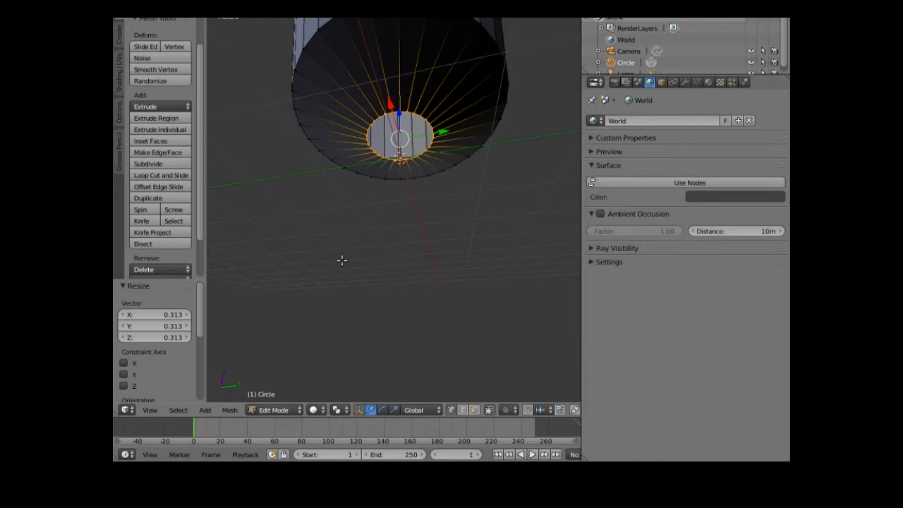
{"action": "key", "text": "f"}
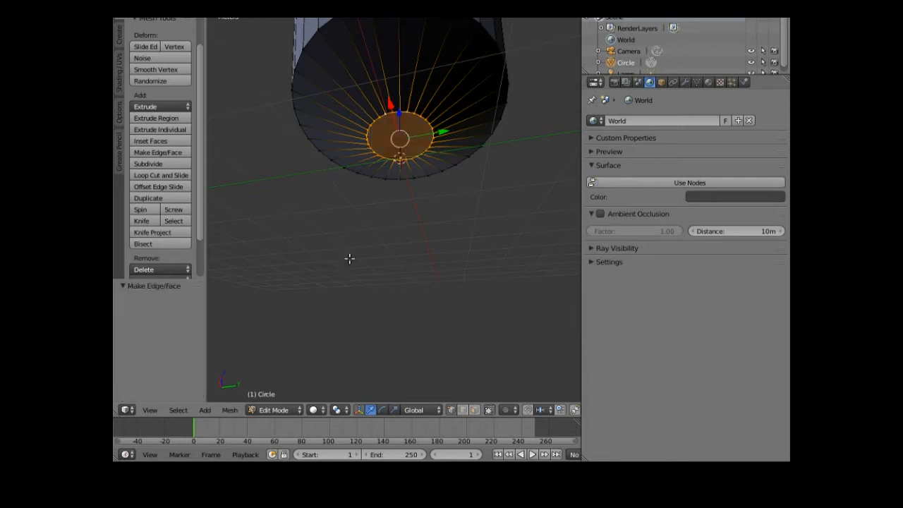
Step: Select the whole top rim as an edge loop, extrude it in place and scale it inward to about 0.939 for the wall thickness
{"action": "middle_click_drag", "start_coordinate": [405, 244], "coordinate": [425, 209]}
{"action": "middle_click_drag", "start_coordinate": [436, 177], "coordinate": [435, 232]}
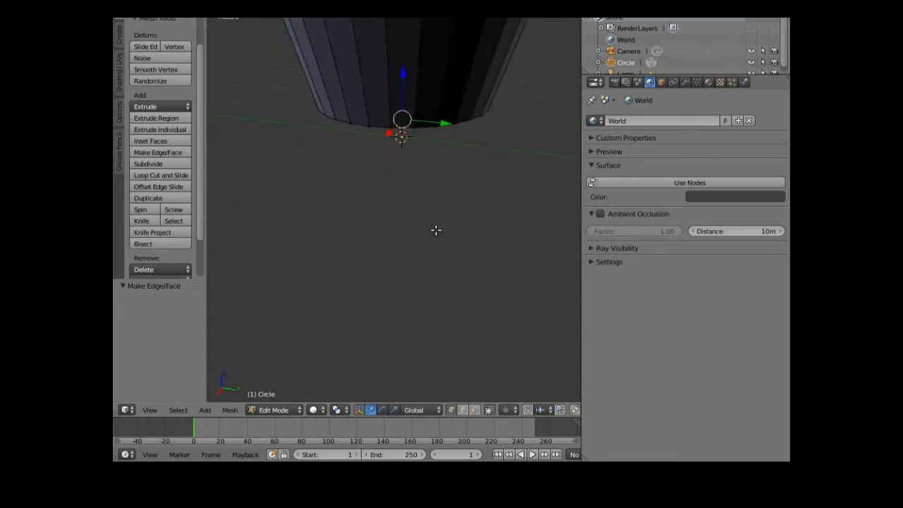
{"action": "scroll", "coordinate": [425, 191], "scroll_direction": "down", "scroll_amount": 5}
{"action": "middle_click_drag", "start_coordinate": [415, 216], "coordinate": [419, 256]}
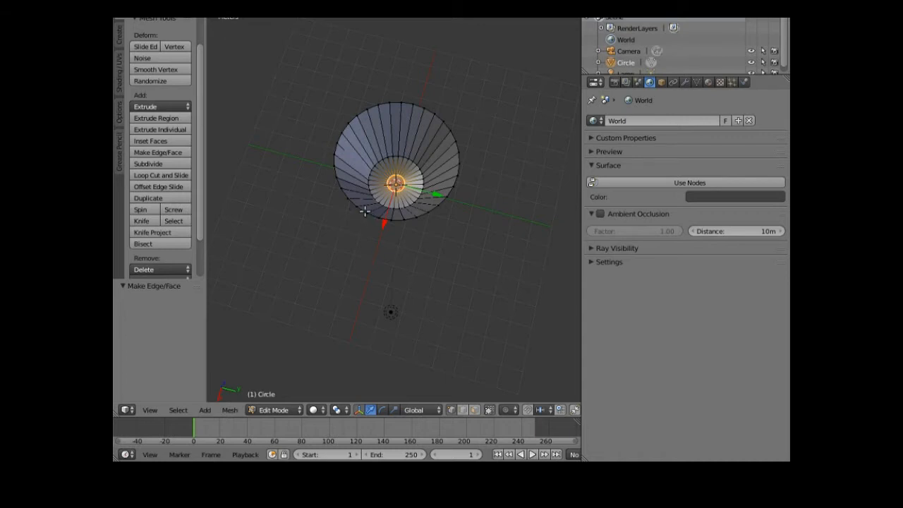
{"action": "left_click", "coordinate": [363, 211]}
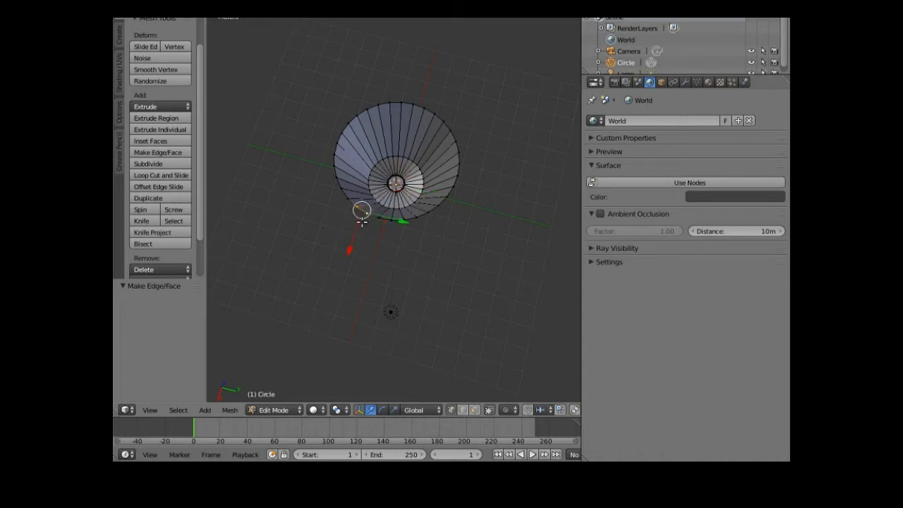
{"action": "left_click", "coordinate": [179, 411]}
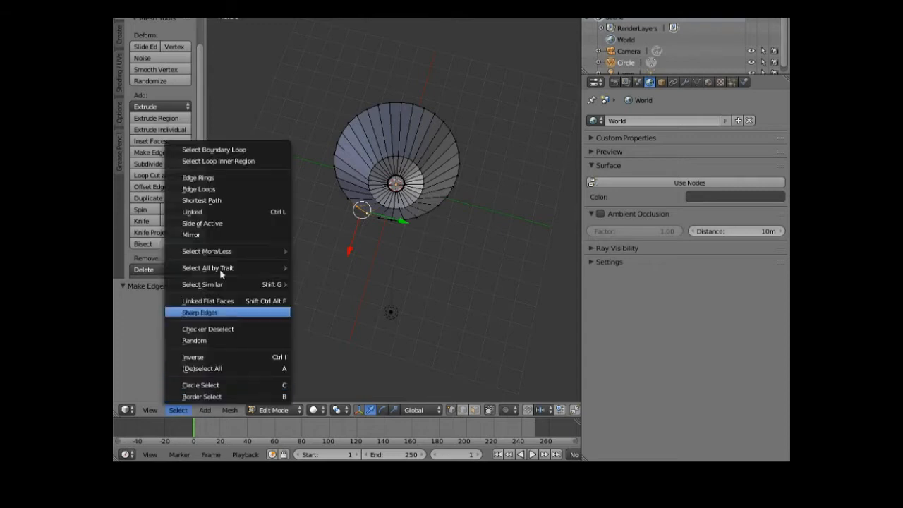
{"action": "left_click", "coordinate": [233, 190]}
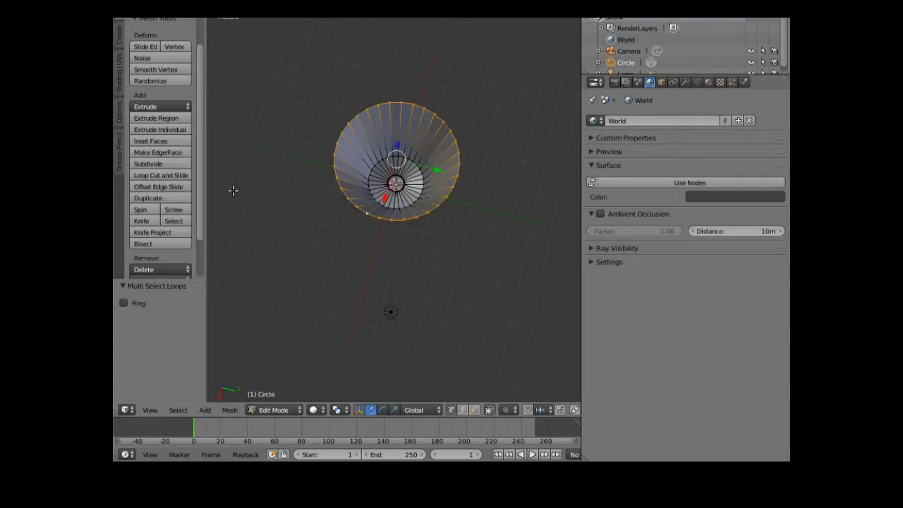
{"action": "middle_click_drag", "start_coordinate": [383, 292], "coordinate": [414, 292]}
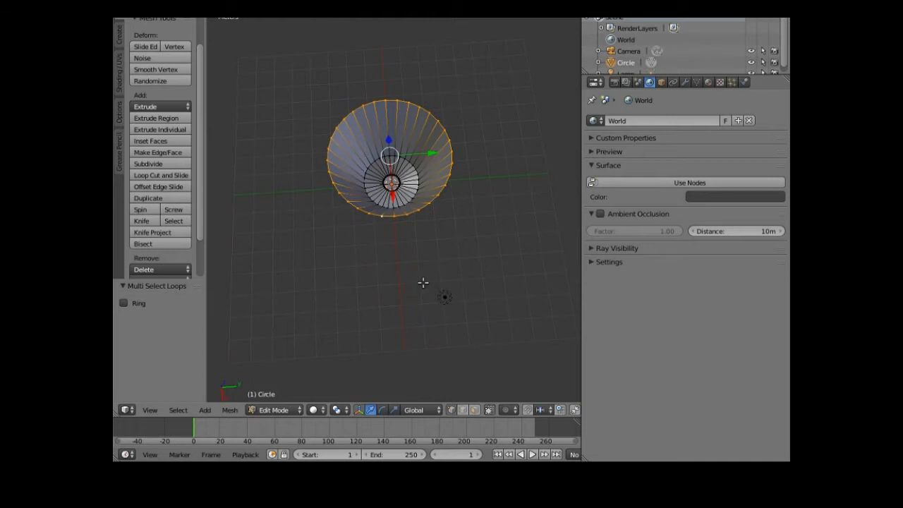
{"action": "key", "text": "e"}
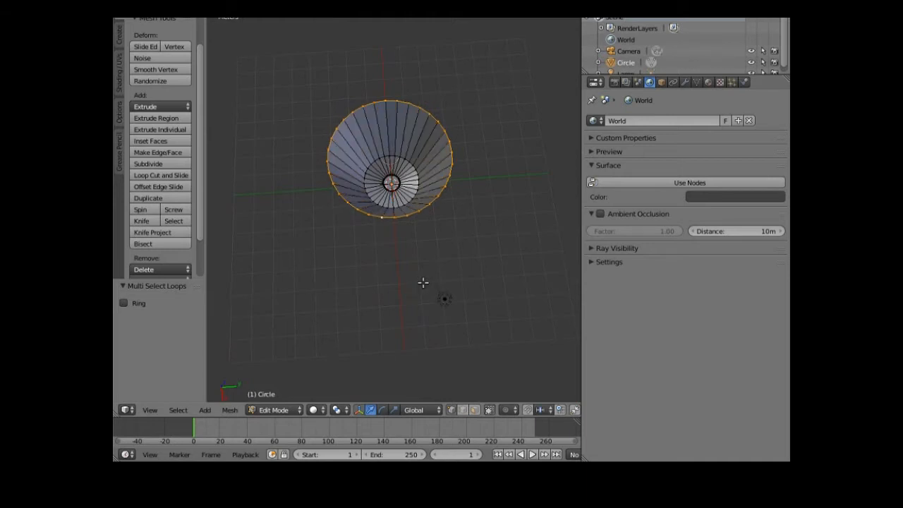
{"action": "key", "text": "g"}
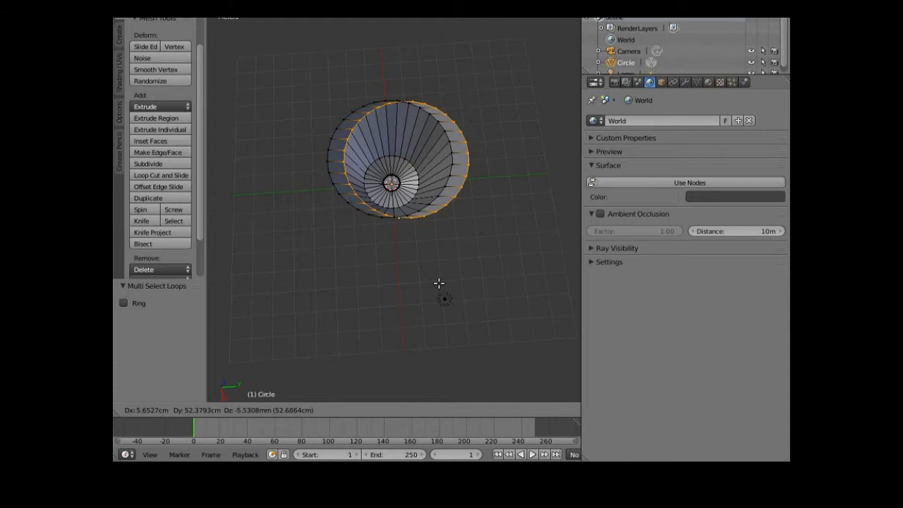
{"action": "key", "text": "Escape"}
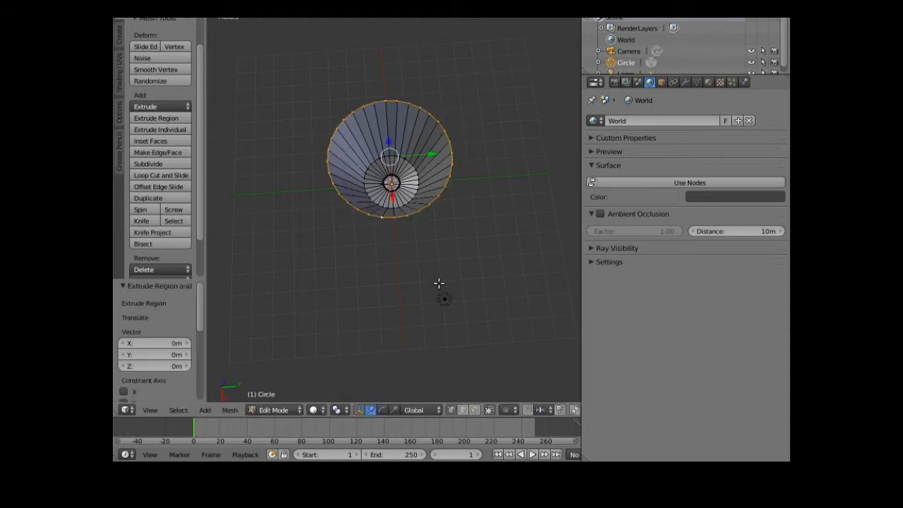
{"action": "key", "text": "s"}
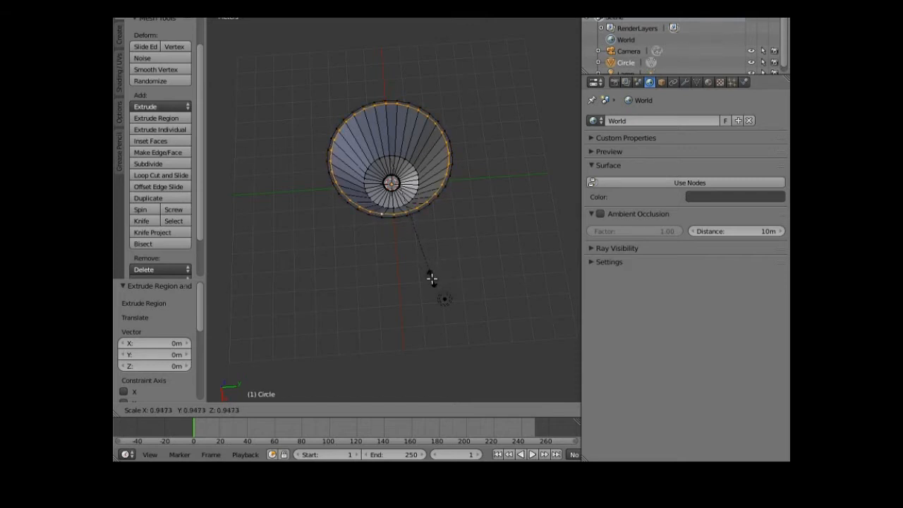
{"action": "left_click", "coordinate": [429, 278]}
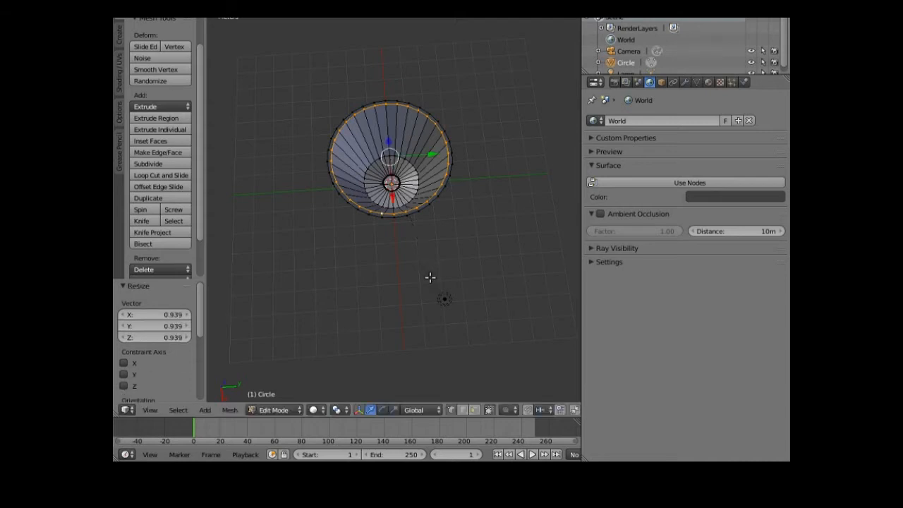
Step: Display the cup in Wireframe viewport shading
{"action": "middle_click_drag", "start_coordinate": [395, 288], "coordinate": [381, 264]}
{"action": "scroll", "coordinate": [379, 264], "scroll_direction": "up", "scroll_amount": 2}
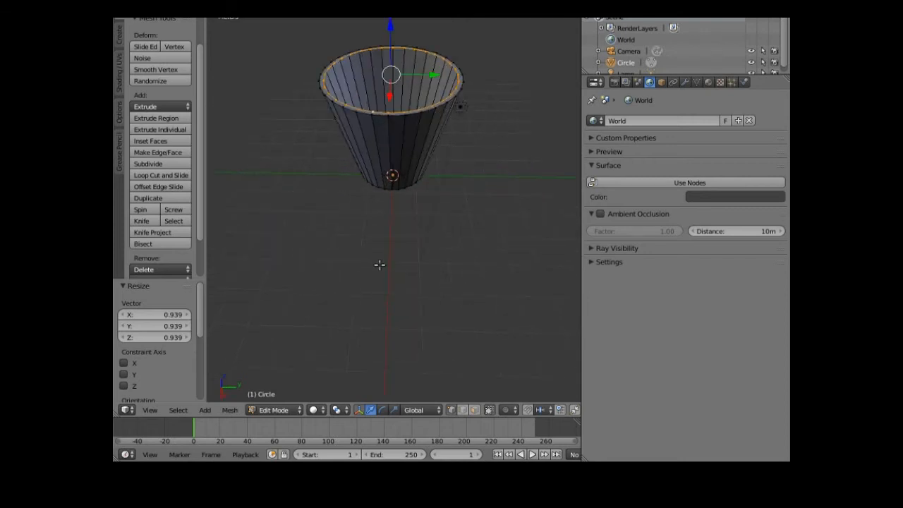
{"action": "scroll", "coordinate": [393, 266], "scroll_direction": "up", "scroll_amount": 1}
{"action": "middle_click_drag", "start_coordinate": [393, 266], "coordinate": [382, 269]}
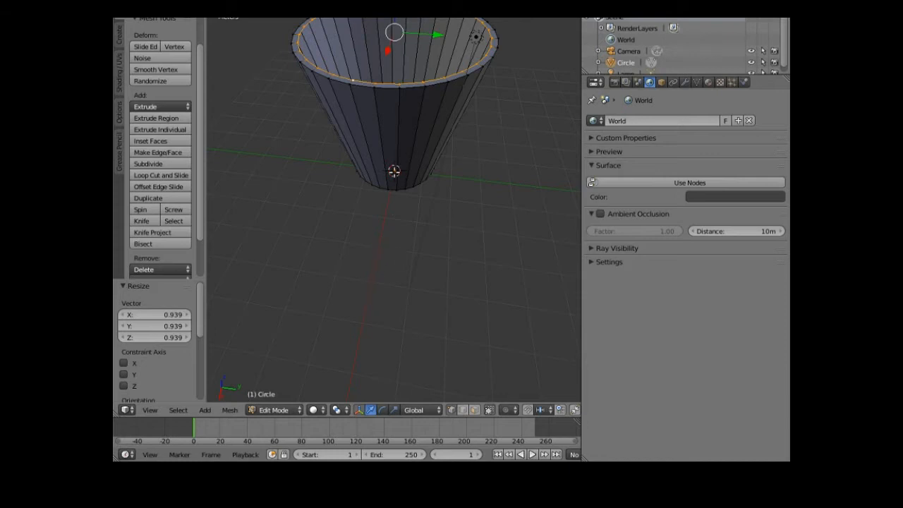
{"action": "left_click", "coordinate": [318, 410]}
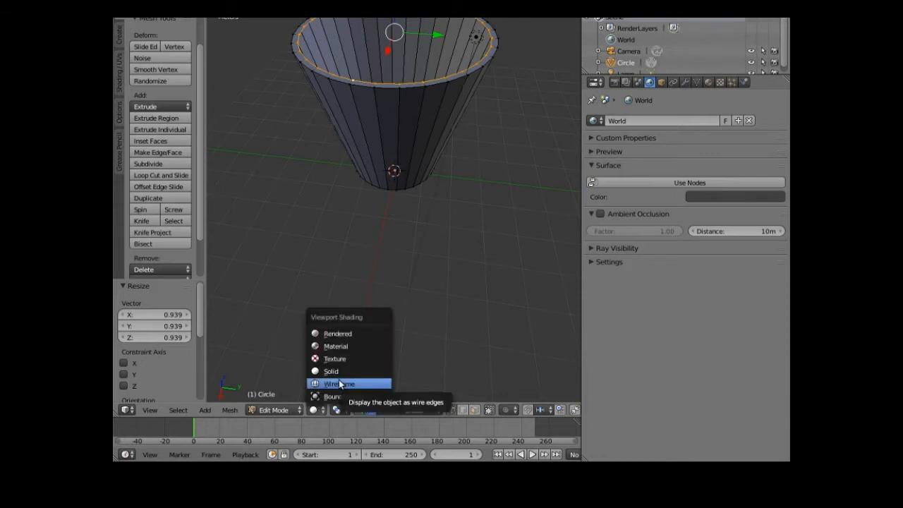
{"action": "left_click", "coordinate": [339, 384]}
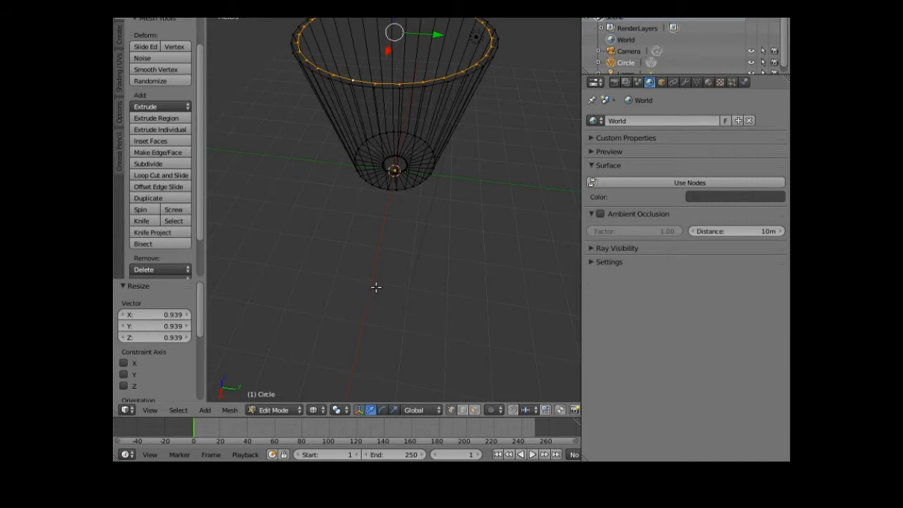
Step: Extrude the inner top rim in place and lower the new ring about 2.77 m along Z inside the cup
{"action": "key", "text": "g"}
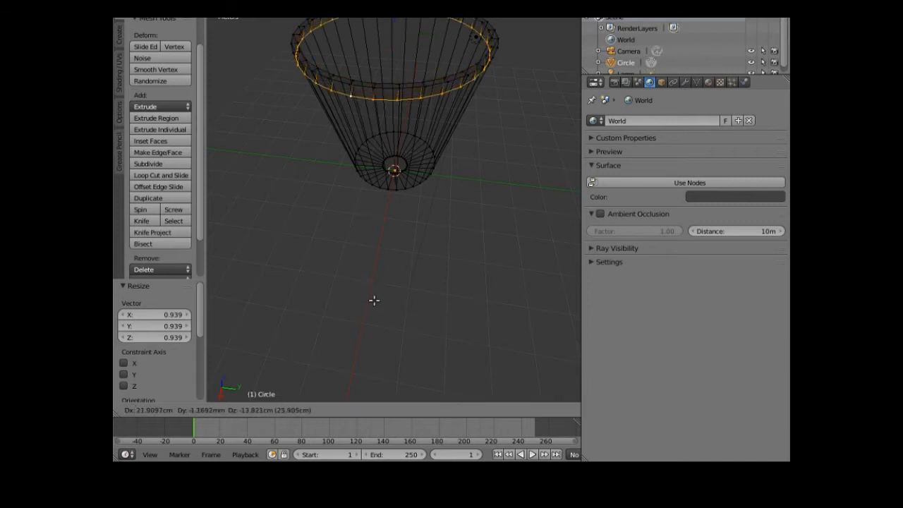
{"action": "key", "text": "Escape"}
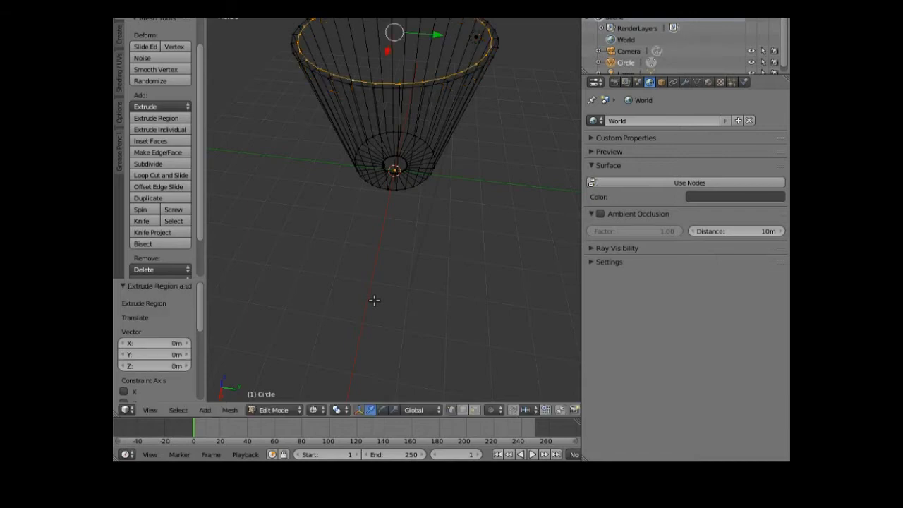
{"action": "scroll", "coordinate": [400, 261], "scroll_direction": "down", "scroll_amount": 1}
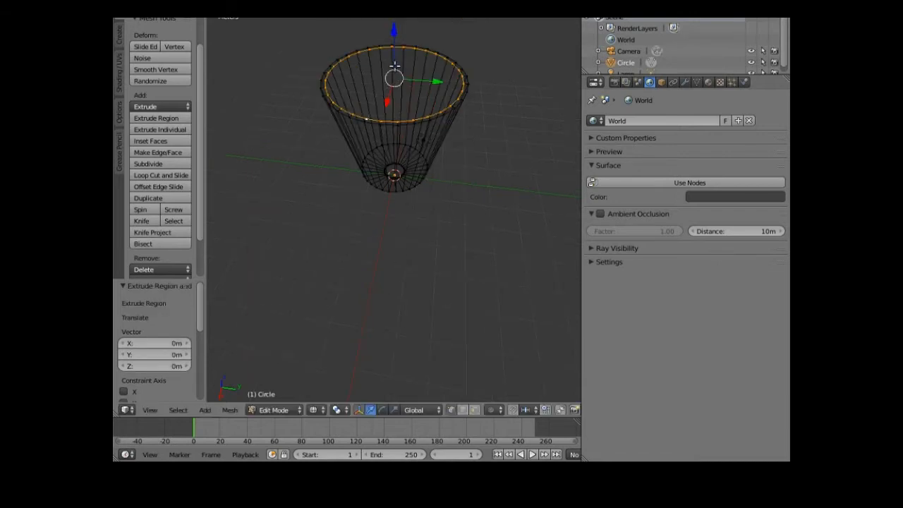
{"action": "key", "text": "g"}
{"action": "key", "text": "z"}
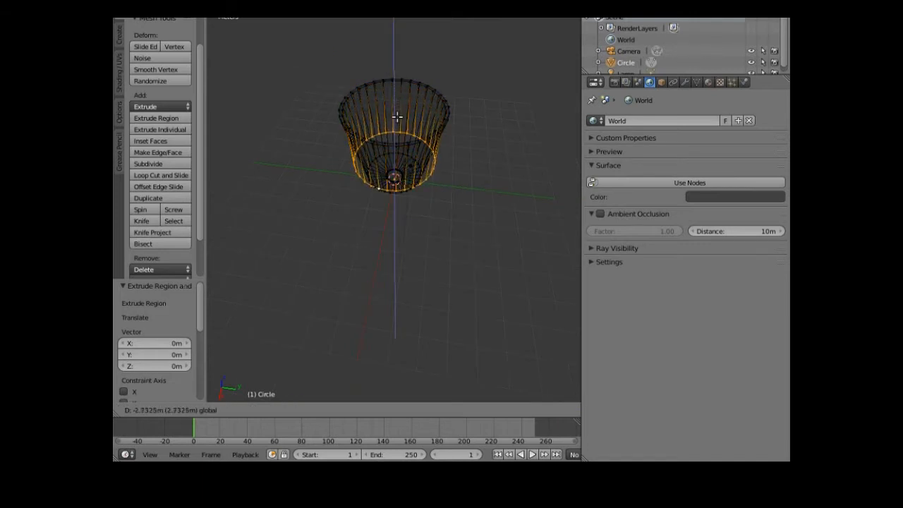
{"action": "left_click", "coordinate": [397, 122]}
Step: Display the lower part of the cup in the Front view with orthographic projection
{"action": "middle_click_drag", "start_coordinate": [400, 252], "coordinate": [386, 206]}
{"action": "scroll", "coordinate": [385, 246], "scroll_direction": "up", "scroll_amount": 4}
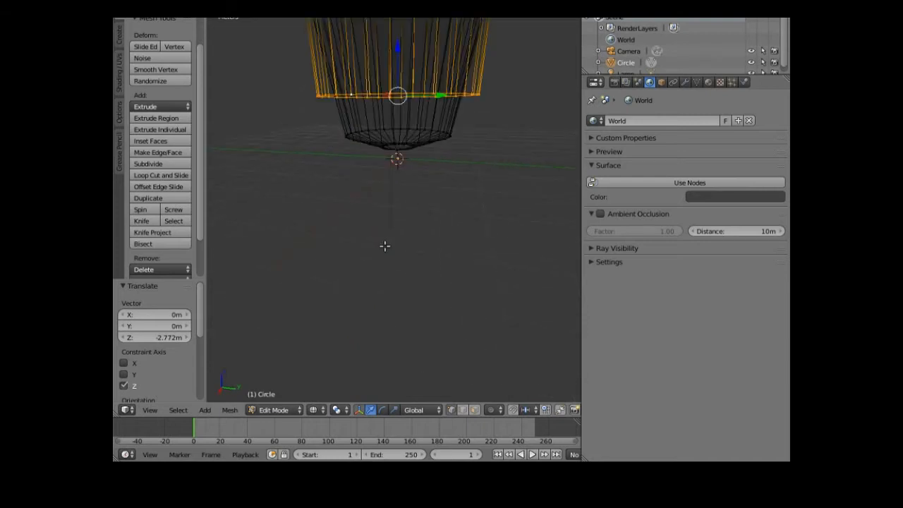
{"action": "middle_click_drag", "start_coordinate": [394, 254], "coordinate": [392, 228]}
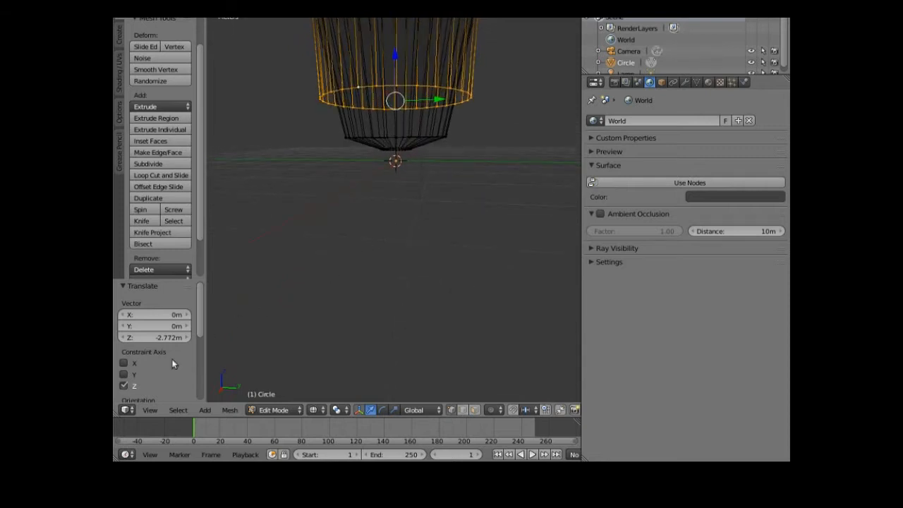
{"action": "left_click", "coordinate": [150, 410]}
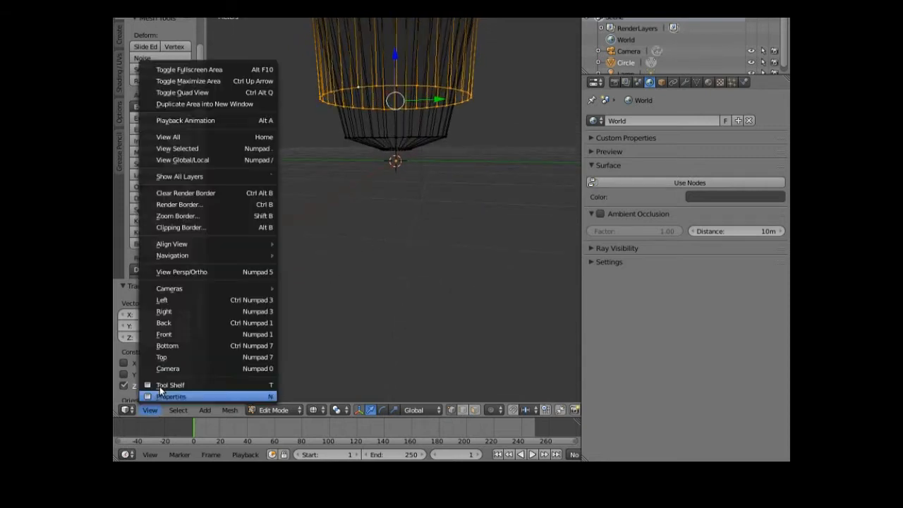
{"action": "left_click", "coordinate": [183, 333]}
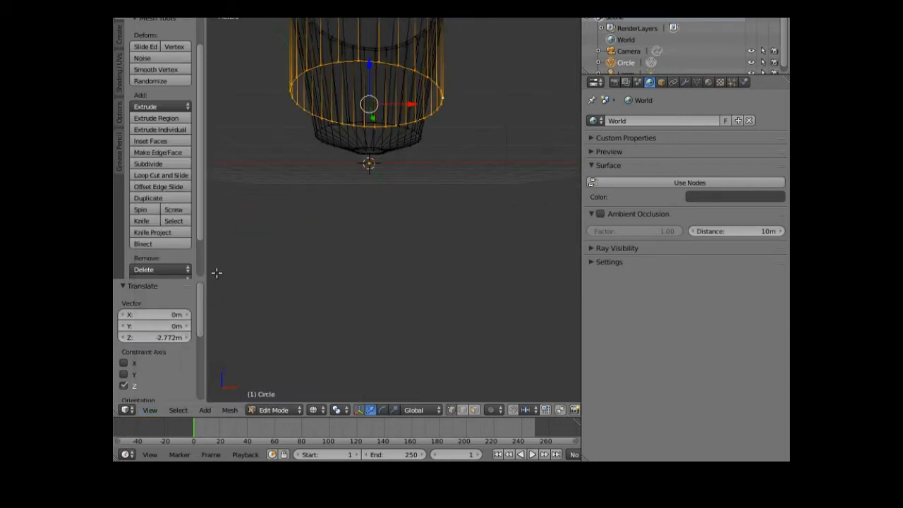
{"action": "left_click", "coordinate": [151, 410]}
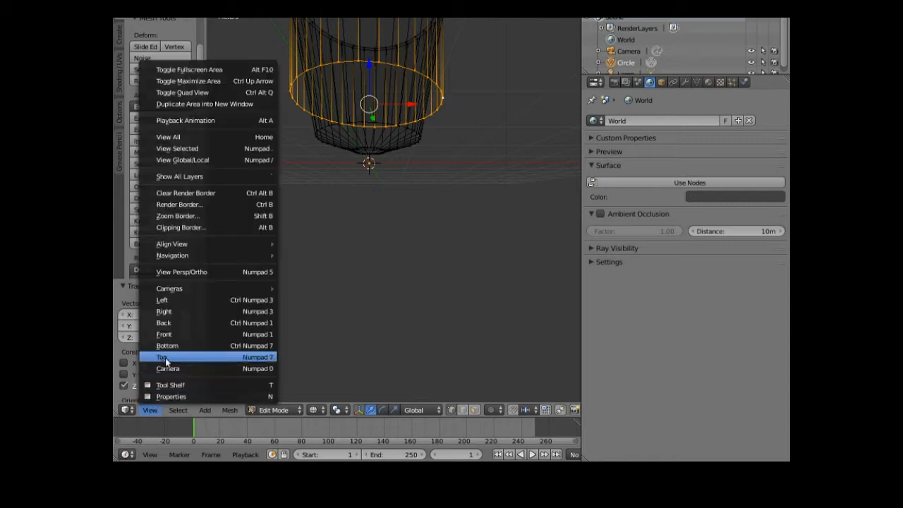
{"action": "left_click", "coordinate": [194, 272]}
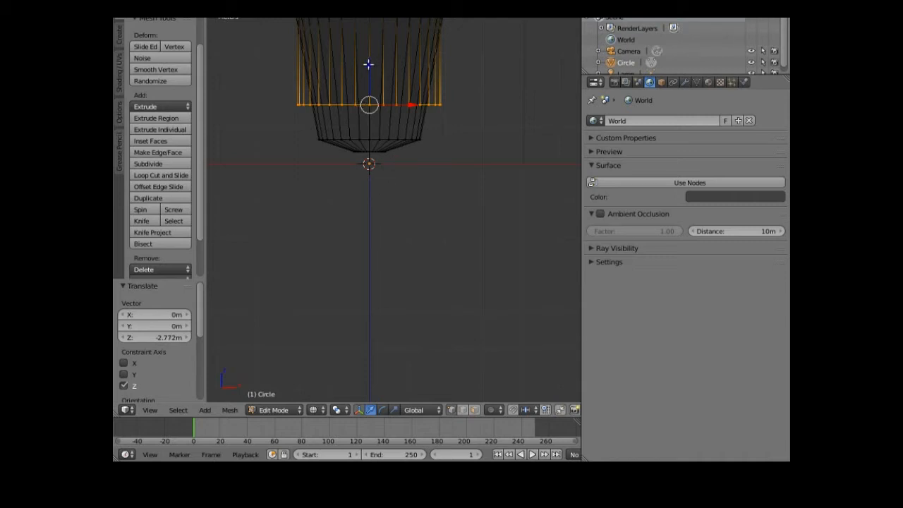
Step: Lower the inner ring another 57.2 cm or so along Z and scale it uniformly to about 0.644
{"action": "left_click_drag", "start_coordinate": [368, 64], "coordinate": [369, 85]}
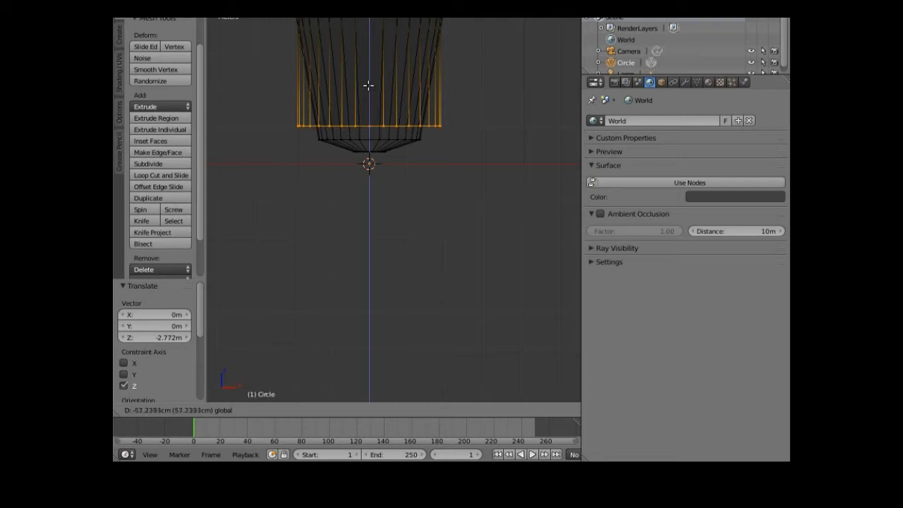
{"action": "left_click", "coordinate": [478, 140]}
{"action": "key", "text": "s"}
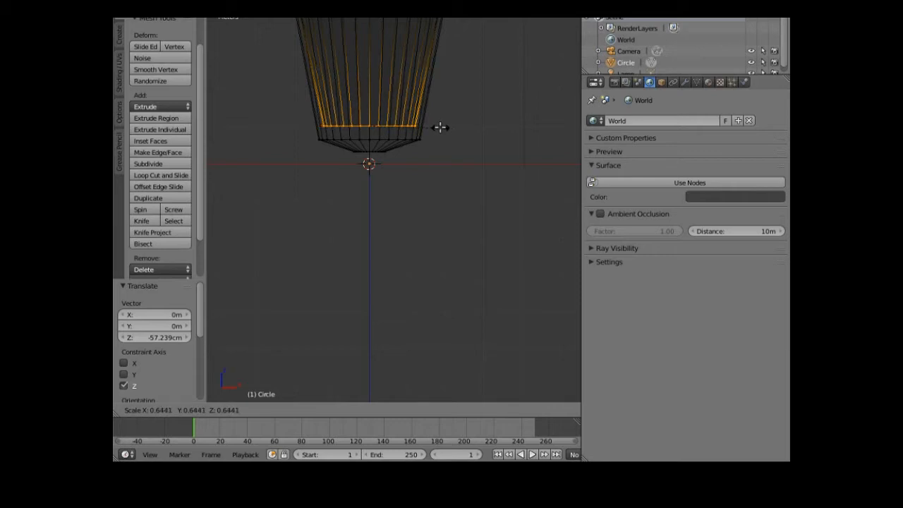
{"action": "left_click", "coordinate": [439, 127]}
Step: Extrude the inner ring in place and lower the new ring about 27.8 cm along Z
{"action": "key", "text": "e"}
{"action": "key", "text": "z"}
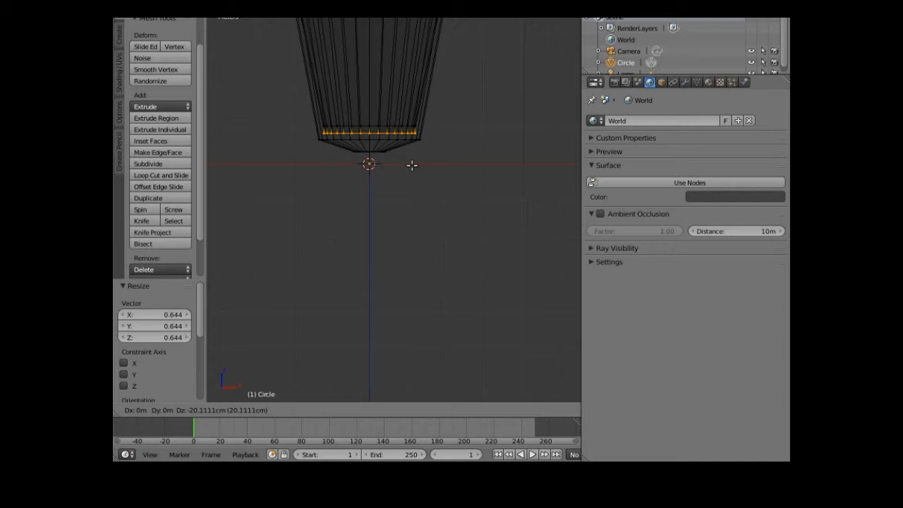
{"action": "right_click", "coordinate": [412, 165]}
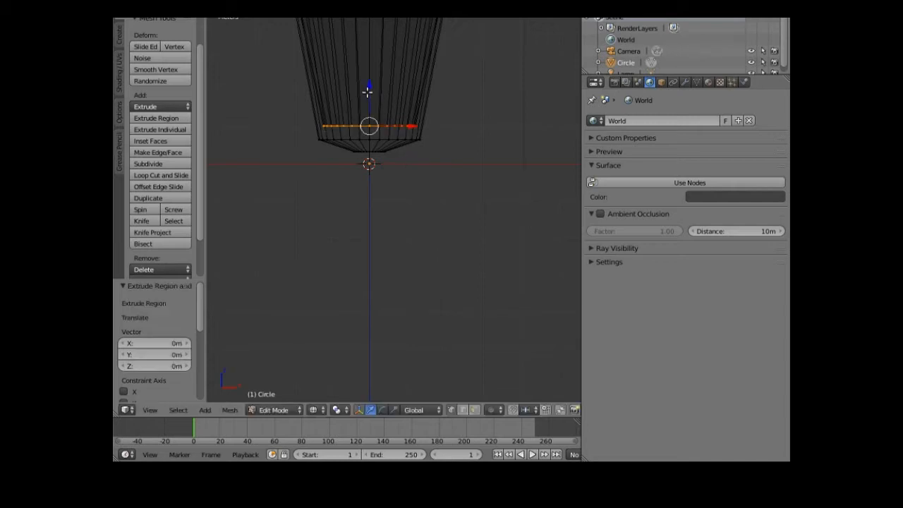
{"action": "key", "text": "g"}
{"action": "key", "text": "z"}
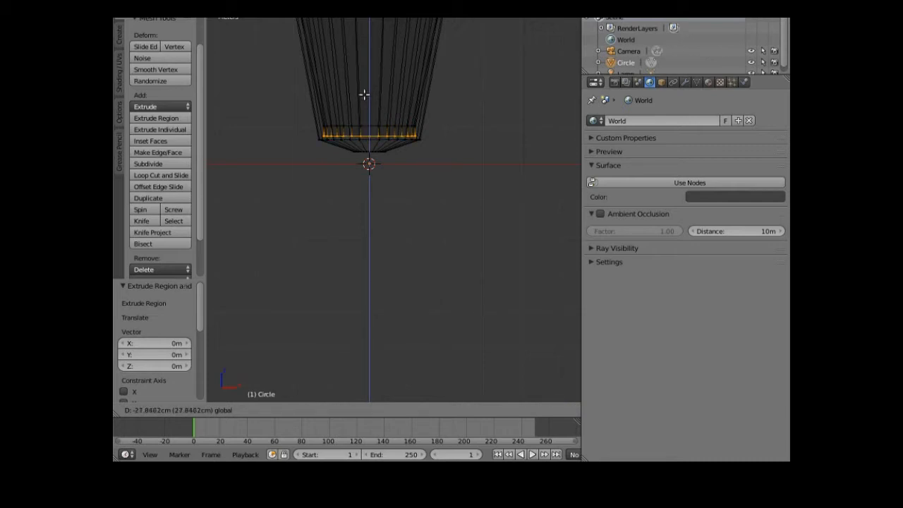
{"action": "left_click", "coordinate": [364, 94]}
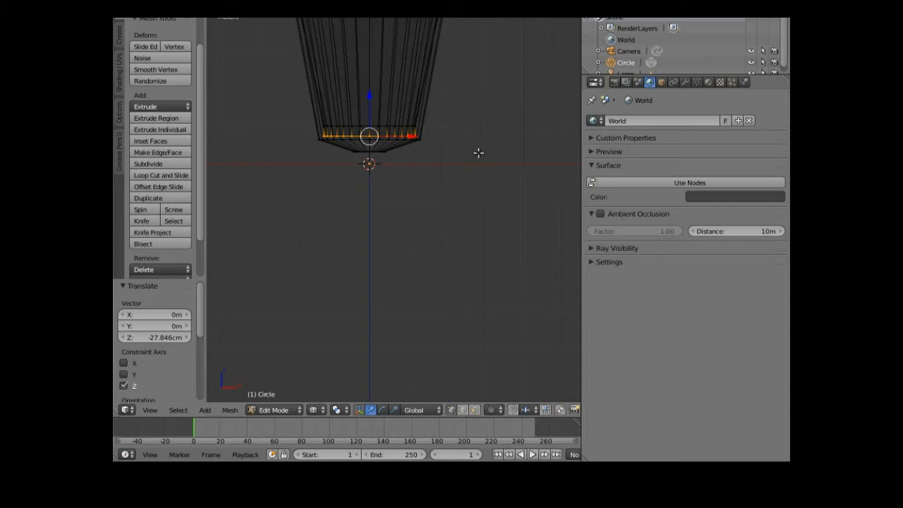
Step: Scale the lowest inner ring down to a small central opening and close it with a face
{"action": "key", "text": "s"}
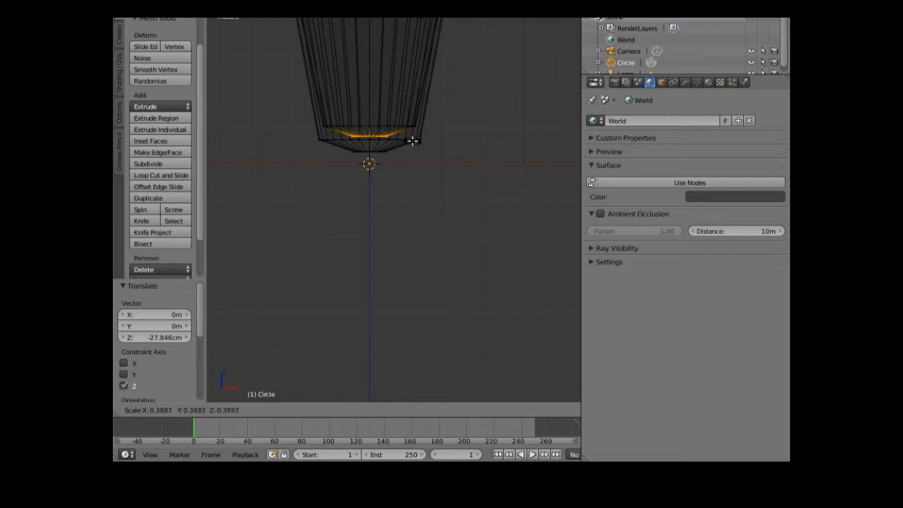
{"action": "left_click", "coordinate": [388, 176]}
{"action": "key", "text": "f"}
{"action": "middle_click_drag", "start_coordinate": [389, 176], "coordinate": [395, 206]}
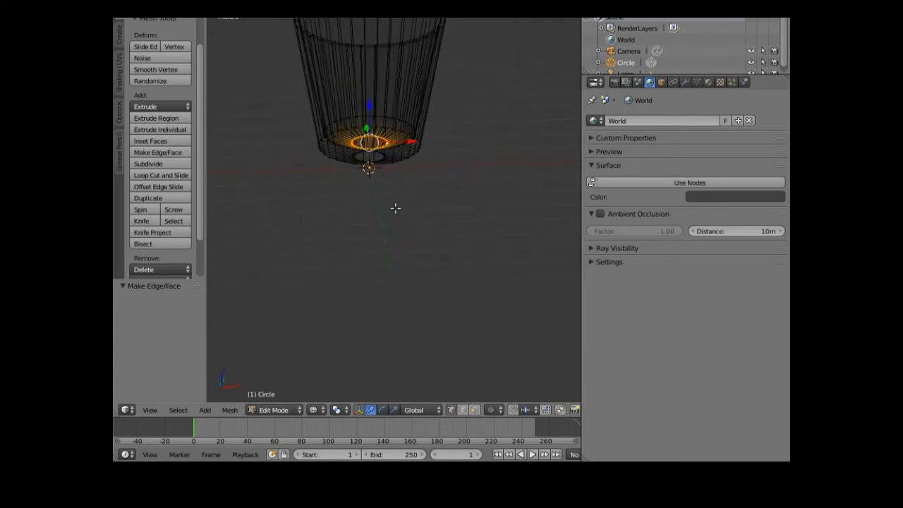
Step: Switch the cup to Object Mode and display it in Solid viewport shading
{"action": "left_click", "coordinate": [276, 411]}
{"action": "left_click", "coordinate": [277, 396]}
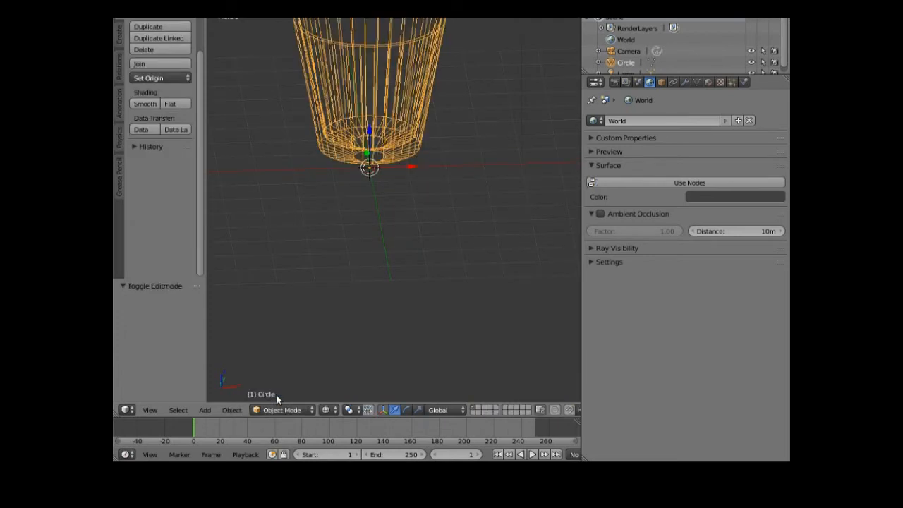
{"action": "left_click", "coordinate": [326, 410]}
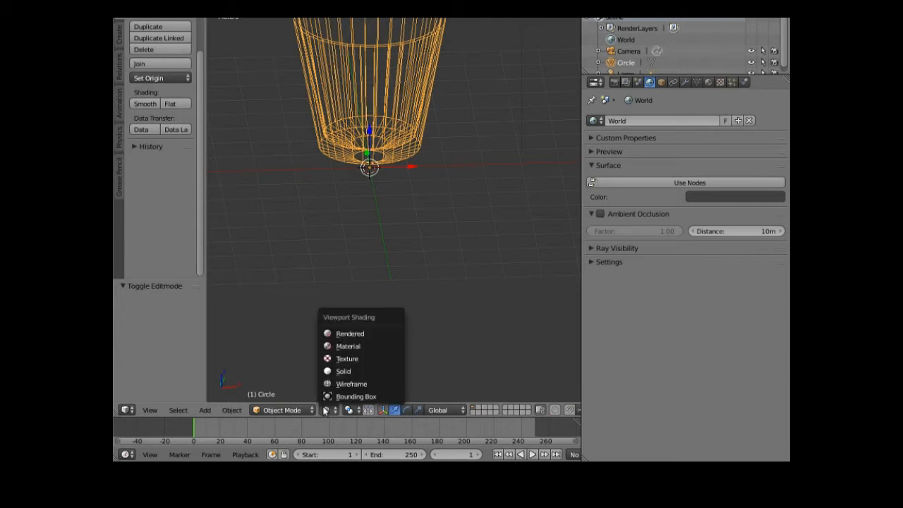
{"action": "left_click", "coordinate": [342, 371]}
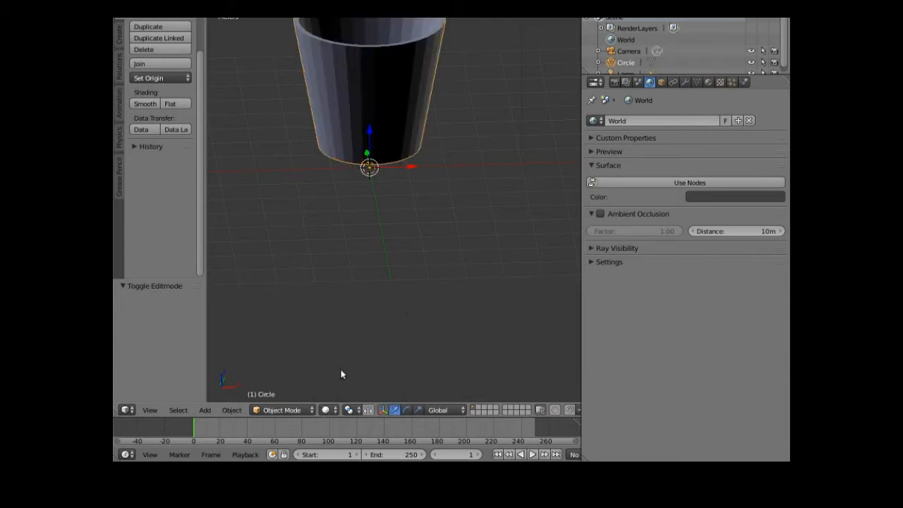
Step: Raise the whole cup about 1.4 m along Z and examine its underside
{"action": "mouse_move", "coordinate": [372, 243]}
{"action": "middle_mouse_down"}
{"action": "mouse_move", "coordinate": [388, 246]}
{"action": "mouse_move", "coordinate": [375, 299]}
{"action": "mouse_move", "coordinate": [342, 323]}
{"action": "mouse_move", "coordinate": [275, 293]}
{"action": "mouse_move", "coordinate": [259, 231]}
{"action": "mouse_move", "coordinate": [297, 175]}
{"action": "mouse_move", "coordinate": [334, 166]}
{"action": "mouse_move", "coordinate": [374, 224]}
{"action": "mouse_move", "coordinate": [379, 280]}
{"action": "mouse_move", "coordinate": [373, 298]}
{"action": "mouse_move", "coordinate": [343, 301]}
{"action": "mouse_move", "coordinate": [362, 196]}
{"action": "mouse_move", "coordinate": [360, 251]}
{"action": "mouse_move", "coordinate": [336, 261]}
{"action": "mouse_move", "coordinate": [357, 244]}
{"action": "middle_mouse_up"}
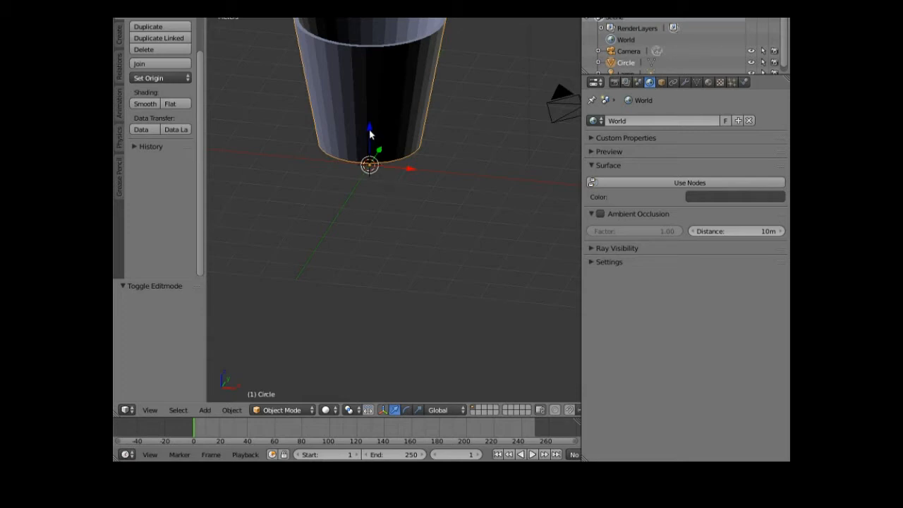
{"action": "left_click_drag", "start_coordinate": [369, 132], "coordinate": [363, 86]}
{"action": "middle_click_drag", "start_coordinate": [353, 187], "coordinate": [342, 125]}
{"action": "scroll", "coordinate": [350, 142], "scroll_direction": "up", "scroll_amount": 2}
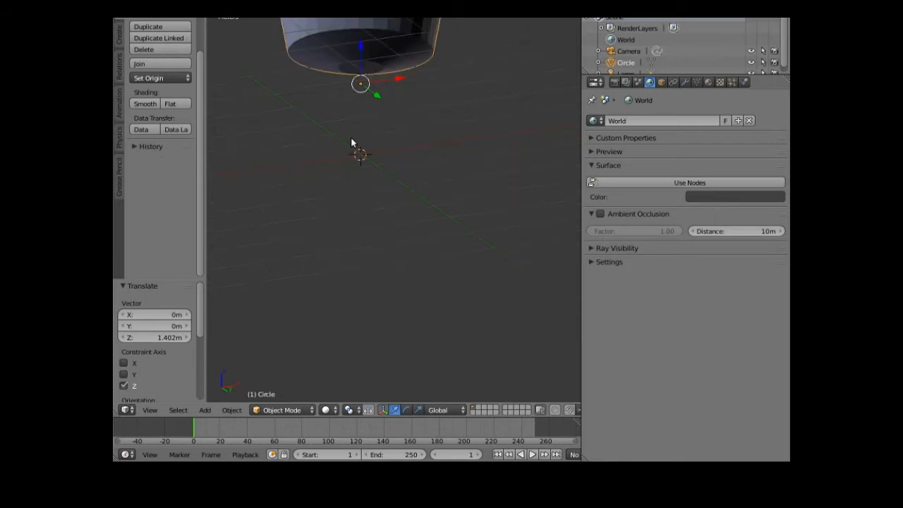
{"action": "middle_click_drag", "start_coordinate": [351, 136], "coordinate": [346, 103]}
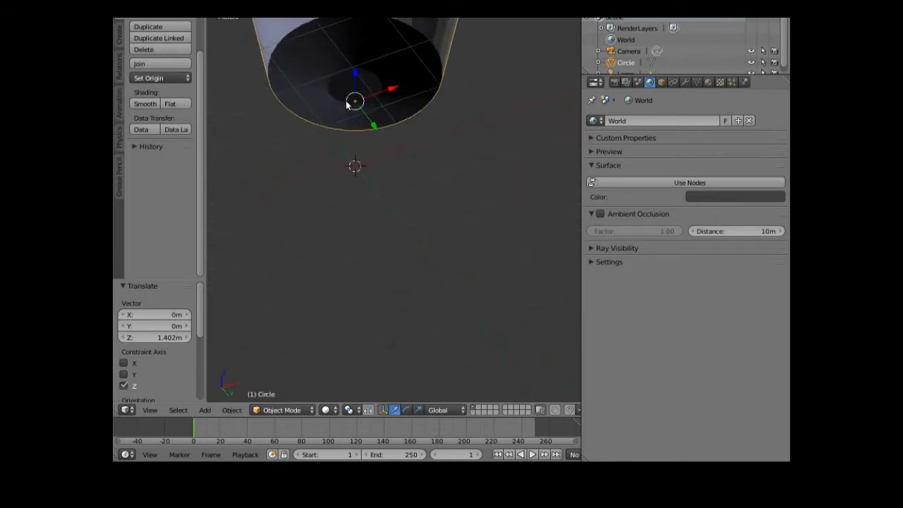
Step: Enter Edit Mode and select the small central ring on the cup's underside as an edge loop
{"action": "left_click", "coordinate": [299, 410]}
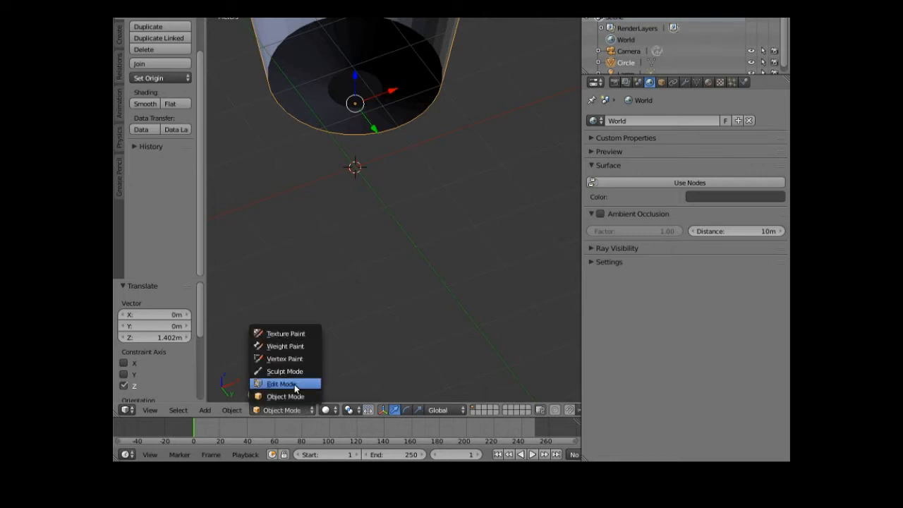
{"action": "left_click", "coordinate": [295, 386]}
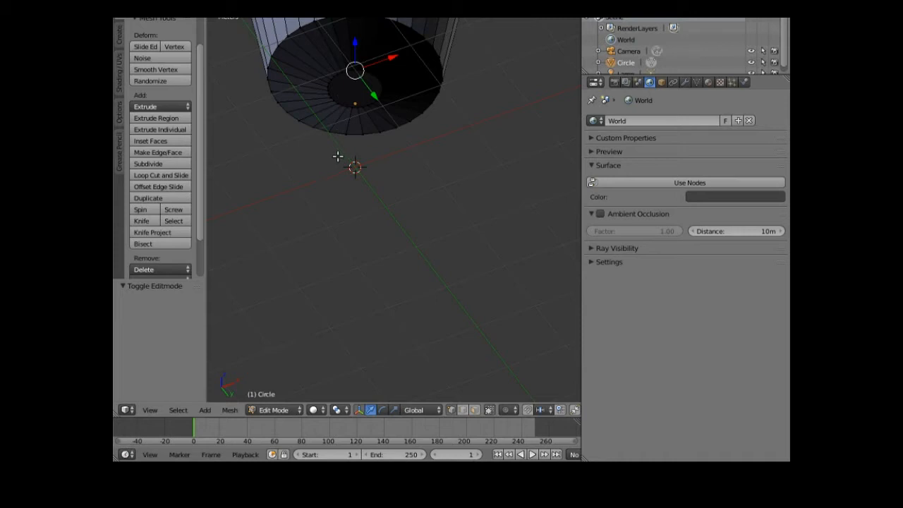
{"action": "scroll", "coordinate": [338, 156], "scroll_direction": "up", "scroll_amount": 4}
{"action": "middle_click_drag", "start_coordinate": [348, 137], "coordinate": [411, 360], "text": "shift"}
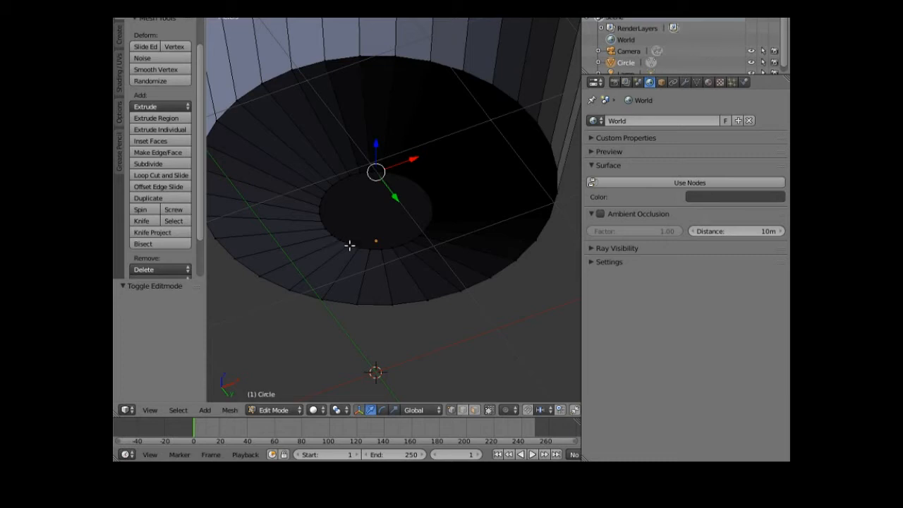
{"action": "right_click", "coordinate": [347, 244]}
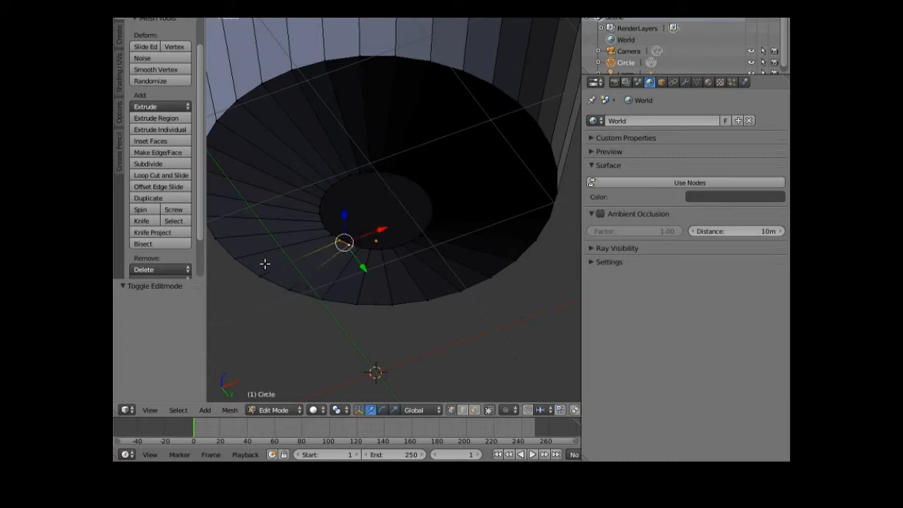
{"action": "left_click", "coordinate": [176, 410]}
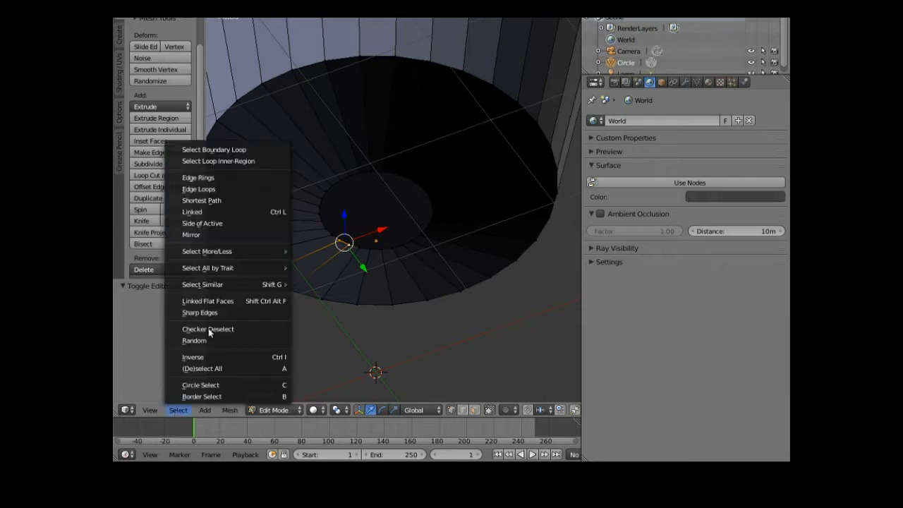
{"action": "left_click", "coordinate": [232, 189]}
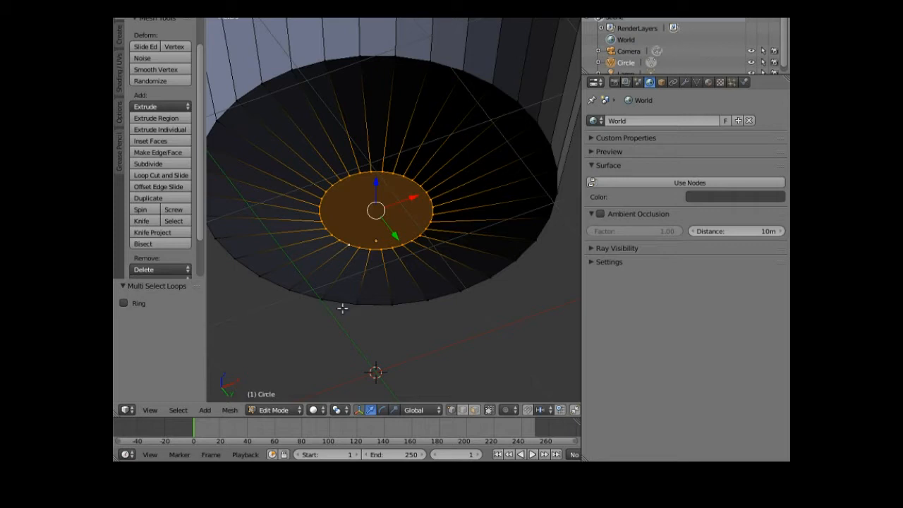
Step: Show the cup from the front and extrude the ring on its underside straight down about 17 cm
{"action": "left_click", "coordinate": [153, 411]}
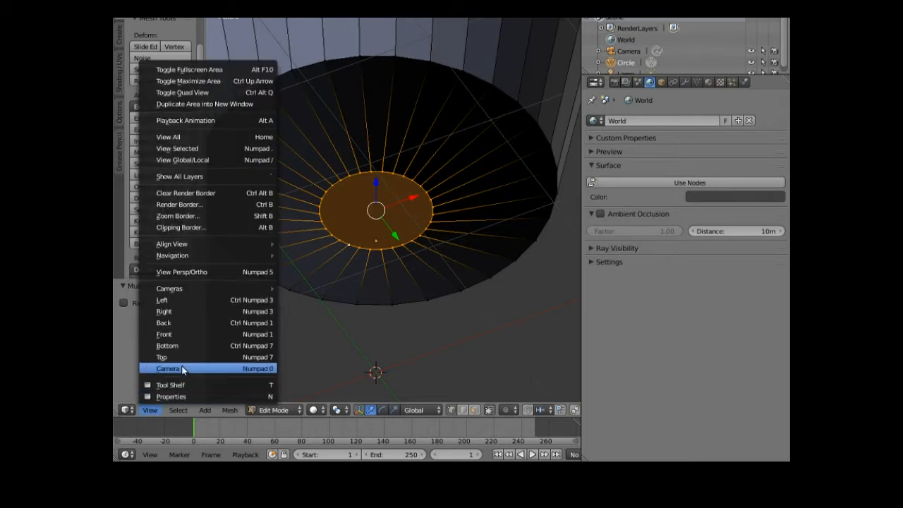
{"action": "left_click", "coordinate": [184, 331]}
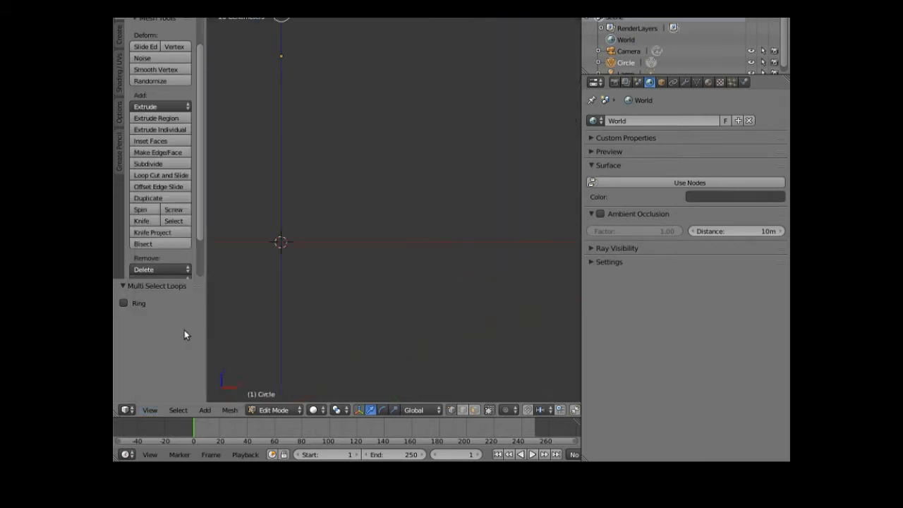
{"action": "scroll", "coordinate": [261, 262], "scroll_direction": "down", "scroll_amount": 2}
{"action": "scroll", "coordinate": [277, 265], "scroll_direction": "down", "scroll_amount": 1}
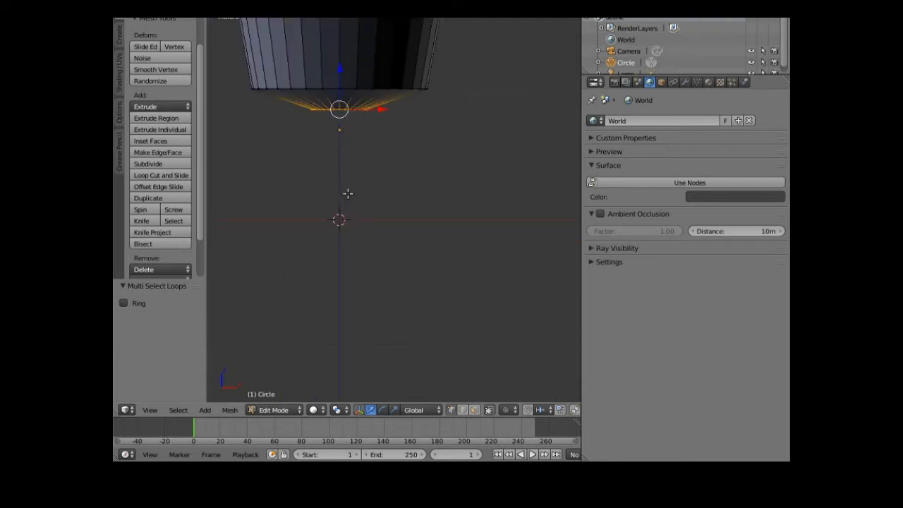
{"action": "key", "text": "e"}
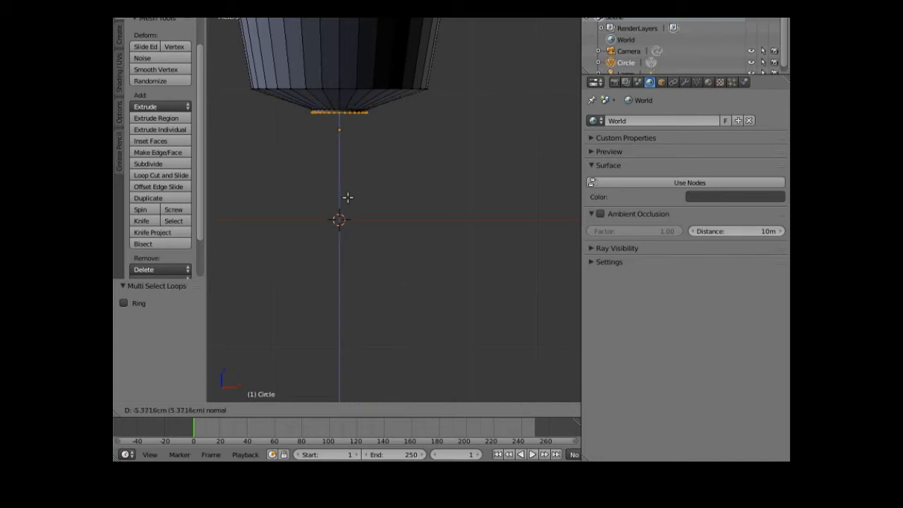
{"action": "right_click", "coordinate": [346, 196]}
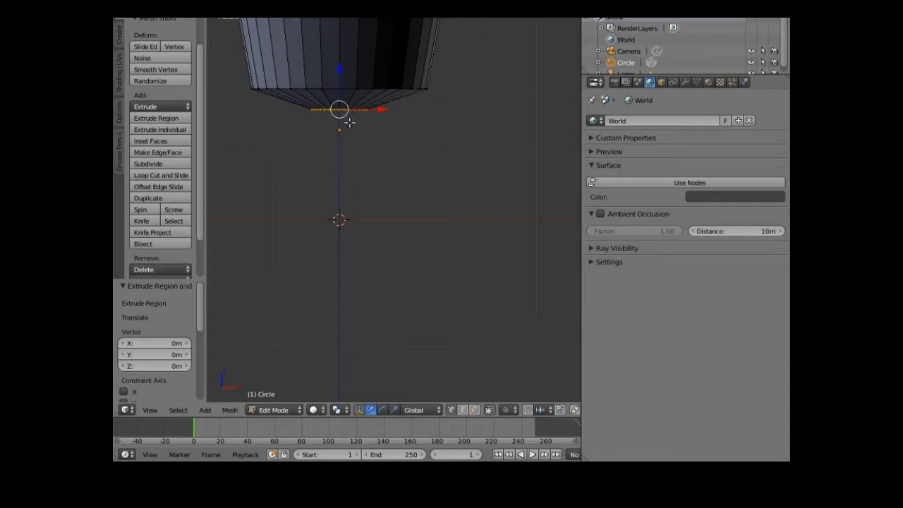
{"action": "left_click_drag", "start_coordinate": [338, 75], "coordinate": [335, 80]}
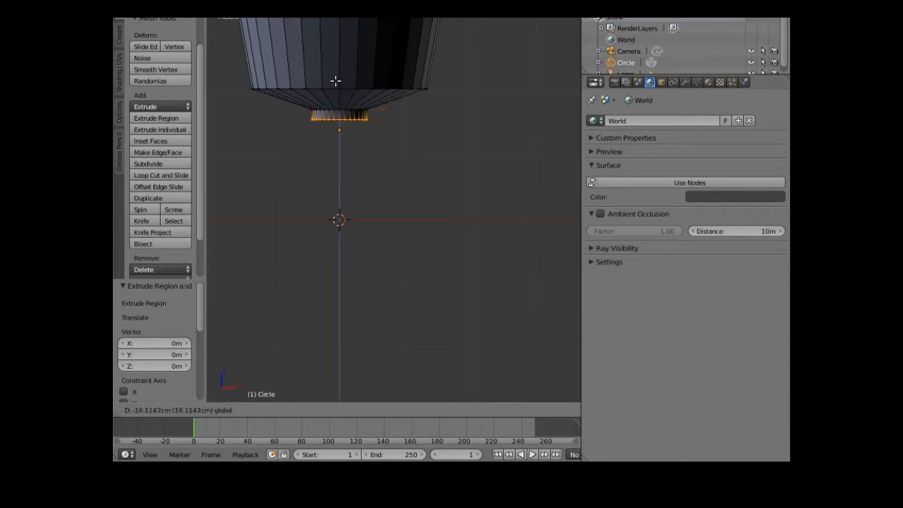
{"action": "left_click_drag", "start_coordinate": [335, 80], "coordinate": [334, 82]}
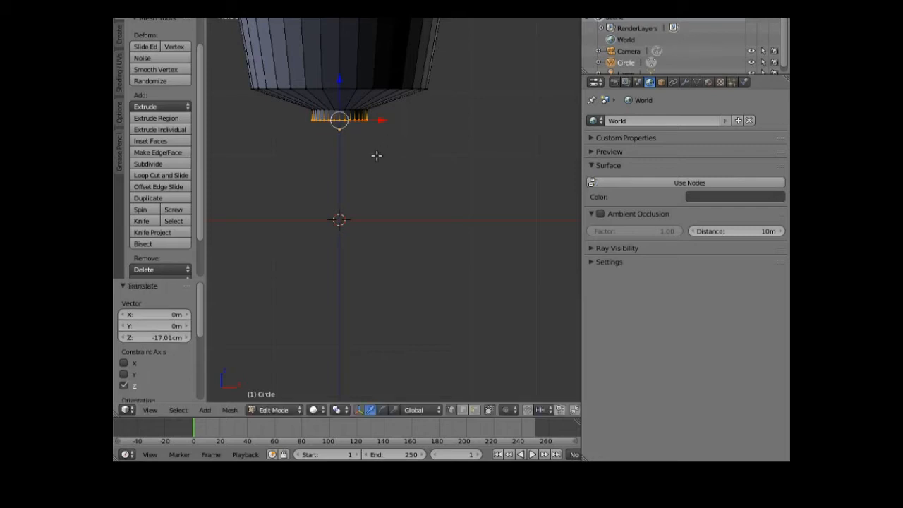
Step: Extrude the ring down about 1.01 m, scale it to about 0.369 for a tapered stem, and extrude a straight neck about 30 cm long
{"action": "key", "text": "e"}
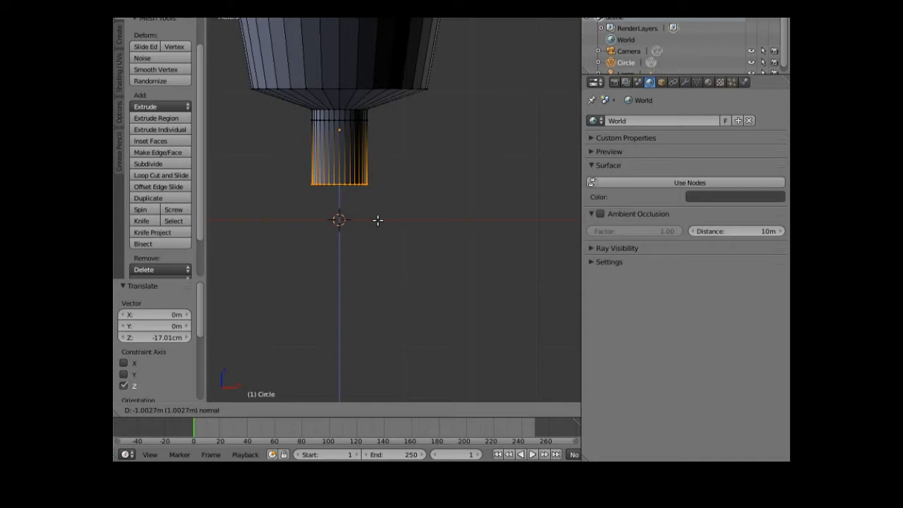
{"action": "left_click", "coordinate": [376, 219]}
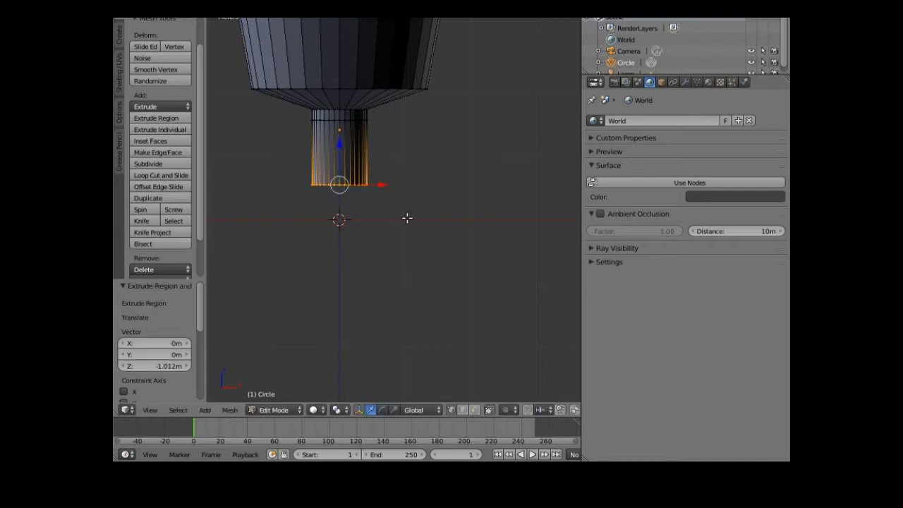
{"action": "key", "text": "s"}
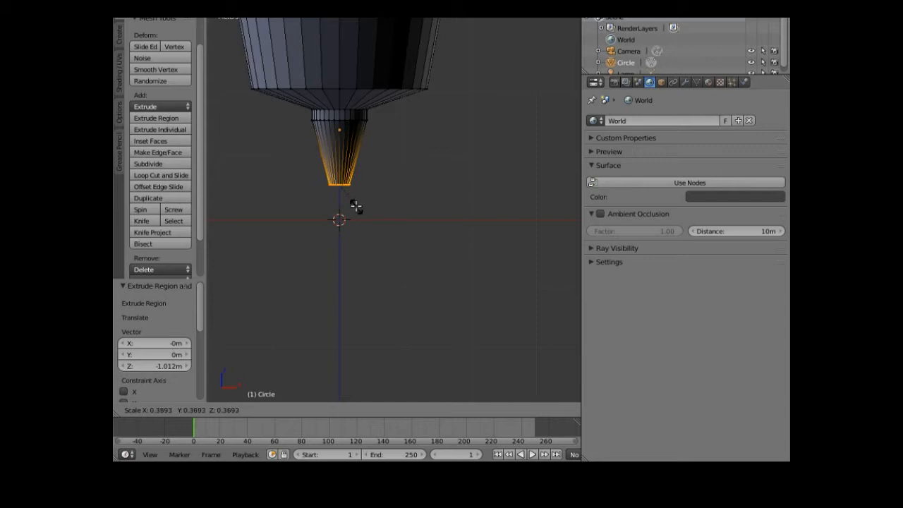
{"action": "left_click", "coordinate": [356, 206]}
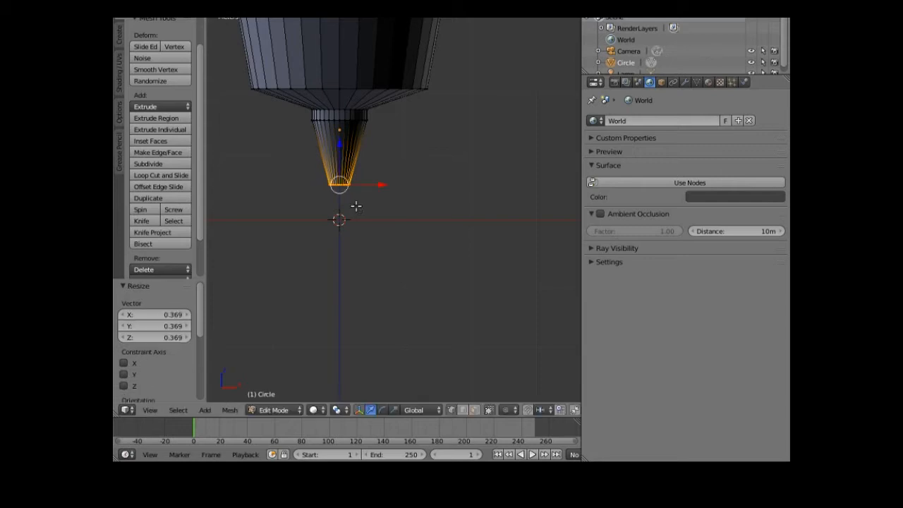
{"action": "key", "text": "e"}
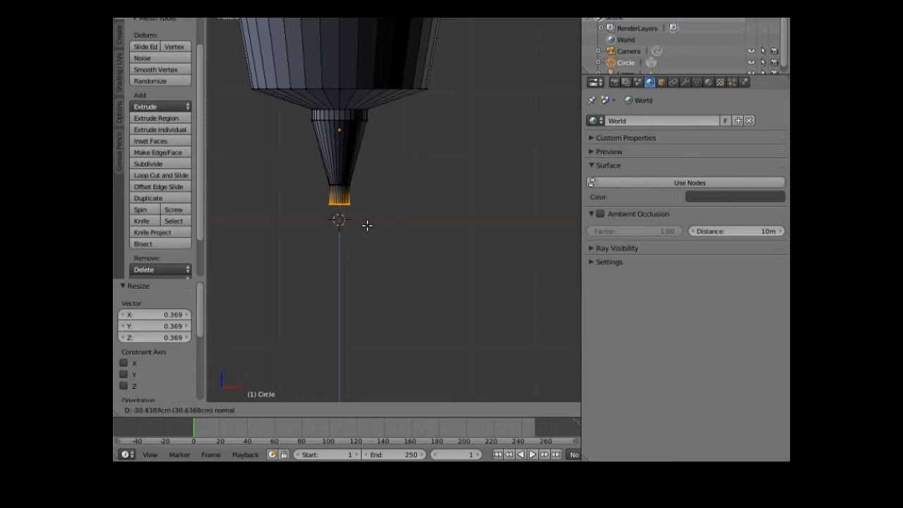
{"action": "left_click", "coordinate": [367, 225]}
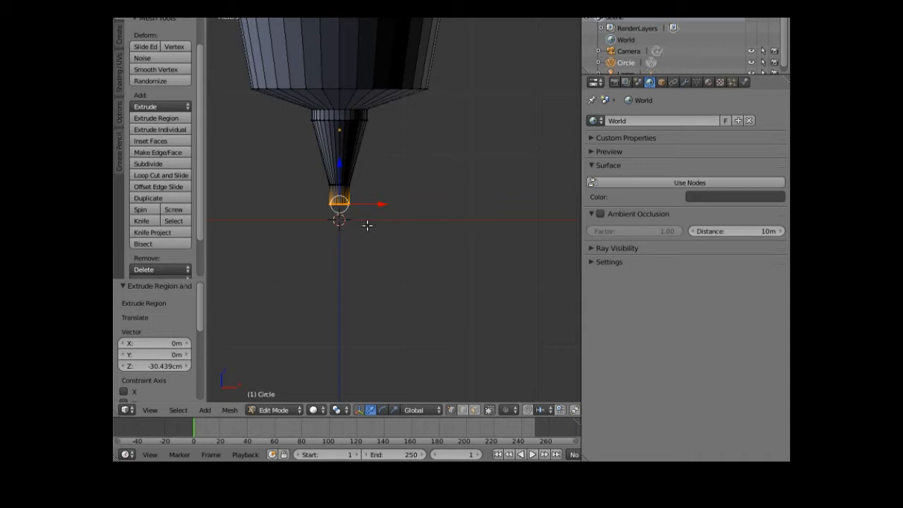
Step: Extrude the neck's end ring down about 31 cm, flare it by about 1.56, and add a straight collar about 12 cm high
{"action": "key", "text": "e"}
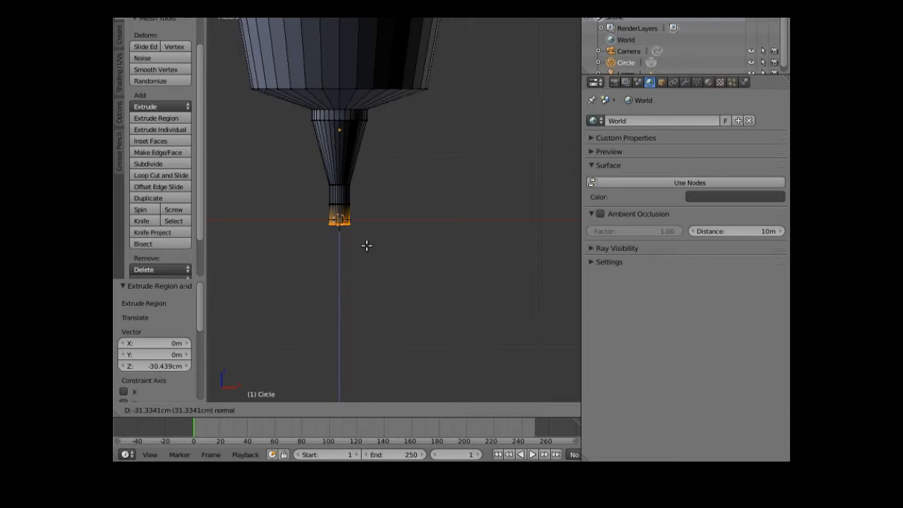
{"action": "left_click", "coordinate": [366, 245]}
{"action": "key", "text": "s"}
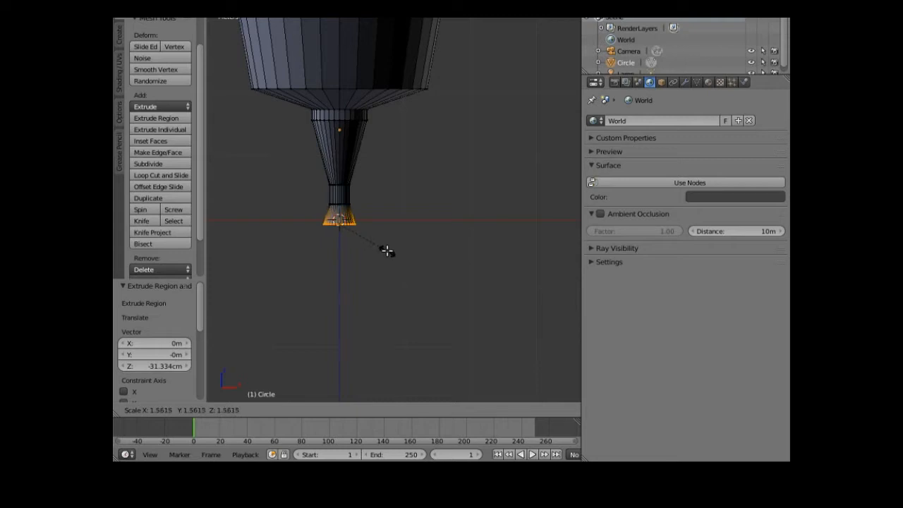
{"action": "left_click", "coordinate": [386, 251]}
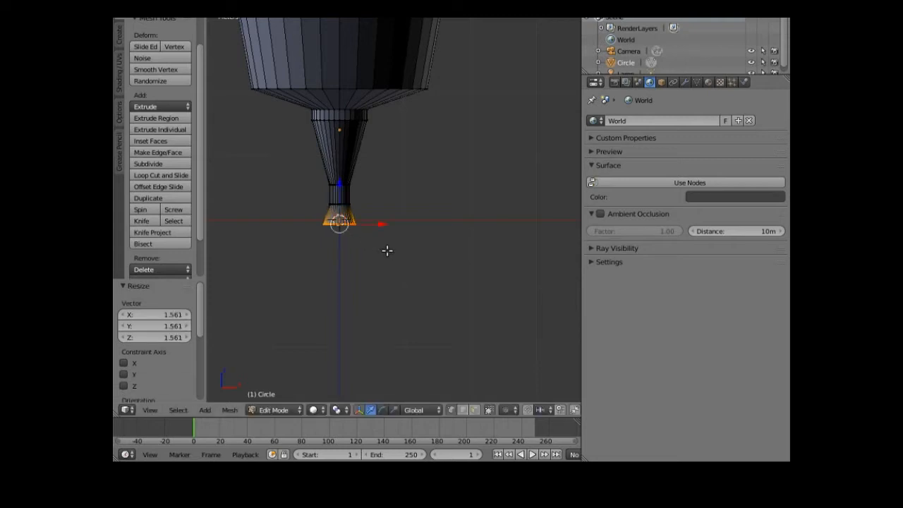
{"action": "key", "text": "e"}
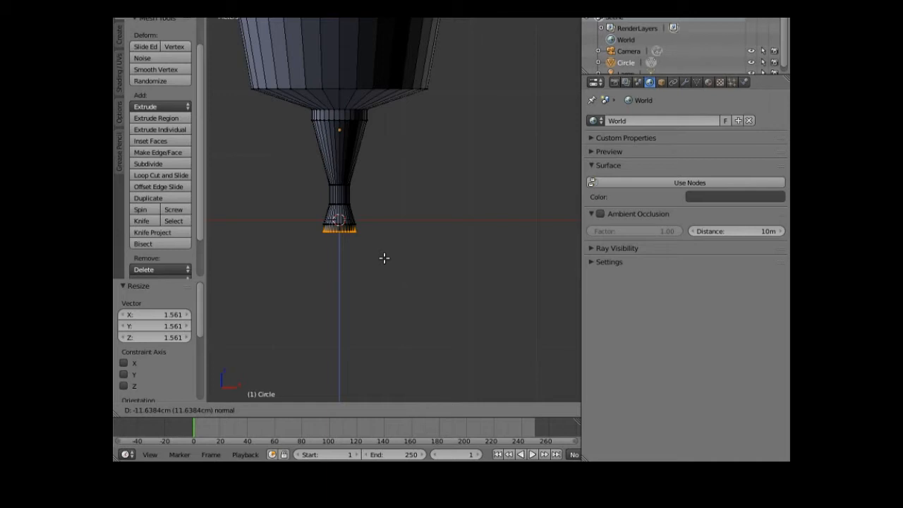
{"action": "left_click", "coordinate": [384, 258]}
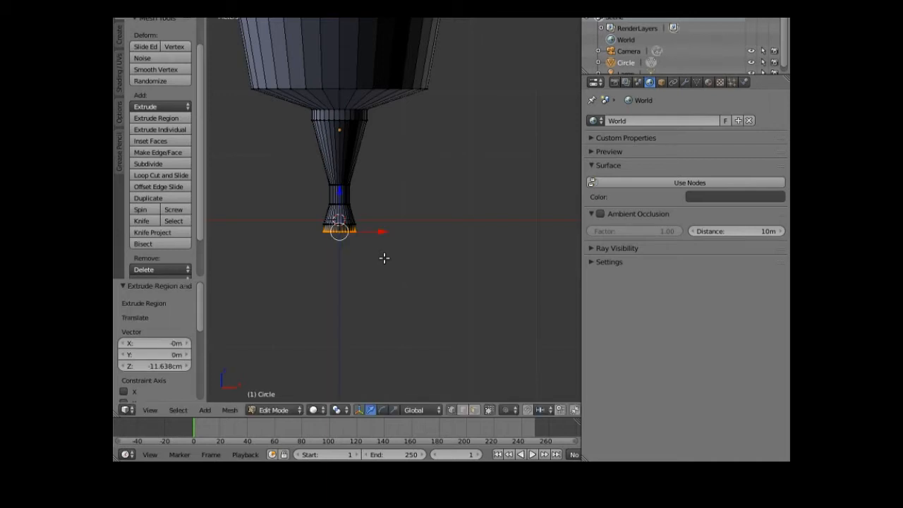
Step: Extrude the stem's bottom ring in place and scale it outward by about 4.2 to form a flat foot disc
{"action": "middle_click_drag", "start_coordinate": [350, 271], "coordinate": [364, 255]}
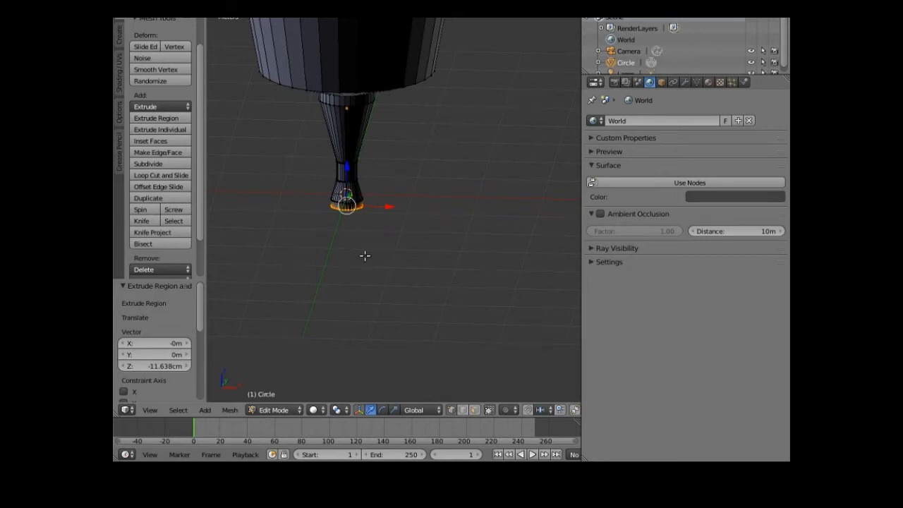
{"action": "key", "text": "e"}
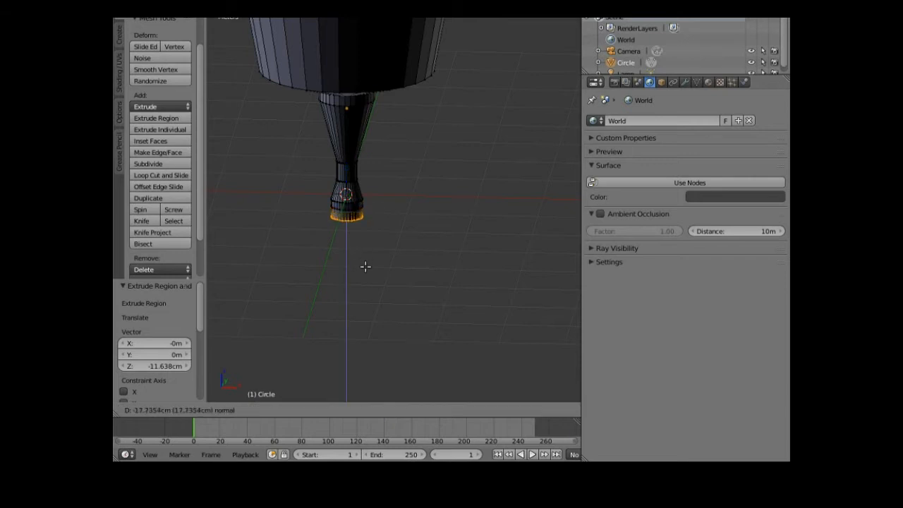
{"action": "right_click", "coordinate": [365, 266]}
{"action": "key", "text": "s"}
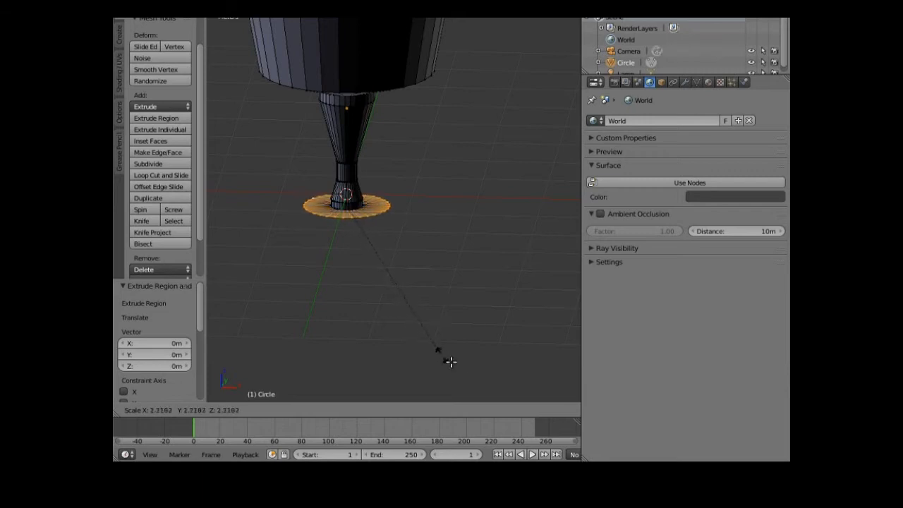
{"action": "left_click", "coordinate": [545, 393]}
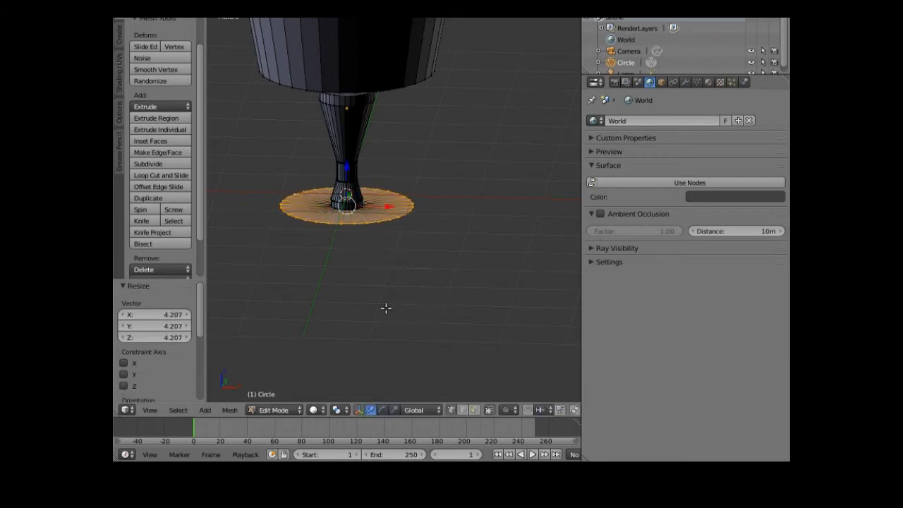
Step: Widen the foot disc's outer edge by about 1.32 and lower it about 22 cm along Z to slope the foot
{"action": "middle_click_drag", "start_coordinate": [378, 301], "coordinate": [371, 285]}
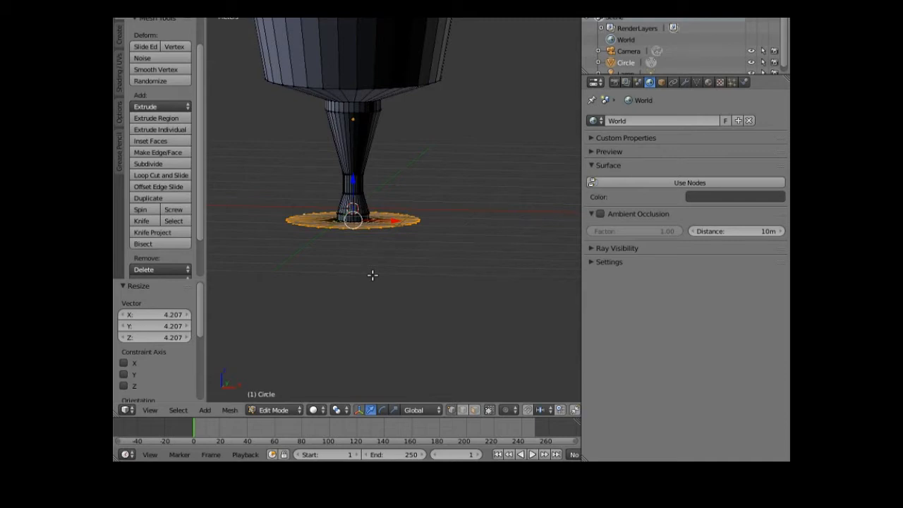
{"action": "key", "text": "s"}
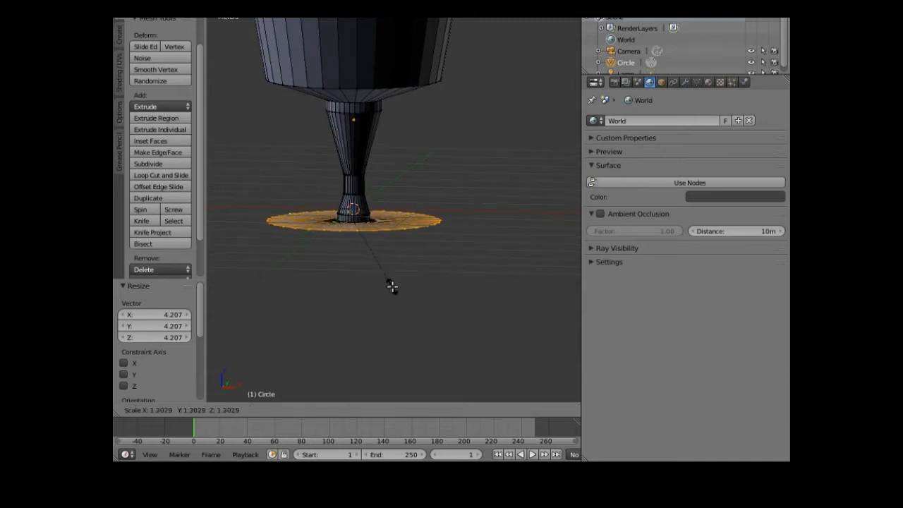
{"action": "left_click", "coordinate": [392, 286]}
{"action": "mouse_move", "coordinate": [369, 284]}
{"action": "middle_mouse_down"}
{"action": "mouse_move", "coordinate": [365, 276]}
{"action": "mouse_move", "coordinate": [374, 292]}
{"action": "middle_mouse_up"}
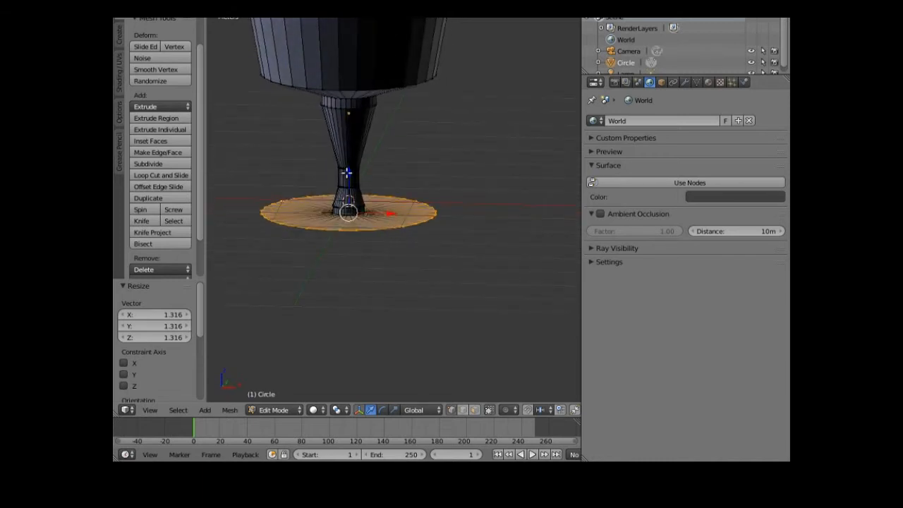
{"action": "left_click_drag", "start_coordinate": [347, 173], "coordinate": [346, 186]}
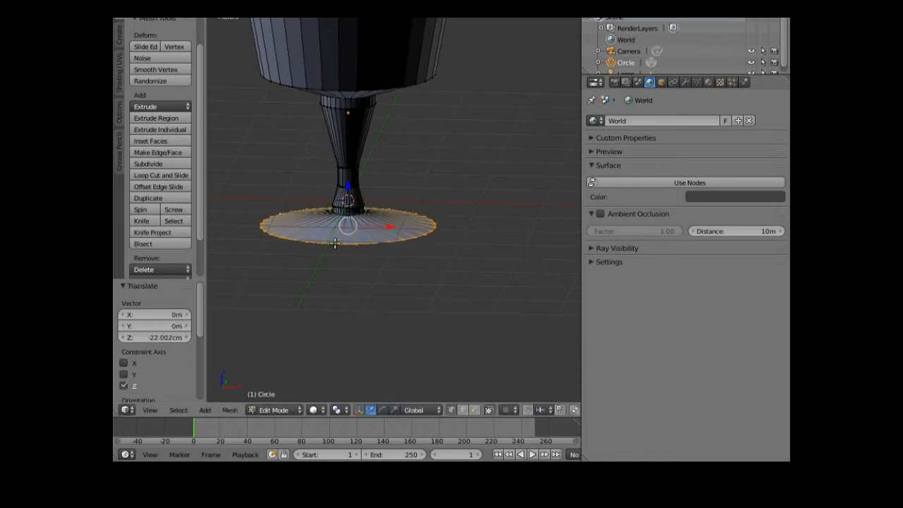
Step: Extrude the foot's outer edge straight down about 13.7 cm to give the base a vertical rim
{"action": "mouse_move", "coordinate": [340, 266]}
{"action": "middle_mouse_down"}
{"action": "mouse_move", "coordinate": [343, 251]}
{"action": "mouse_move", "coordinate": [341, 268]}
{"action": "middle_mouse_up"}
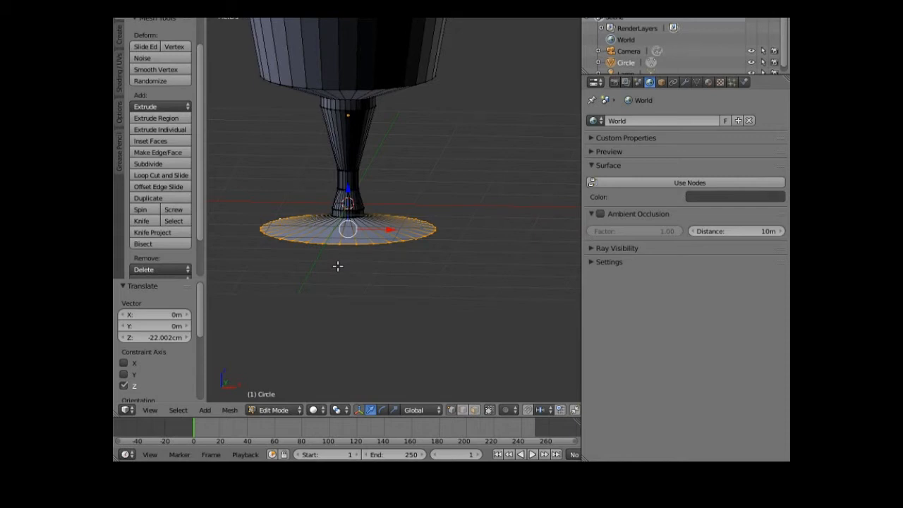
{"action": "key", "text": "e"}
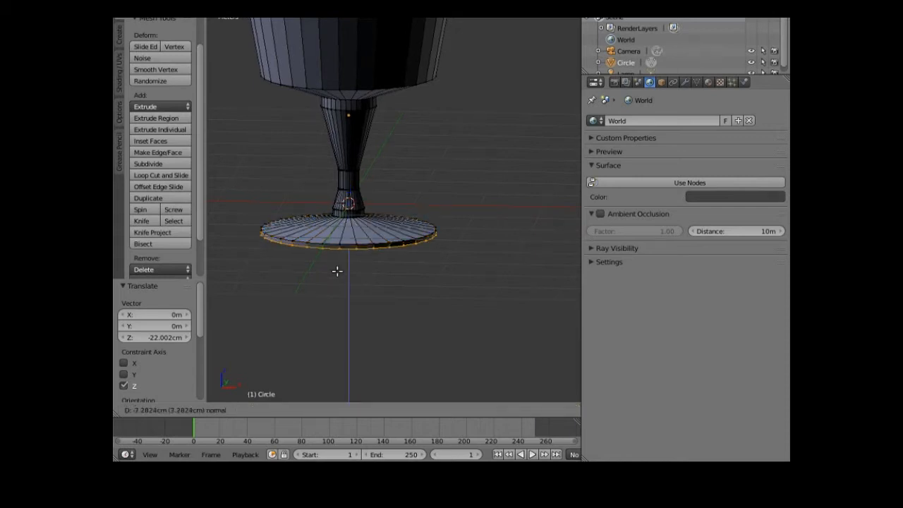
{"action": "right_click", "coordinate": [337, 271]}
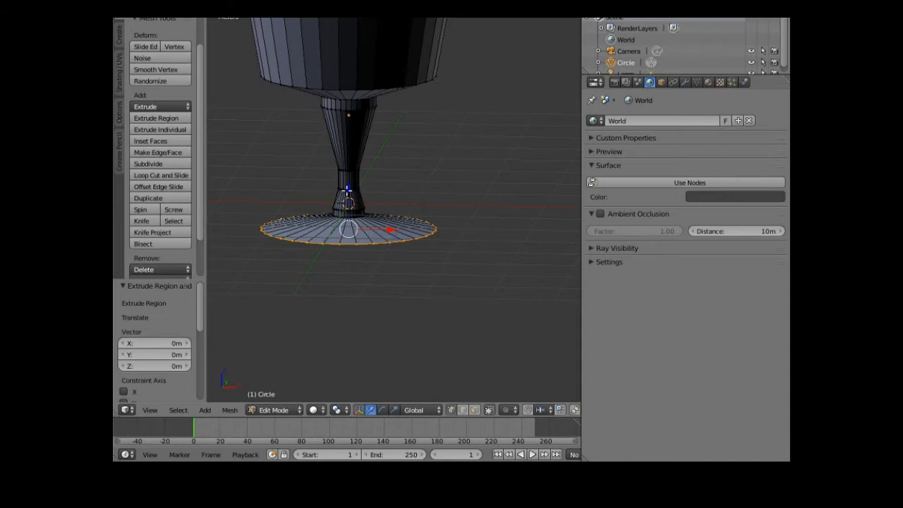
{"action": "key", "text": "e"}
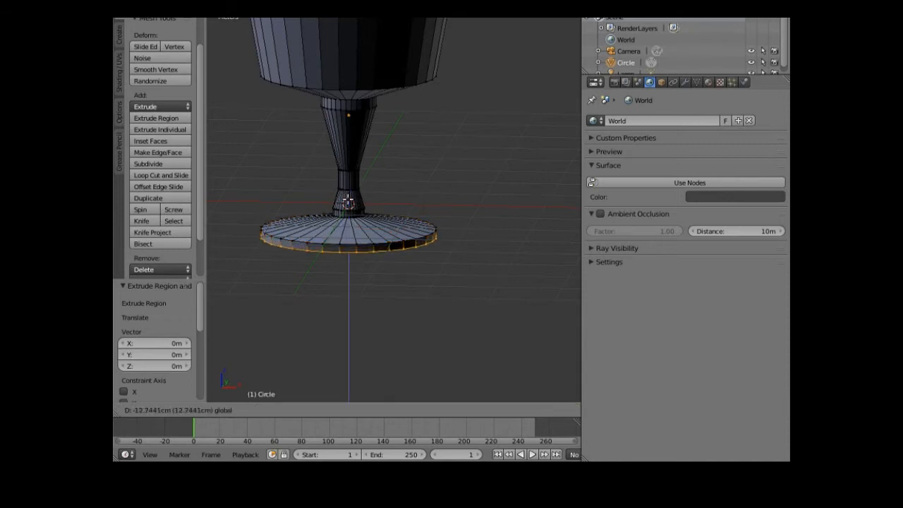
{"action": "left_click", "coordinate": [348, 202]}
Step: Extrude the rim's lower edge in place and scale it inward to about 0.281 across the foot's underside
{"action": "middle_click_drag", "start_coordinate": [348, 288], "coordinate": [353, 241]}
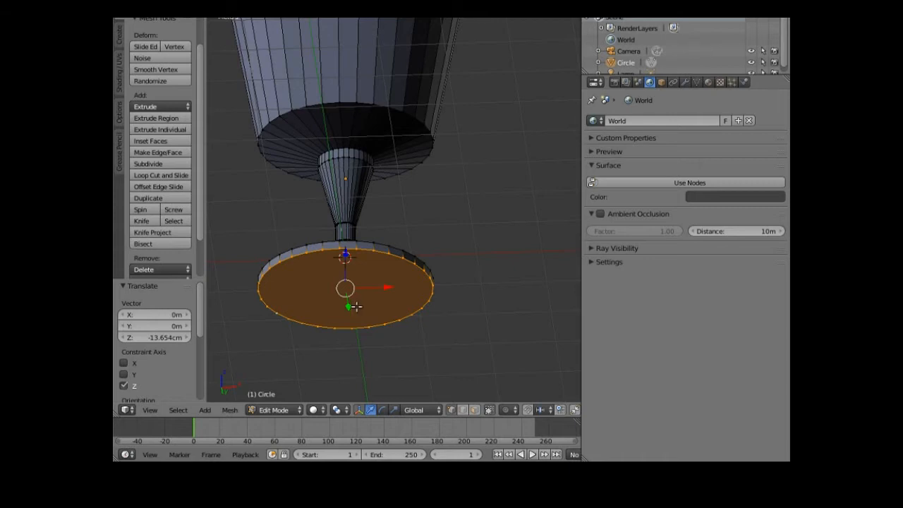
{"action": "key", "text": "e"}
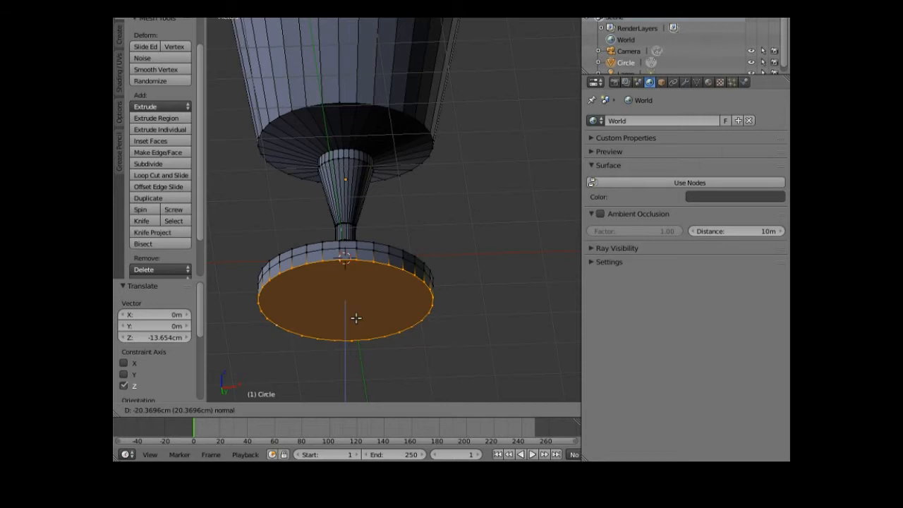
{"action": "key", "text": "Escape"}
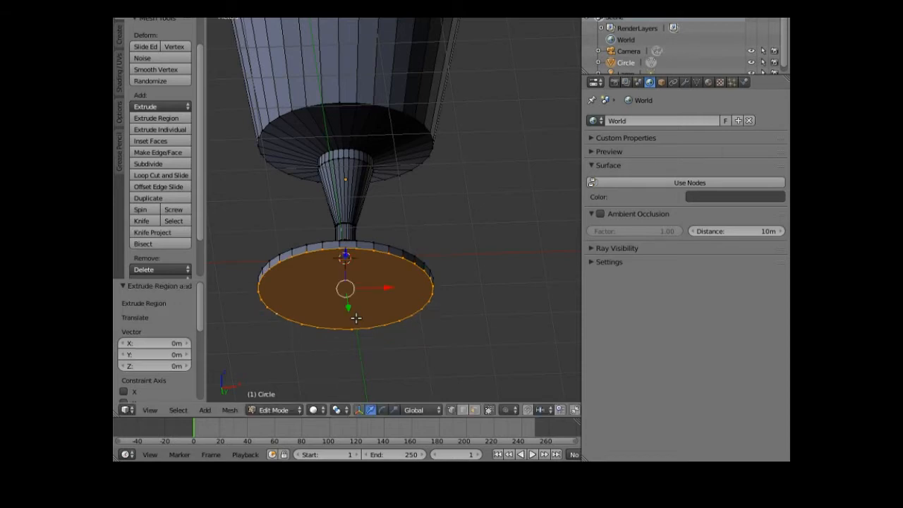
{"action": "key", "text": "s"}
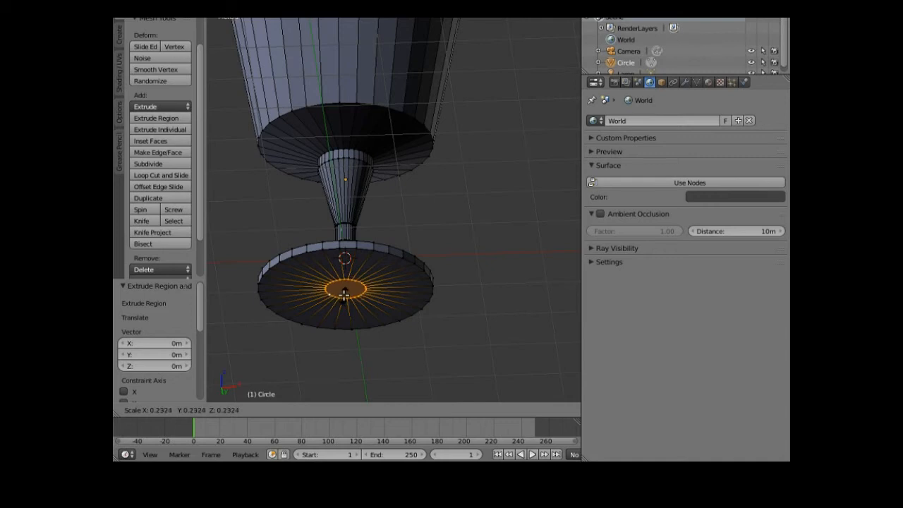
{"action": "left_click", "coordinate": [344, 296]}
{"action": "middle_click_drag", "start_coordinate": [346, 308], "coordinate": [342, 344]}
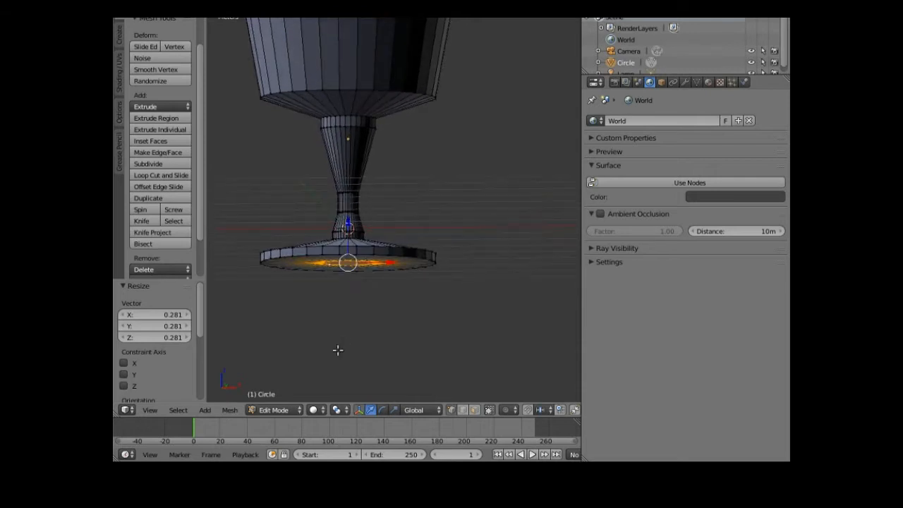
Step: Switch the viewport to wireframe shading and raise the foot's inner underside ring about 16.2 cm along Z to hollow the base
{"action": "left_click", "coordinate": [313, 410]}
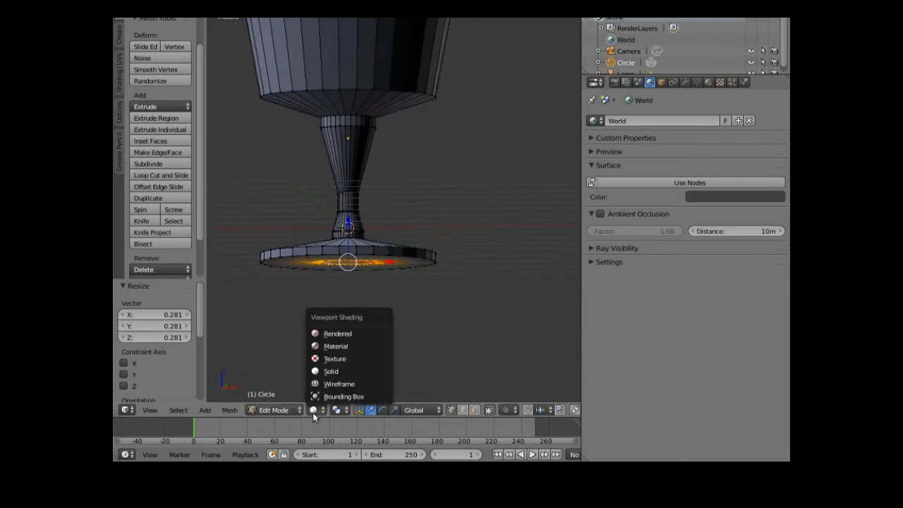
{"action": "left_click", "coordinate": [335, 383]}
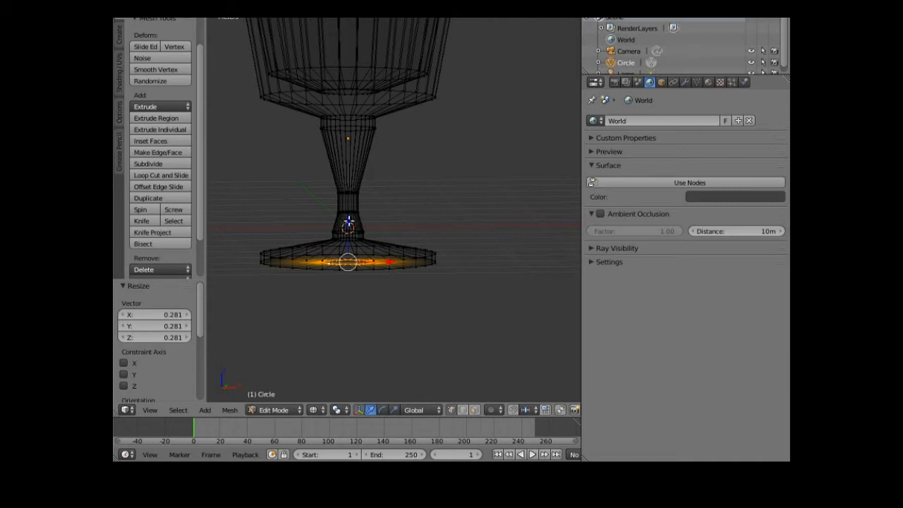
{"action": "left_click_drag", "start_coordinate": [347, 223], "coordinate": [344, 210]}
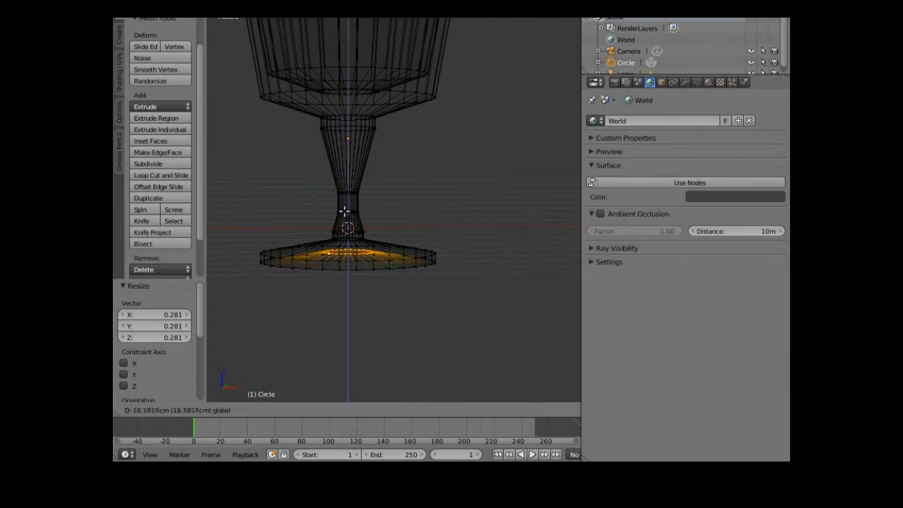
{"action": "left_click_drag", "start_coordinate": [344, 210], "coordinate": [344, 210]}
{"action": "middle_click_drag", "start_coordinate": [359, 292], "coordinate": [352, 263]}
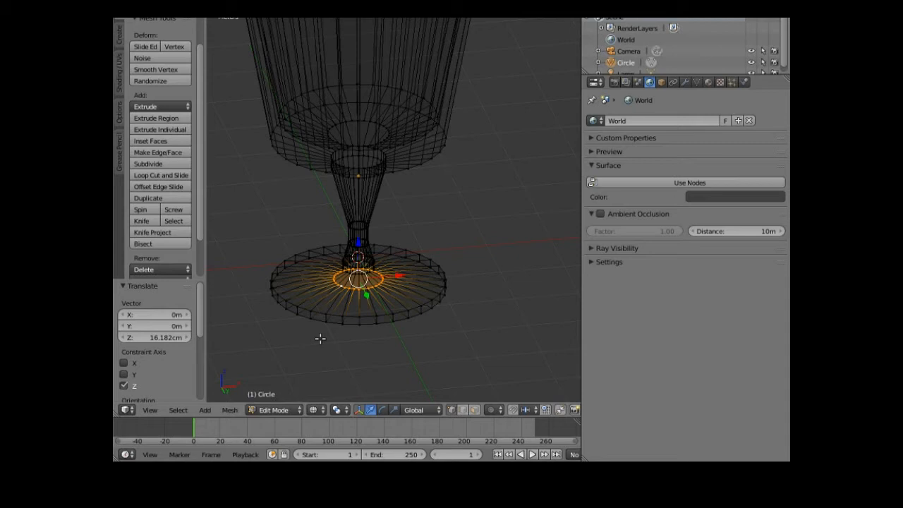
{"action": "scroll", "coordinate": [373, 322], "scroll_direction": "down", "scroll_amount": 4}
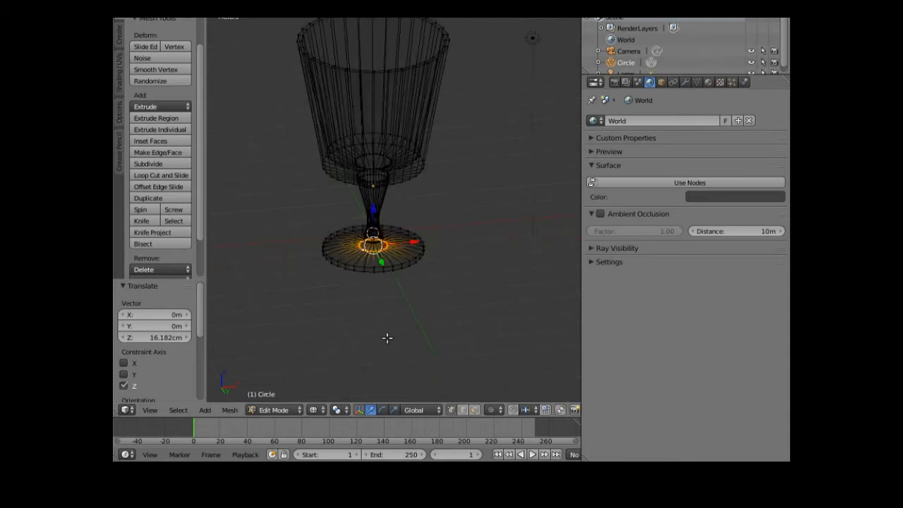
{"action": "middle_click_drag", "start_coordinate": [395, 325], "coordinate": [342, 312]}
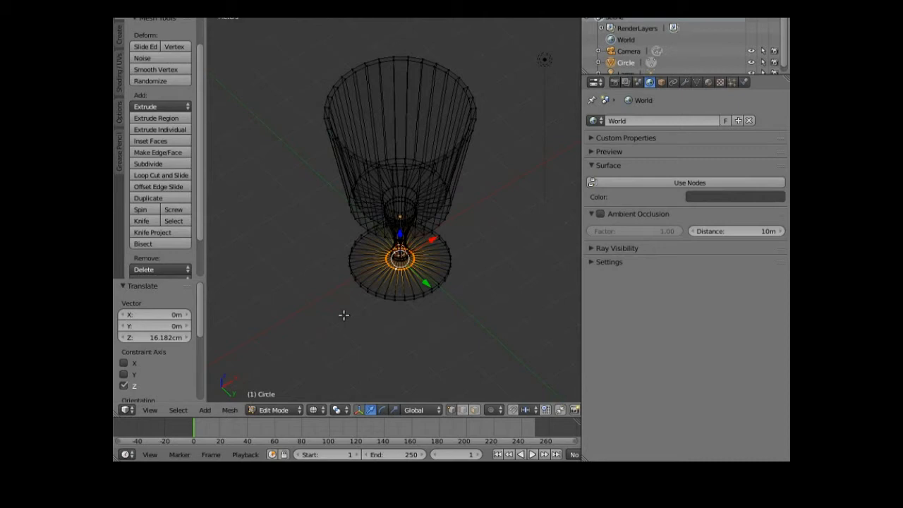
Step: Return the goblet to Object Mode and set the viewport shading to Solid
{"action": "left_click", "coordinate": [291, 410]}
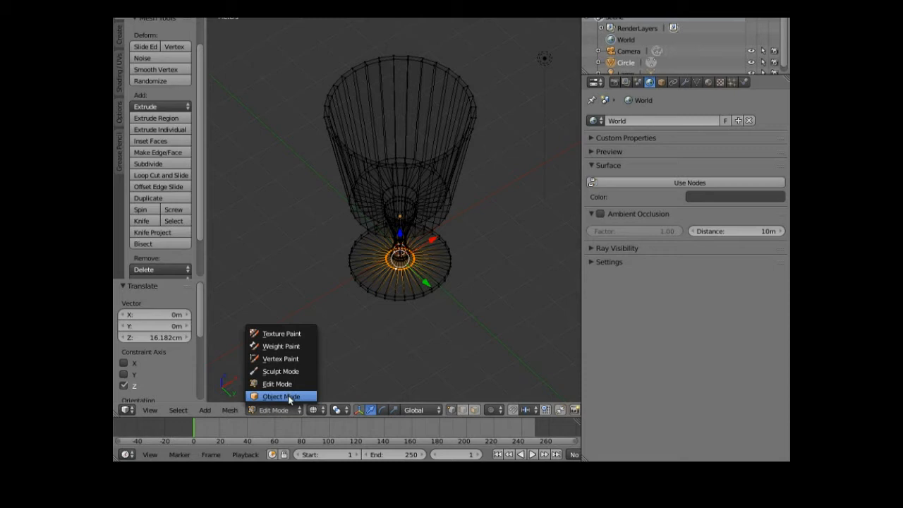
{"action": "left_click", "coordinate": [289, 397]}
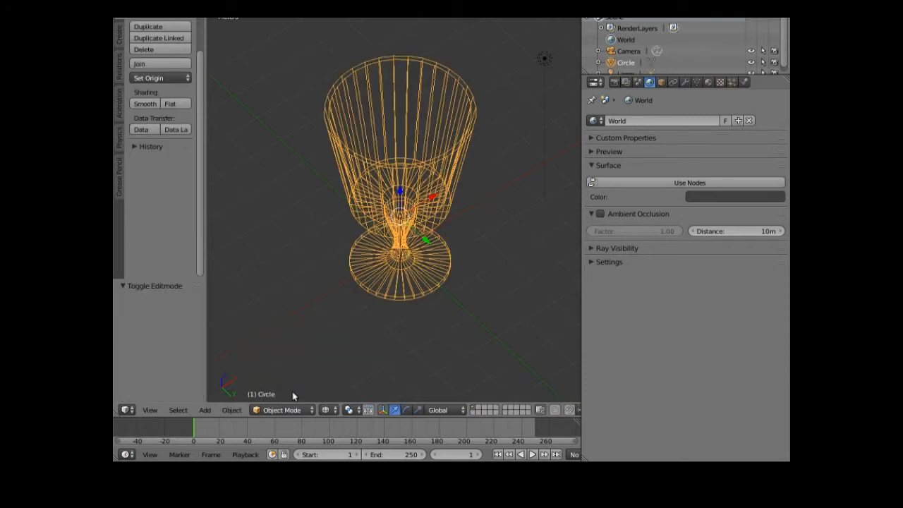
{"action": "left_click", "coordinate": [334, 409]}
{"action": "left_click", "coordinate": [357, 372]}
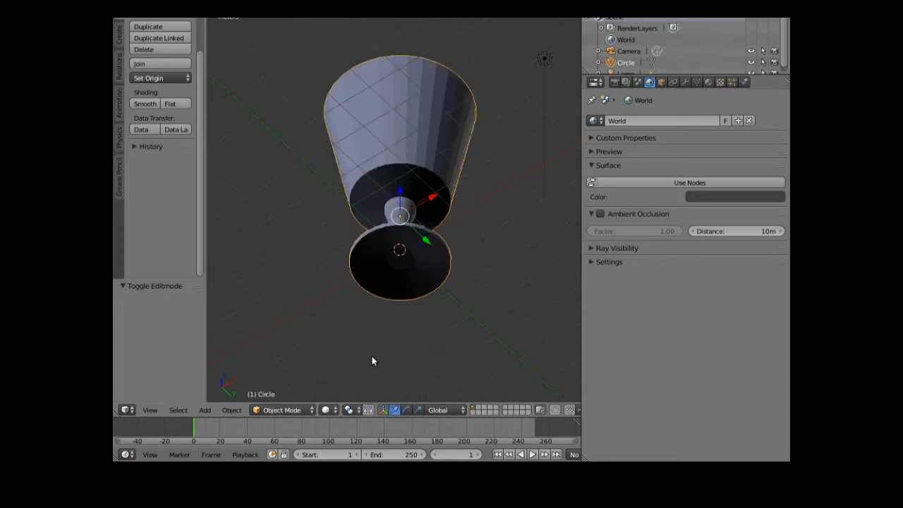
Step: Raise the goblet about 54.6 cm along Z, then fine-tune it about 9.6 cm higher in front view so the foot meets the ground
{"action": "middle_click_drag", "start_coordinate": [407, 332], "coordinate": [406, 312]}
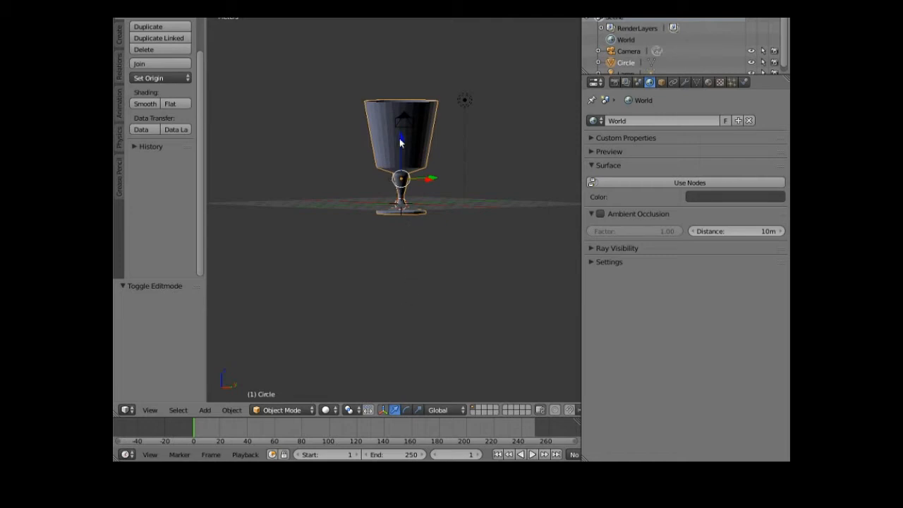
{"action": "left_click_drag", "start_coordinate": [400, 143], "coordinate": [404, 136]}
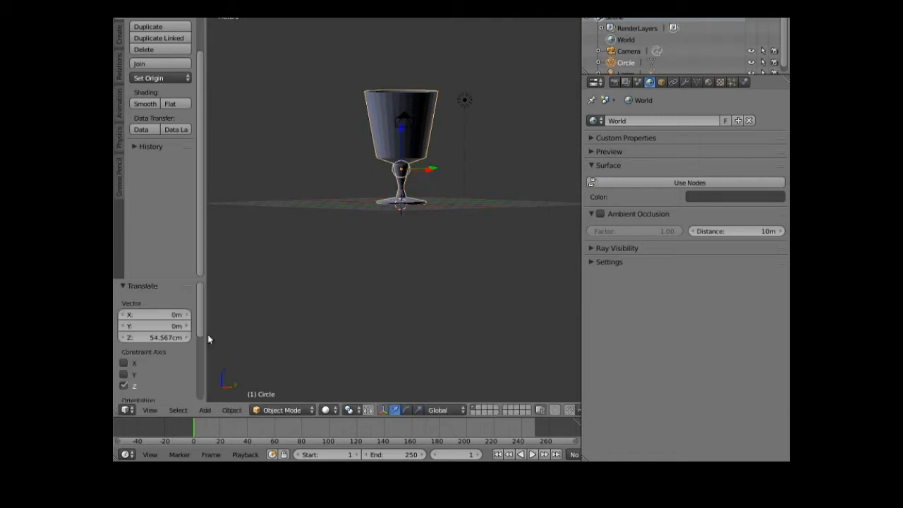
{"action": "left_click", "coordinate": [153, 411]}
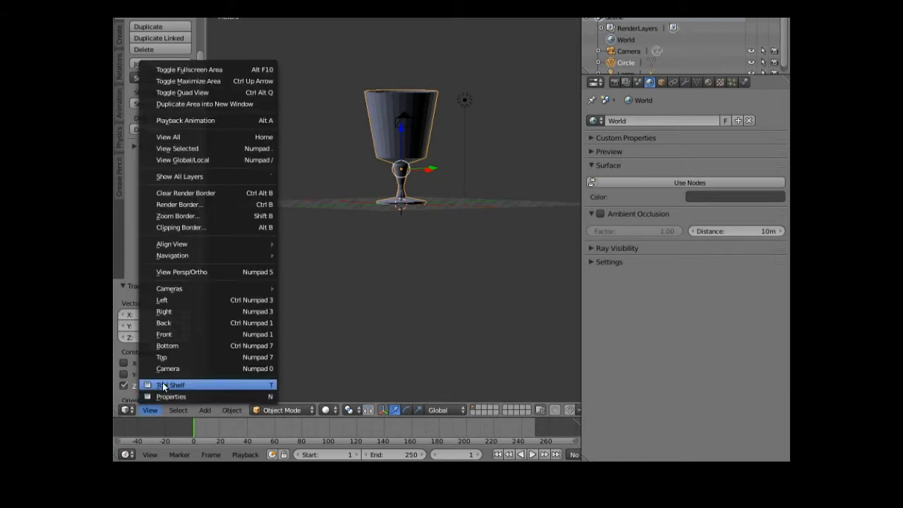
{"action": "left_click", "coordinate": [188, 328]}
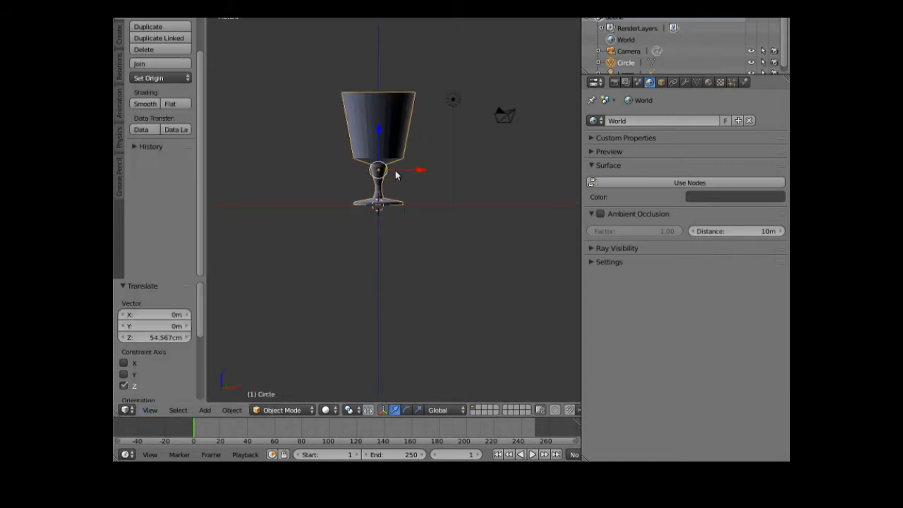
{"action": "left_click_drag", "start_coordinate": [378, 134], "coordinate": [375, 134]}
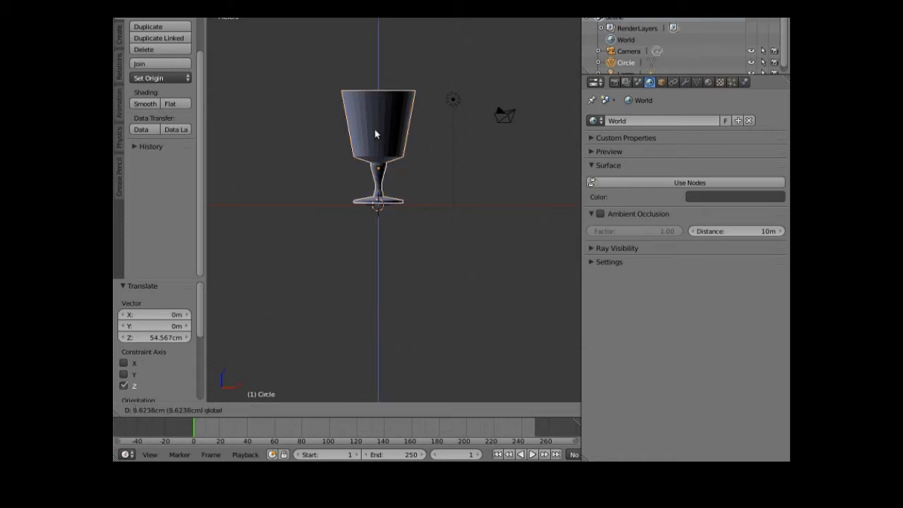
{"action": "left_click", "coordinate": [372, 307]}
Step: Add a Subdivision Surface modifier to the goblet and set its View subdivisions to 2
{"action": "middle_click_drag", "start_coordinate": [371, 306], "coordinate": [374, 390]}
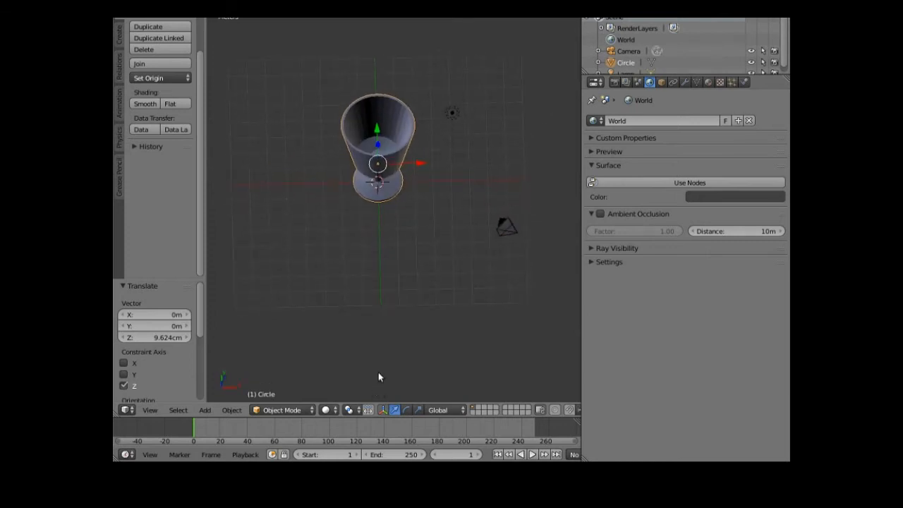
{"action": "scroll", "coordinate": [378, 376], "scroll_direction": "up", "scroll_amount": 3}
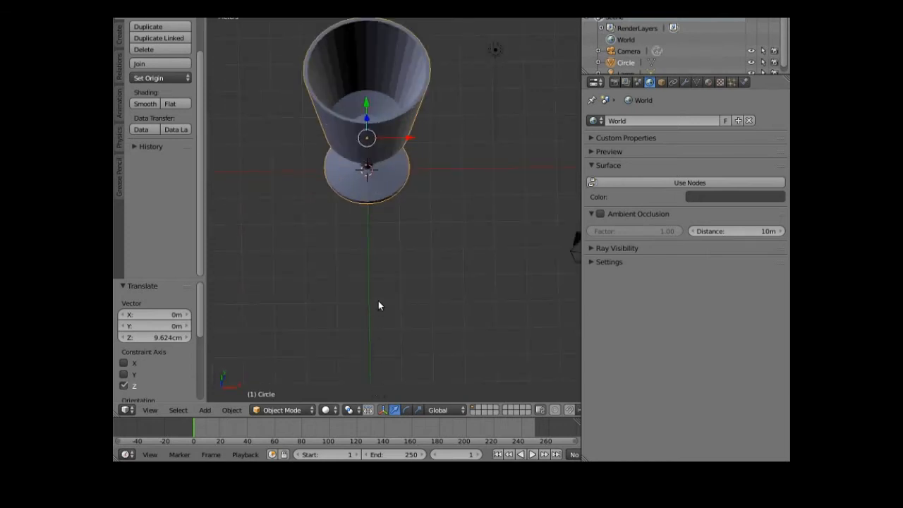
{"action": "middle_click_drag", "start_coordinate": [374, 304], "coordinate": [395, 381]}
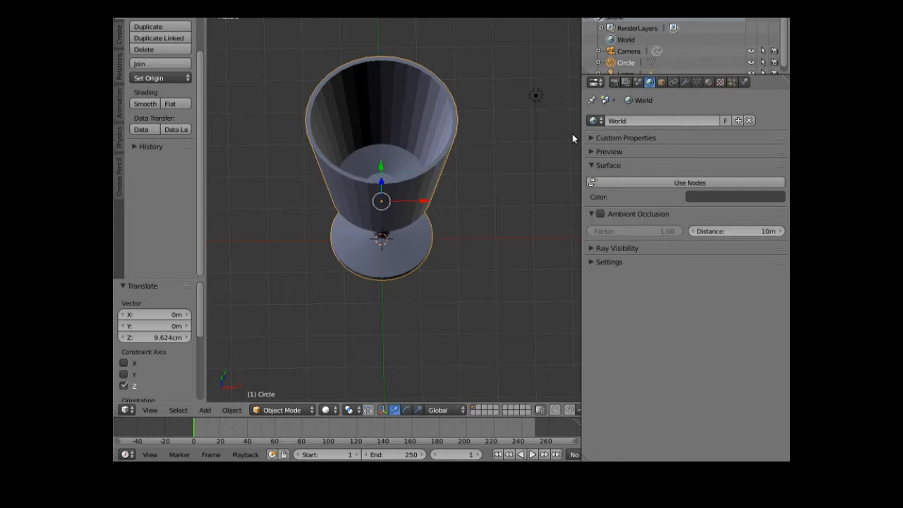
{"action": "left_click", "coordinate": [685, 83]}
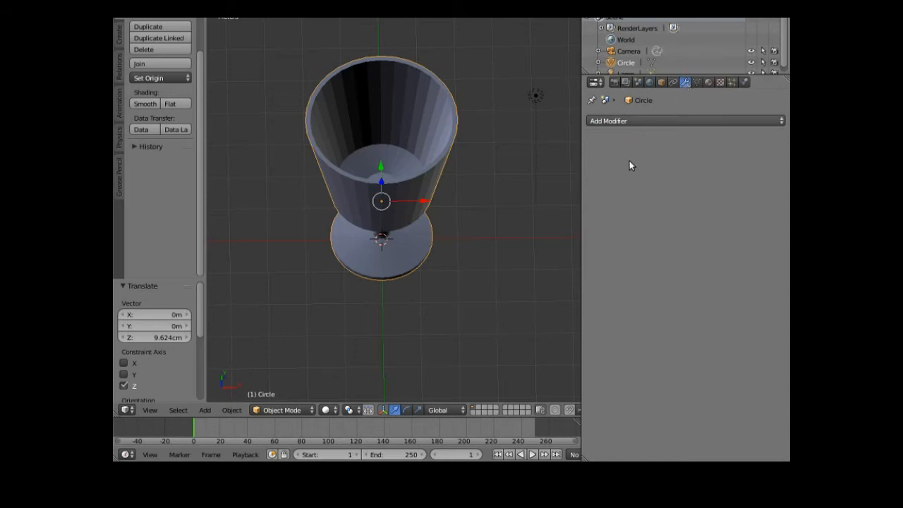
{"action": "left_click", "coordinate": [631, 122]}
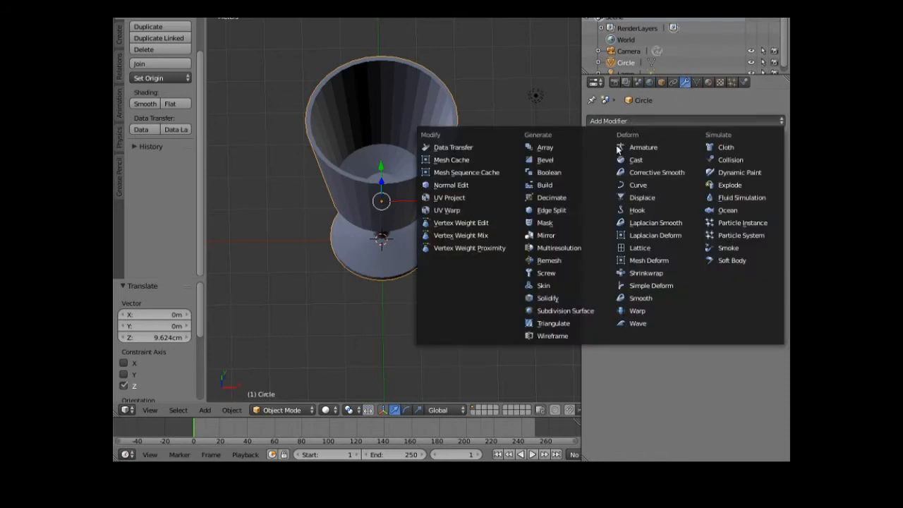
{"action": "left_click", "coordinate": [582, 316]}
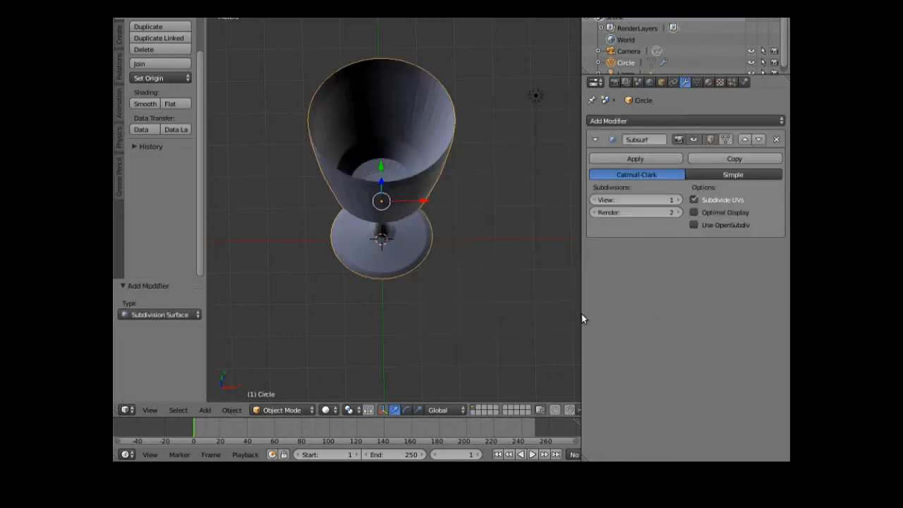
{"action": "left_click", "coordinate": [677, 200]}
{"action": "middle_click_drag", "start_coordinate": [486, 299], "coordinate": [475, 257]}
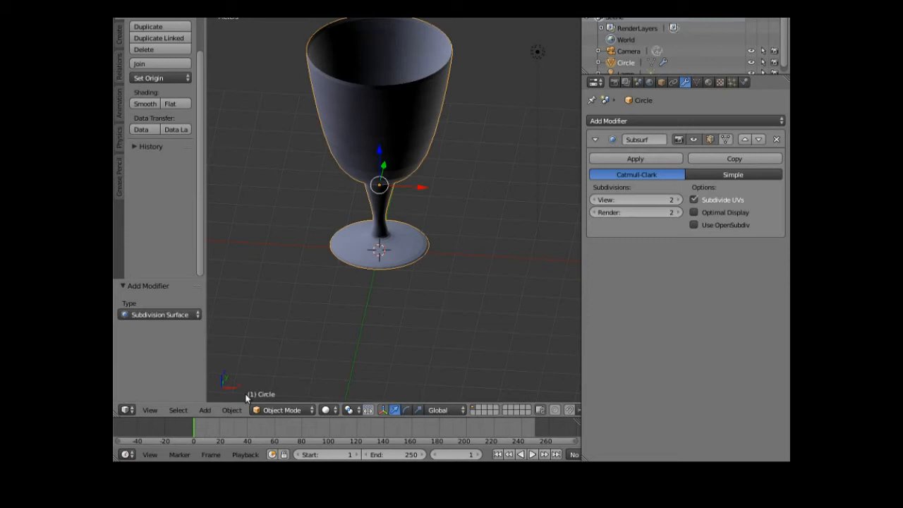
Step: In Edit Mode, cut one edge loop around the cup's outer wall near its base and raise it about 6.9 cm along Z
{"action": "left_click", "coordinate": [282, 411]}
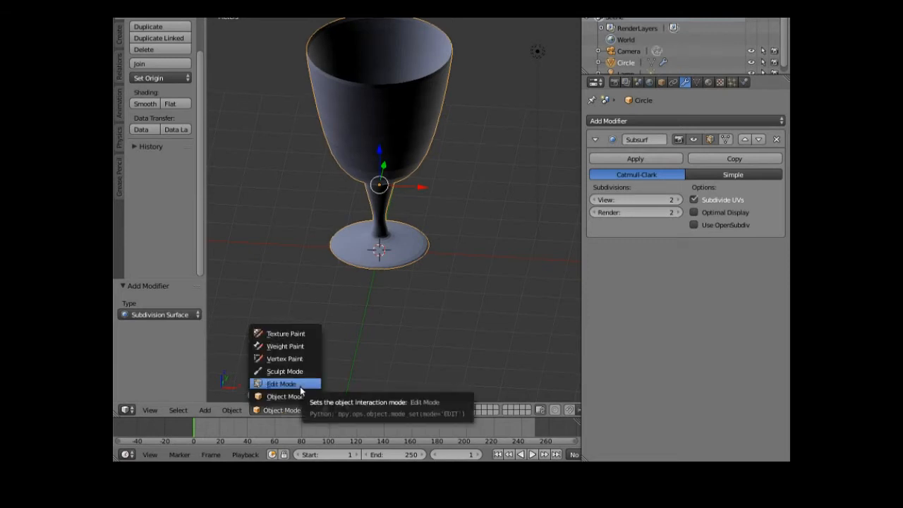
{"action": "left_click", "coordinate": [300, 385]}
{"action": "middle_click_drag", "start_coordinate": [346, 334], "coordinate": [350, 318]}
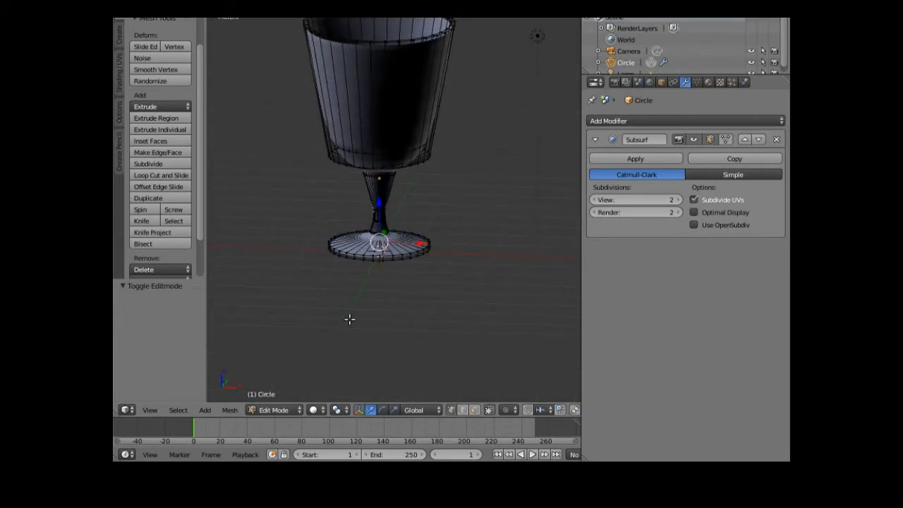
{"action": "scroll", "coordinate": [349, 319], "scroll_direction": "up", "scroll_amount": 1}
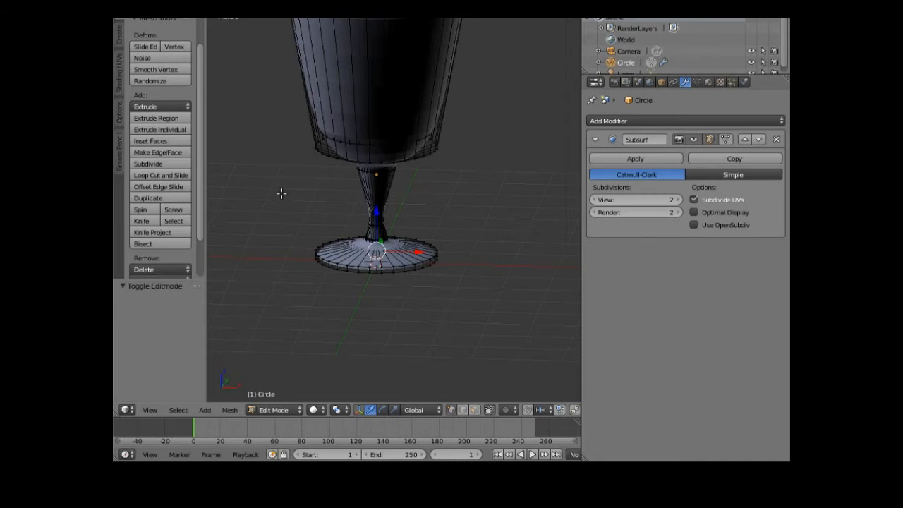
{"action": "scroll", "coordinate": [272, 190], "scroll_direction": "up", "scroll_amount": 1}
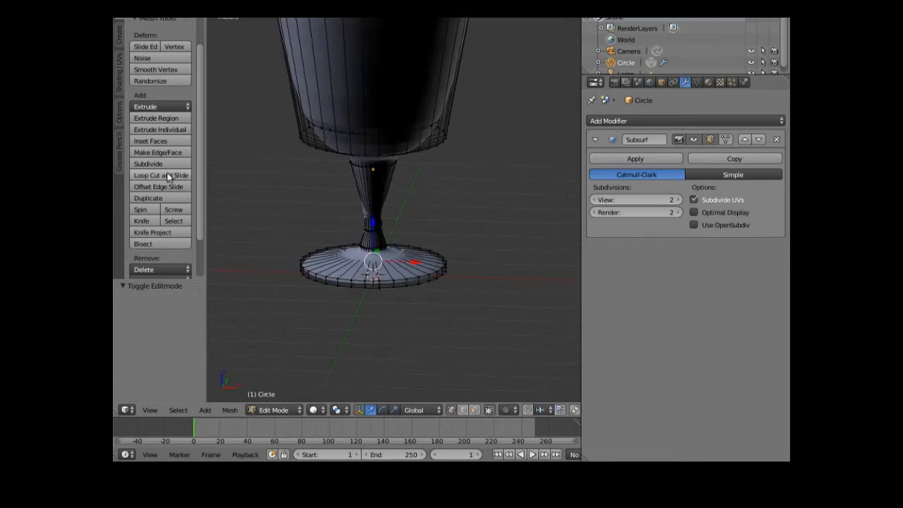
{"action": "left_click", "coordinate": [167, 177]}
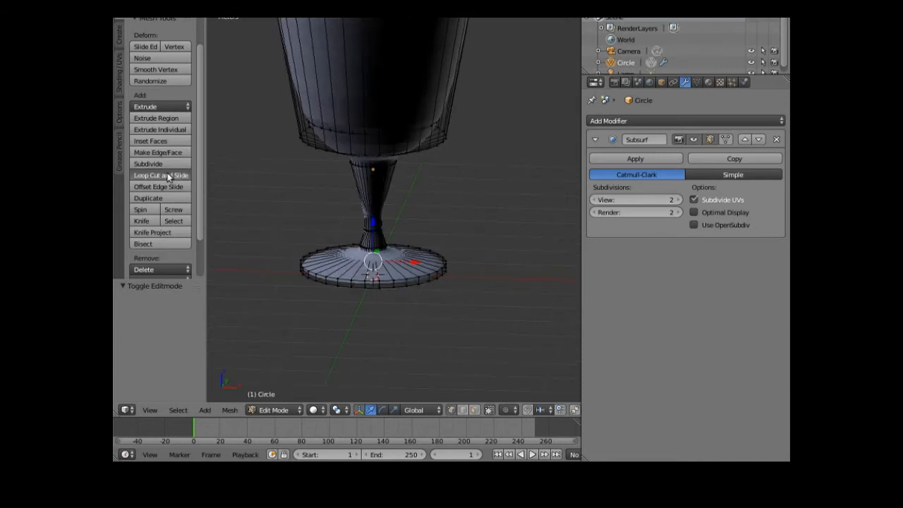
{"action": "left_click", "coordinate": [286, 105]}
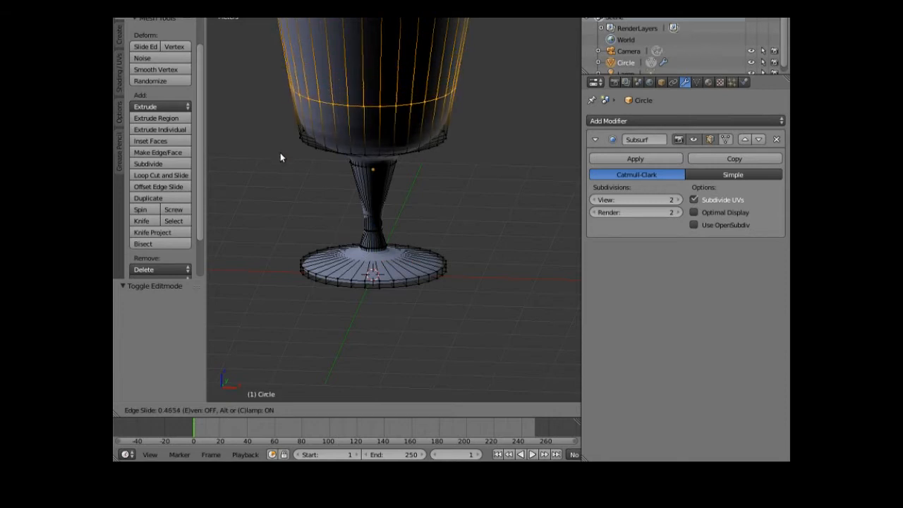
{"action": "left_click", "coordinate": [275, 195]}
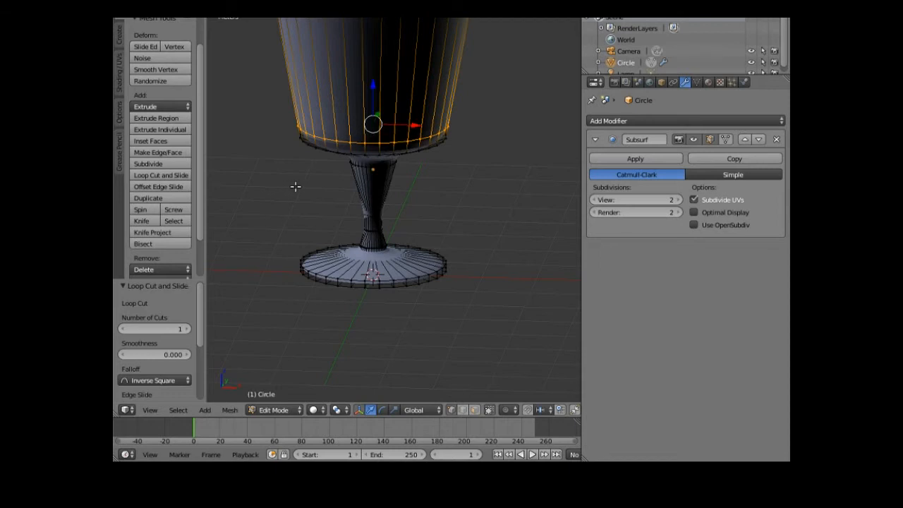
{"action": "middle_click_drag", "start_coordinate": [295, 187], "coordinate": [313, 193]}
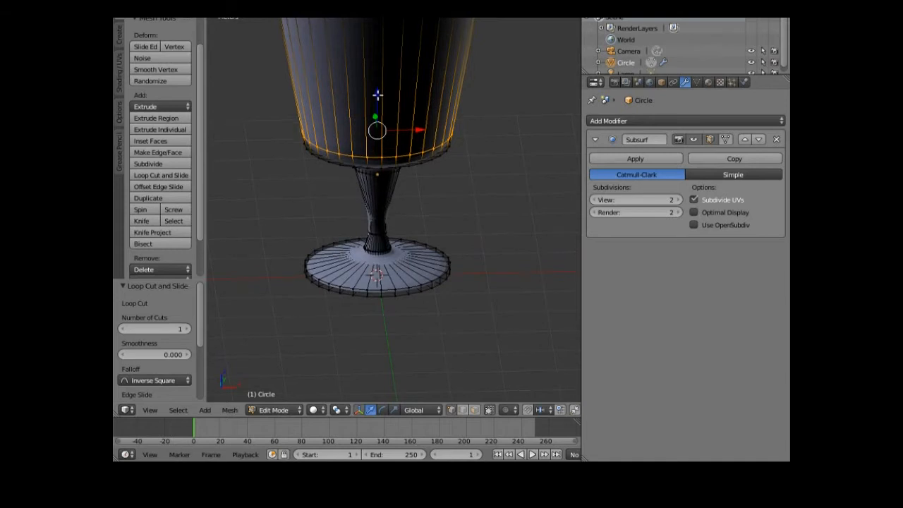
{"action": "left_click_drag", "start_coordinate": [378, 94], "coordinate": [372, 96]}
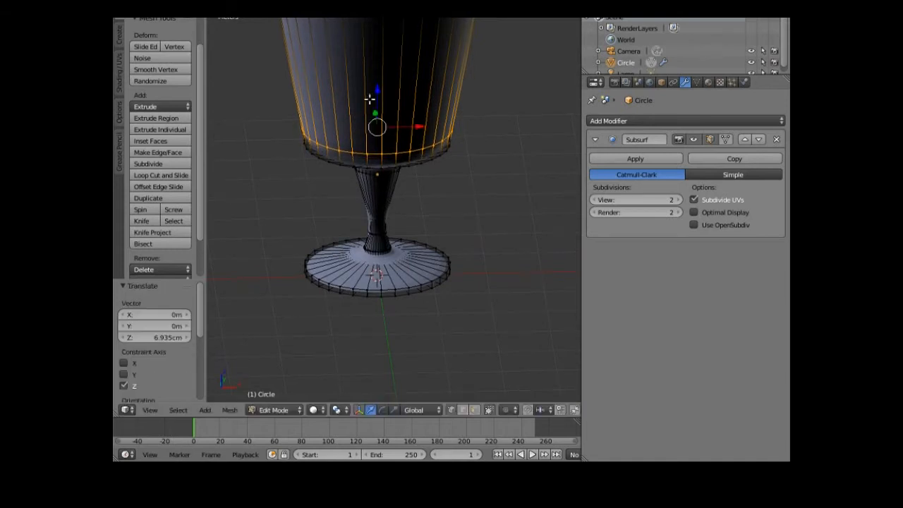
Step: Cut one edge loop around the cup's inner wall and slide it down near the cup's inside bottom
{"action": "middle_click_drag", "start_coordinate": [283, 183], "coordinate": [283, 241]}
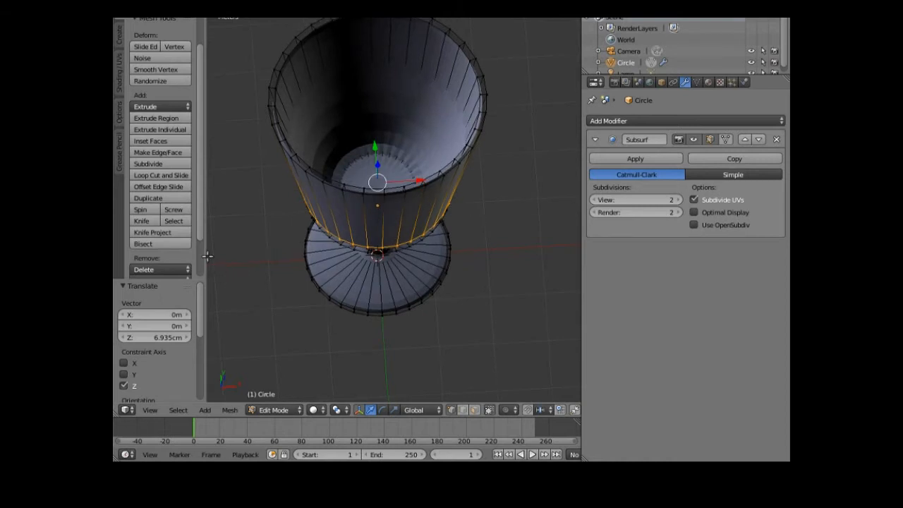
{"action": "left_click", "coordinate": [159, 174]}
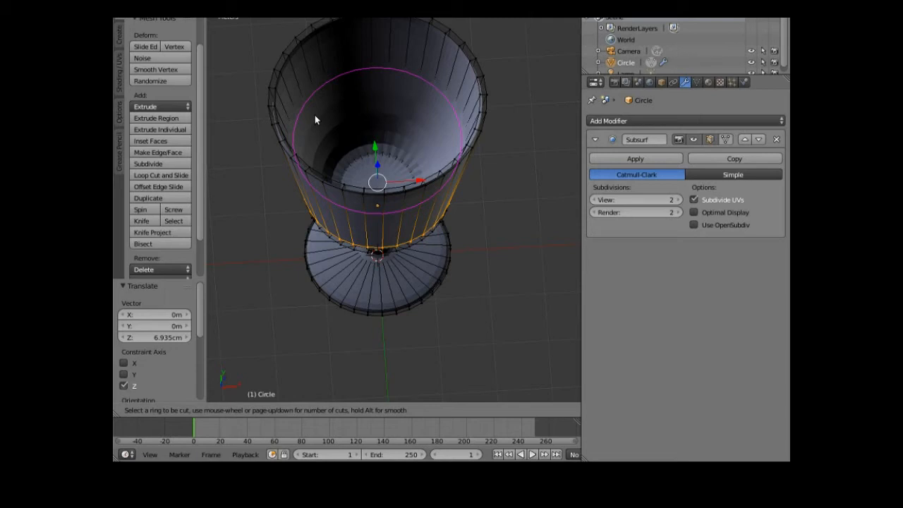
{"action": "left_click", "coordinate": [357, 86]}
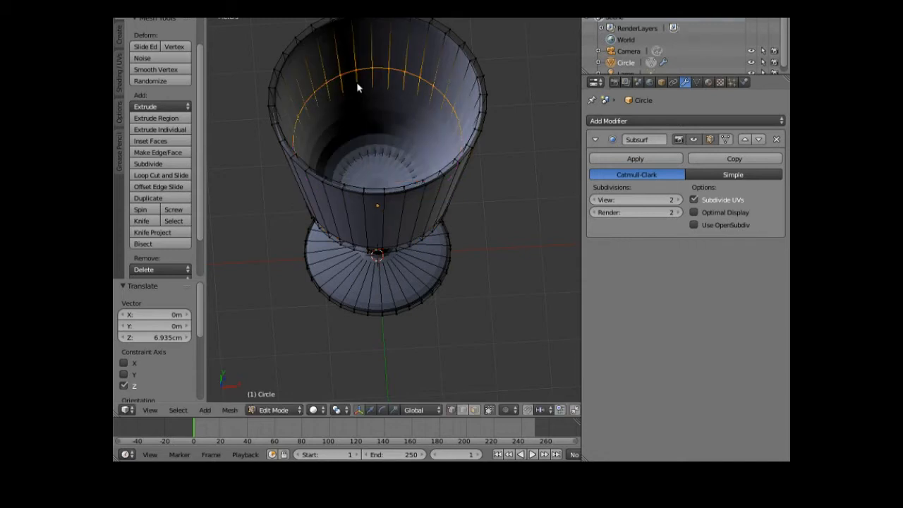
{"action": "left_click", "coordinate": [357, 132]}
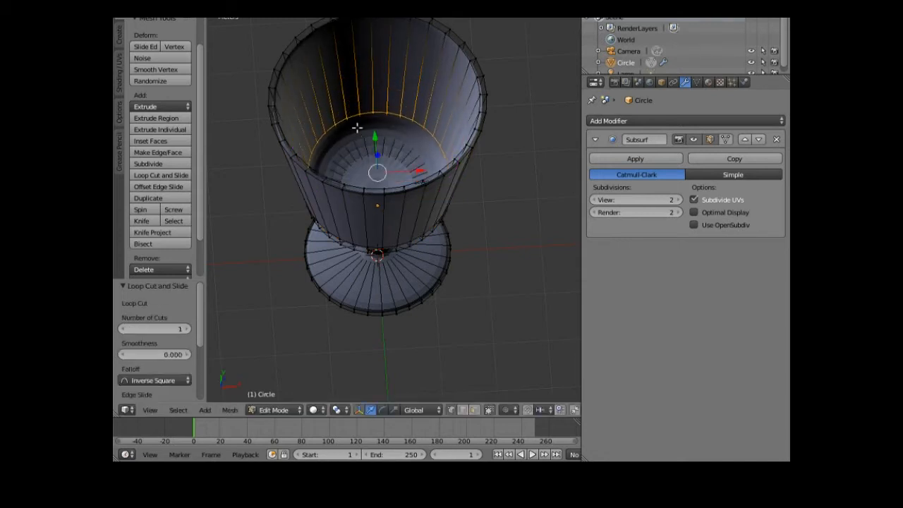
{"action": "middle_click_drag", "start_coordinate": [352, 154], "coordinate": [345, 95]}
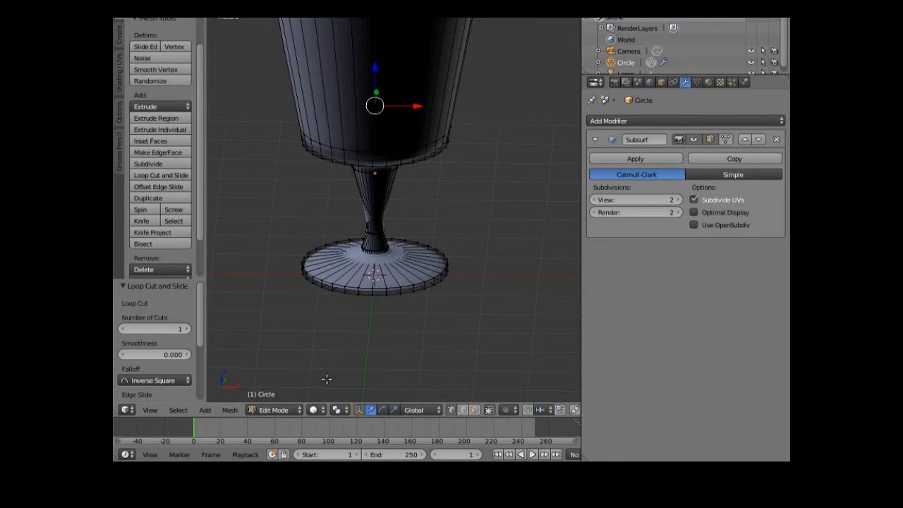
Step: Inspect the goblet's inner edge loop in Wireframe viewport shading, then return to Solid shading
{"action": "left_click", "coordinate": [319, 410]}
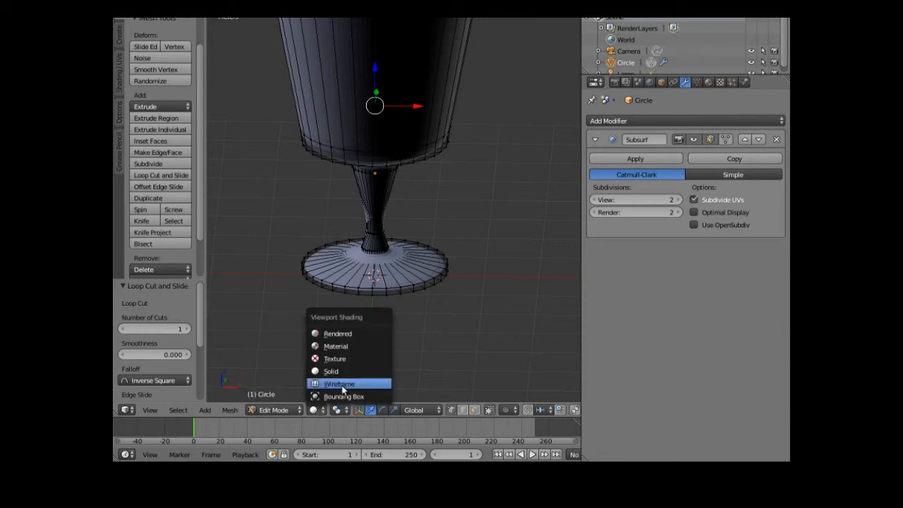
{"action": "left_click", "coordinate": [342, 385]}
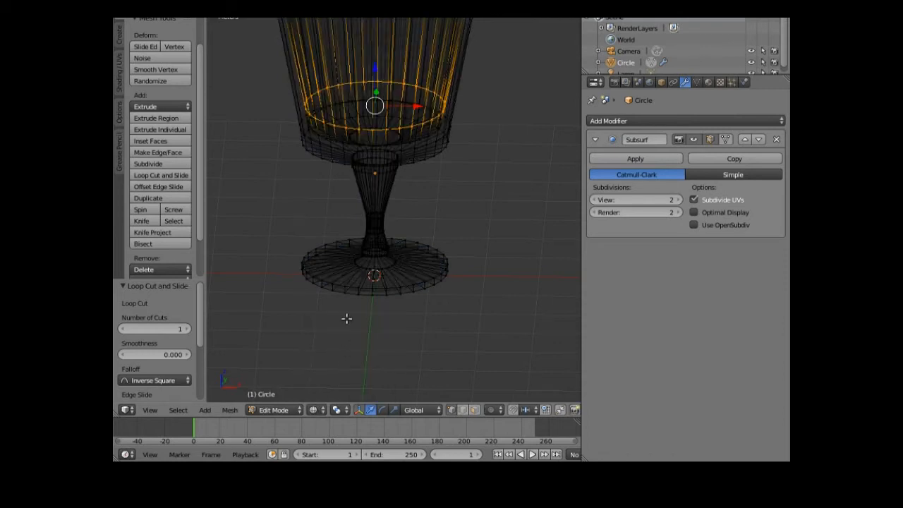
{"action": "left_click", "coordinate": [319, 410]}
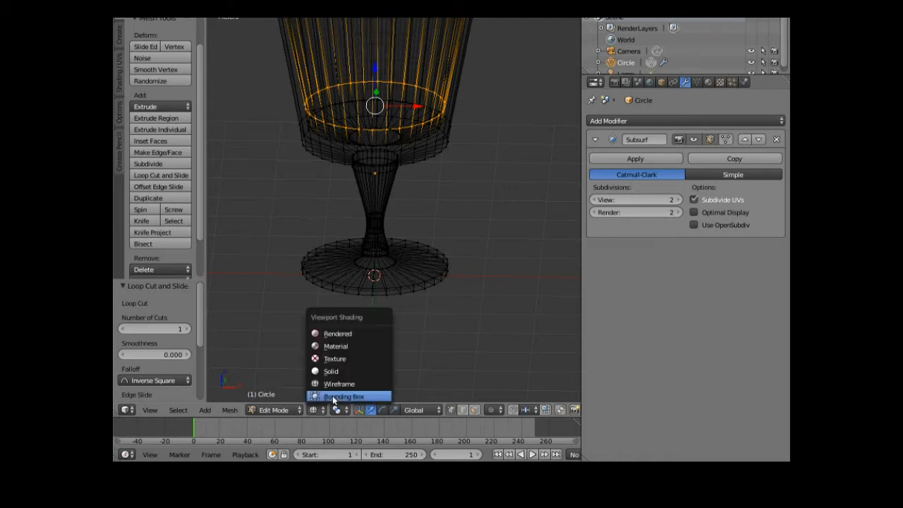
{"action": "left_click", "coordinate": [340, 374]}
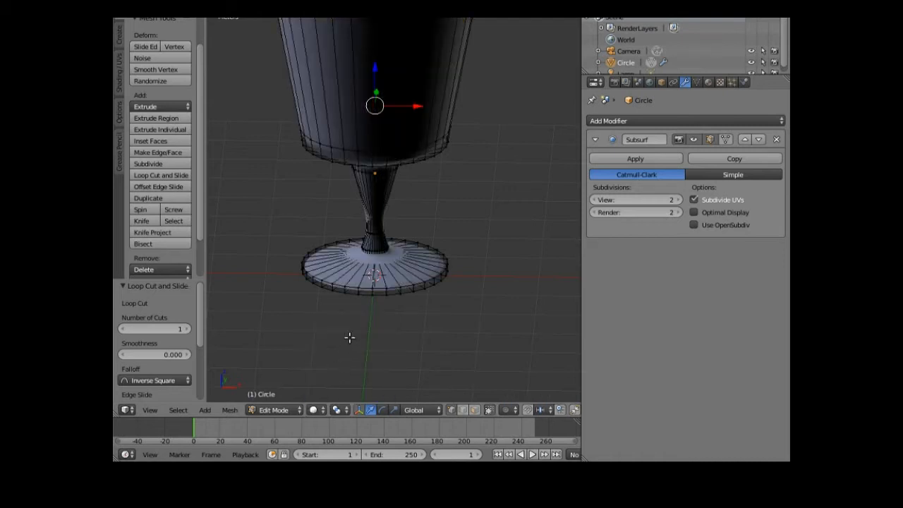
Step: Cut one edge loop around the cup's outer wall and slide it up close to the rim by a factor of about -0.80
{"action": "middle_click_drag", "start_coordinate": [349, 337], "coordinate": [363, 382]}
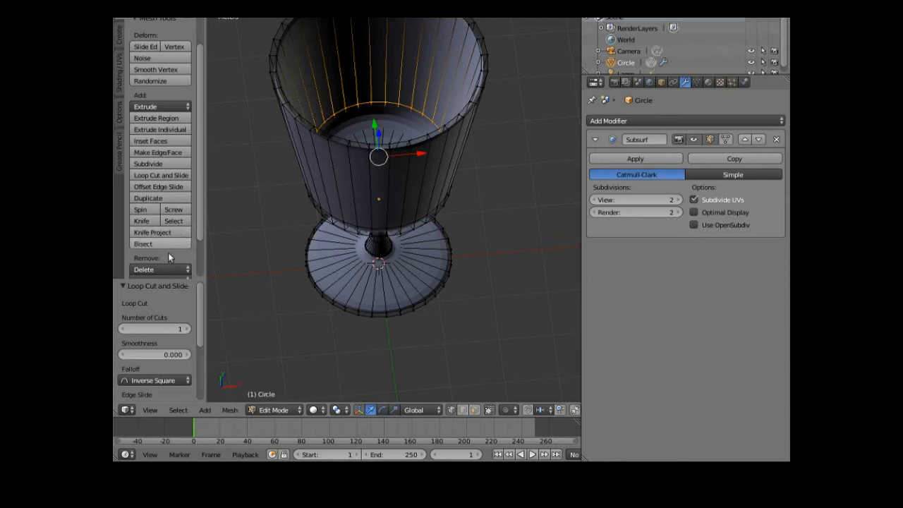
{"action": "left_click", "coordinate": [168, 176]}
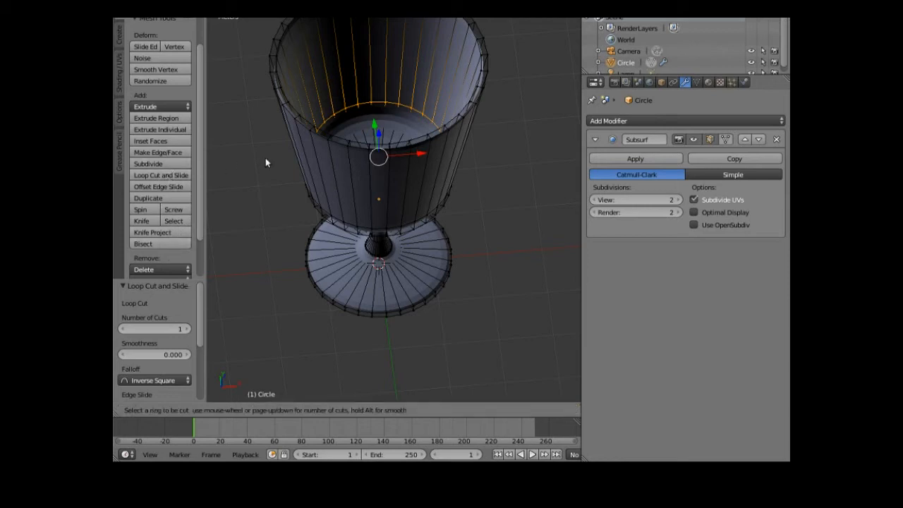
{"action": "left_click", "coordinate": [303, 142]}
{"action": "right_click", "coordinate": [303, 143]}
{"action": "key", "text": "g"}
{"action": "key", "text": "g"}
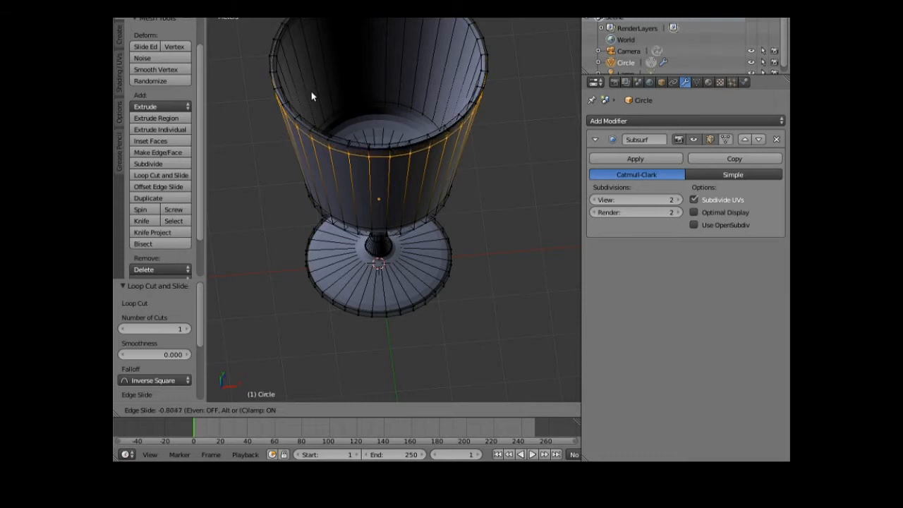
{"action": "left_click", "coordinate": [311, 93]}
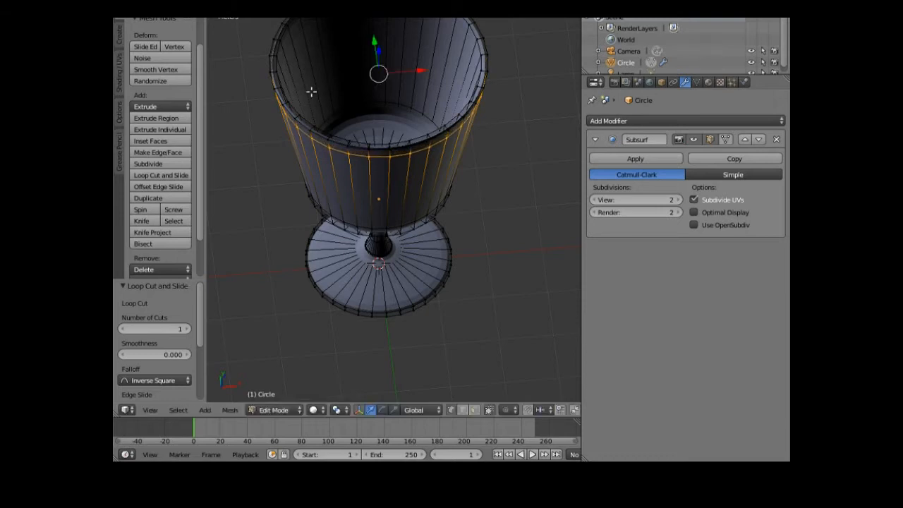
Step: Cut one edge loop around the cup's inner wall and slide it up close to the rim
{"action": "left_click", "coordinate": [163, 175]}
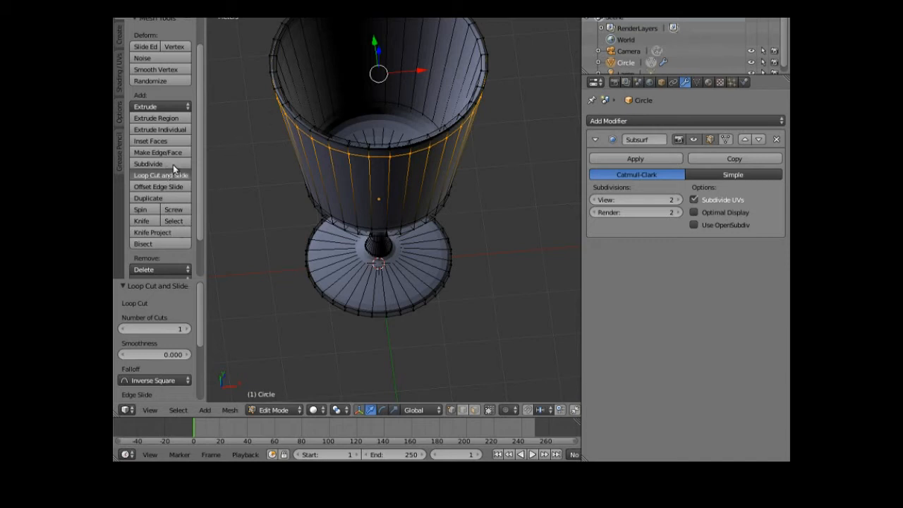
{"action": "left_click", "coordinate": [289, 52]}
{"action": "right_click", "coordinate": [289, 51]}
{"action": "key", "text": "g"}
{"action": "key", "text": "g"}
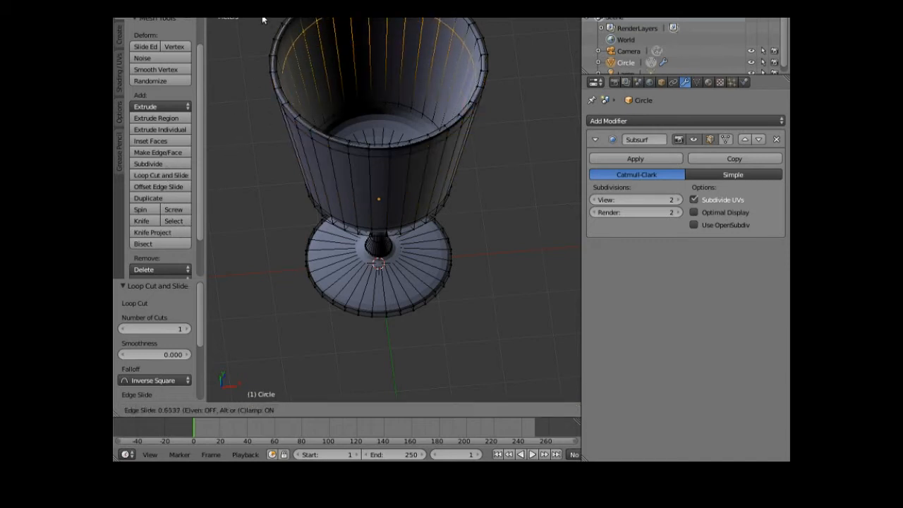
{"action": "left_click", "coordinate": [261, 19]}
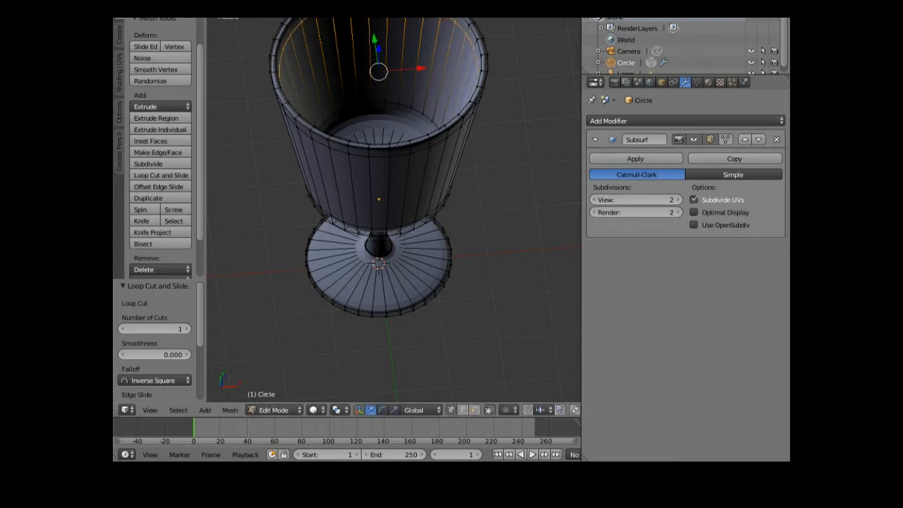
Step: Cut one edge loop on the underside of the goblet's foot and slide it outward close to the foot's outer edge
{"action": "middle_click_drag", "start_coordinate": [334, 213], "coordinate": [347, 133]}
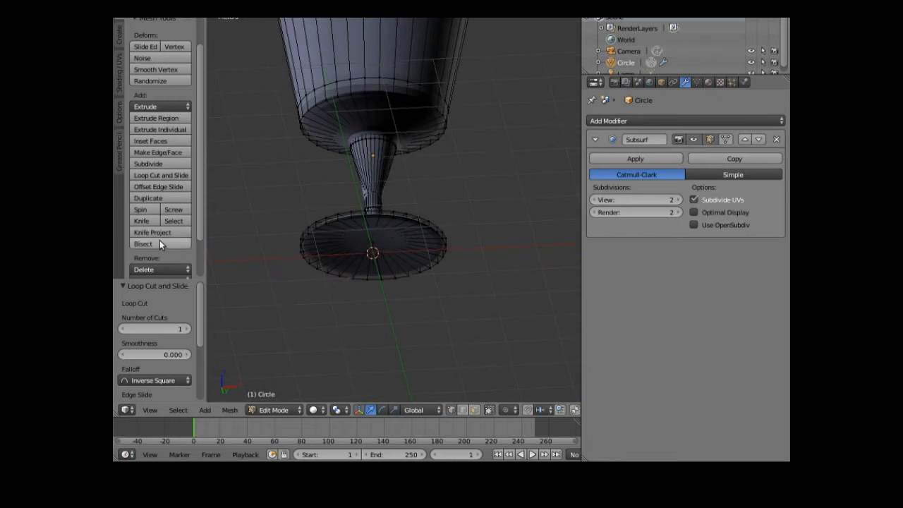
{"action": "left_click", "coordinate": [166, 174]}
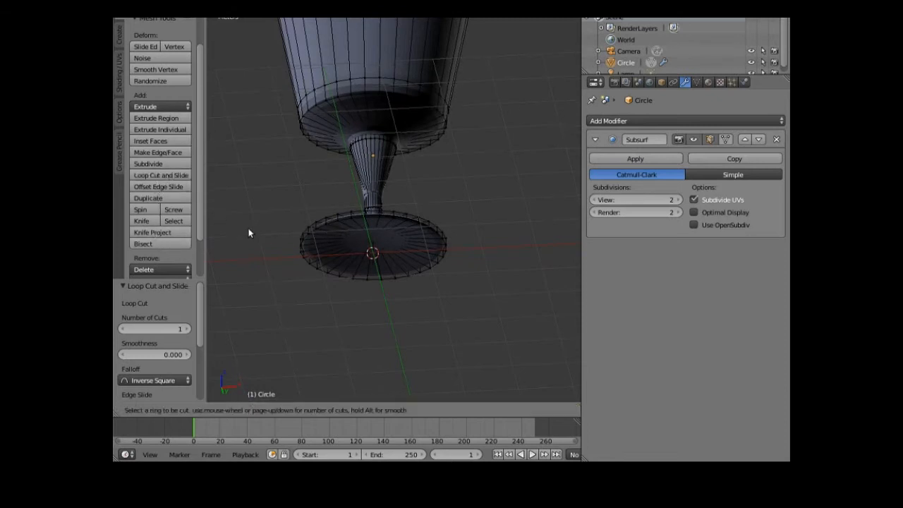
{"action": "left_click", "coordinate": [314, 243]}
{"action": "right_click", "coordinate": [314, 243]}
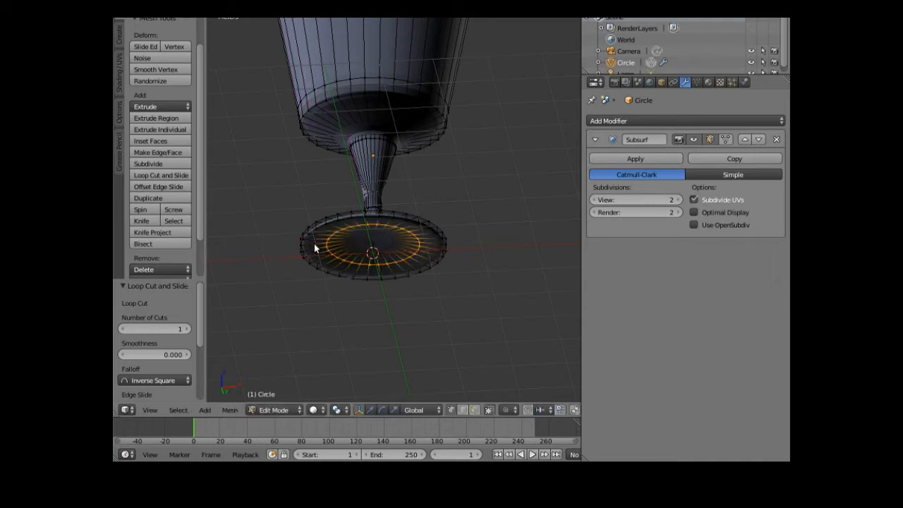
{"action": "key", "text": "g"}
{"action": "key", "text": "g"}
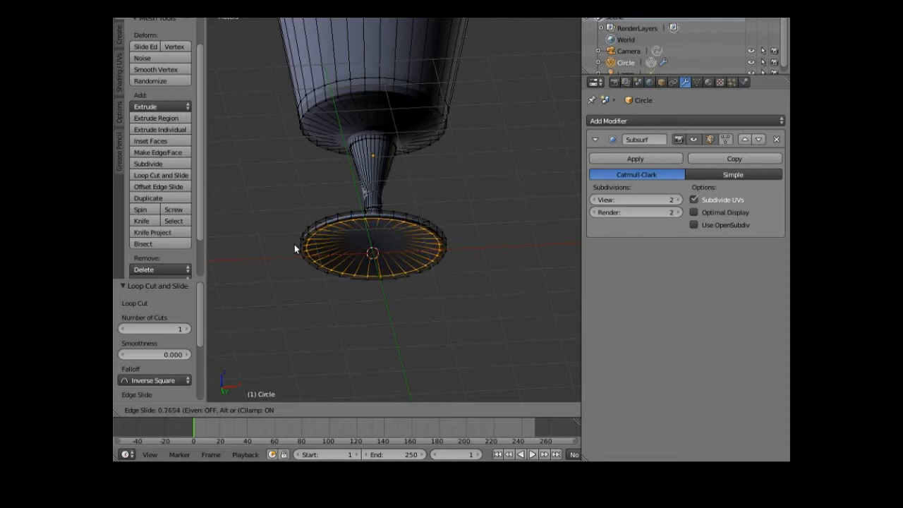
{"action": "left_click", "coordinate": [292, 247]}
Step: Add a material slot to the goblet and create a new material in it named "glass"
{"action": "middle_click_drag", "start_coordinate": [292, 246], "coordinate": [287, 310]}
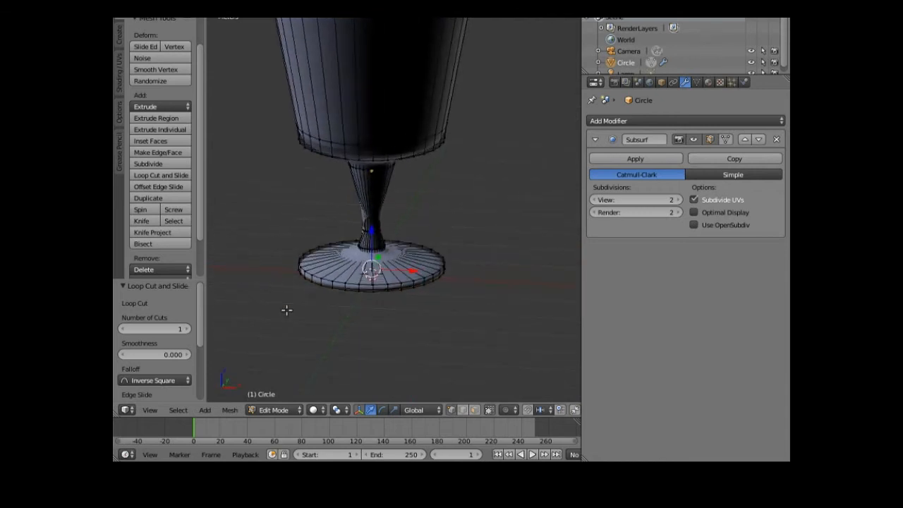
{"action": "scroll", "coordinate": [304, 292], "scroll_direction": "down", "scroll_amount": 2}
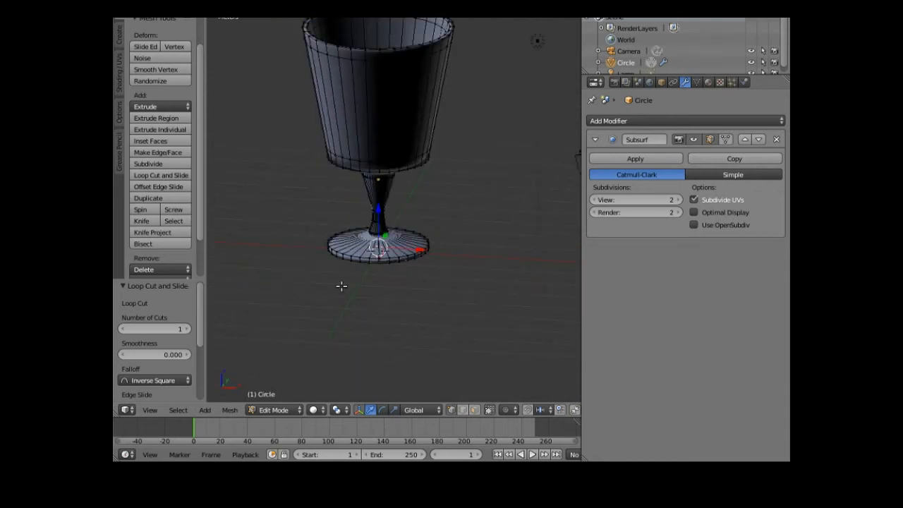
{"action": "scroll", "coordinate": [345, 284], "scroll_direction": "down", "scroll_amount": 1}
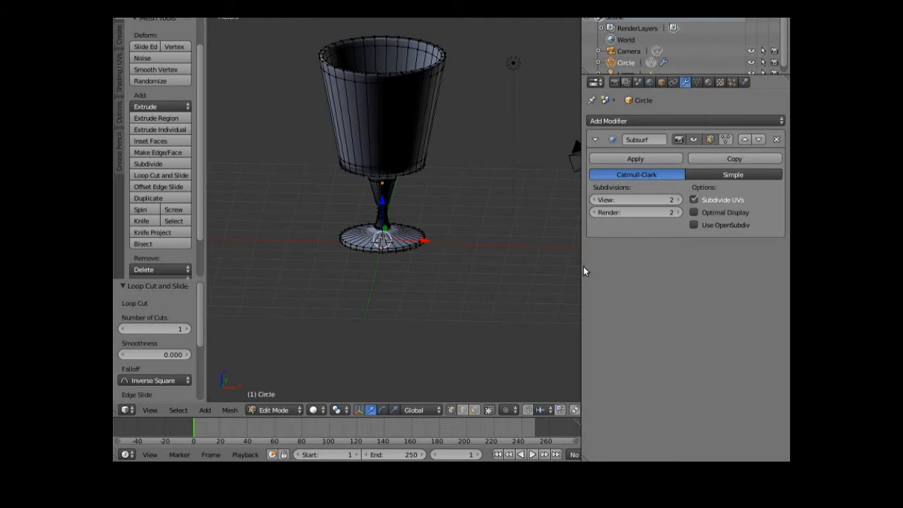
{"action": "left_click", "coordinate": [709, 83]}
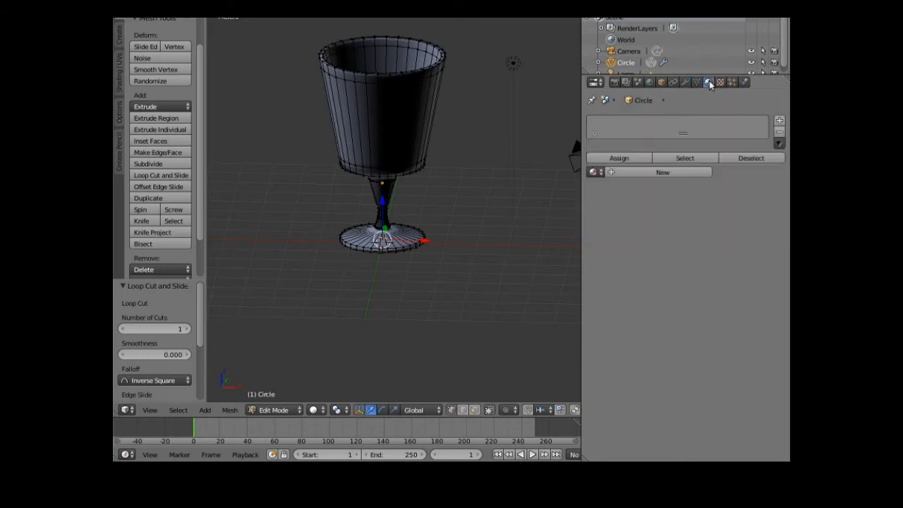
{"action": "left_click", "coordinate": [780, 121]}
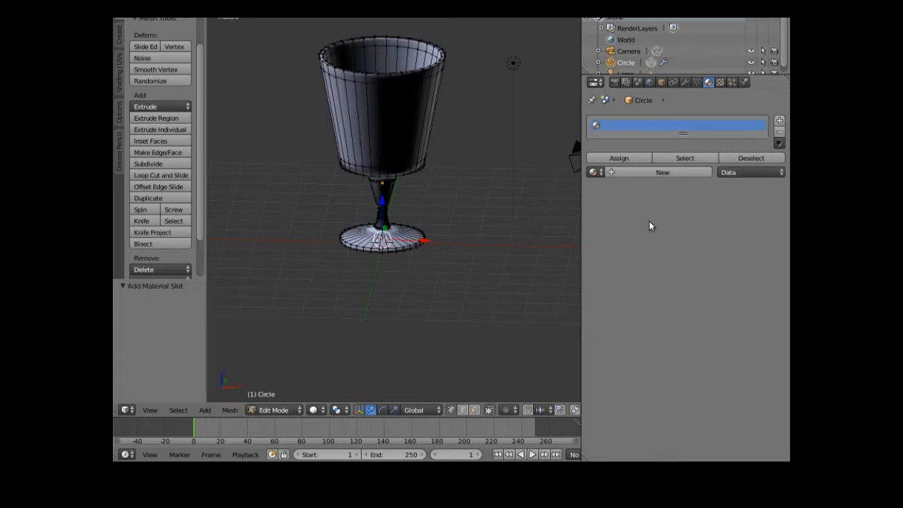
{"action": "left_click", "coordinate": [613, 174]}
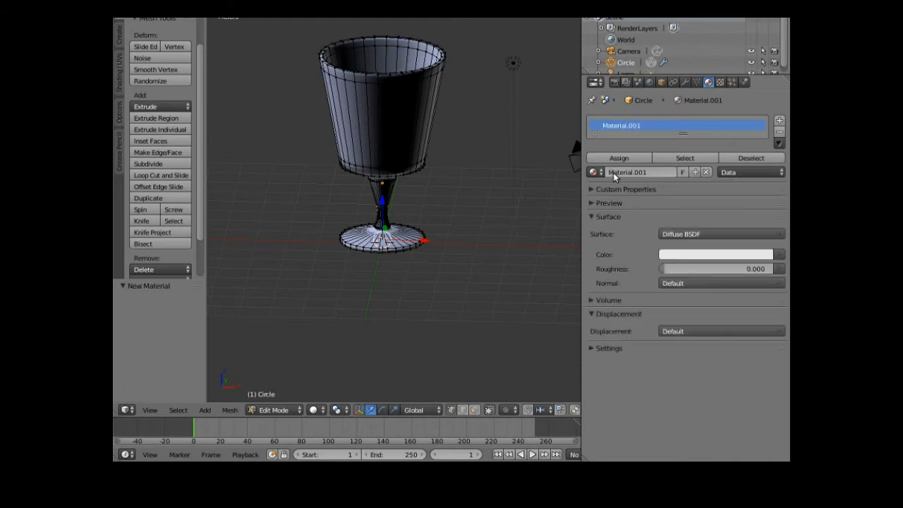
{"action": "left_click", "coordinate": [654, 172]}
{"action": "type", "text": "l"}
{"action": "type", "text": "lass"}
{"action": "key", "text": "Return"}
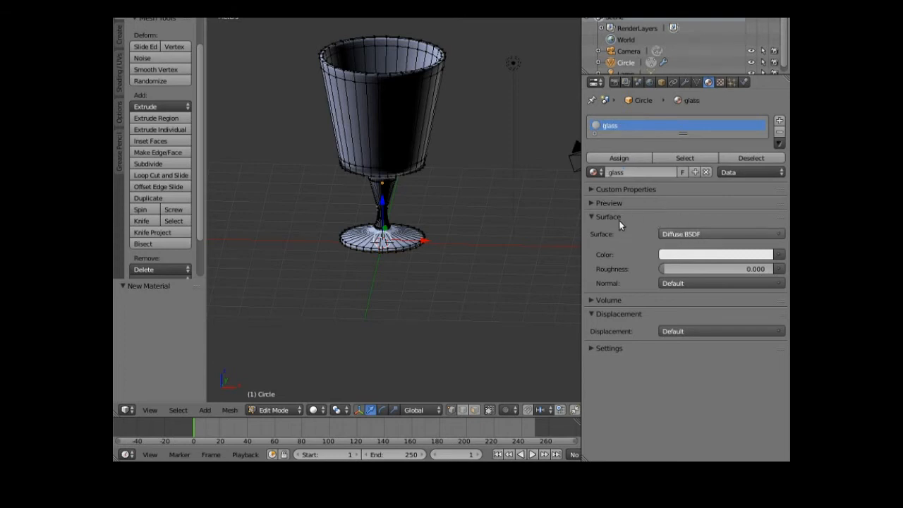
Step: Open the list of surface shaders for the glass material
{"action": "left_click", "coordinate": [682, 233]}
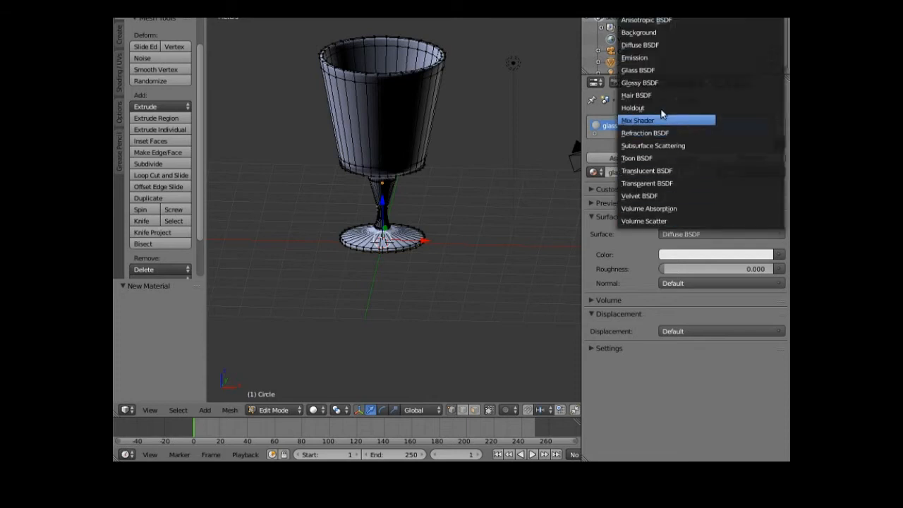
Step: Set the glass material's surface to Glass BSDF and give it a pale green colour
{"action": "left_click", "coordinate": [662, 72]}
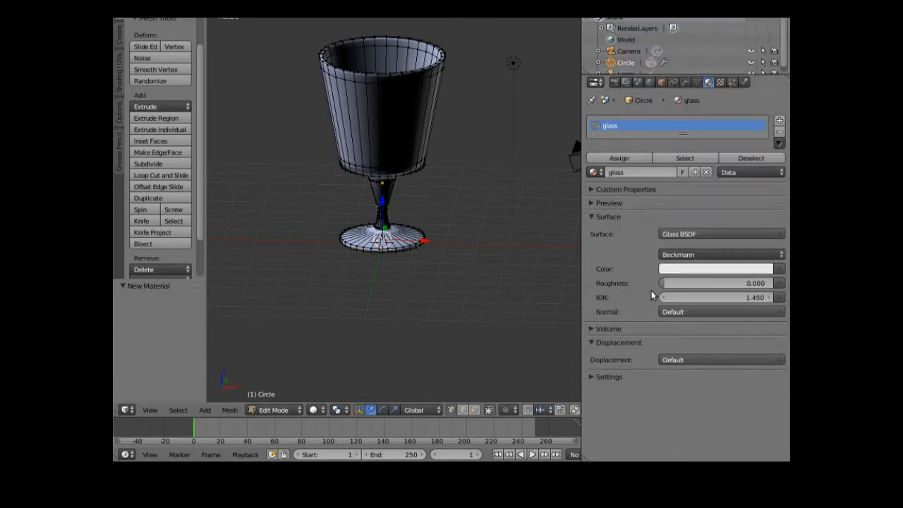
{"action": "left_click", "coordinate": [688, 269]}
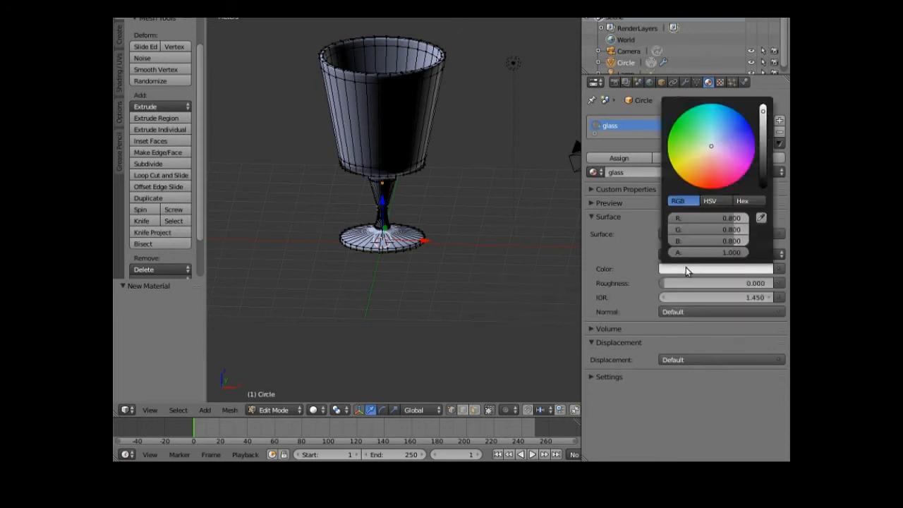
{"action": "left_click", "coordinate": [703, 144]}
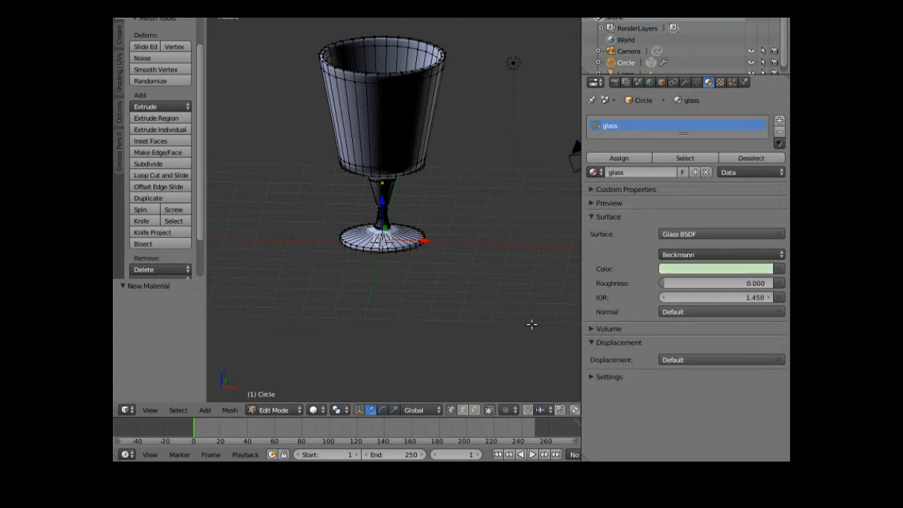
Step: Preview the goblet in Rendered viewport shading, and return to Solid shading
{"action": "left_click", "coordinate": [315, 410]}
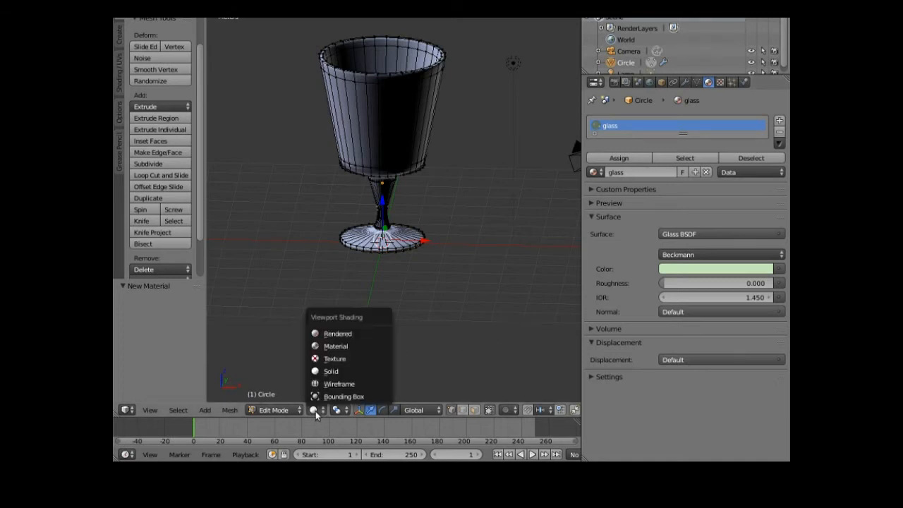
{"action": "left_click", "coordinate": [352, 334]}
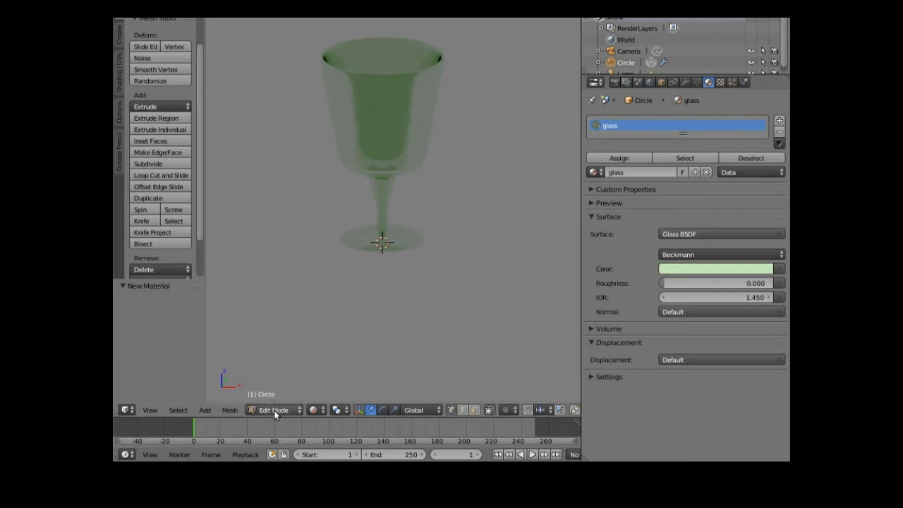
{"action": "left_click", "coordinate": [316, 412]}
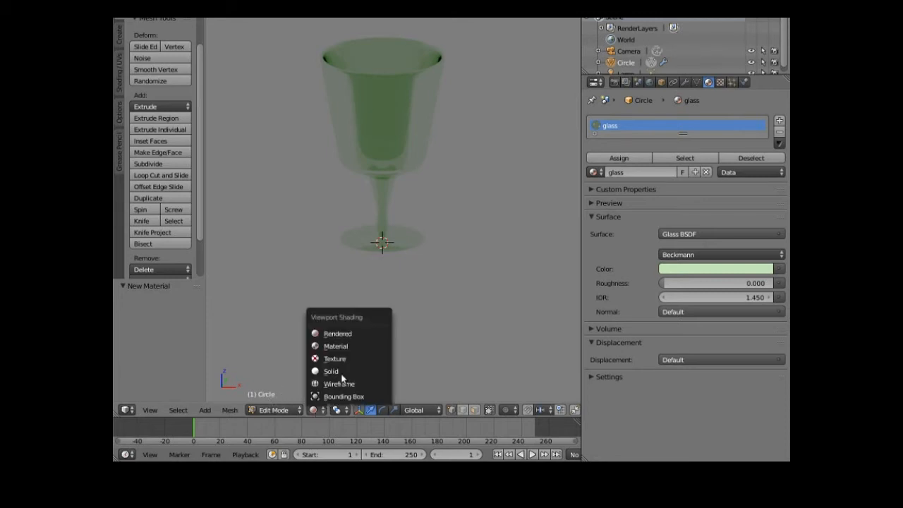
{"action": "left_click", "coordinate": [342, 371]}
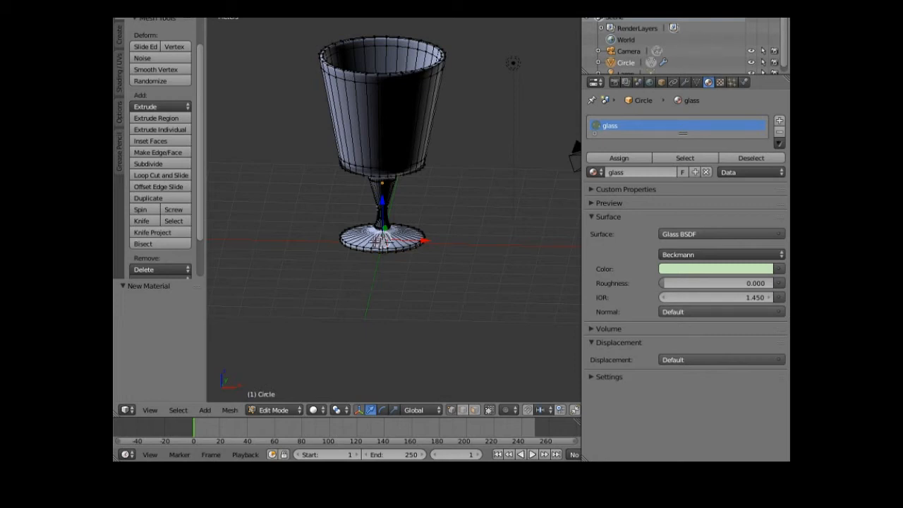
Step: Snap the 3D cursor to the scene centre and switch from Edit Mode to Object Mode
{"action": "left_click", "coordinate": [230, 411]}
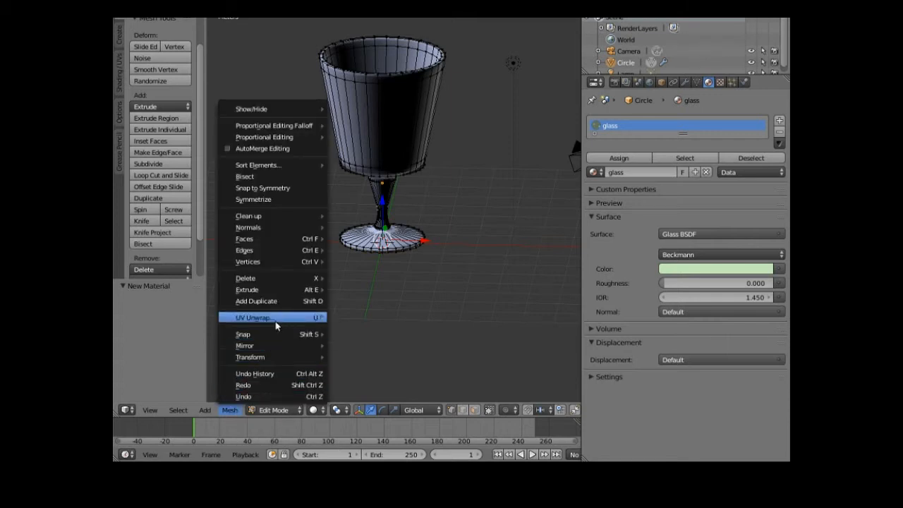
{"action": "mouse_move", "coordinate": [277, 334]}
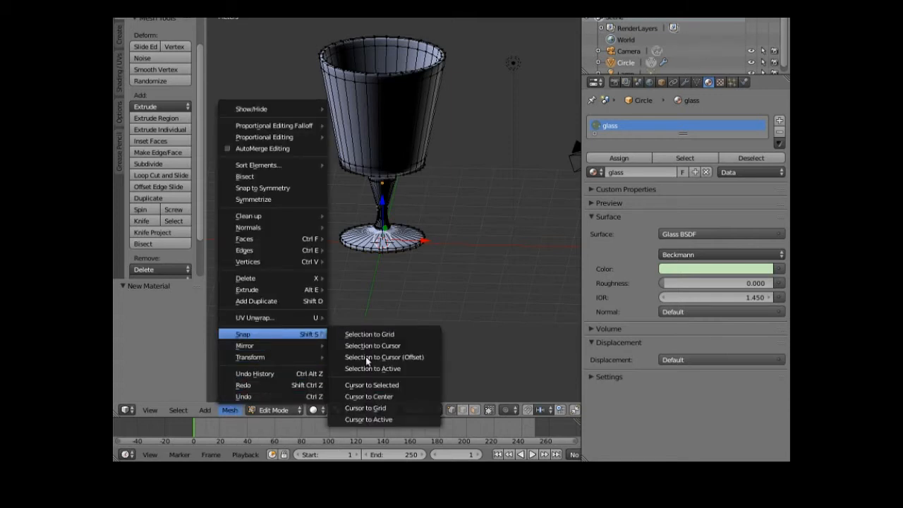
{"action": "left_click", "coordinate": [369, 397]}
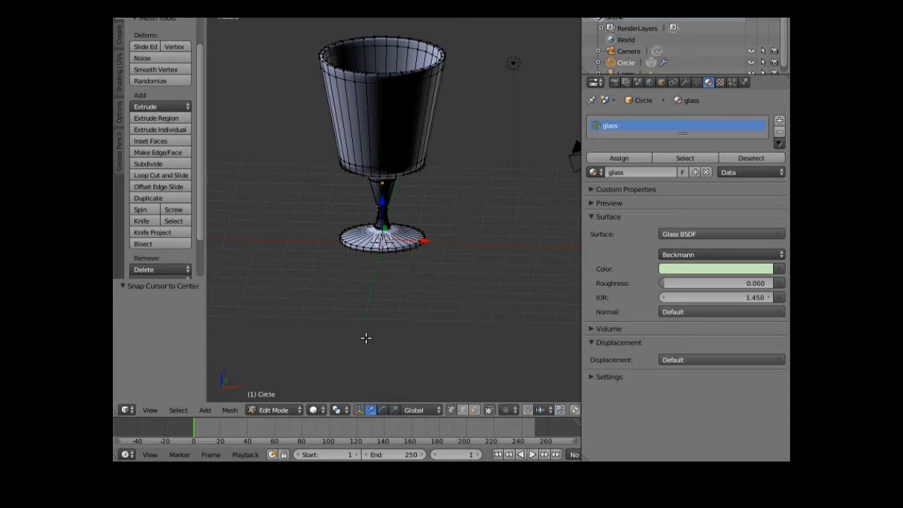
{"action": "left_click", "coordinate": [206, 410]}
{"action": "left_click", "coordinate": [287, 410]}
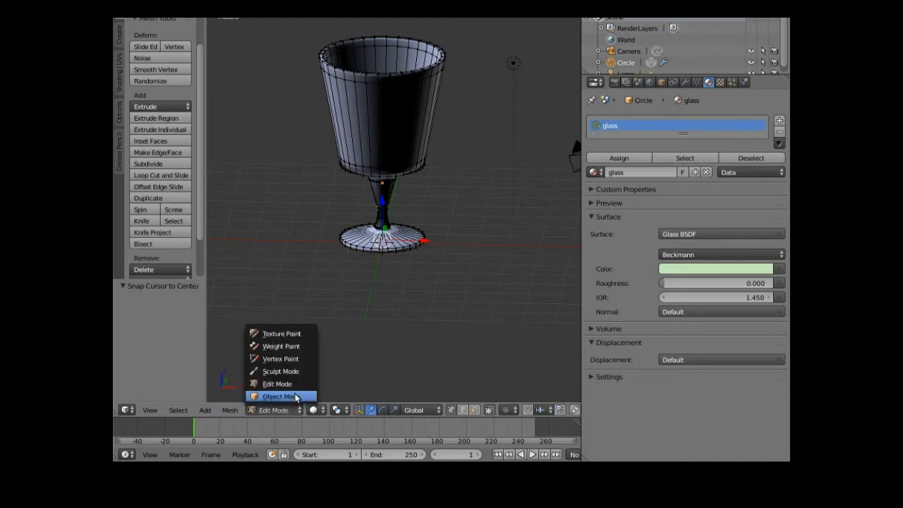
{"action": "left_click", "coordinate": [295, 394]}
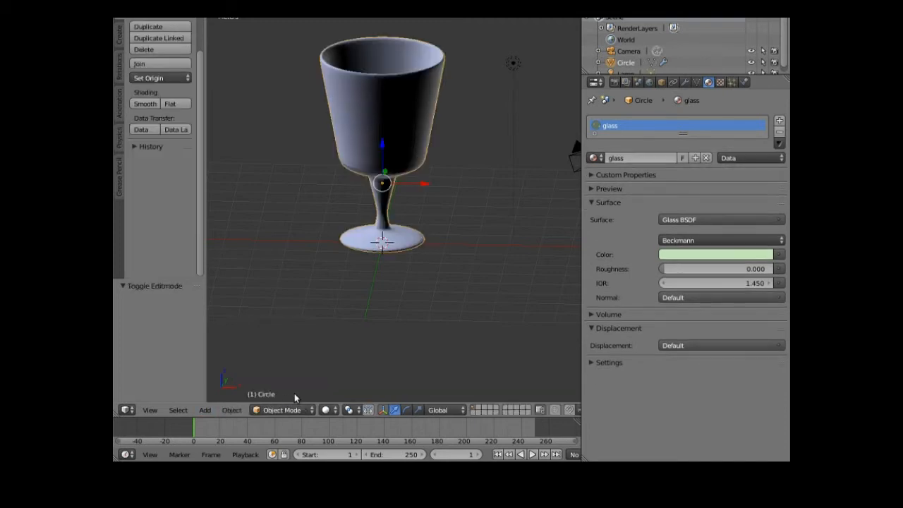
Step: Add a plane mesh under the goblet and scale it up by about 12.96 as a floor
{"action": "left_click", "coordinate": [206, 411]}
{"action": "mouse_move", "coordinate": [224, 396]}
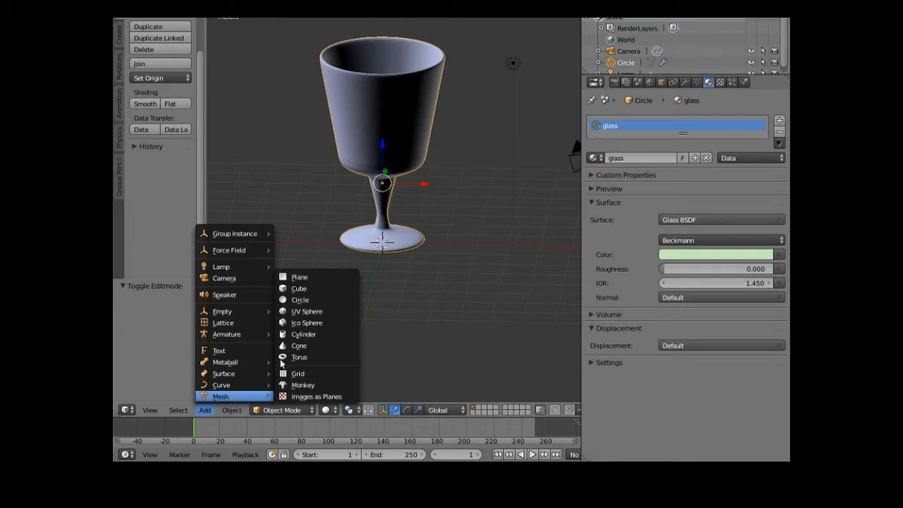
{"action": "left_click", "coordinate": [299, 277]}
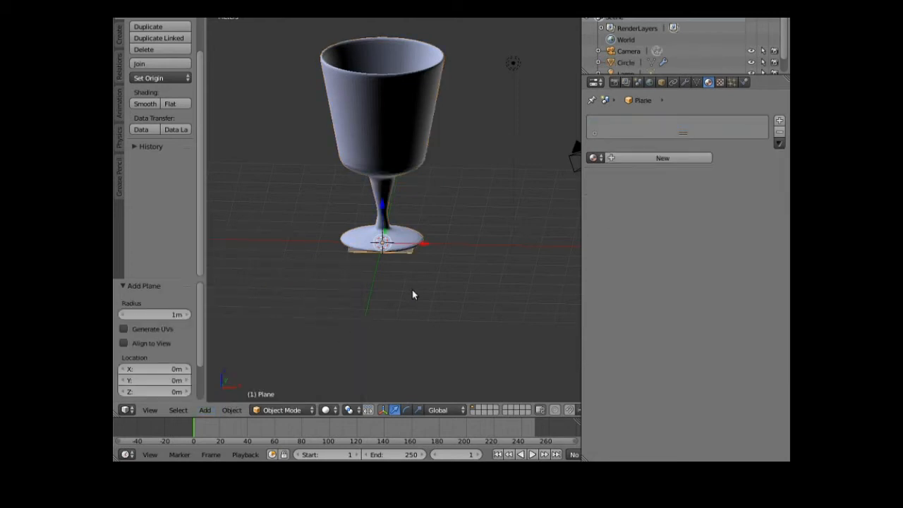
{"action": "key", "text": "s"}
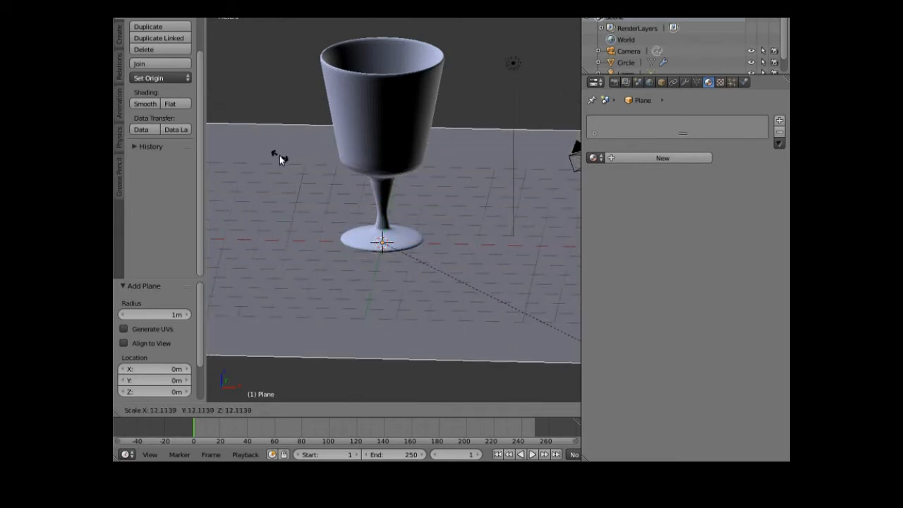
{"action": "left_click", "coordinate": [310, 201]}
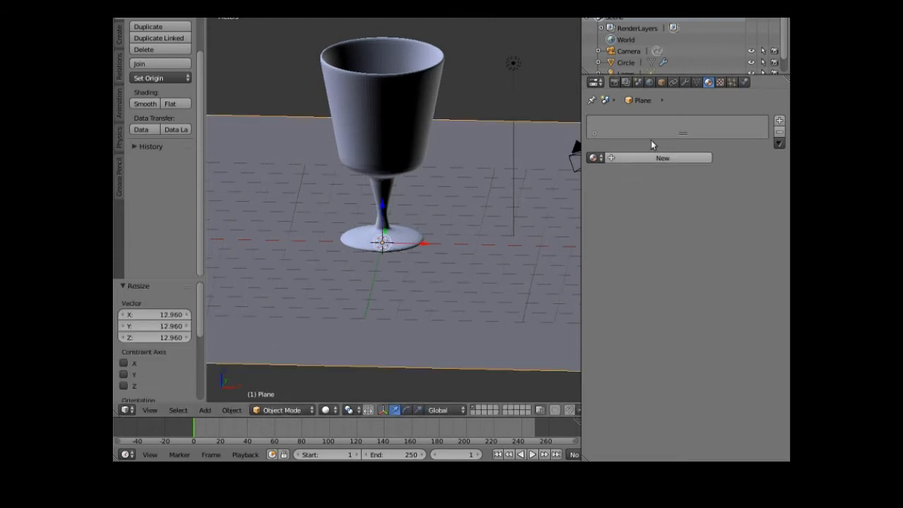
Step: Give the floor plane a new material with a very pale pink colour and a Glossy BSDF surface
{"action": "left_click", "coordinate": [779, 121]}
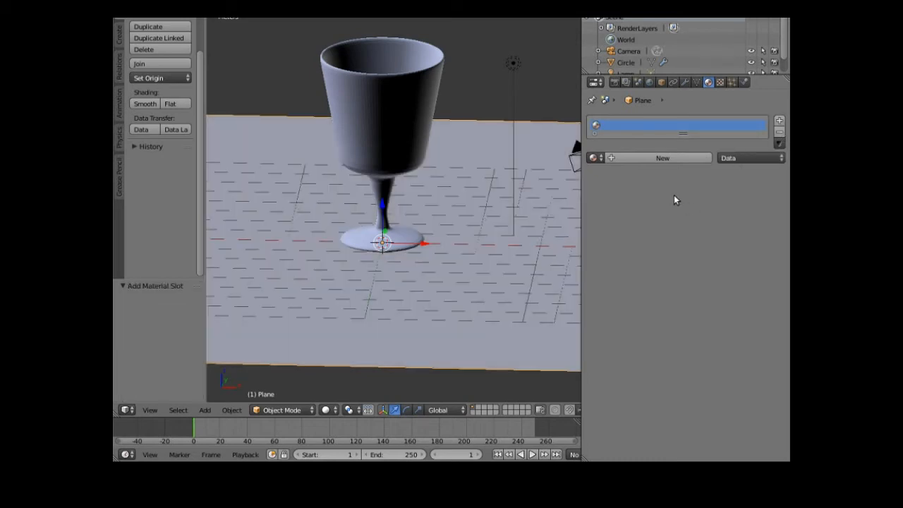
{"action": "left_click", "coordinate": [613, 158]}
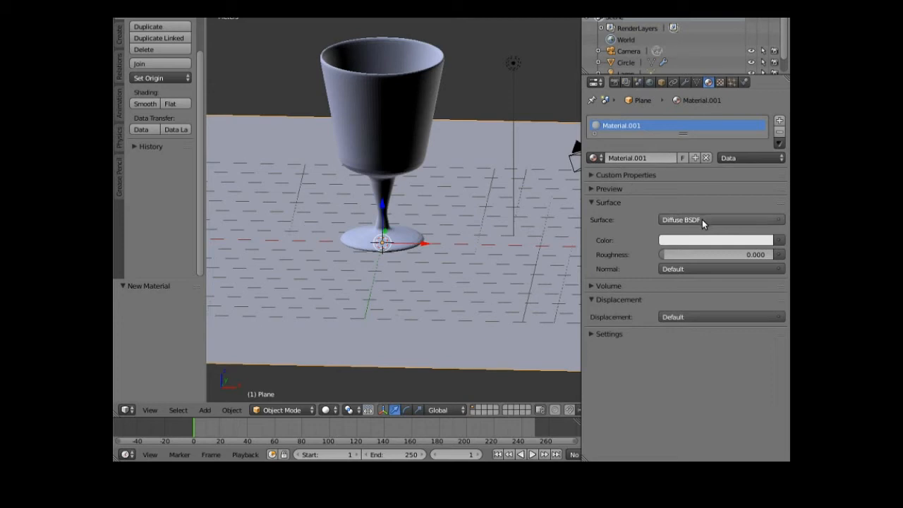
{"action": "left_click", "coordinate": [691, 241]}
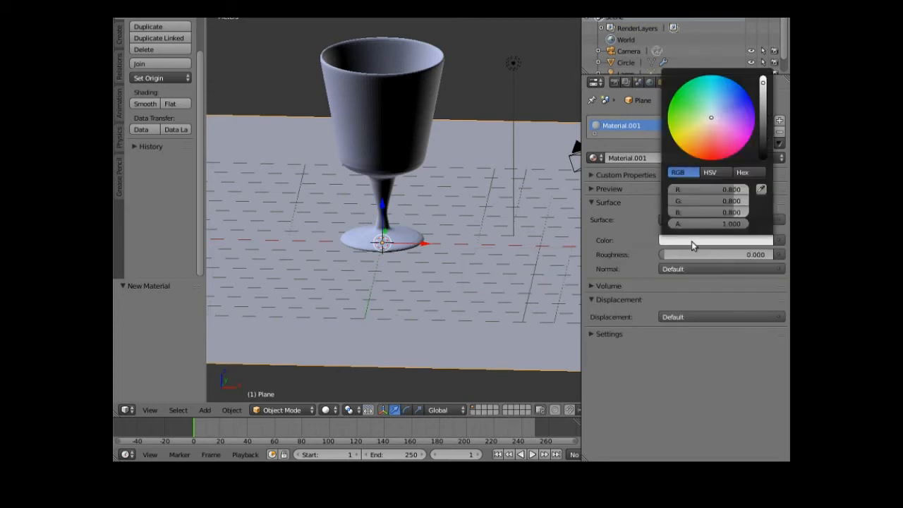
{"action": "left_click", "coordinate": [711, 120]}
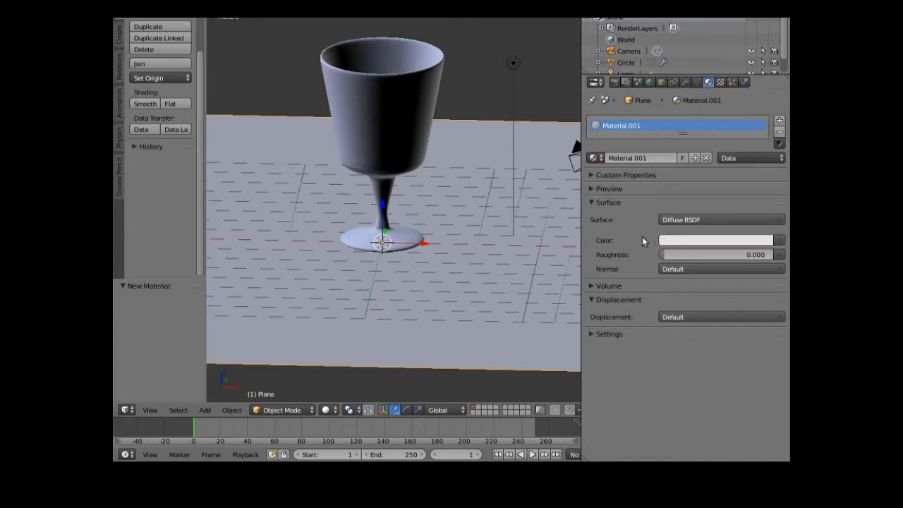
{"action": "left_click", "coordinate": [687, 220]}
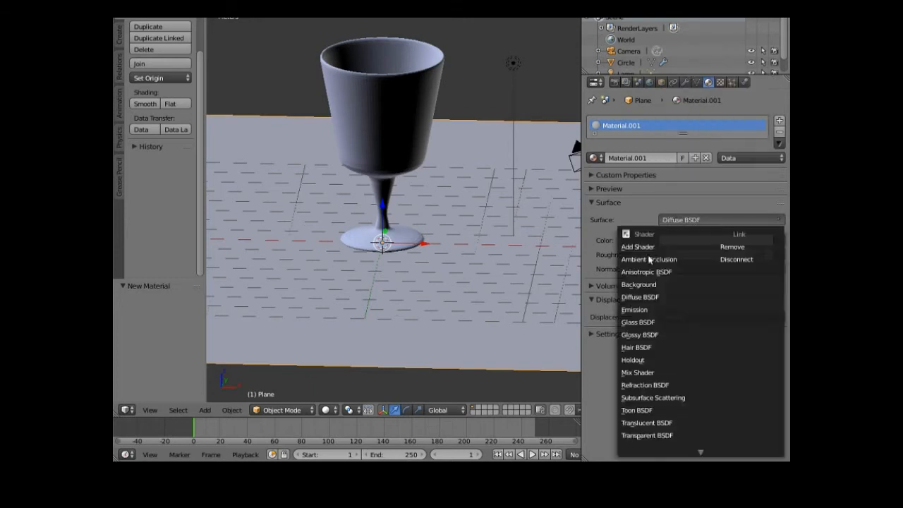
{"action": "left_click", "coordinate": [646, 335]}
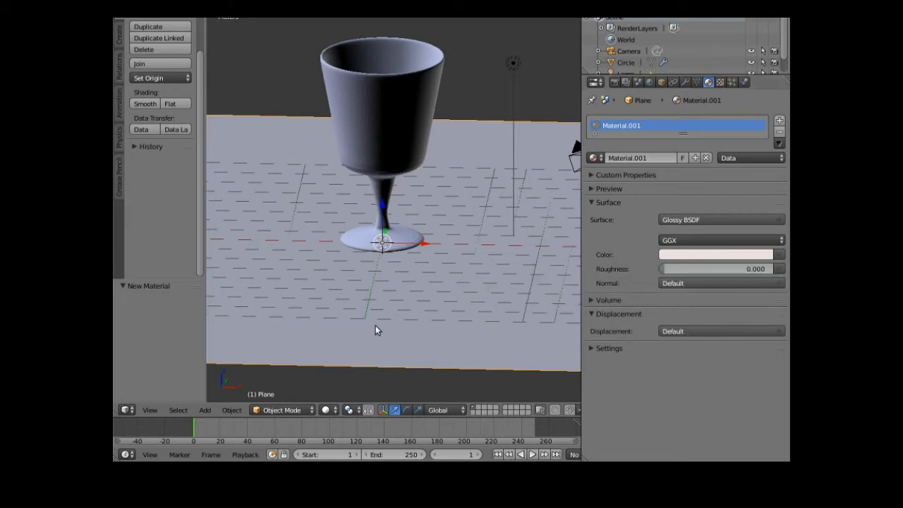
Step: Display the scene in Rendered shading and set the floor material's roughness to 0.027
{"action": "left_click", "coordinate": [326, 410]}
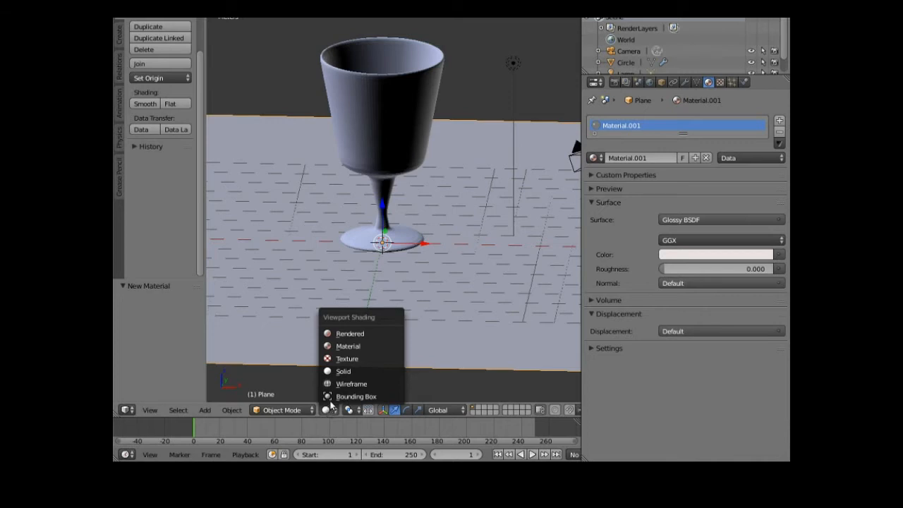
{"action": "left_click", "coordinate": [357, 335]}
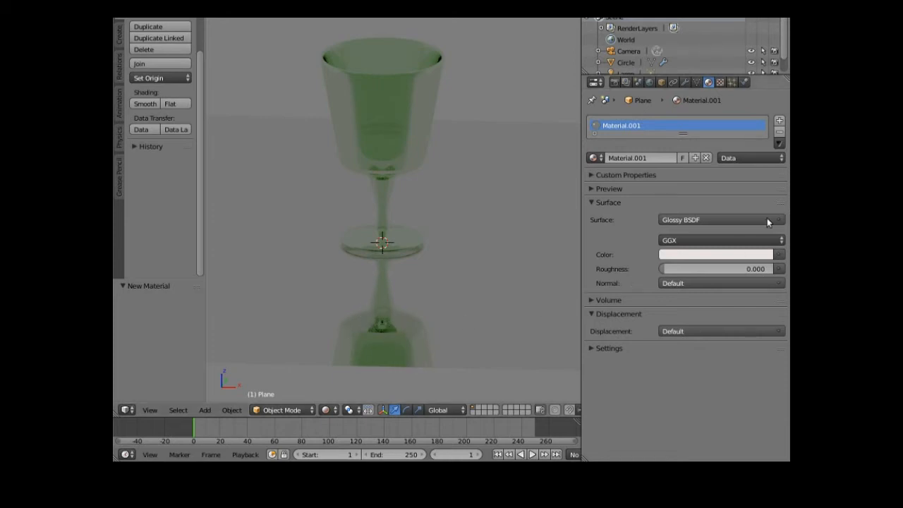
{"action": "left_click_drag", "start_coordinate": [661, 269], "coordinate": [670, 272]}
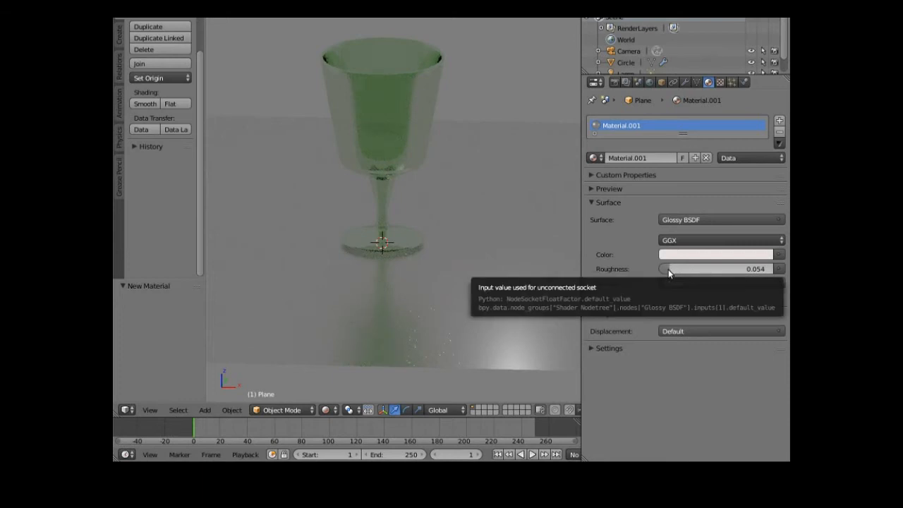
{"action": "left_click_drag", "start_coordinate": [667, 270], "coordinate": [665, 270]}
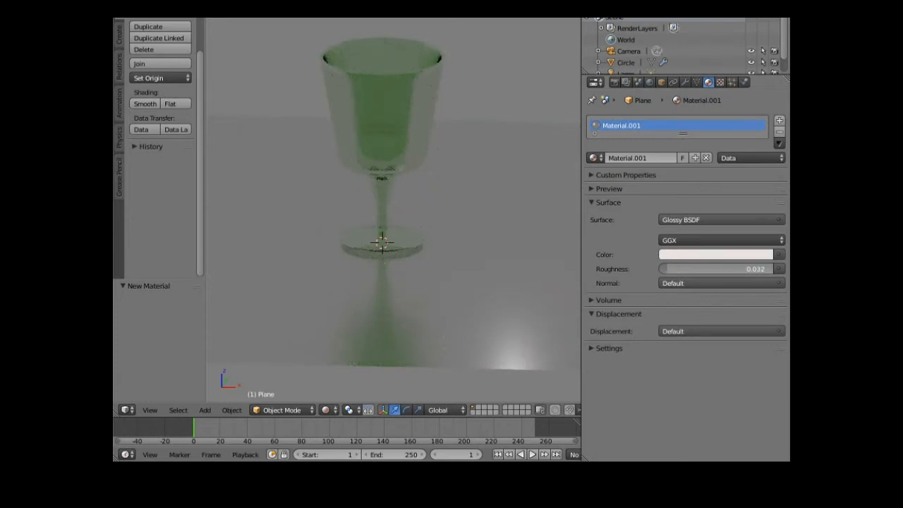
{"action": "left_click_drag", "start_coordinate": [665, 270], "coordinate": [664, 270]}
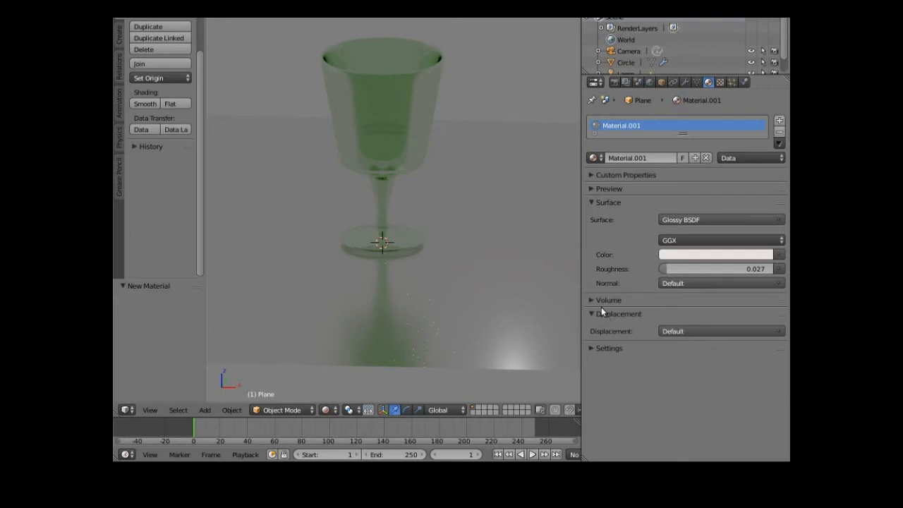
Step: Try a blue colour on the floor plane's glossy material and return it to the pale tint
{"action": "left_click", "coordinate": [684, 255]}
{"action": "left_click", "coordinate": [731, 120]}
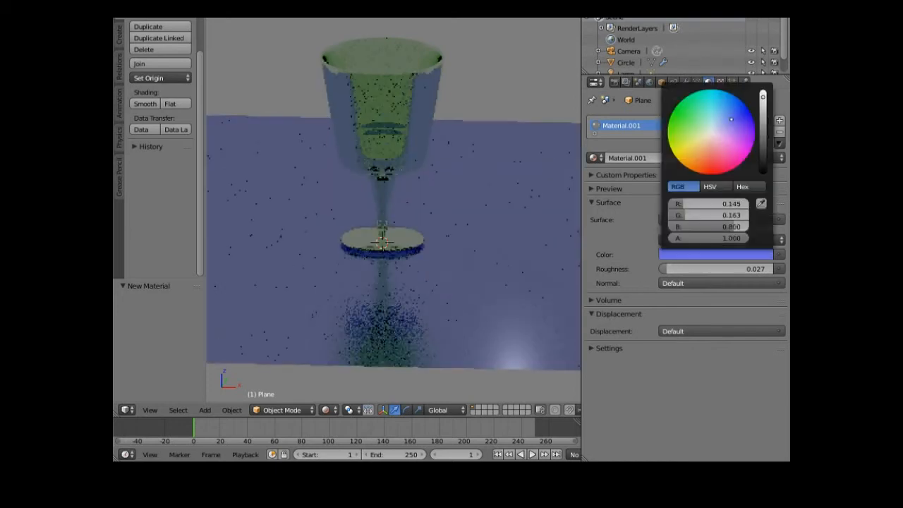
{"action": "left_click", "coordinate": [710, 133]}
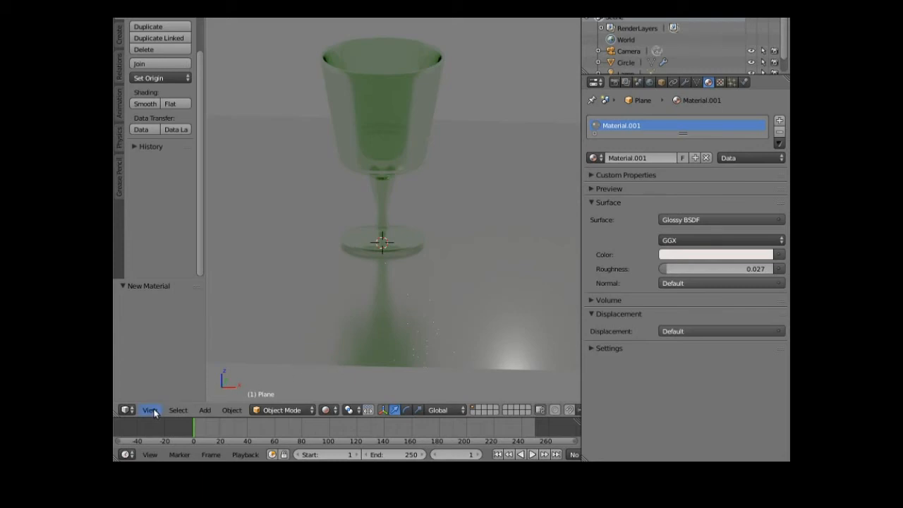
Step: In Solid shading, add a second plane mesh at the goblet's base and raise it about 54.7 cm along Z
{"action": "left_click", "coordinate": [329, 410]}
{"action": "left_click", "coordinate": [348, 371]}
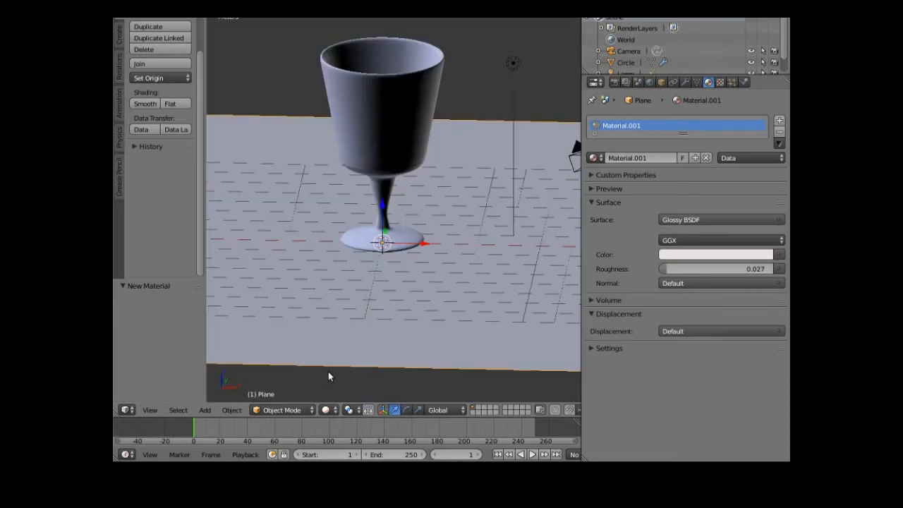
{"action": "left_click", "coordinate": [205, 410]}
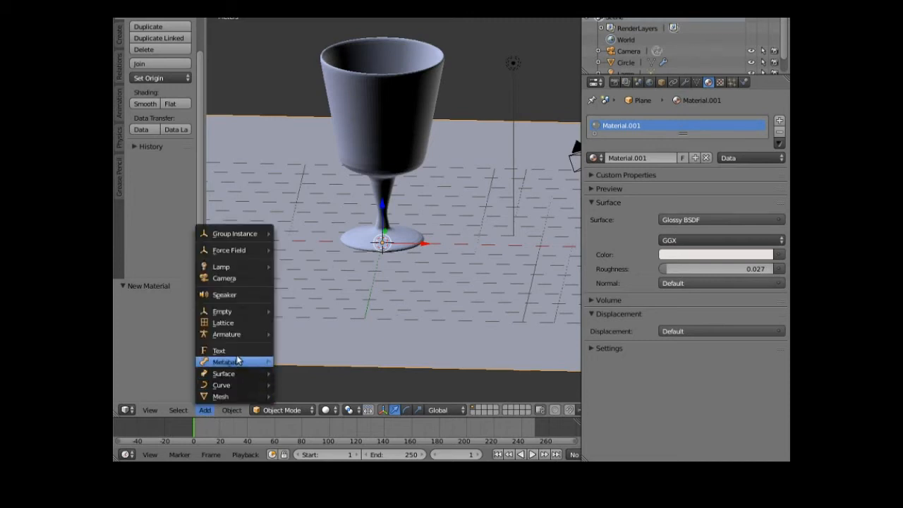
{"action": "mouse_move", "coordinate": [247, 360]}
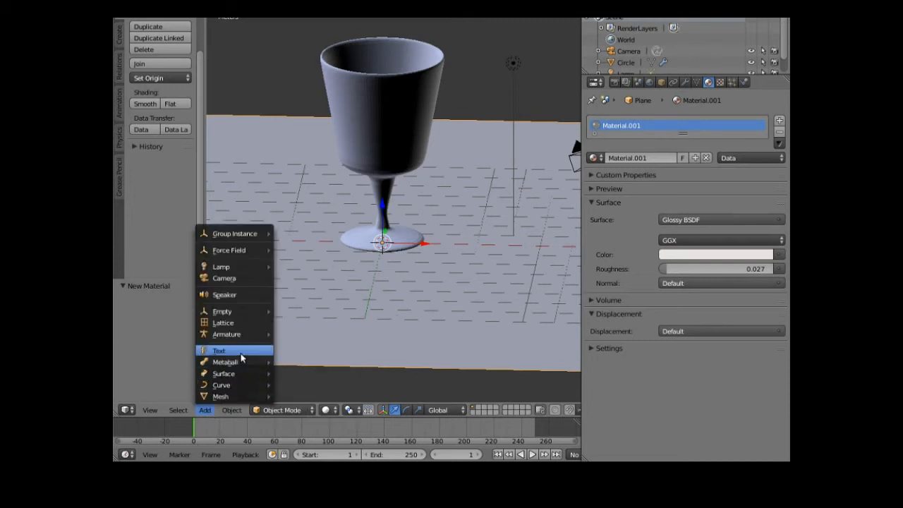
{"action": "mouse_move", "coordinate": [229, 395]}
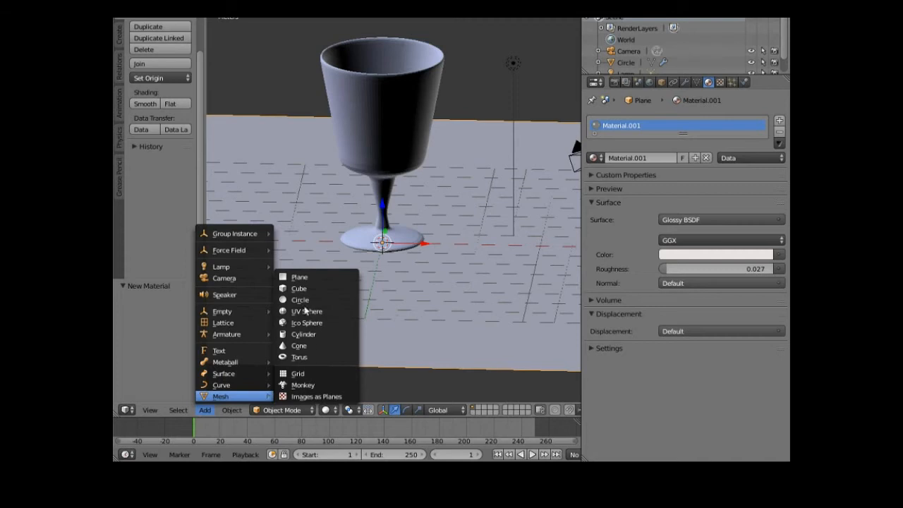
{"action": "left_click", "coordinate": [308, 277]}
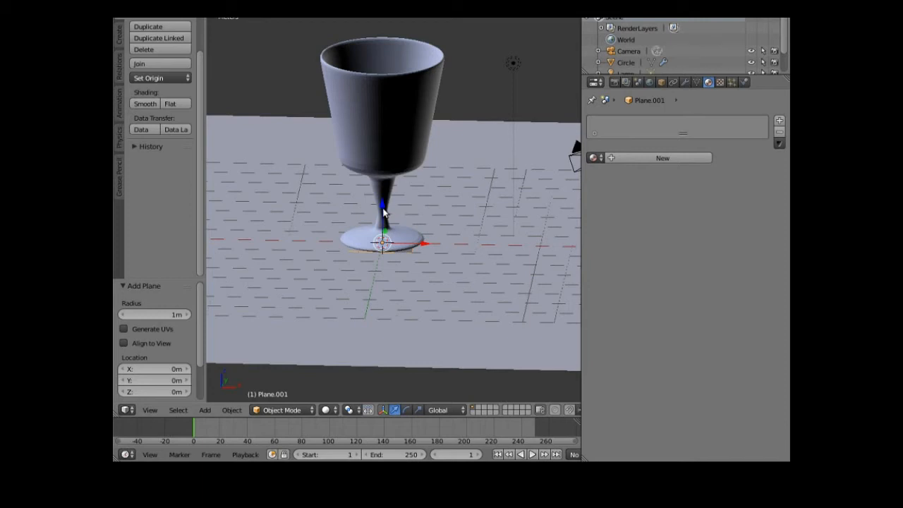
{"action": "left_click_drag", "start_coordinate": [383, 210], "coordinate": [383, 199]}
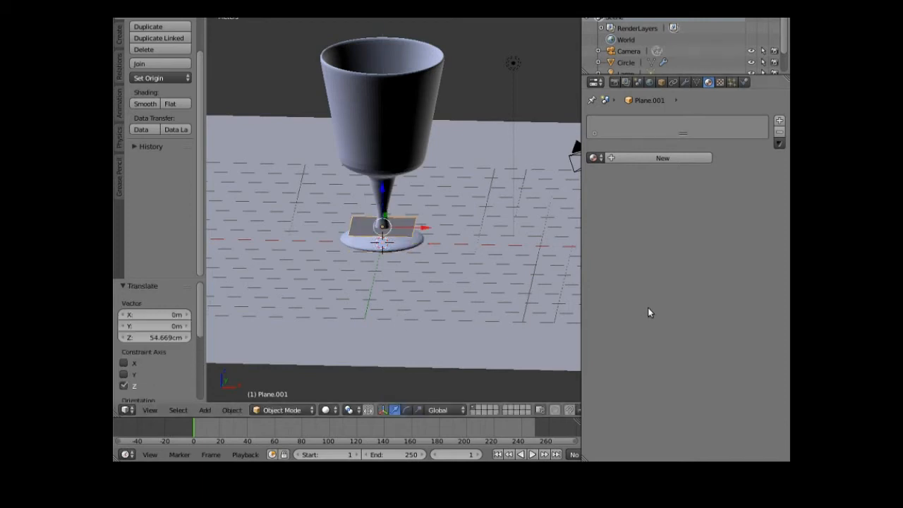
Step: Rename the newly added second plane object as wall
{"action": "left_click", "coordinate": [662, 83]}
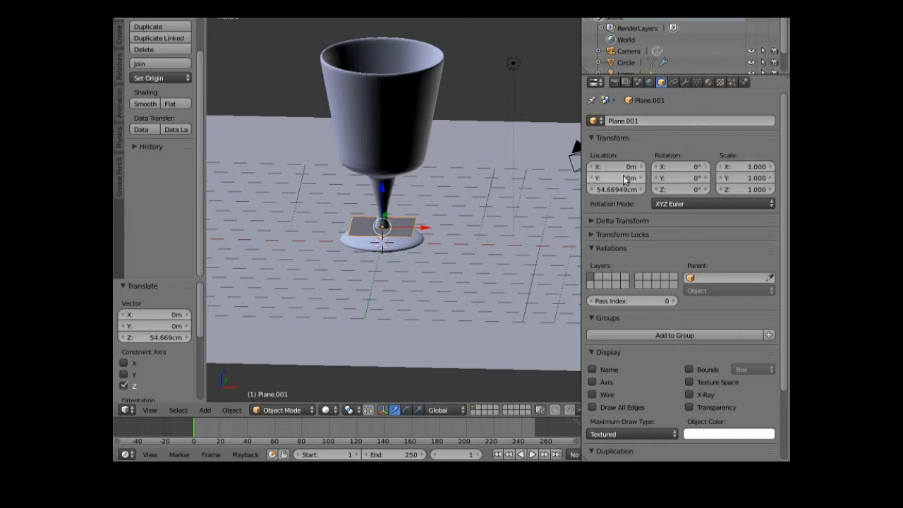
{"action": "left_click", "coordinate": [634, 120]}
{"action": "key", "text": "BackSpace"}
{"action": "type", "text": "wat"}
{"action": "type", "text": "l"}
{"action": "key", "text": "Return"}
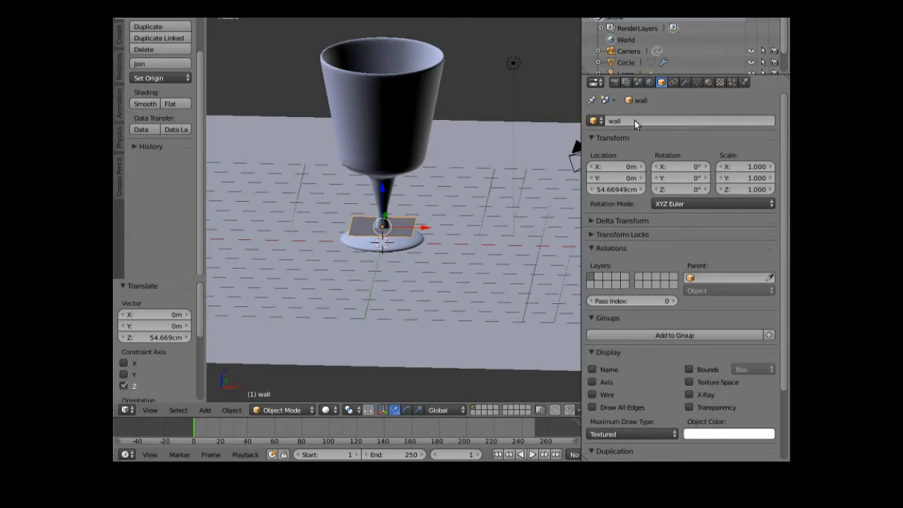
Step: Set the wall plane's X rotation to 90° so it stands upright
{"action": "left_click", "coordinate": [678, 167]}
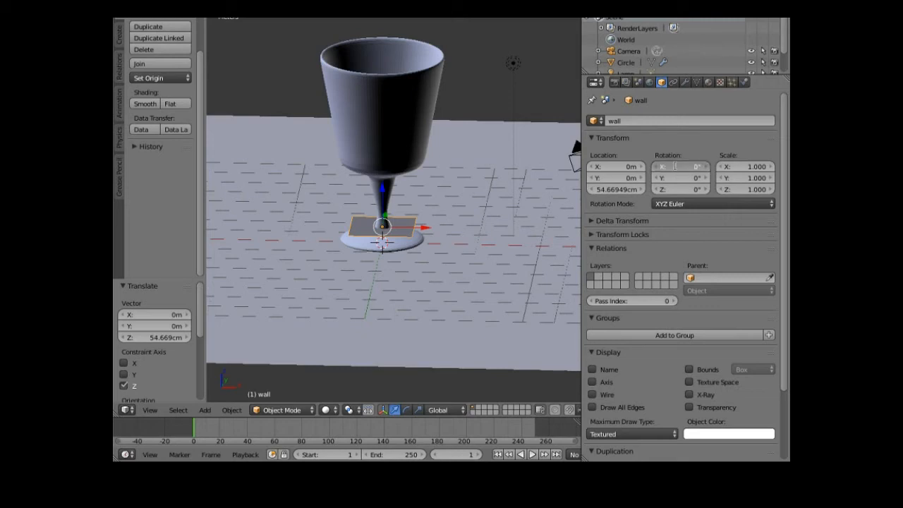
{"action": "type", "text": "00"}
{"action": "key", "text": "Return"}
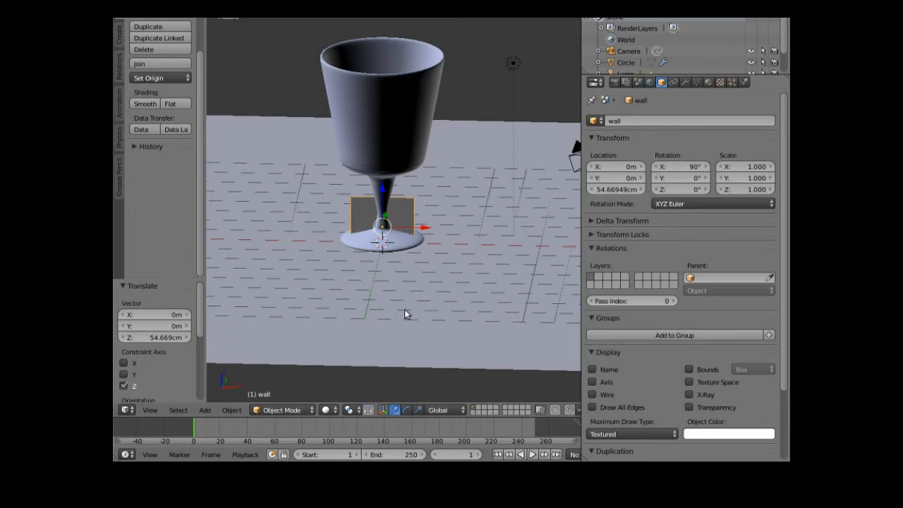
Step: Move the wall plane back behind the goblet along Y to about 9.48 m
{"action": "middle_click_drag", "start_coordinate": [379, 335], "coordinate": [491, 327]}
{"action": "left_click_drag", "start_coordinate": [368, 222], "coordinate": [564, 268]}
{"action": "middle_click_drag", "start_coordinate": [502, 288], "coordinate": [555, 249]}
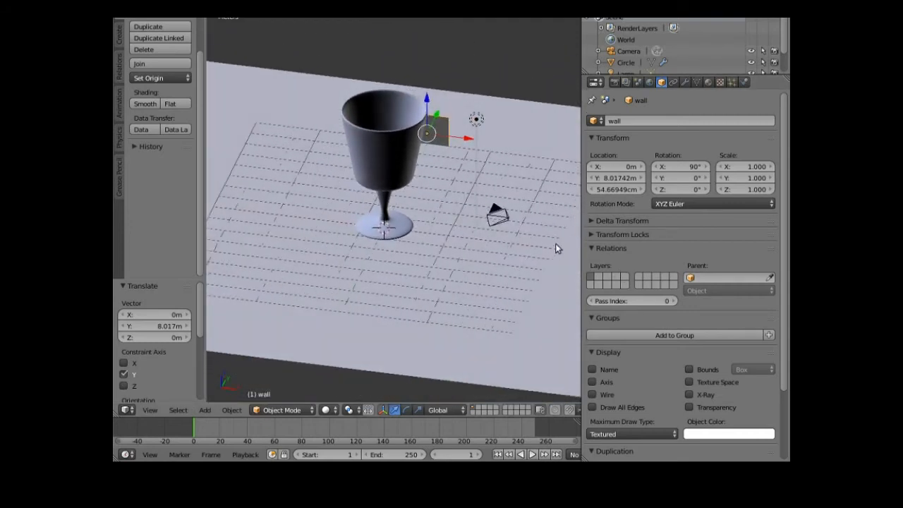
{"action": "left_click_drag", "start_coordinate": [438, 114], "coordinate": [447, 103]}
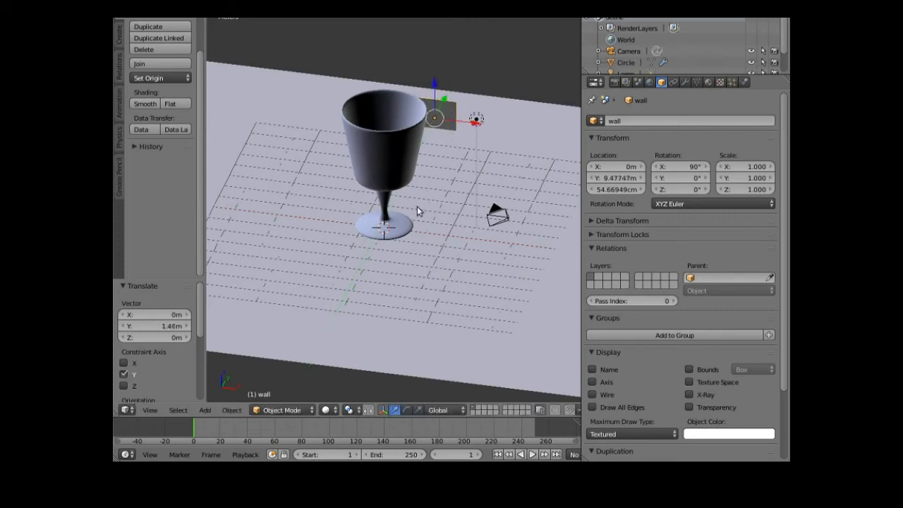
Step: Scale the wall plane up uniformly by about 8.88 to form a backdrop behind the goblet
{"action": "middle_click_drag", "start_coordinate": [408, 229], "coordinate": [421, 211]}
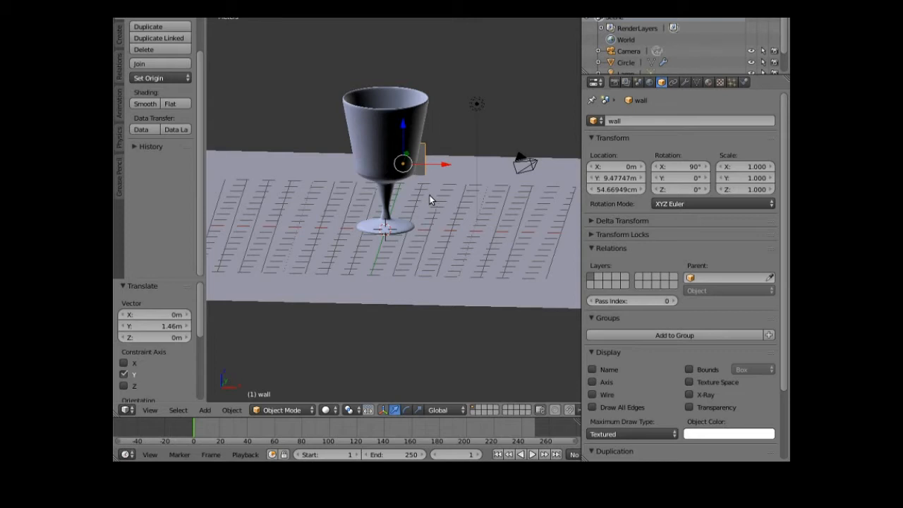
{"action": "key", "text": "s"}
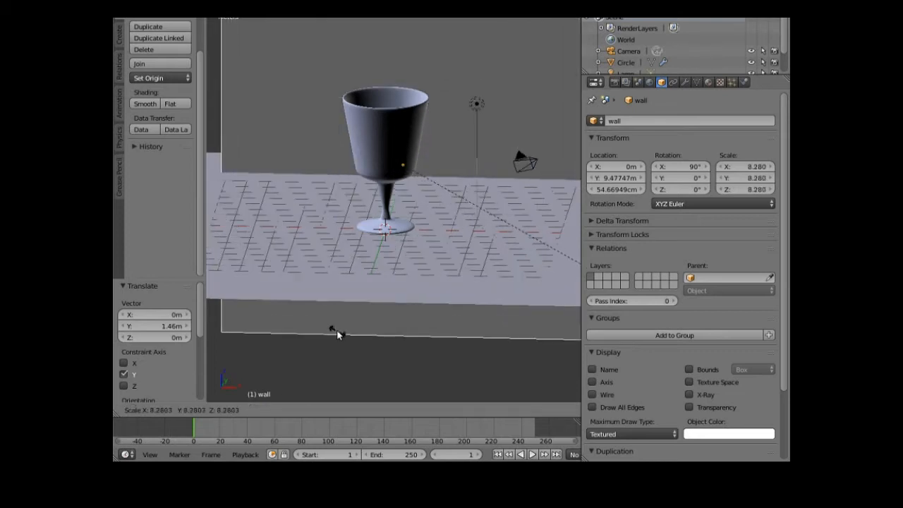
{"action": "left_click", "coordinate": [362, 341]}
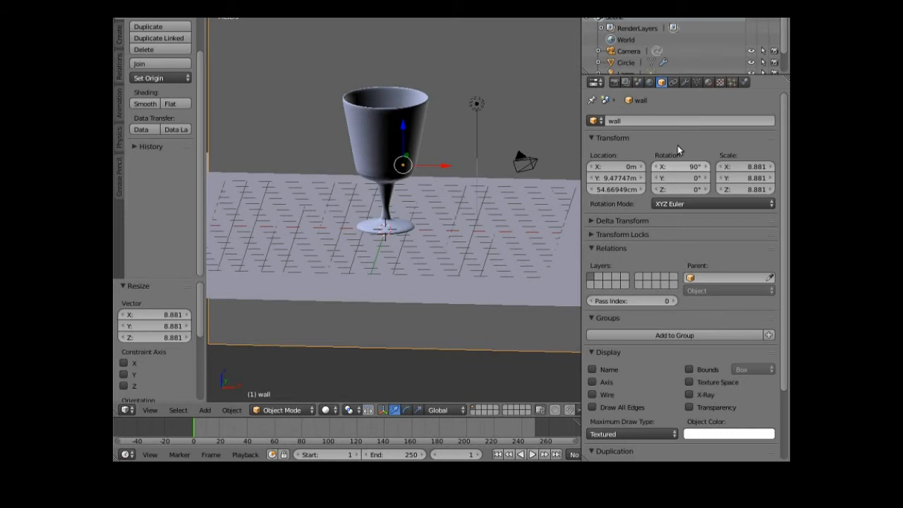
Step: Give the wall a new material with a Diffuse BSDF surface and a light blue colour
{"action": "left_click", "coordinate": [709, 82]}
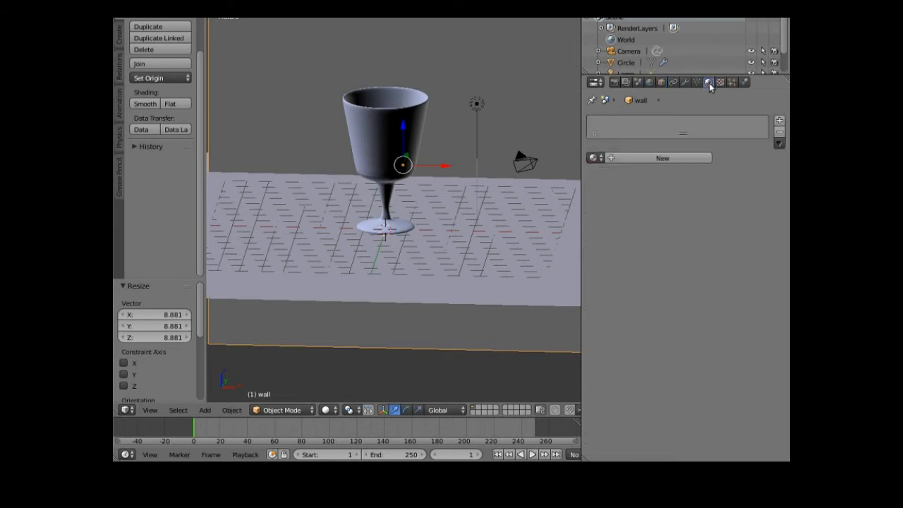
{"action": "left_click", "coordinate": [611, 159]}
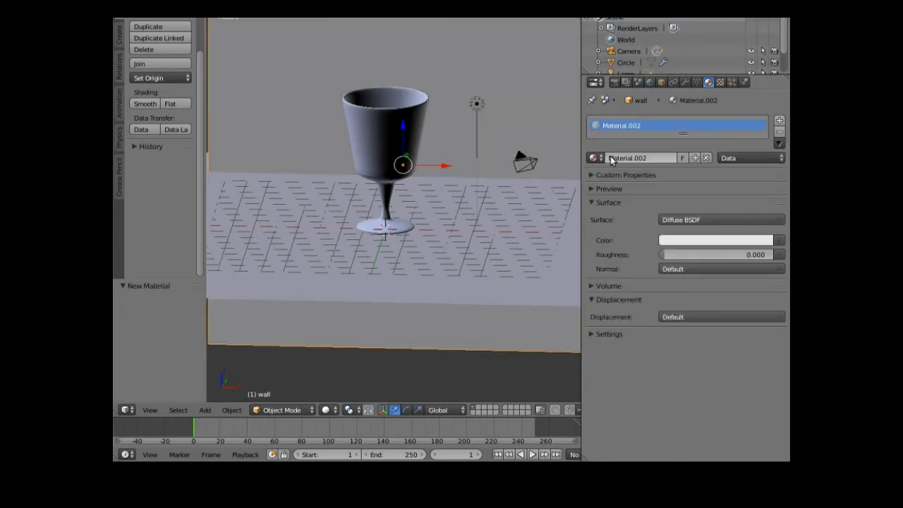
{"action": "left_click", "coordinate": [668, 220]}
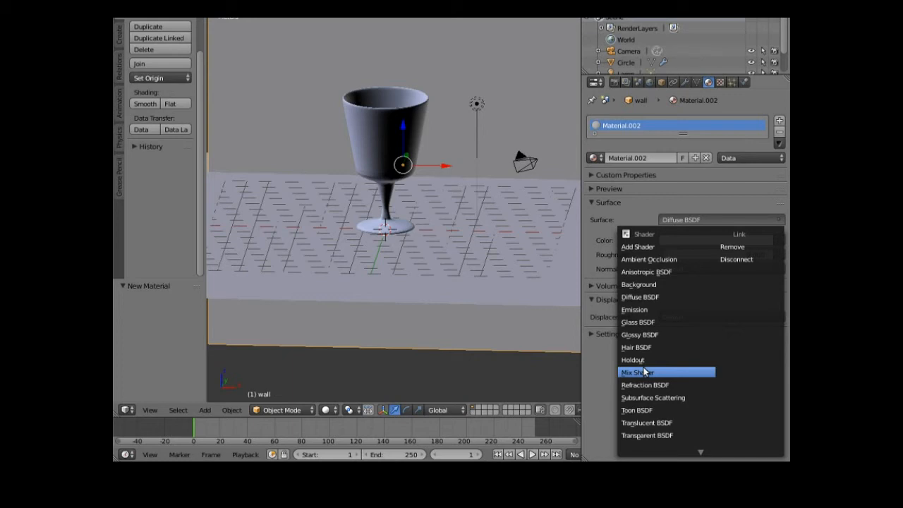
{"action": "left_click", "coordinate": [656, 297]}
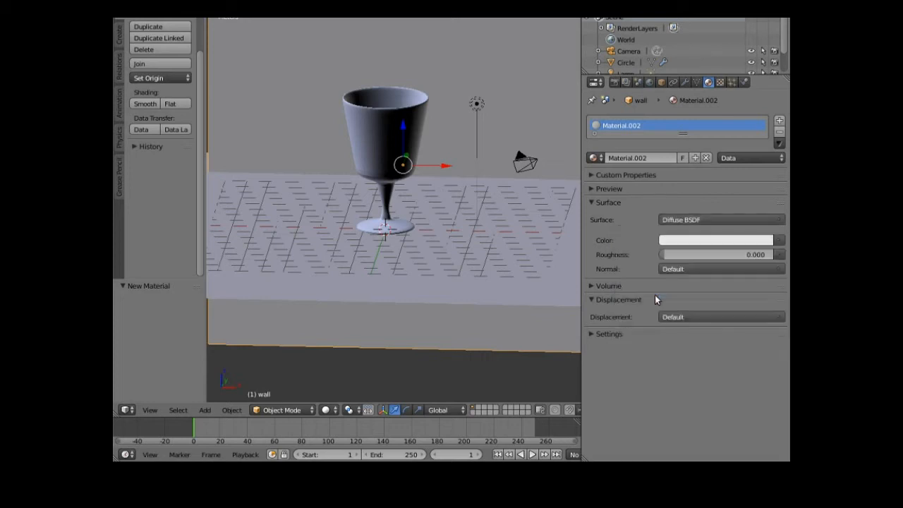
{"action": "left_click", "coordinate": [688, 240]}
{"action": "mouse_move", "coordinate": [712, 118]}
{"action": "left_mouse_down"}
{"action": "mouse_move", "coordinate": [718, 82]}
{"action": "mouse_move", "coordinate": [712, 99]}
{"action": "left_mouse_up"}
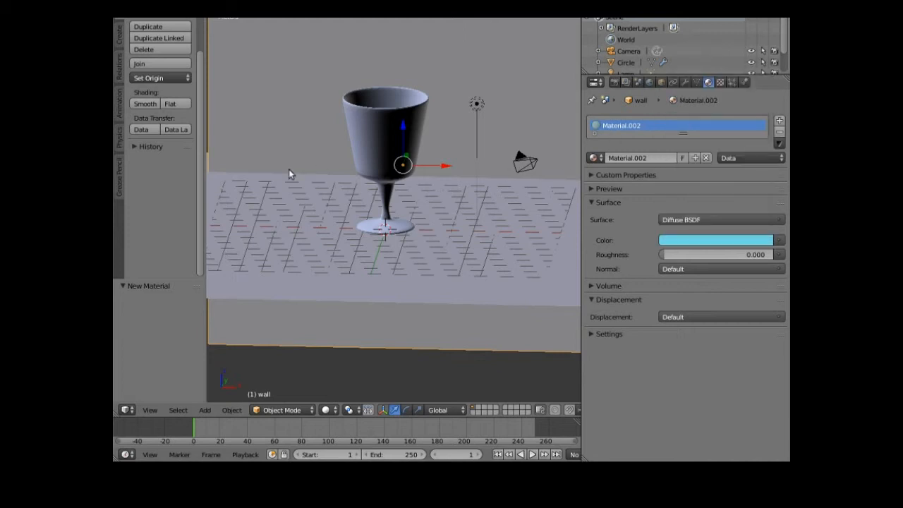
Step: Display the scene in Rendered shading and change the wall's diffuse colour to dark red, about R 0.035, G 0.003, B 0.003
{"action": "left_click", "coordinate": [327, 410]}
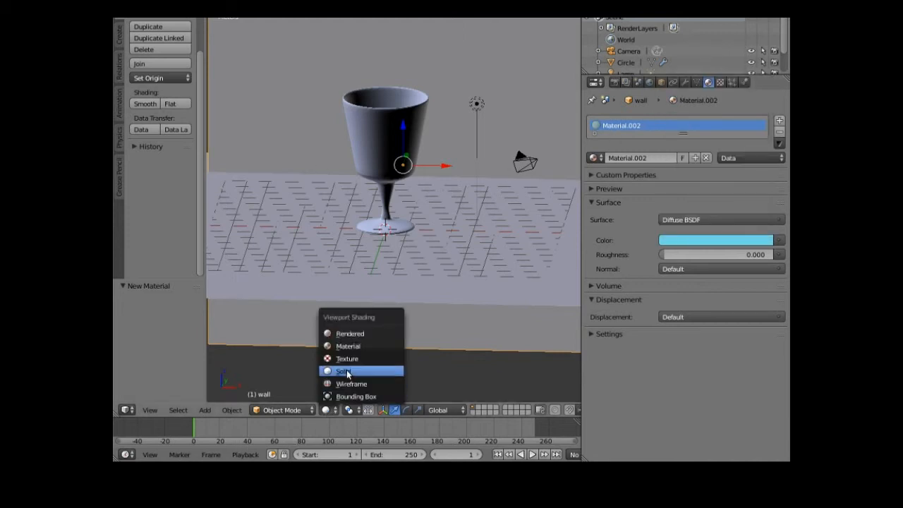
{"action": "left_click", "coordinate": [350, 334]}
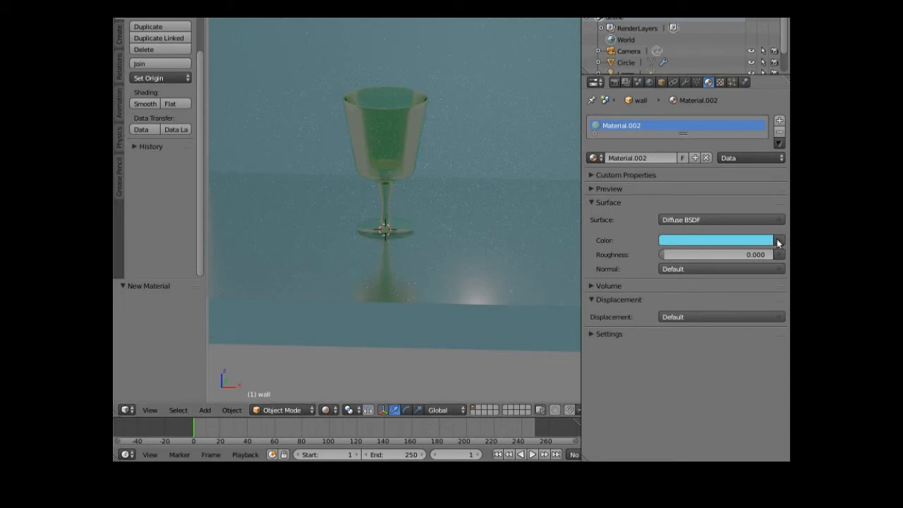
{"action": "left_click", "coordinate": [703, 241]}
{"action": "left_click_drag", "start_coordinate": [713, 97], "coordinate": [709, 153]}
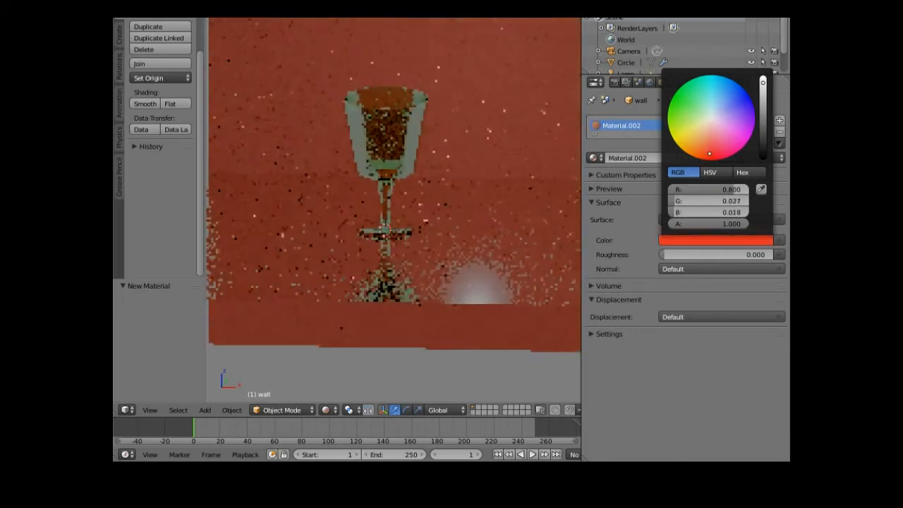
{"action": "left_click_drag", "start_coordinate": [762, 83], "coordinate": [762, 144]}
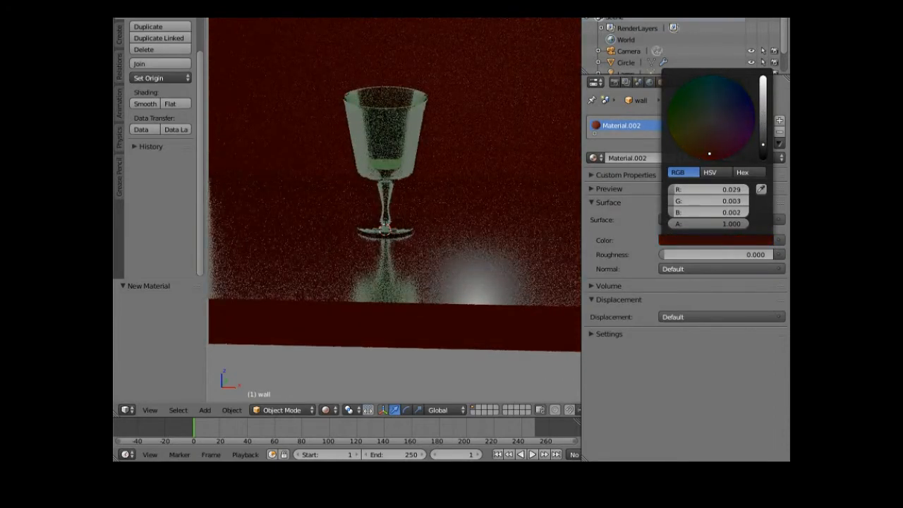
{"action": "left_click_drag", "start_coordinate": [763, 144], "coordinate": [762, 143]}
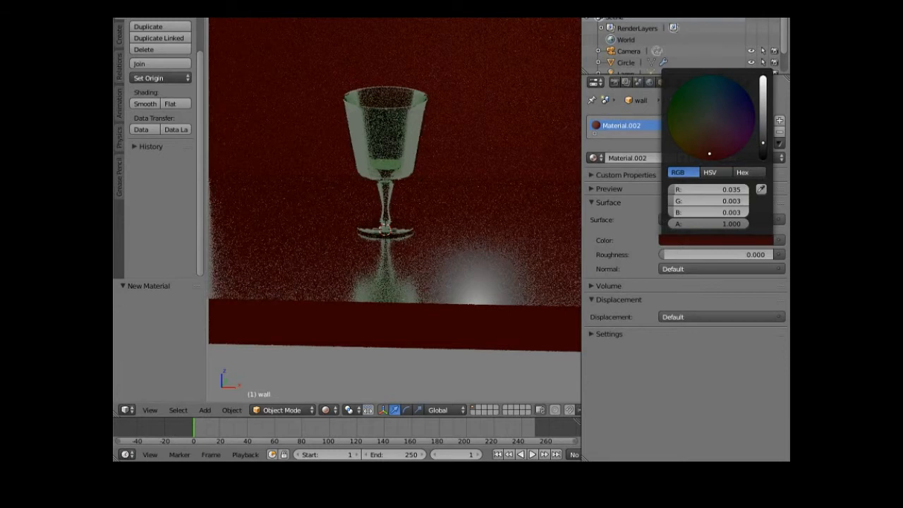
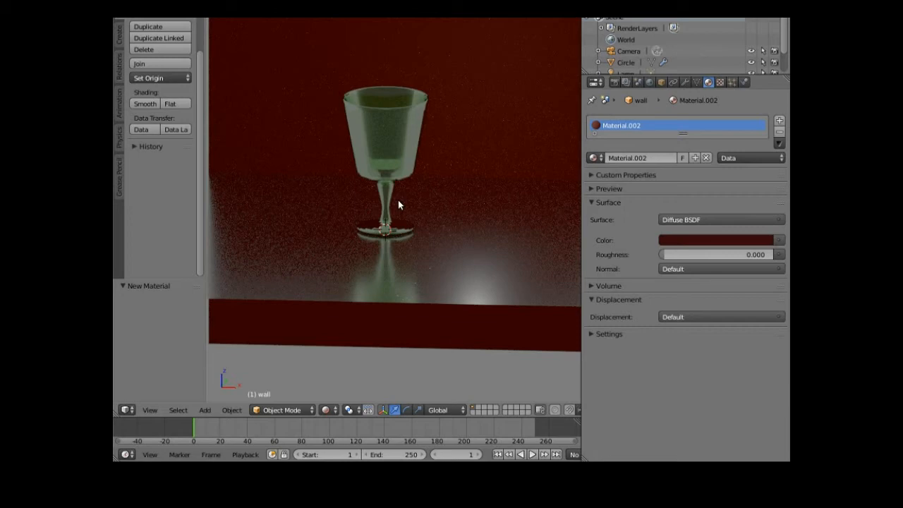
Step: Return the viewport to Solid shading and look at the goblet from the Top view
{"action": "middle_click_drag", "start_coordinate": [398, 199], "coordinate": [400, 217]}
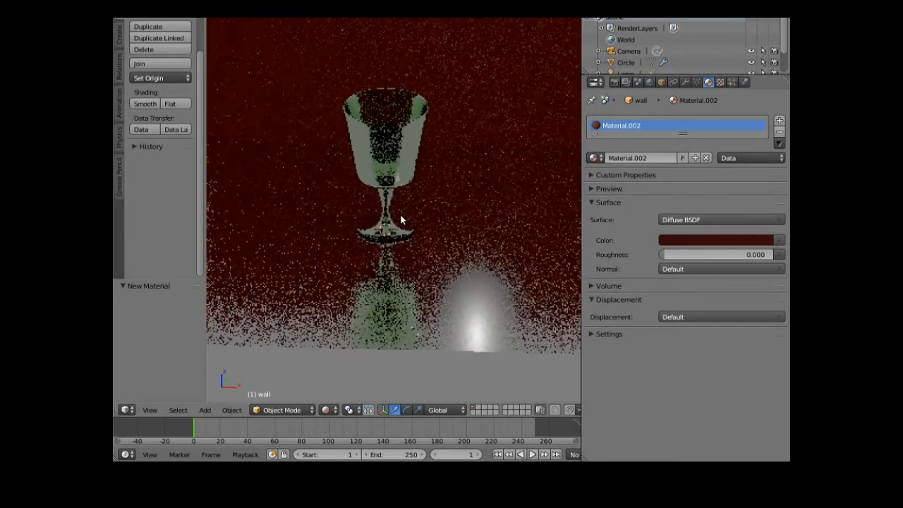
{"action": "left_click", "coordinate": [293, 411]}
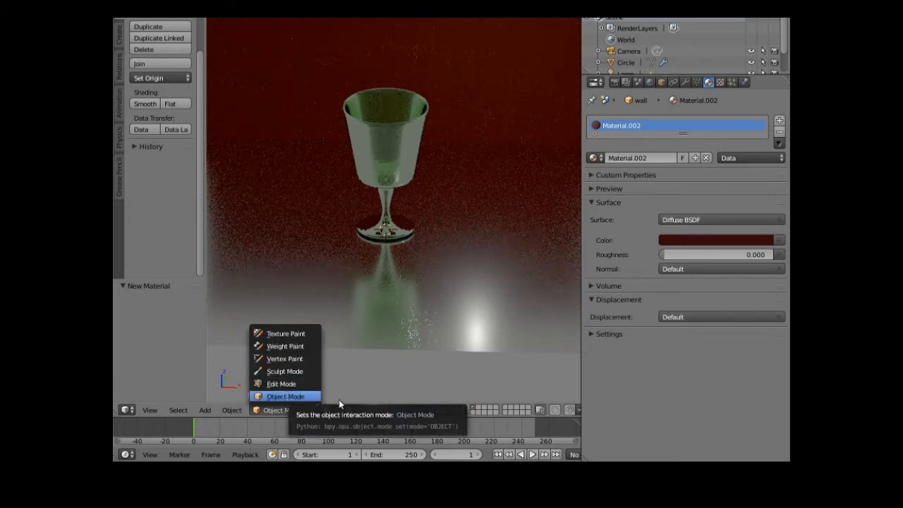
{"action": "left_click", "coordinate": [326, 412]}
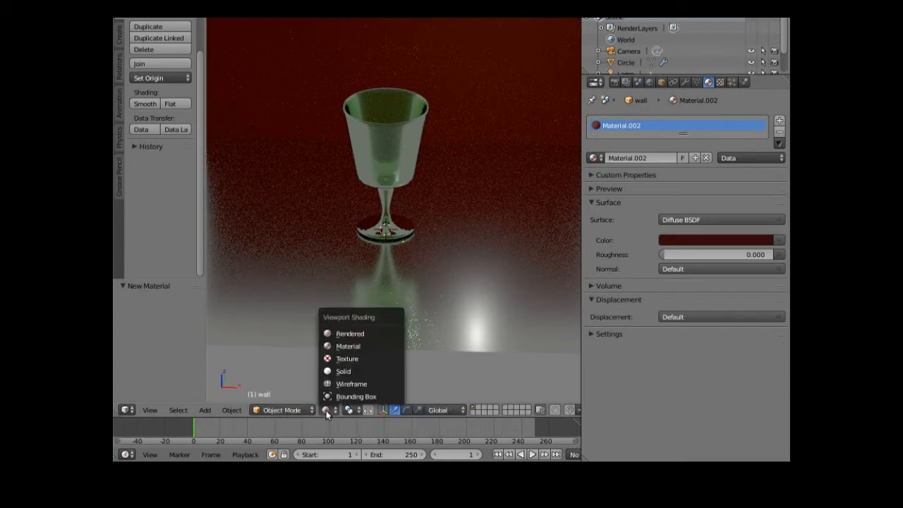
{"action": "left_click", "coordinate": [343, 372]}
{"action": "middle_click_drag", "start_coordinate": [371, 315], "coordinate": [407, 368]}
{"action": "scroll", "coordinate": [376, 357], "scroll_direction": "up", "scroll_amount": 2}
{"action": "scroll", "coordinate": [410, 338], "scroll_direction": "up", "scroll_amount": 1}
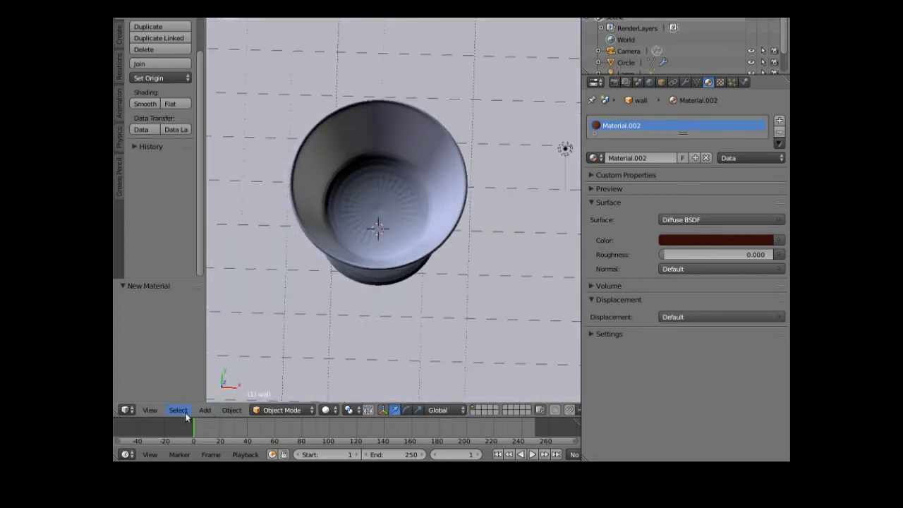
{"action": "left_click", "coordinate": [151, 410]}
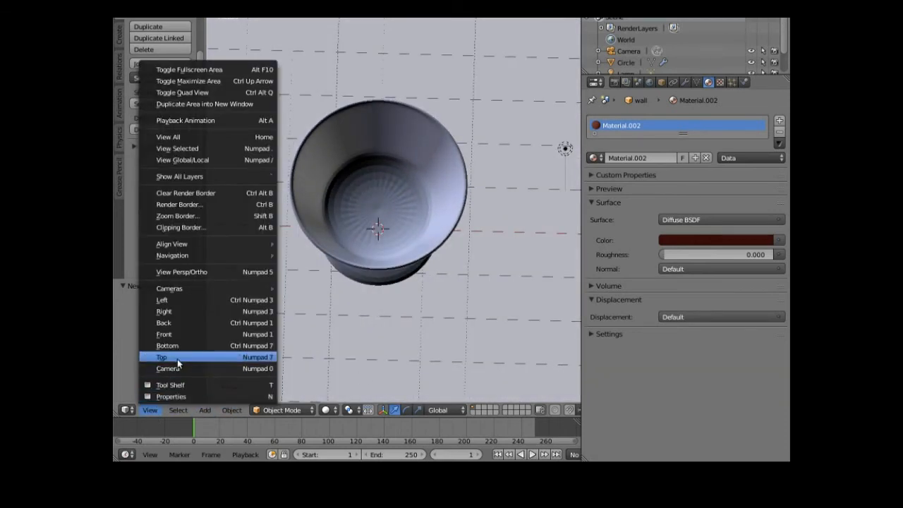
{"action": "left_click", "coordinate": [177, 358]}
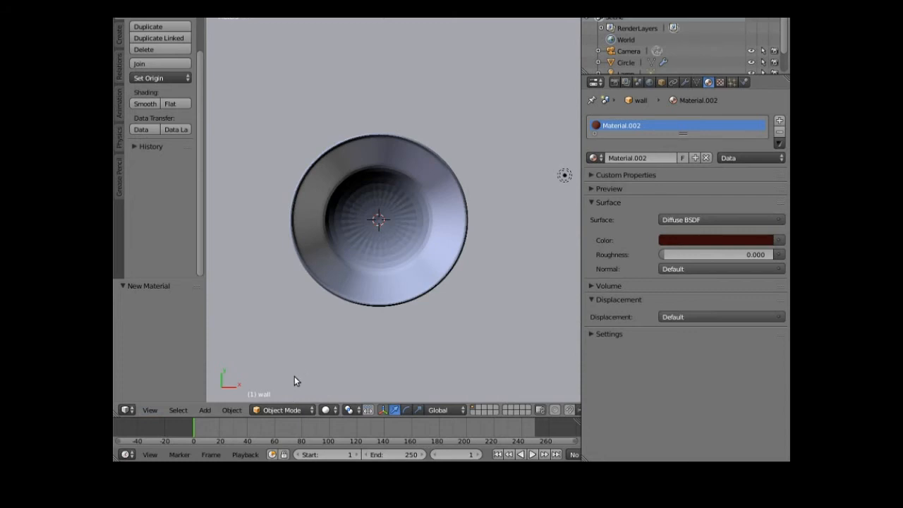
{"action": "scroll", "coordinate": [261, 402], "scroll_direction": "up", "scroll_amount": 1}
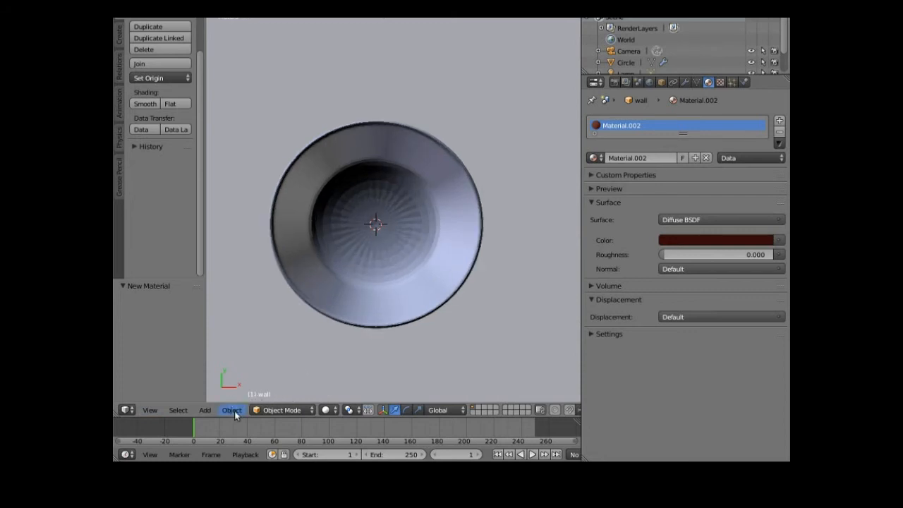
{"action": "left_click", "coordinate": [271, 410]}
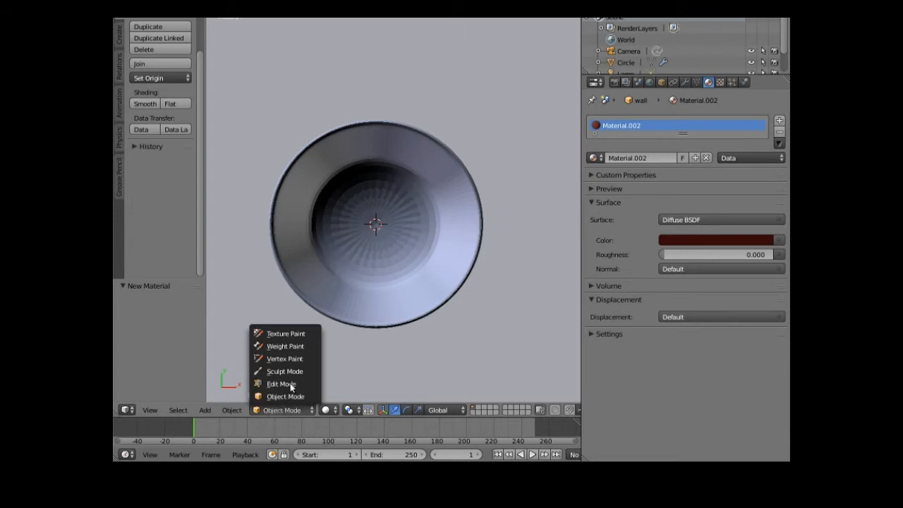
{"action": "left_click", "coordinate": [291, 385]}
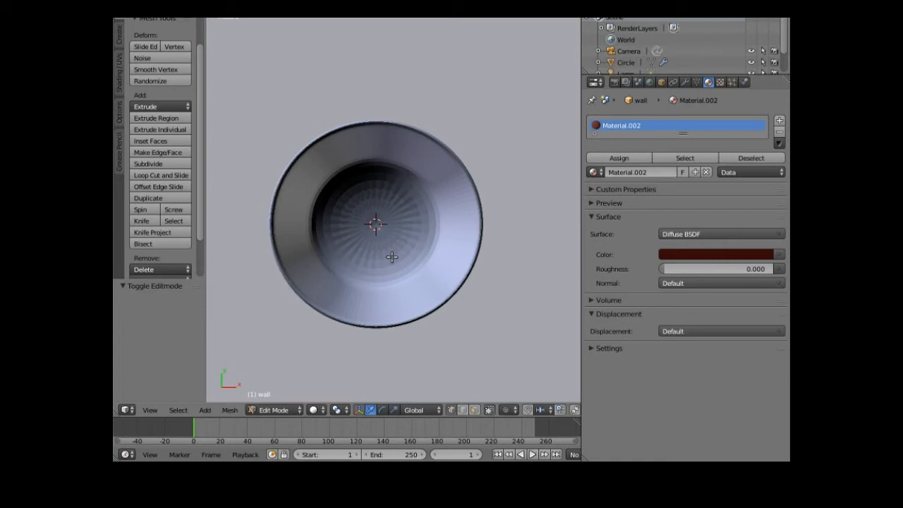
{"action": "key", "text": "c"}
{"action": "scroll", "coordinate": [375, 225], "scroll_direction": "down", "scroll_amount": 5}
{"action": "scroll", "coordinate": [375, 225], "scroll_direction": "down", "scroll_amount": 5}
{"action": "scroll", "coordinate": [375, 224], "scroll_direction": "down", "scroll_amount": 2}
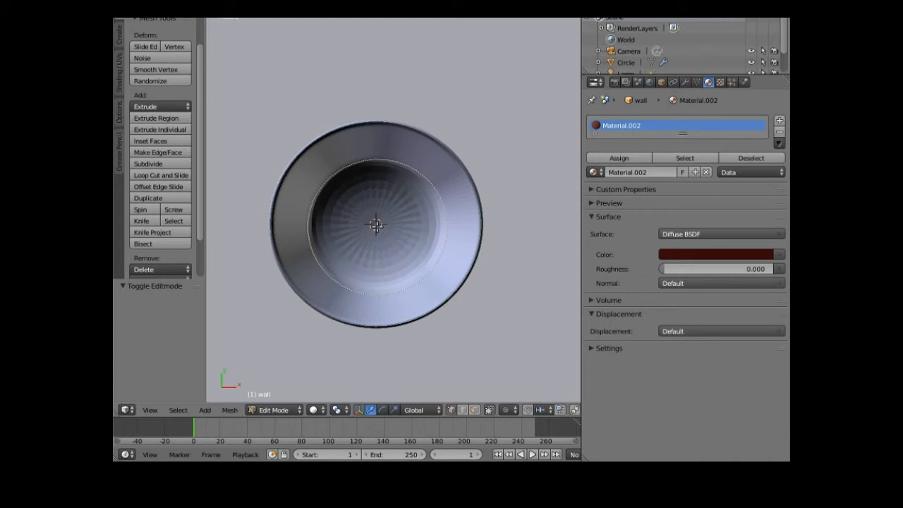
{"action": "scroll", "coordinate": [375, 224], "scroll_direction": "down", "scroll_amount": 2}
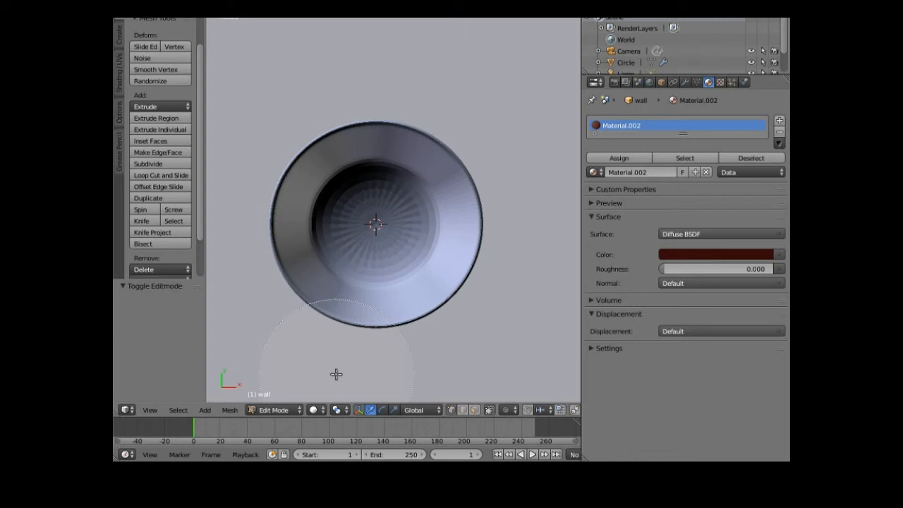
{"action": "left_click", "coordinate": [314, 410]}
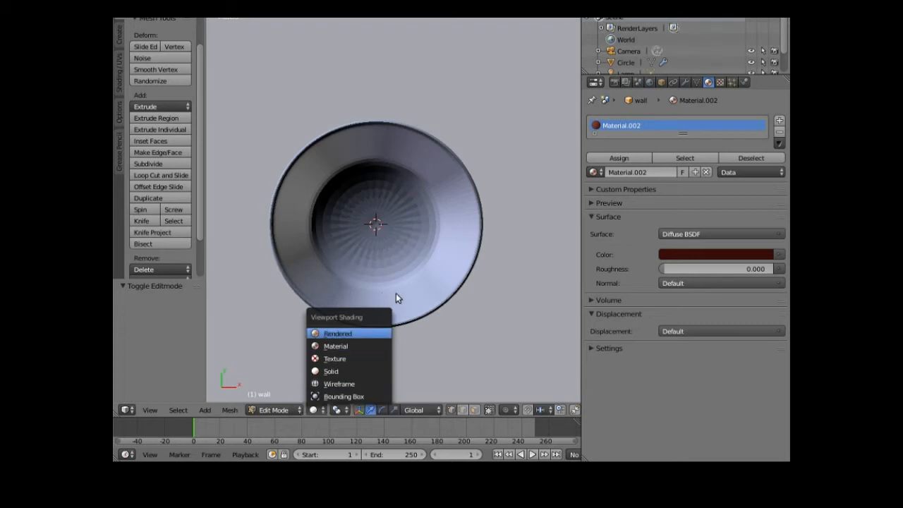
{"action": "left_click", "coordinate": [333, 374]}
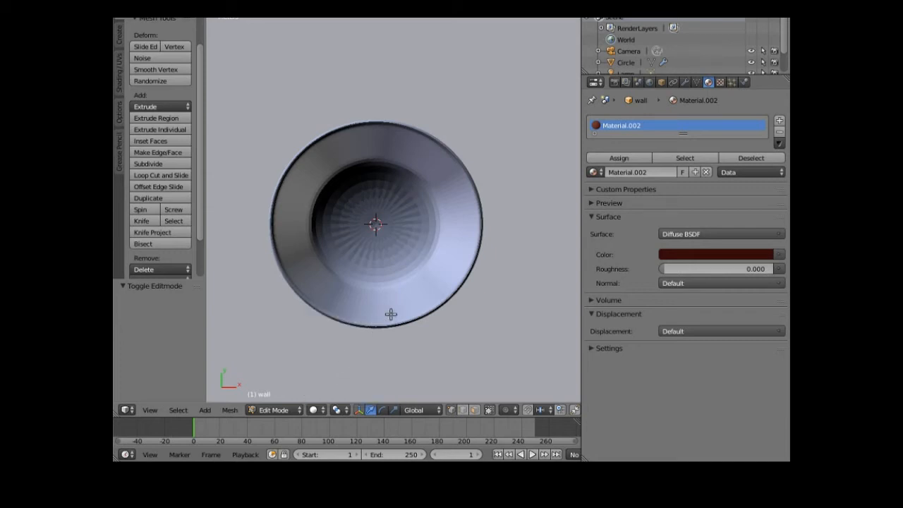
Step: Return to Object Mode and select the goblet instead of the wall
{"action": "left_click", "coordinate": [280, 411]}
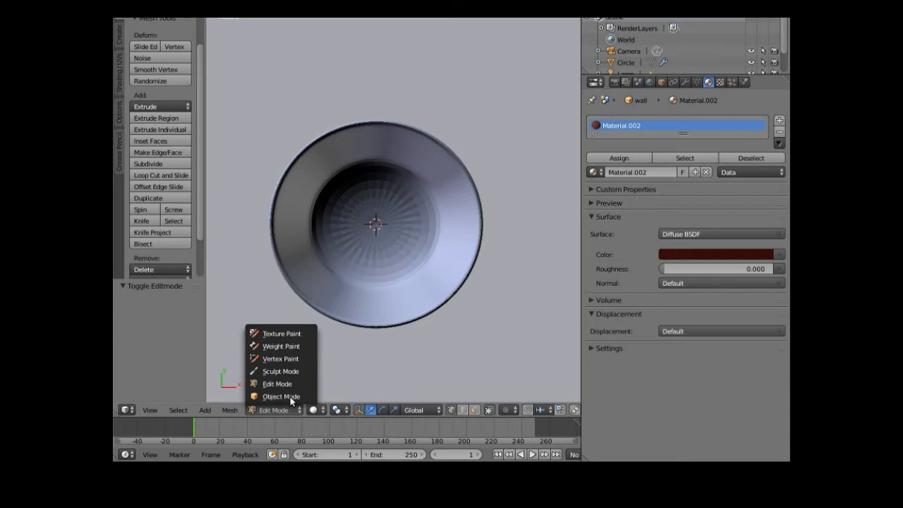
{"action": "left_click", "coordinate": [280, 396]}
{"action": "right_click", "coordinate": [378, 314]}
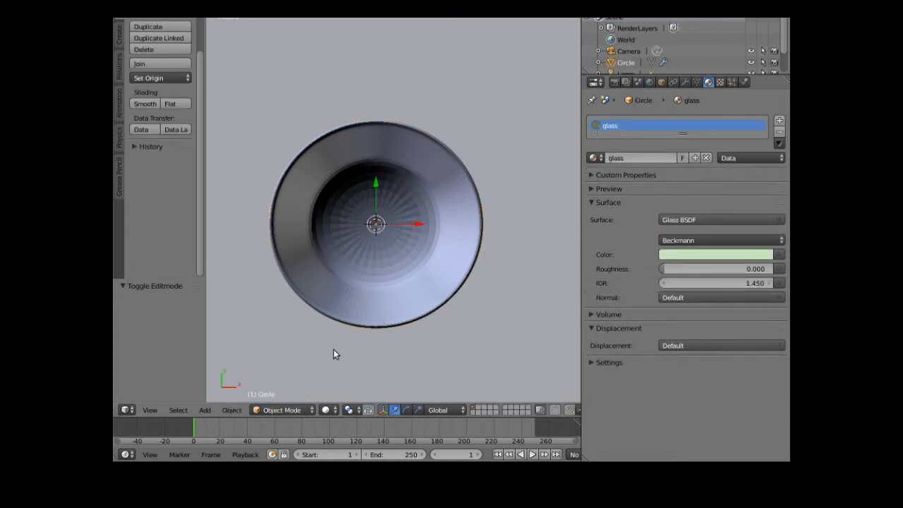
Step: Enter Edit Mode on the goblet and circle-select the inner faces at the bottom of the bowl from above
{"action": "left_click", "coordinate": [280, 410]}
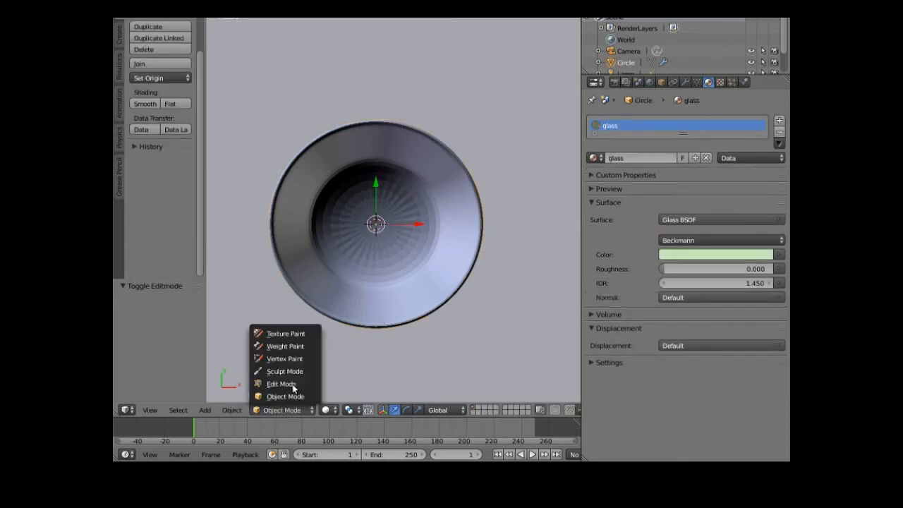
{"action": "left_click", "coordinate": [282, 384]}
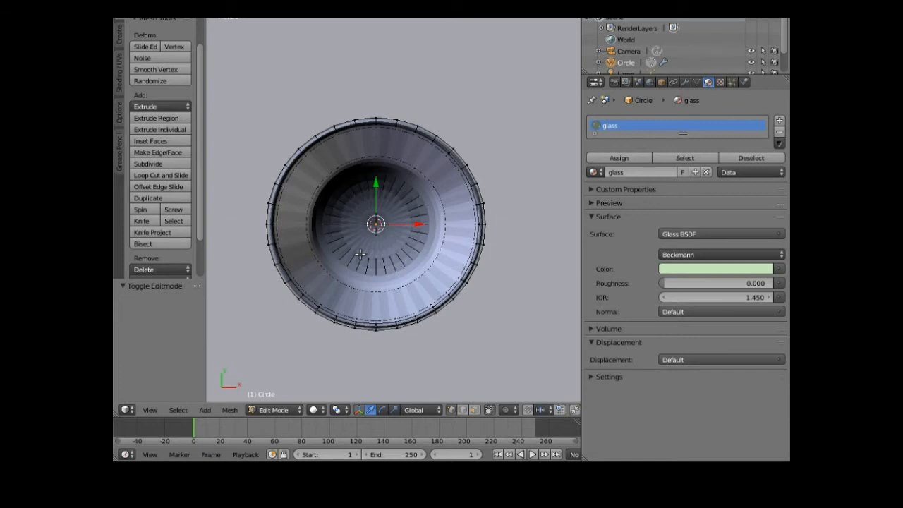
{"action": "key", "text": "c"}
{"action": "scroll", "coordinate": [376, 224], "scroll_direction": "down", "scroll_amount": 2}
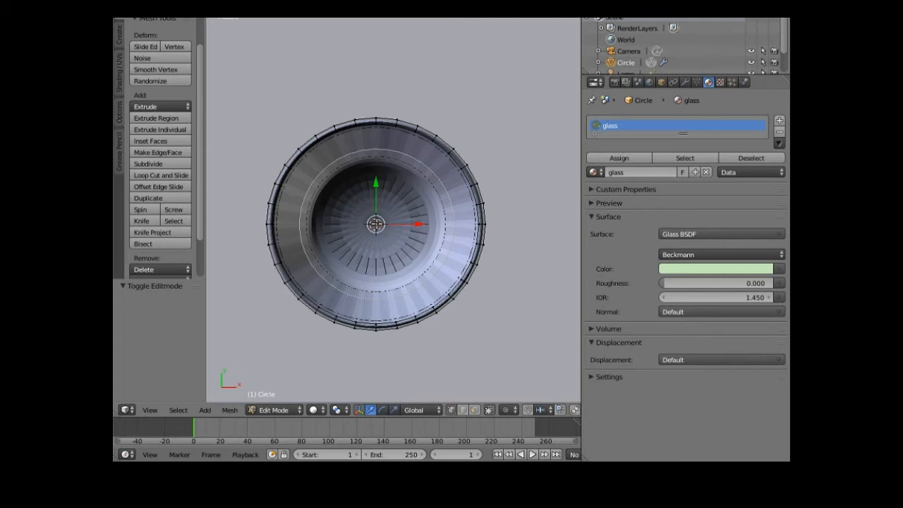
{"action": "left_click", "coordinate": [375, 223]}
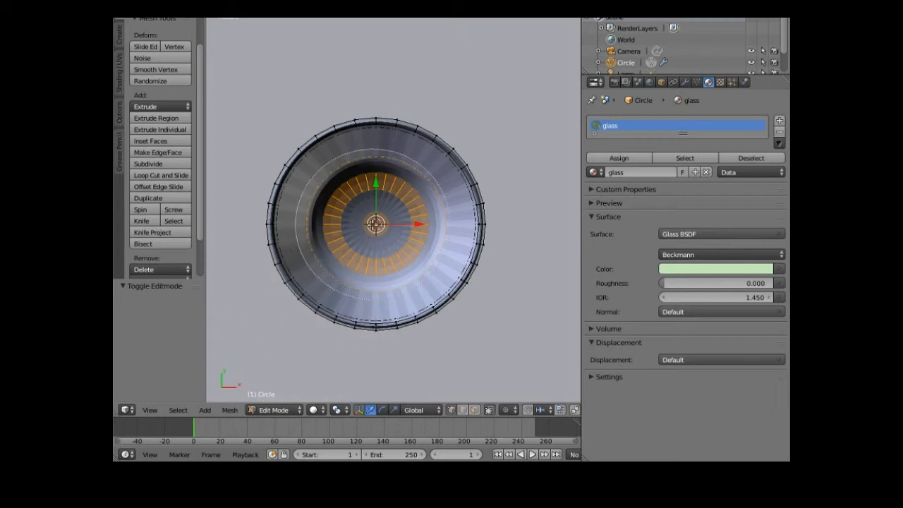
{"action": "scroll", "coordinate": [376, 223], "scroll_direction": "down", "scroll_amount": 5}
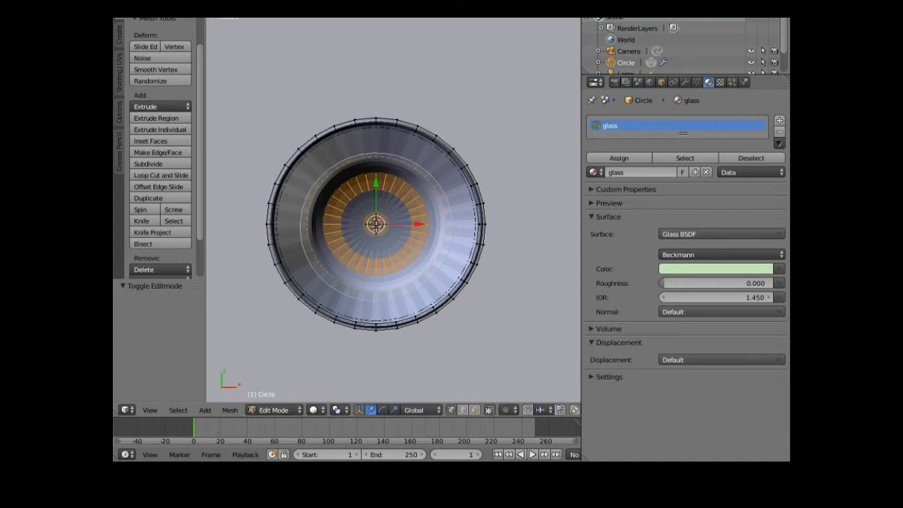
{"action": "scroll", "coordinate": [375, 223], "scroll_direction": "up", "scroll_amount": 2}
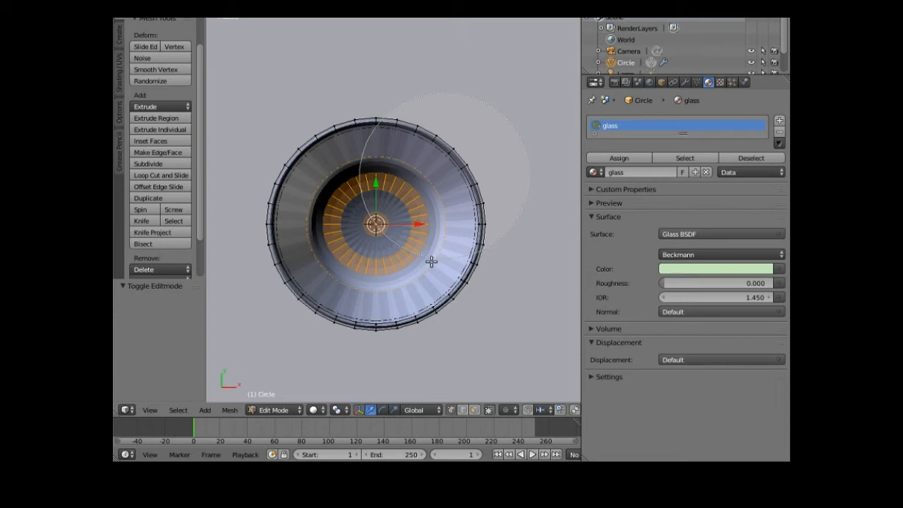
Step: Add one loop cut around the bowl's inner wall, slid toward the bottom by about -0.40
{"action": "middle_click_drag", "start_coordinate": [371, 353], "coordinate": [366, 334]}
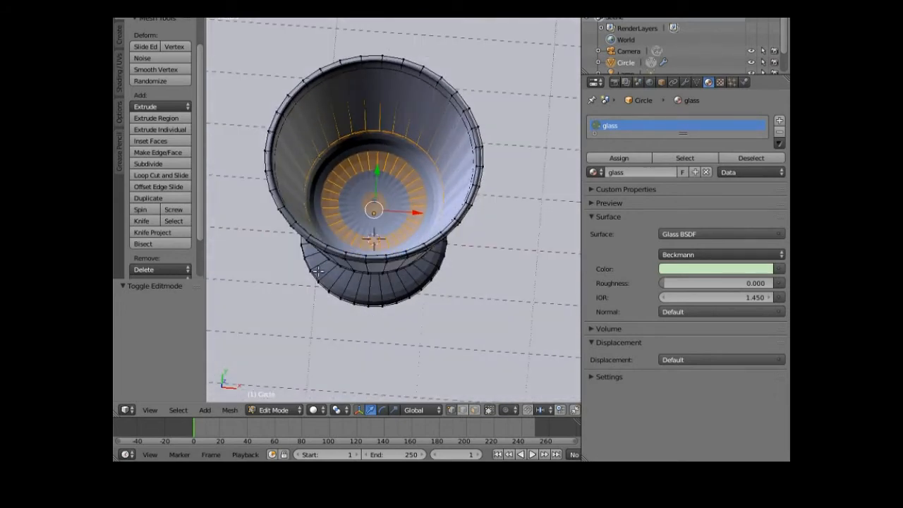
{"action": "middle_click_drag", "start_coordinate": [254, 276], "coordinate": [252, 277]}
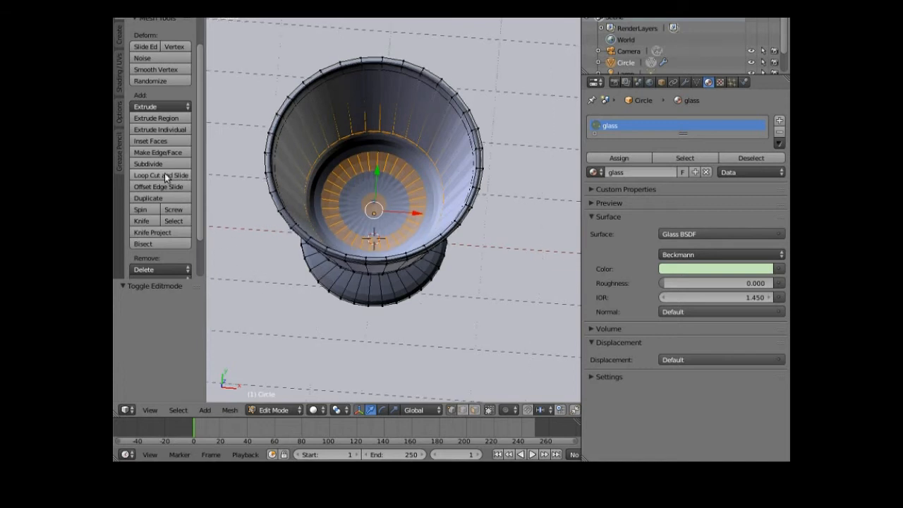
{"action": "left_click", "coordinate": [160, 177]}
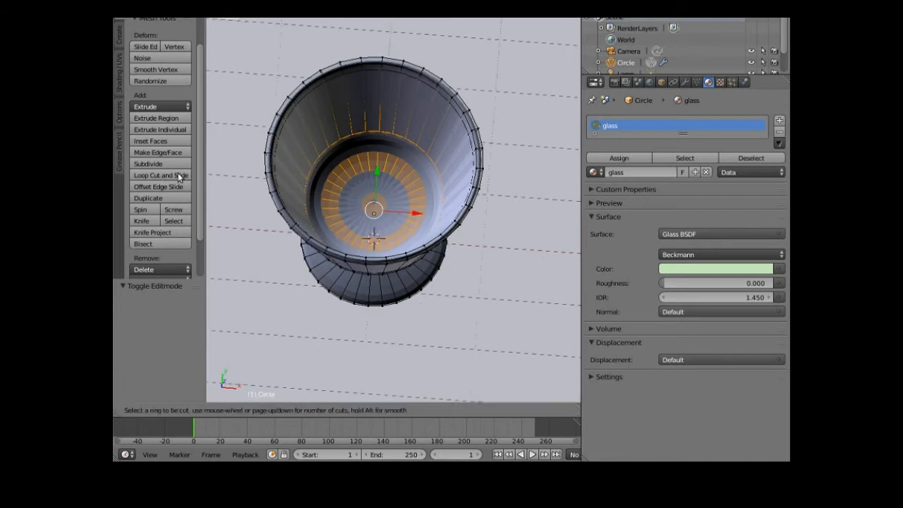
{"action": "left_click", "coordinate": [289, 159]}
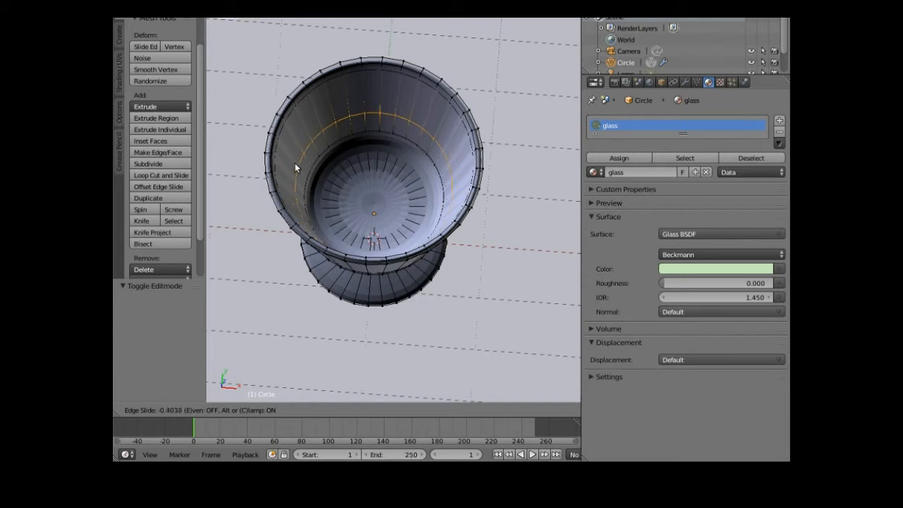
{"action": "left_click", "coordinate": [295, 163]}
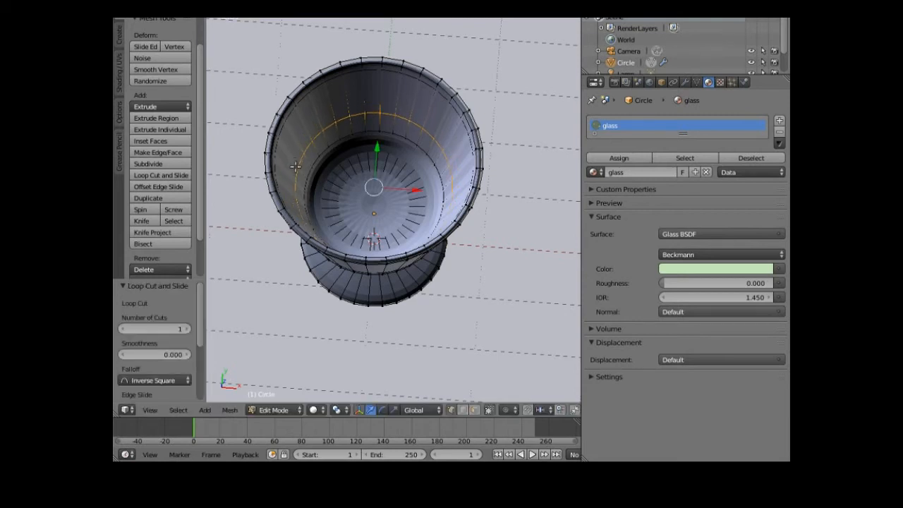
Step: From the Top view, circle-select the bowl's inner bottom faces up to and including the new edge loop
{"action": "left_click", "coordinate": [151, 411]}
{"action": "left_click", "coordinate": [179, 360]}
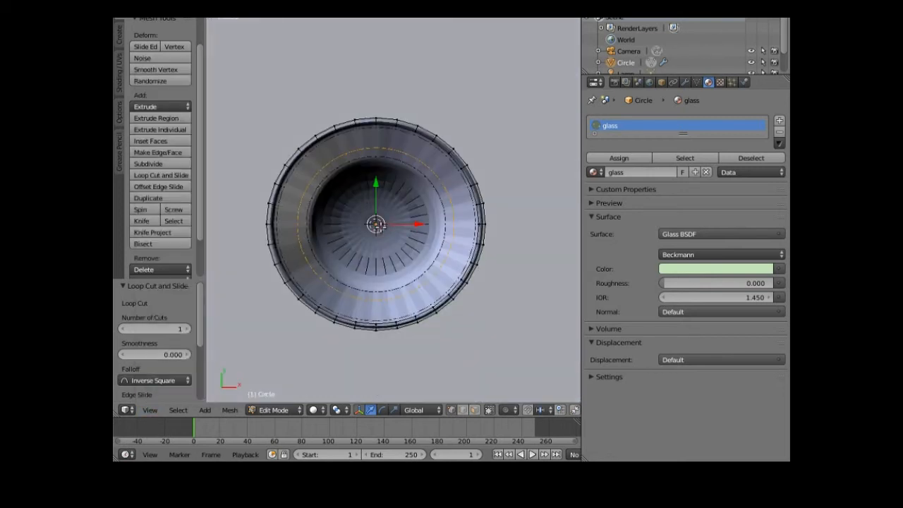
{"action": "key", "text": "c"}
{"action": "left_click", "coordinate": [375, 224]}
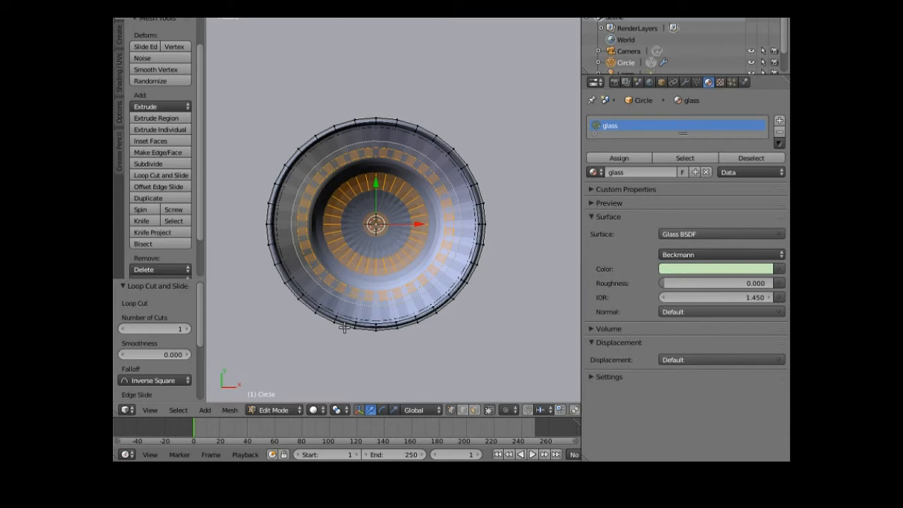
Step: Duplicate the selected inner faces in place and move the copy up about 3.69 m along Z
{"action": "middle_click_drag", "start_coordinate": [333, 351], "coordinate": [342, 310]}
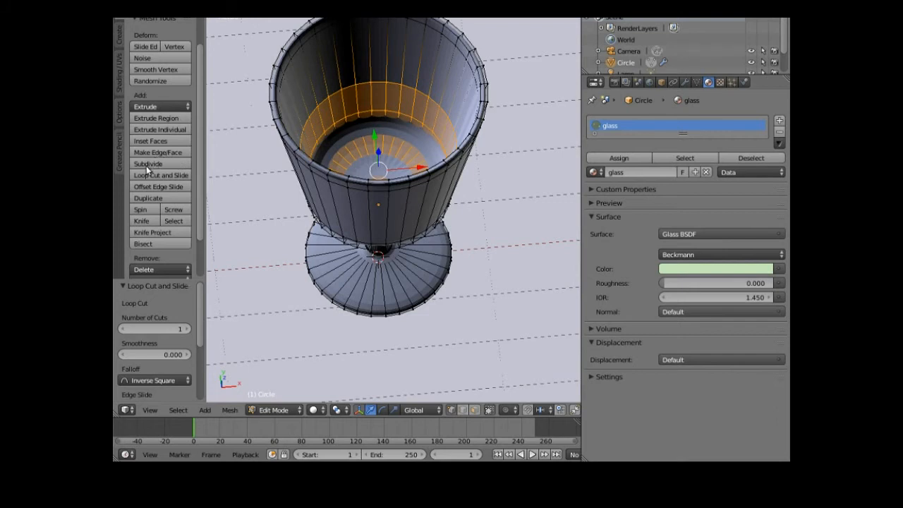
{"action": "left_click", "coordinate": [155, 201]}
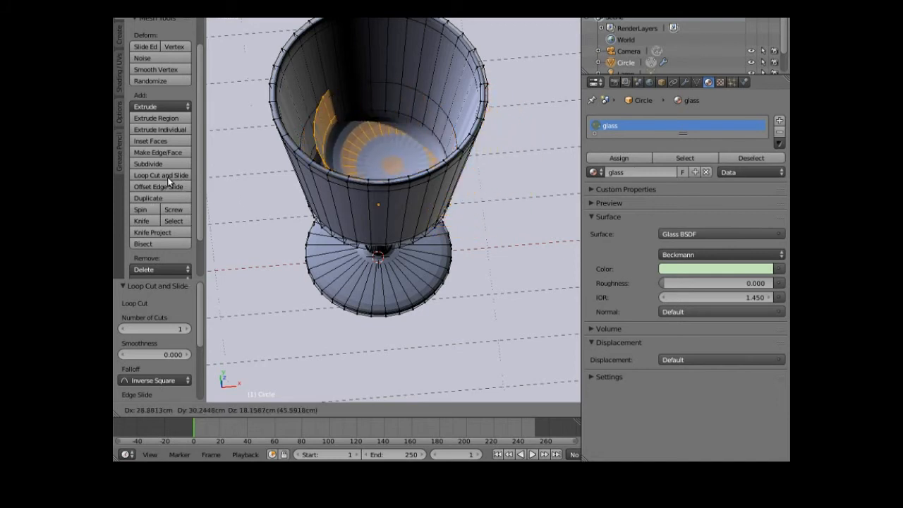
{"action": "key", "text": "Escape"}
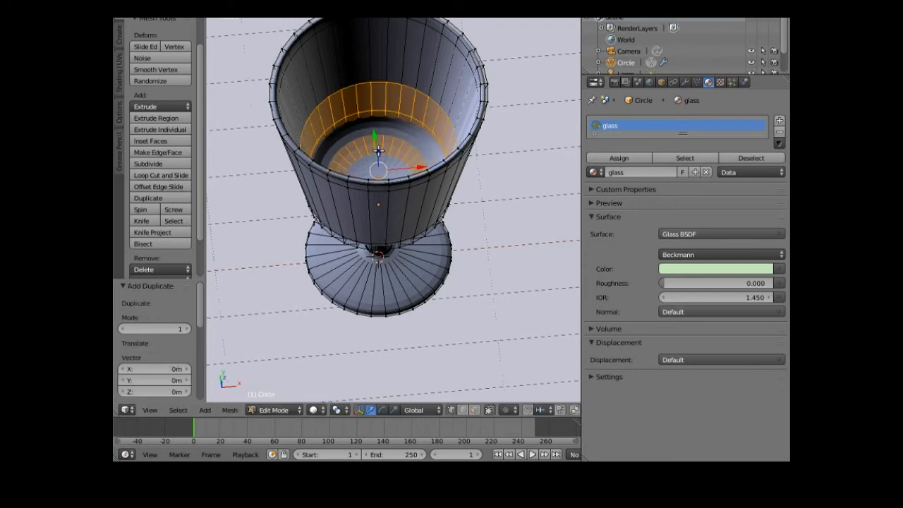
{"action": "key", "text": "g"}
{"action": "key", "text": "z"}
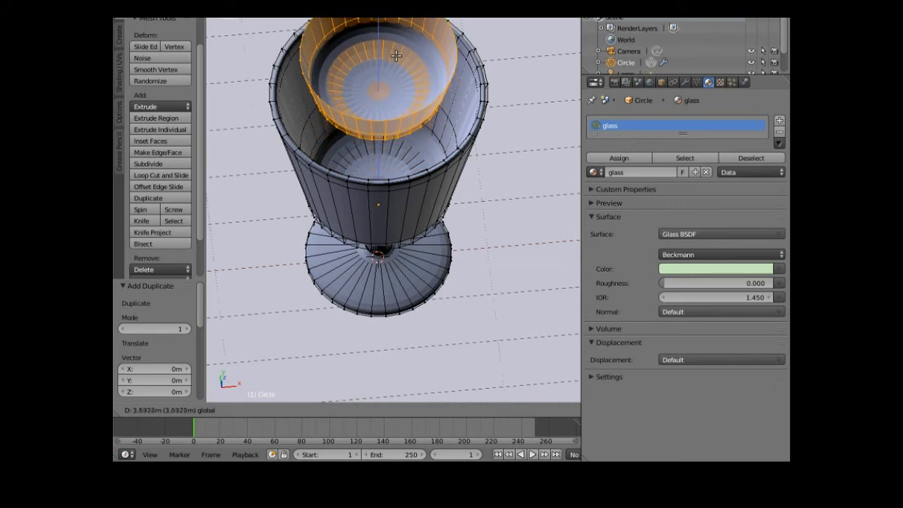
{"action": "left_click", "coordinate": [396, 55]}
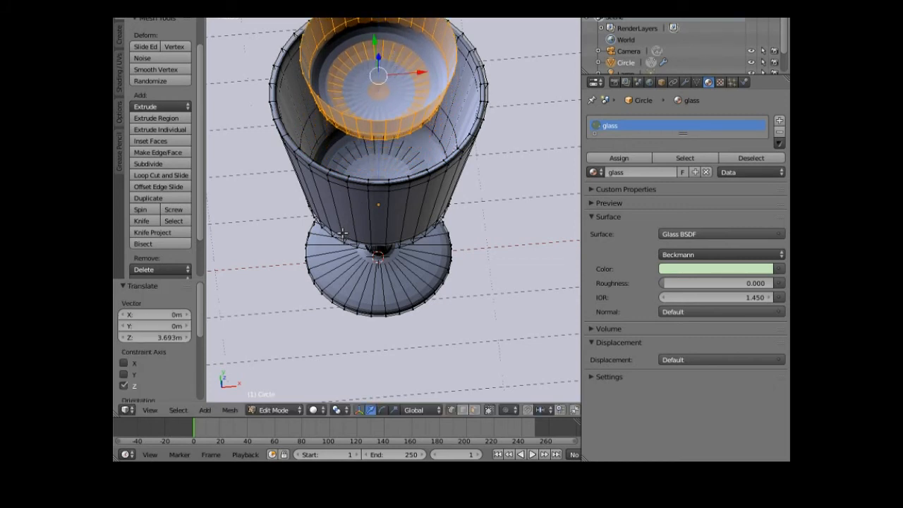
Step: Select the upper edge loop of the raised copy and fill it with a face
{"action": "right_click", "coordinate": [370, 118]}
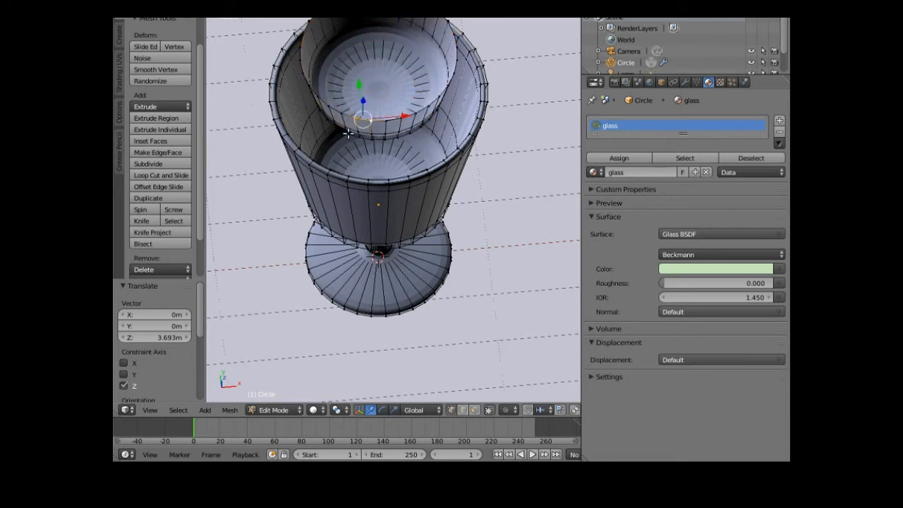
{"action": "left_click", "coordinate": [176, 411]}
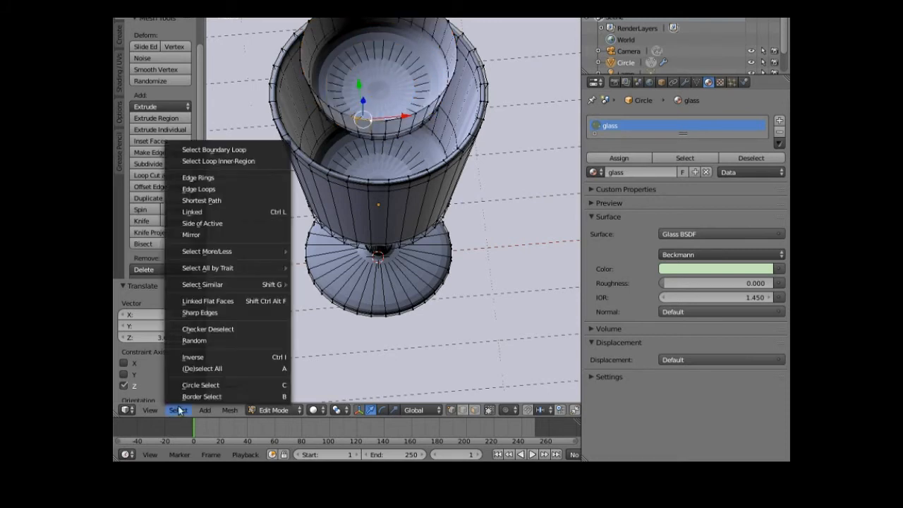
{"action": "left_click", "coordinate": [228, 188]}
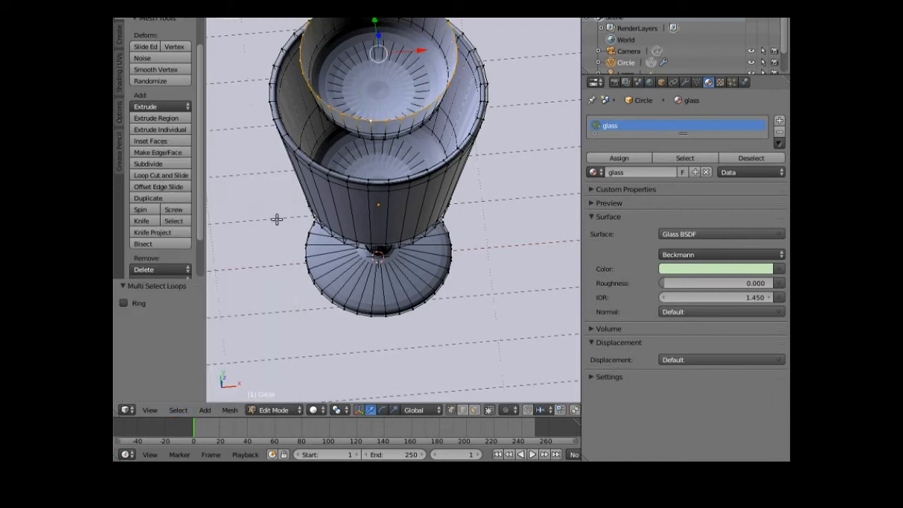
{"action": "key", "text": "f"}
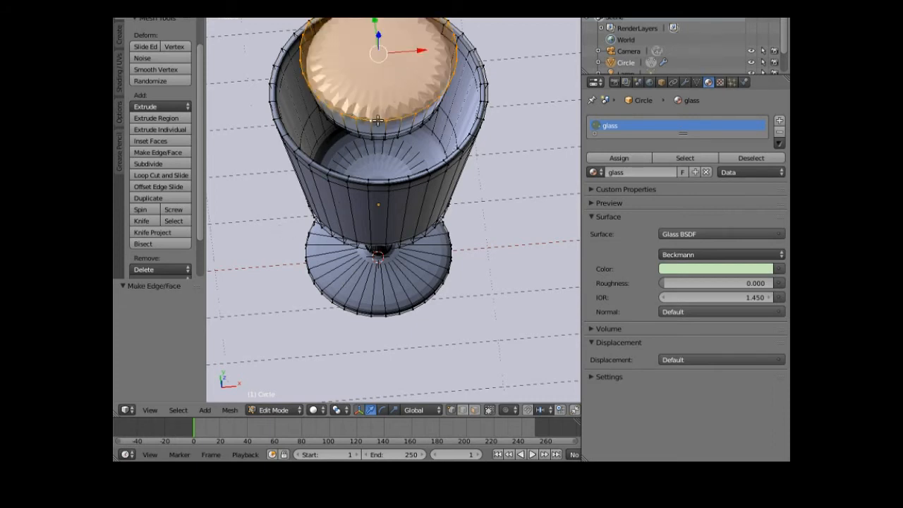
Step: Add one loop cut around the raised copy's side, slid about 0.79 toward its upper edge
{"action": "middle_click_drag", "start_coordinate": [378, 118], "coordinate": [381, 124]}
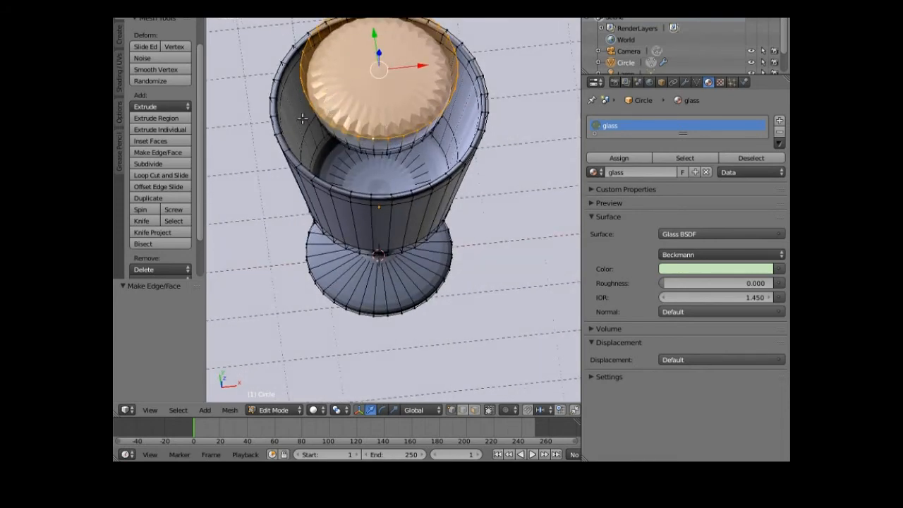
{"action": "left_click", "coordinate": [163, 173]}
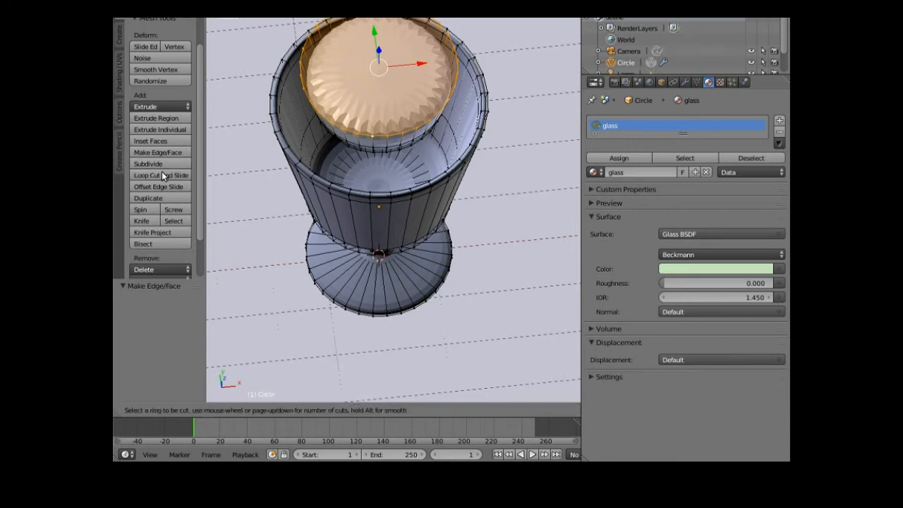
{"action": "left_click", "coordinate": [354, 141]}
{"action": "right_click", "coordinate": [354, 141]}
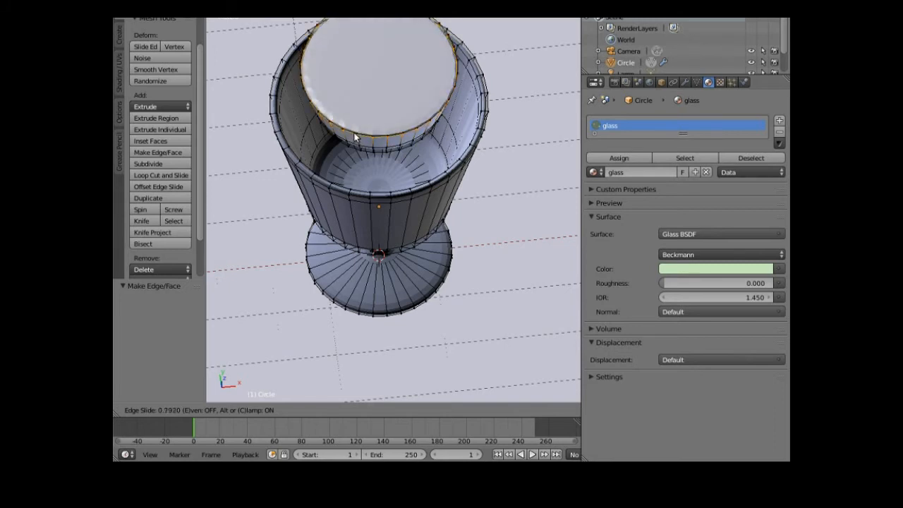
{"action": "left_click", "coordinate": [354, 135]}
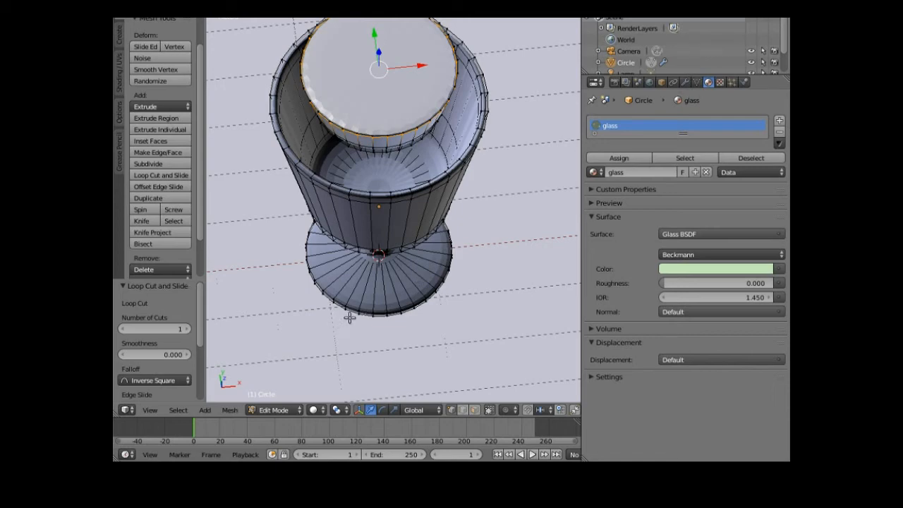
{"action": "scroll", "coordinate": [359, 306], "scroll_direction": "down", "scroll_amount": 1}
{"action": "scroll", "coordinate": [349, 313], "scroll_direction": "down", "scroll_amount": 1}
{"action": "mouse_move", "coordinate": [349, 312]}
{"action": "middle_mouse_down"}
{"action": "mouse_move", "coordinate": [338, 280]}
{"action": "mouse_move", "coordinate": [360, 278]}
{"action": "mouse_move", "coordinate": [356, 285]}
{"action": "middle_mouse_up"}
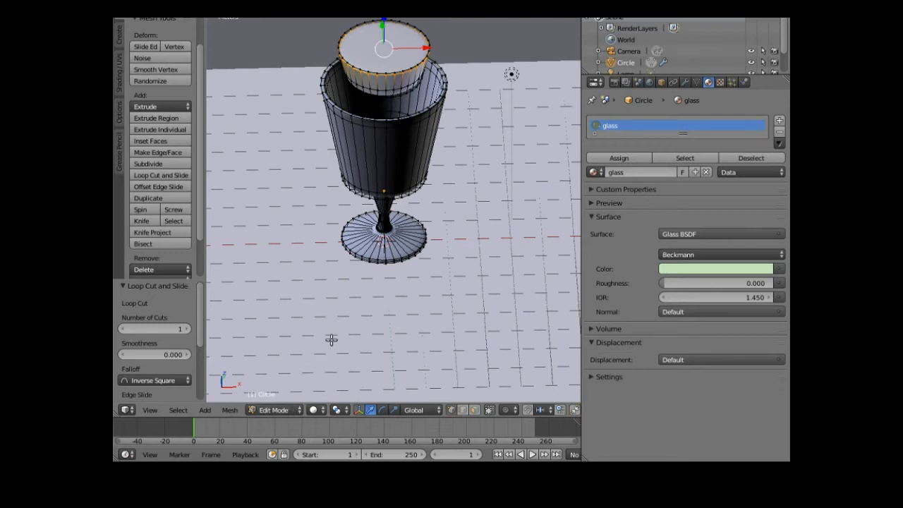
{"action": "key", "text": "a"}
{"action": "key", "text": "a"}
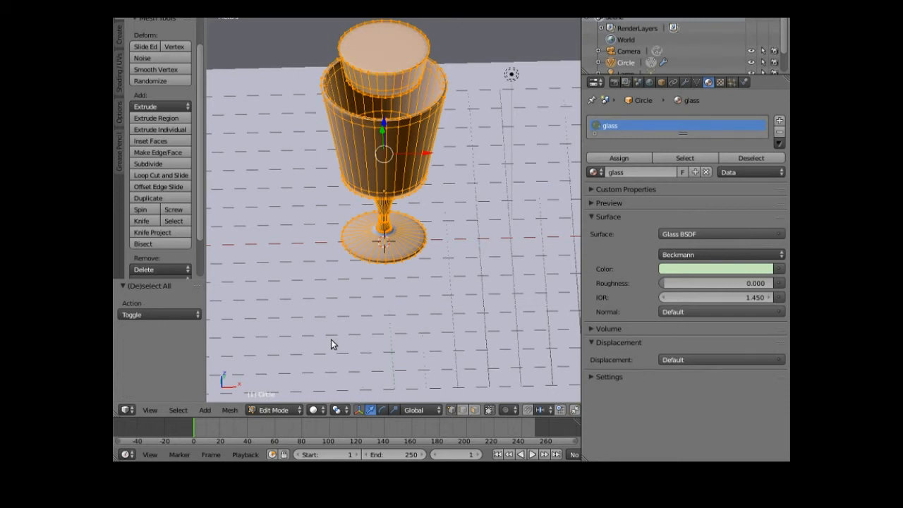
{"action": "key", "text": "ctrl+p"}
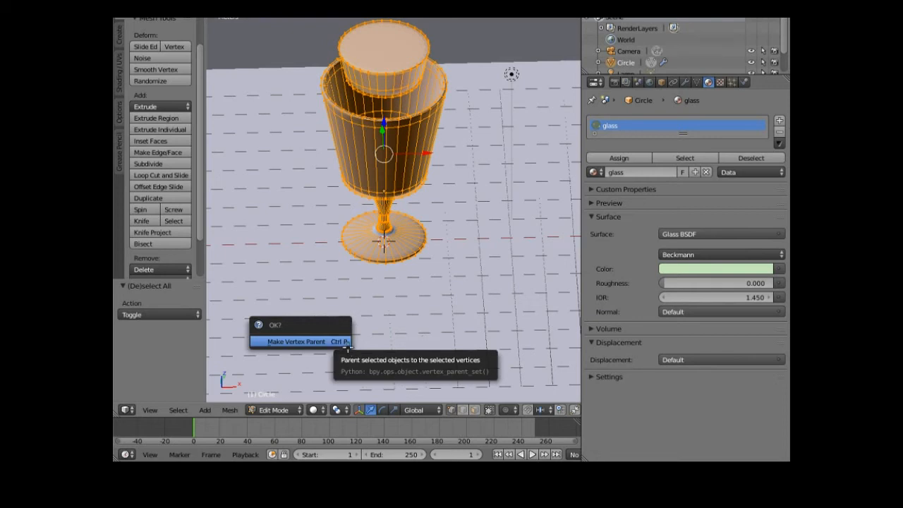
Step: Return to Object Mode and keep the goblet selected rather than the floor plane
{"action": "left_click", "coordinate": [286, 409]}
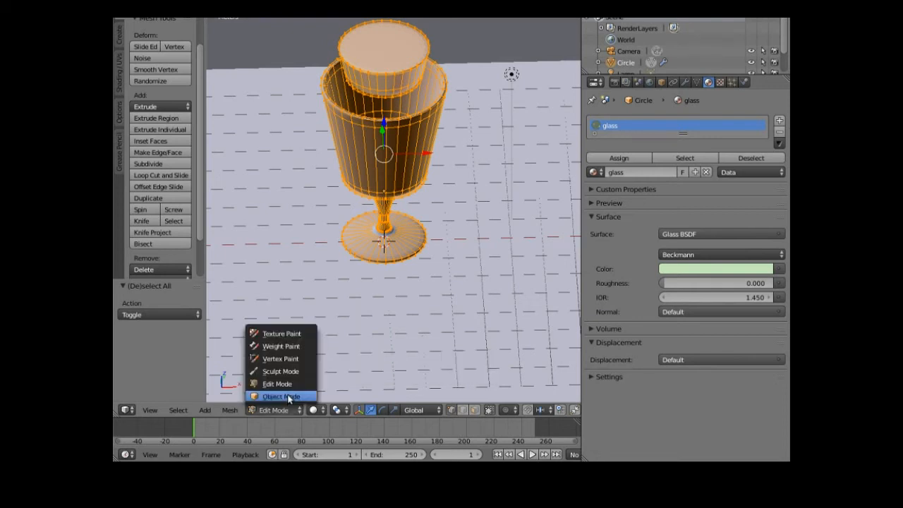
{"action": "left_click", "coordinate": [283, 396]}
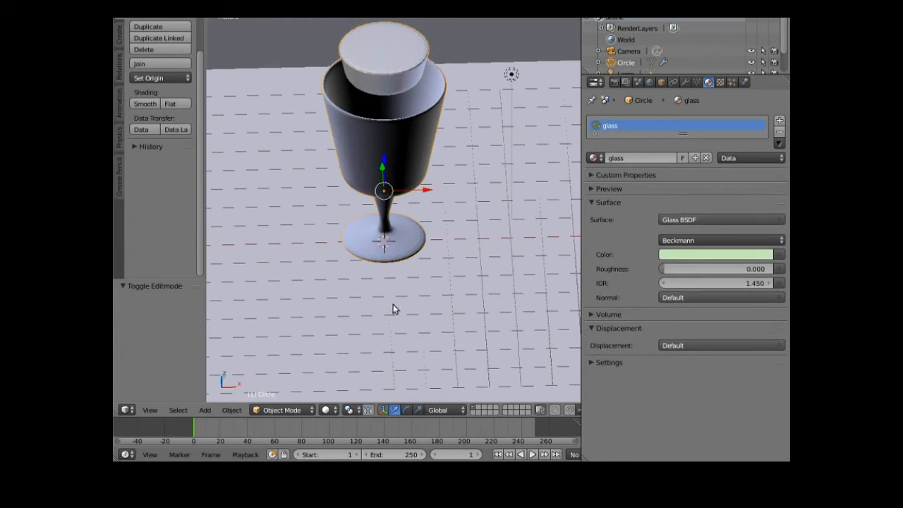
{"action": "right_click", "coordinate": [395, 172]}
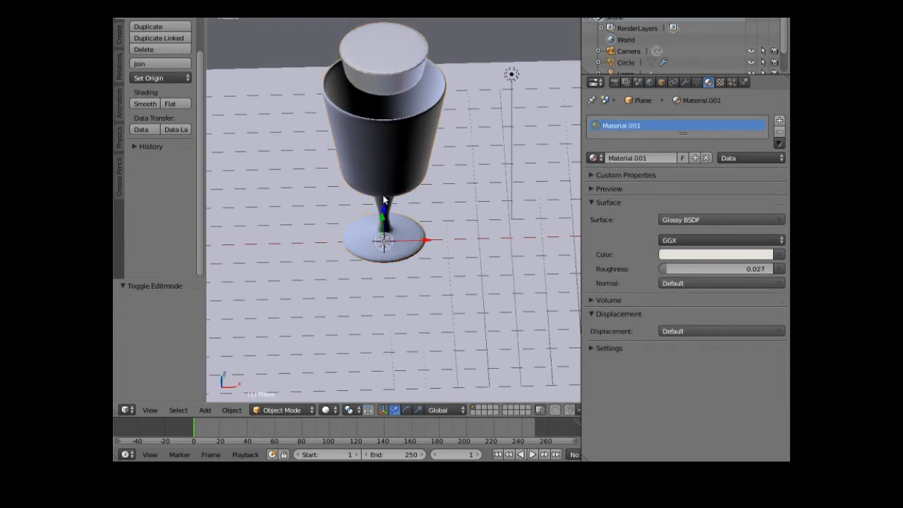
{"action": "right_click", "coordinate": [380, 174]}
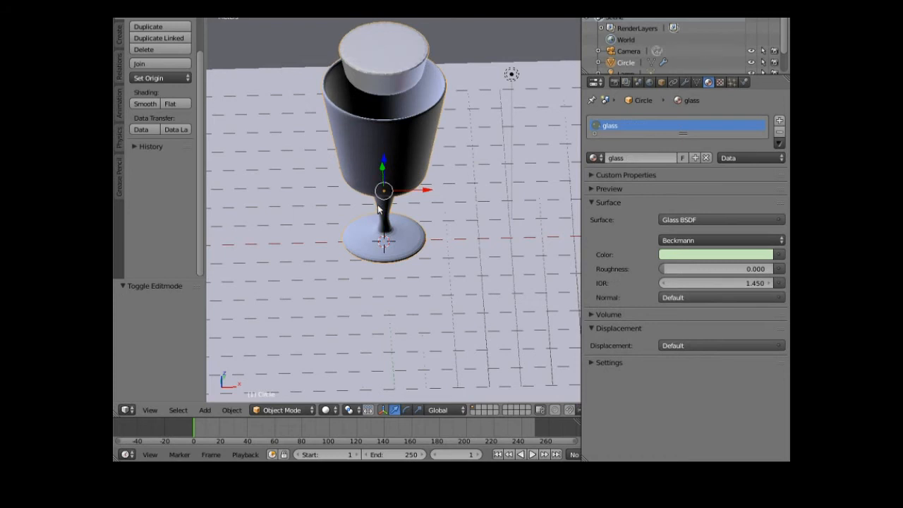
Step: Separate the goblet mesh by loose parts so the raised copy becomes its own object
{"action": "key", "text": "ctrl+p"}
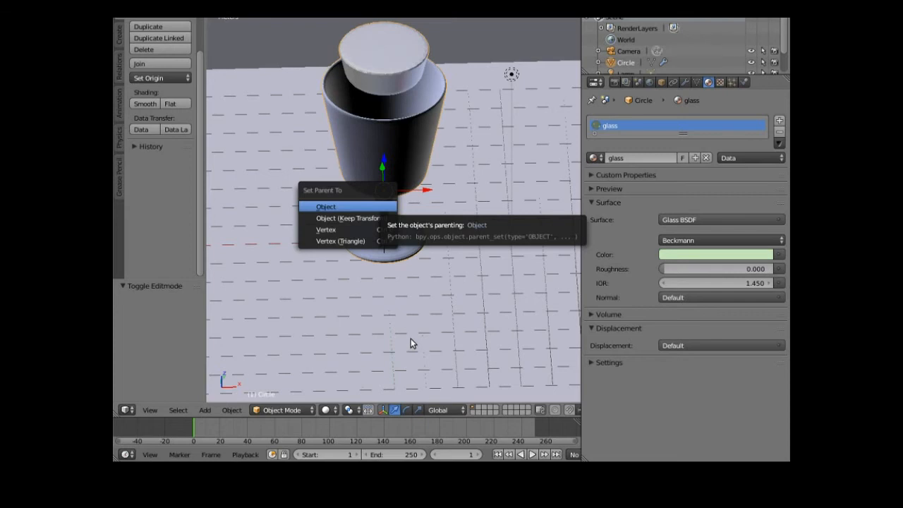
{"action": "key", "text": "Escape"}
{"action": "key", "text": "space"}
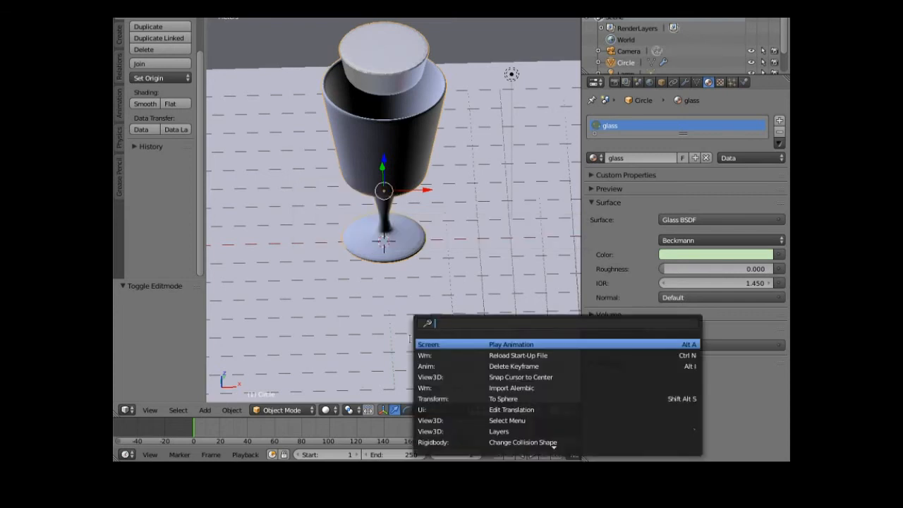
{"action": "type", "text": "se"}
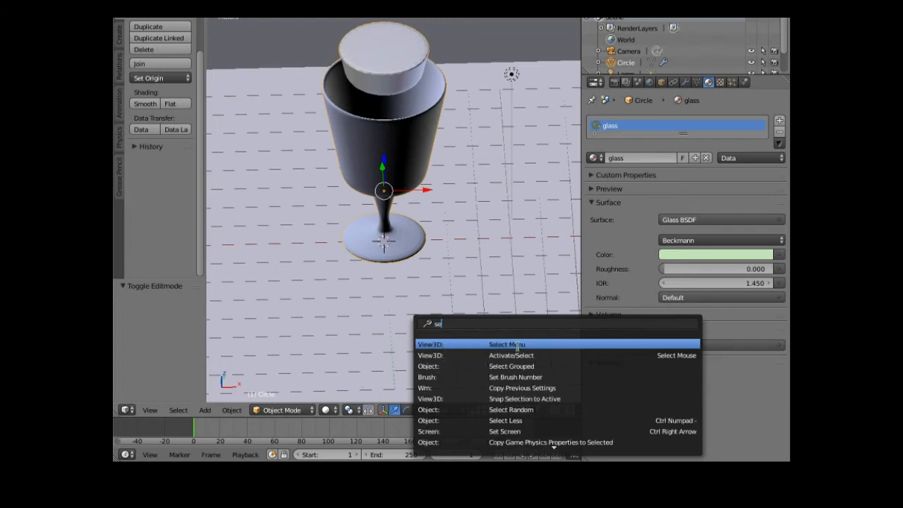
{"action": "type", "text": "p"}
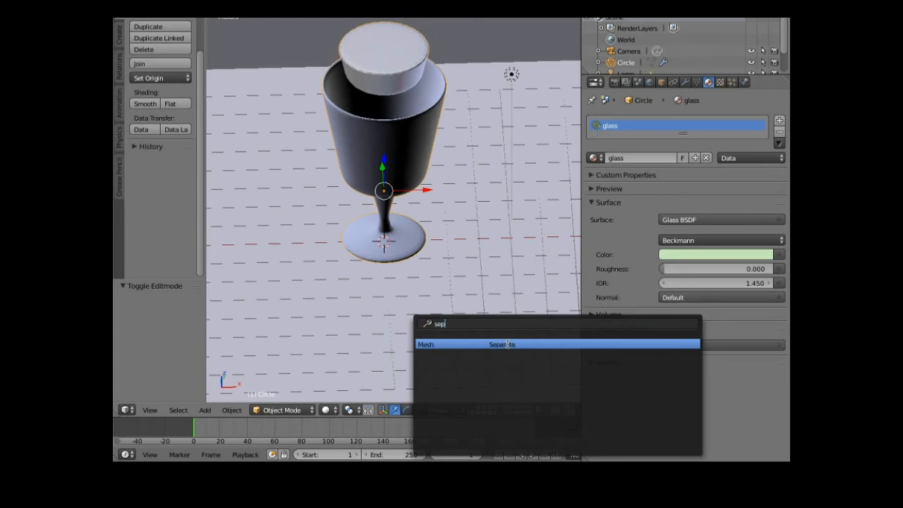
{"action": "left_click", "coordinate": [507, 344]}
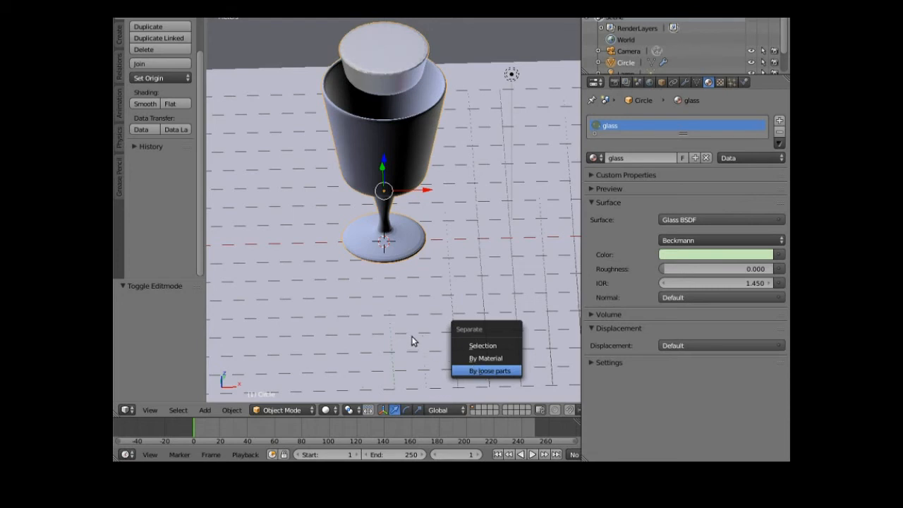
{"action": "key", "text": "Return"}
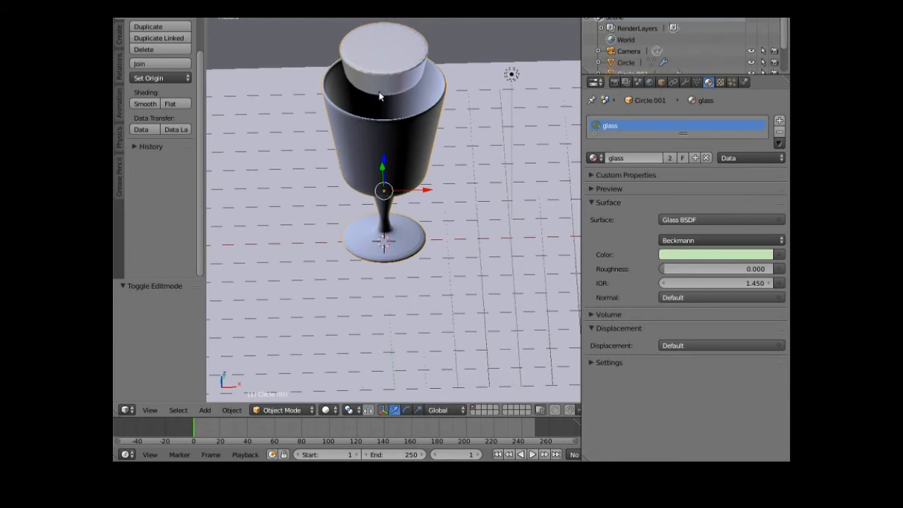
Step: Select the goblet object and rename it glass
{"action": "right_click", "coordinate": [375, 168]}
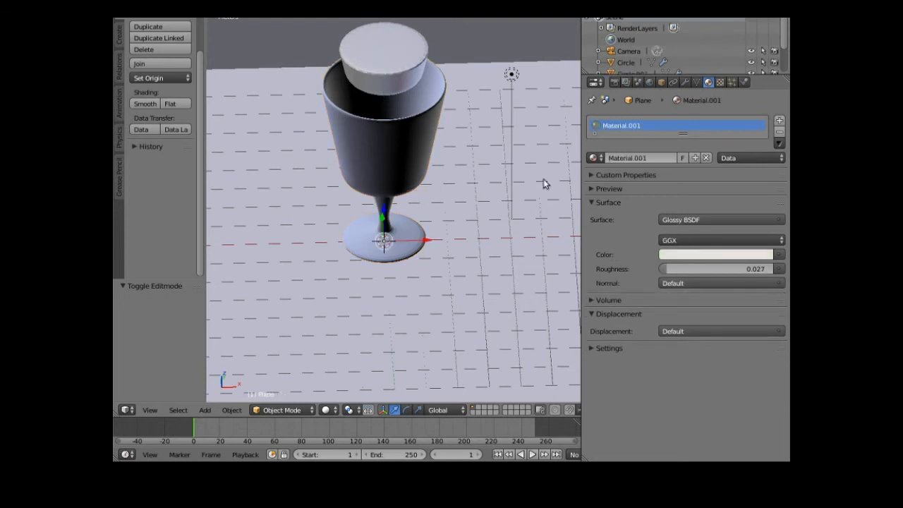
{"action": "left_click", "coordinate": [661, 82]}
{"action": "right_click", "coordinate": [396, 164]}
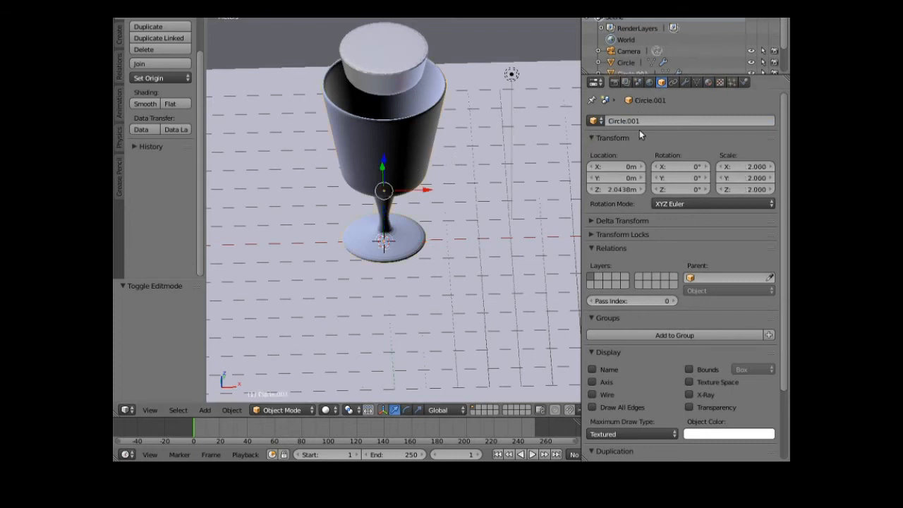
{"action": "left_click", "coordinate": [642, 121]}
{"action": "type", "text": "glass"}
{"action": "key", "text": "Return"}
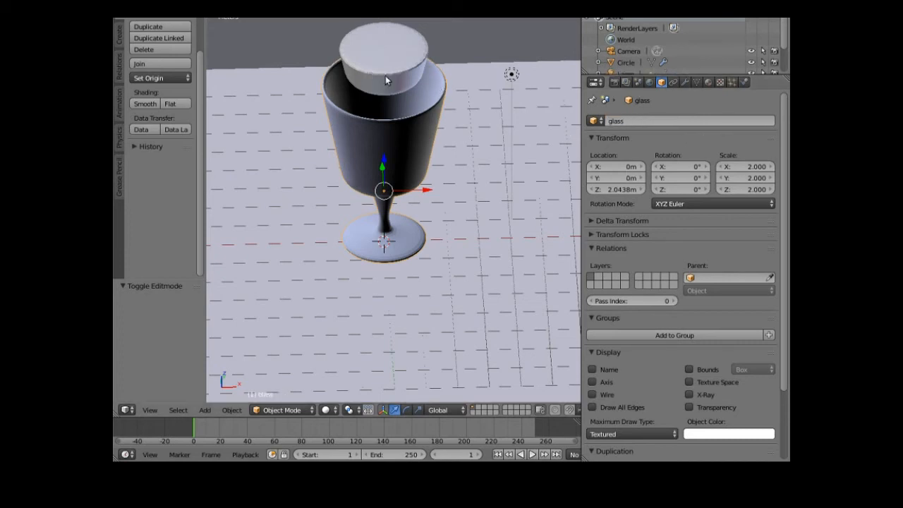
Step: Select the raised copy above the goblet and rename the object wine
{"action": "right_click", "coordinate": [384, 76]}
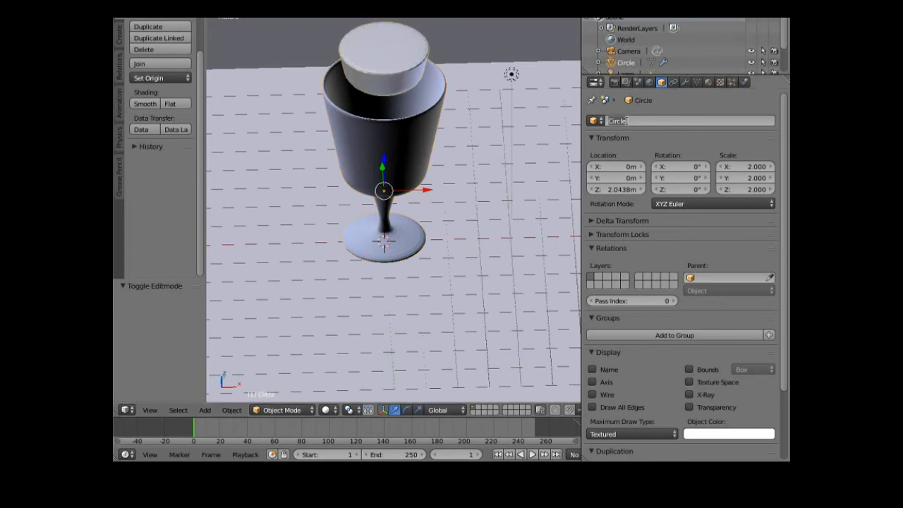
{"action": "type", "text": "l"}
{"action": "type", "text": "ine"}
{"action": "key", "text": "Return"}
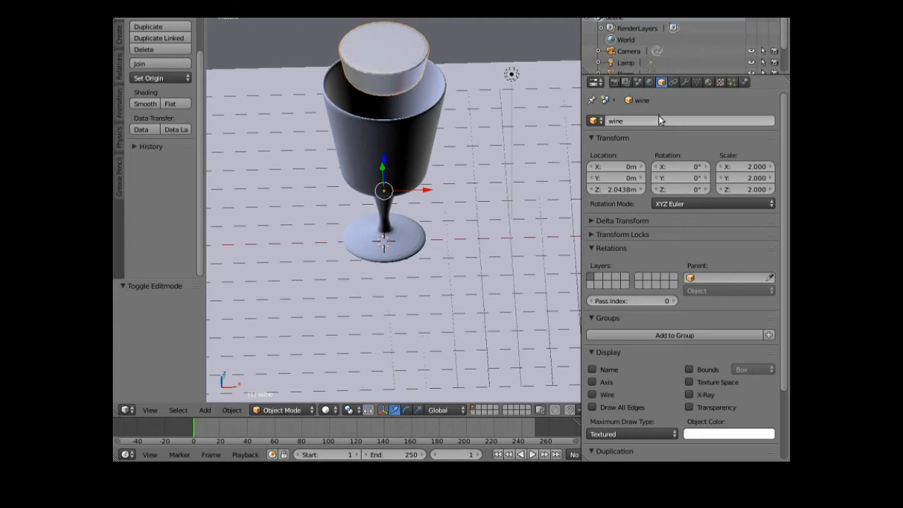
Step: Replace the wine object's glass material with a new material that uses the Glass BSDF surface
{"action": "left_click", "coordinate": [709, 82]}
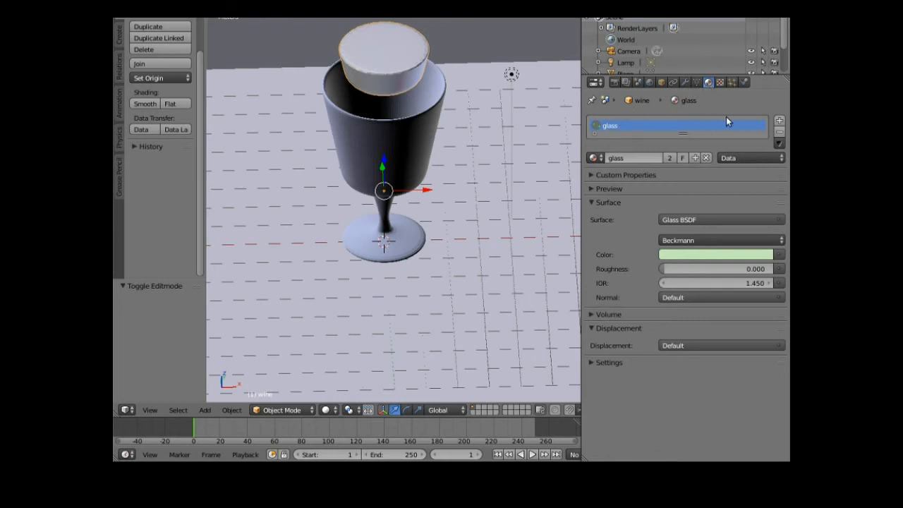
{"action": "left_click", "coordinate": [780, 132]}
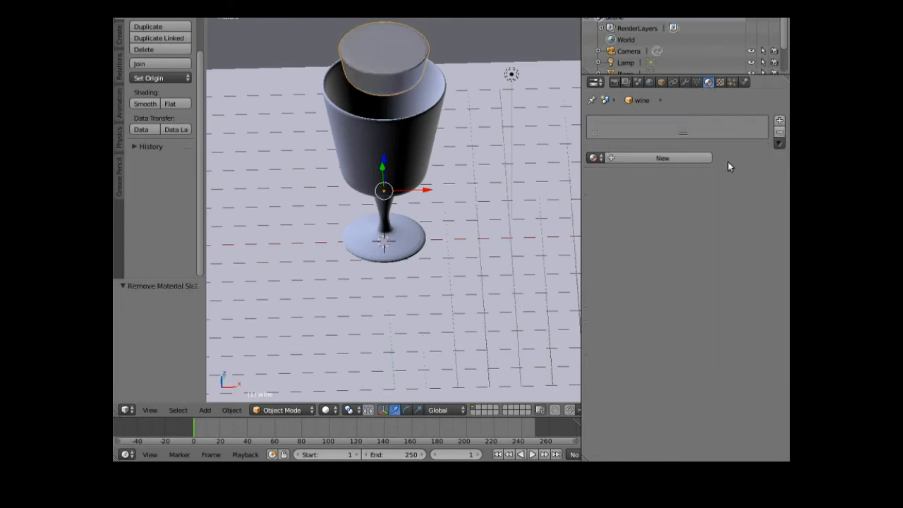
{"action": "left_click", "coordinate": [780, 121]}
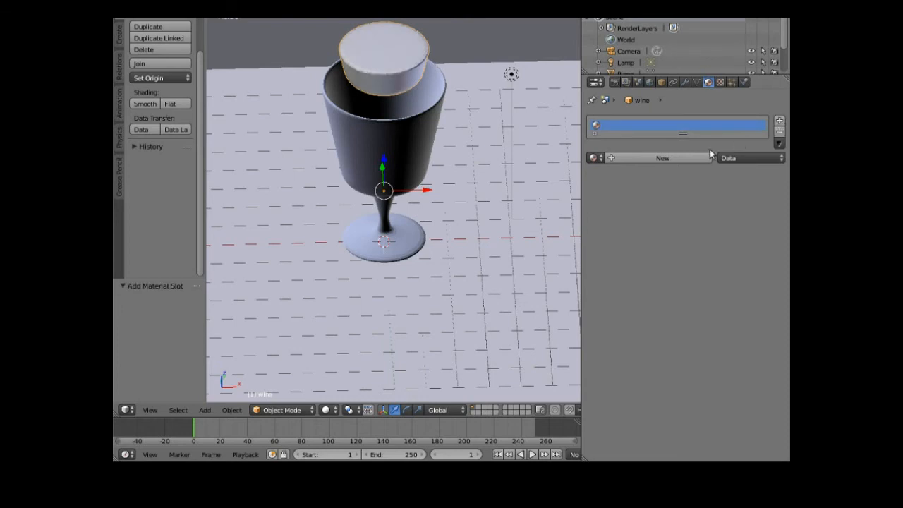
{"action": "left_click", "coordinate": [614, 158]}
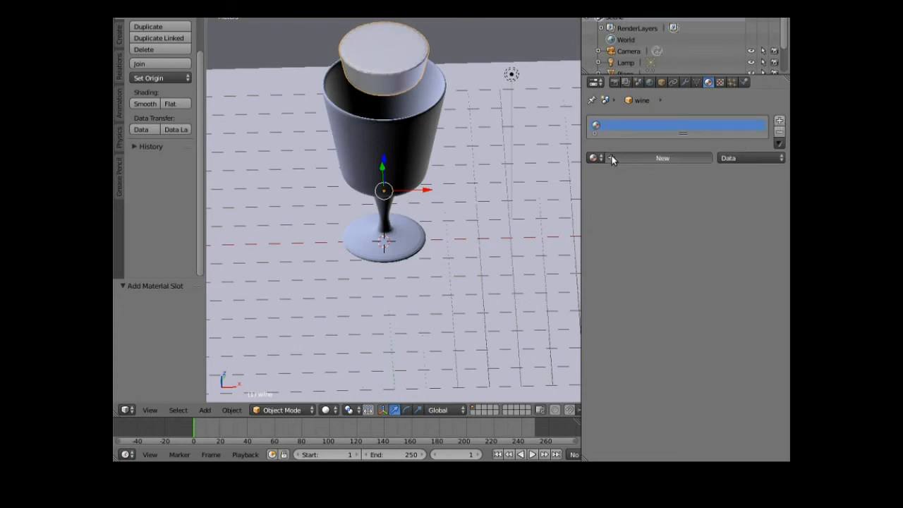
{"action": "left_click", "coordinate": [685, 220]}
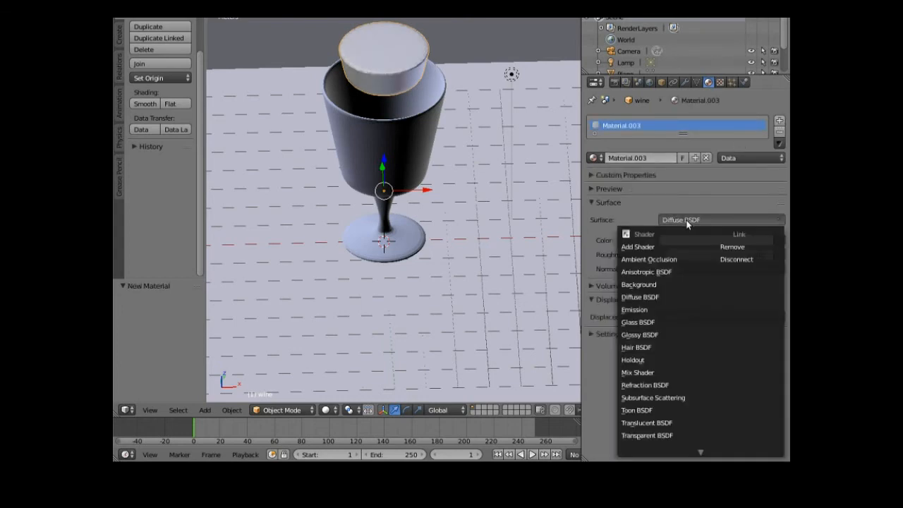
{"action": "left_click", "coordinate": [638, 323]}
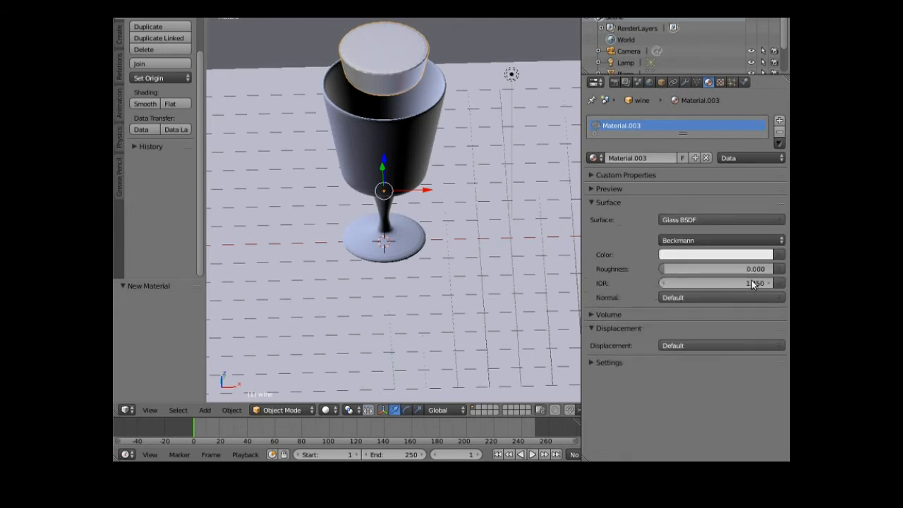
Step: Set the wine material's IOR to 1.150 and its colour to pink
{"action": "left_click_drag", "start_coordinate": [716, 283], "coordinate": [698, 283]}
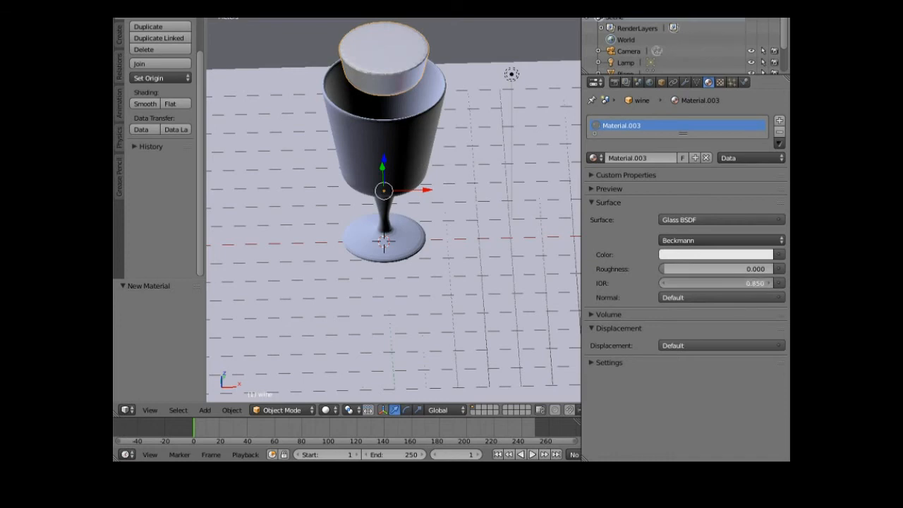
{"action": "left_click_drag", "start_coordinate": [730, 283], "coordinate": [731, 283]}
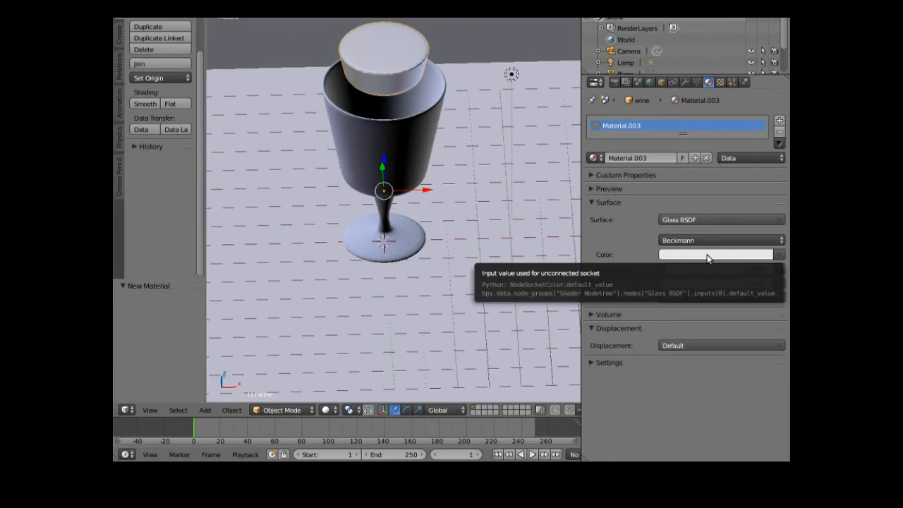
{"action": "left_click", "coordinate": [707, 255]}
{"action": "left_click_drag", "start_coordinate": [711, 137], "coordinate": [710, 165]}
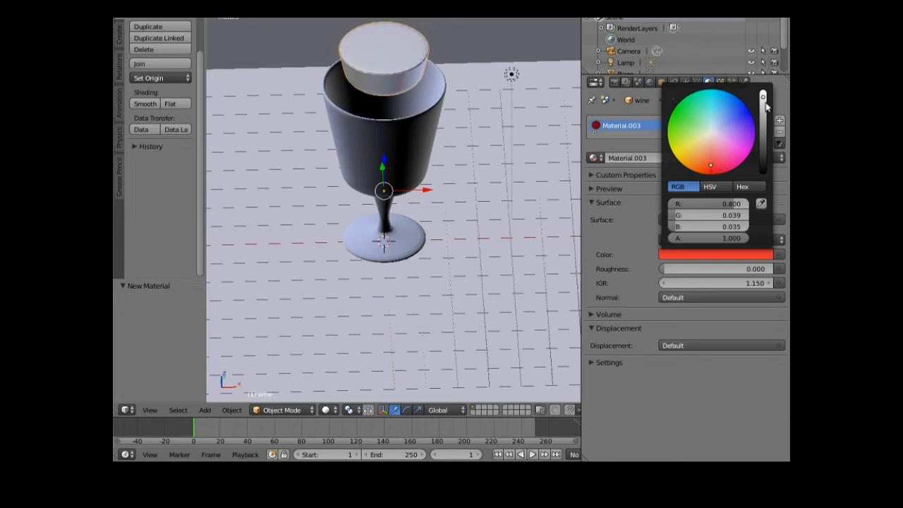
{"action": "left_click_drag", "start_coordinate": [764, 99], "coordinate": [764, 107]}
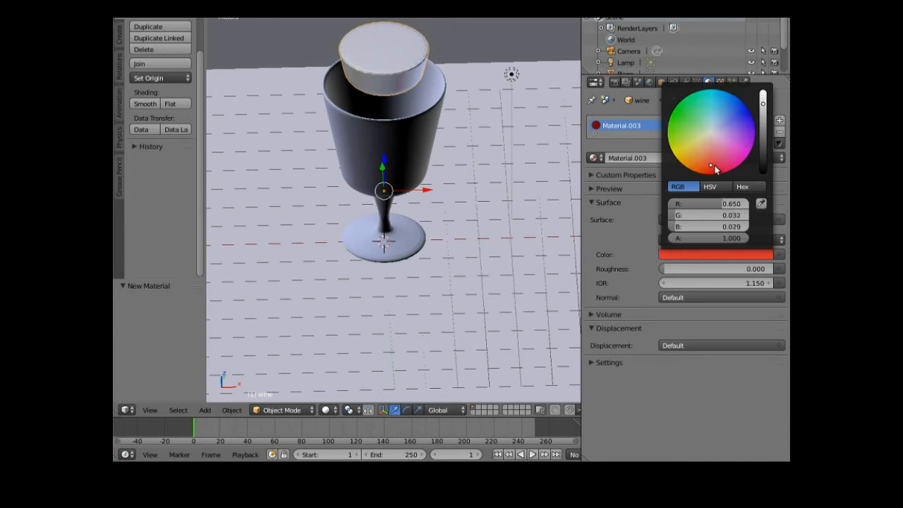
{"action": "mouse_move", "coordinate": [714, 168]}
{"action": "left_mouse_down"}
{"action": "mouse_move", "coordinate": [725, 157]}
{"action": "mouse_move", "coordinate": [719, 148]}
{"action": "left_mouse_up"}
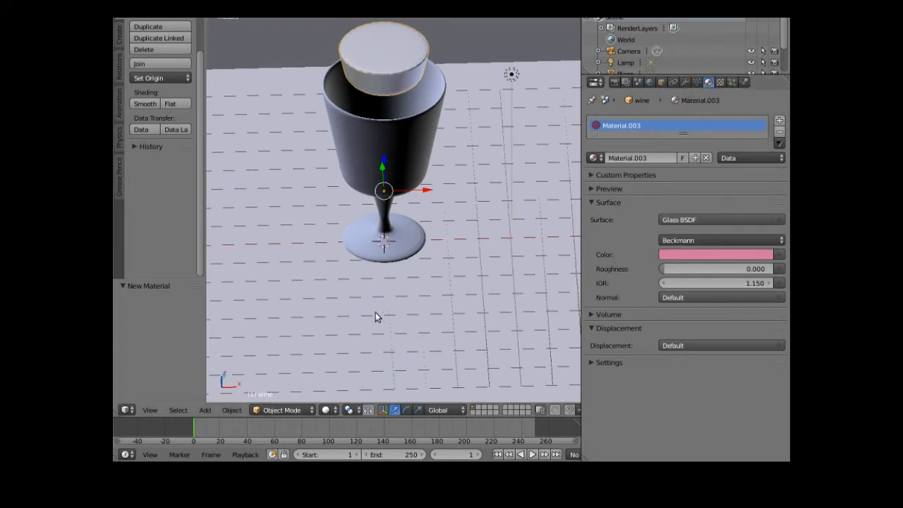
Step: Preview the scene in Rendered viewport shading, and return to Solid shading
{"action": "left_click", "coordinate": [326, 409]}
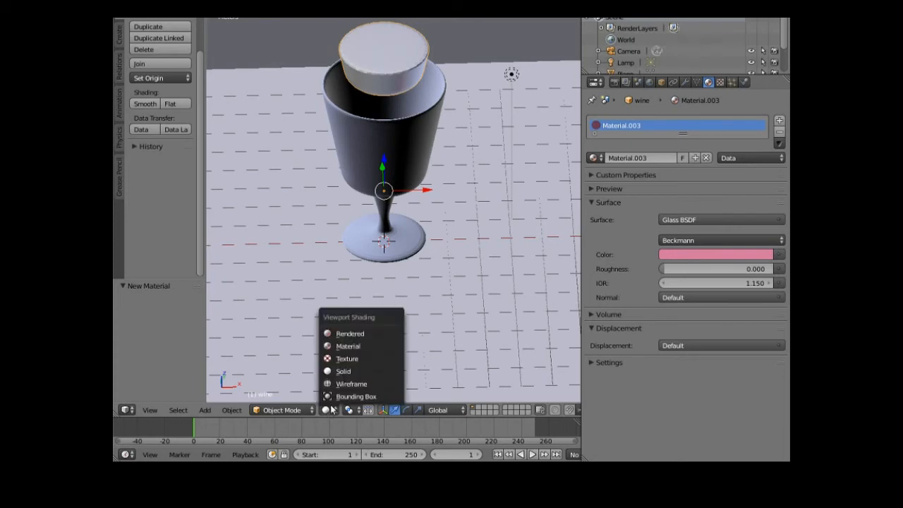
{"action": "left_click", "coordinate": [358, 335]}
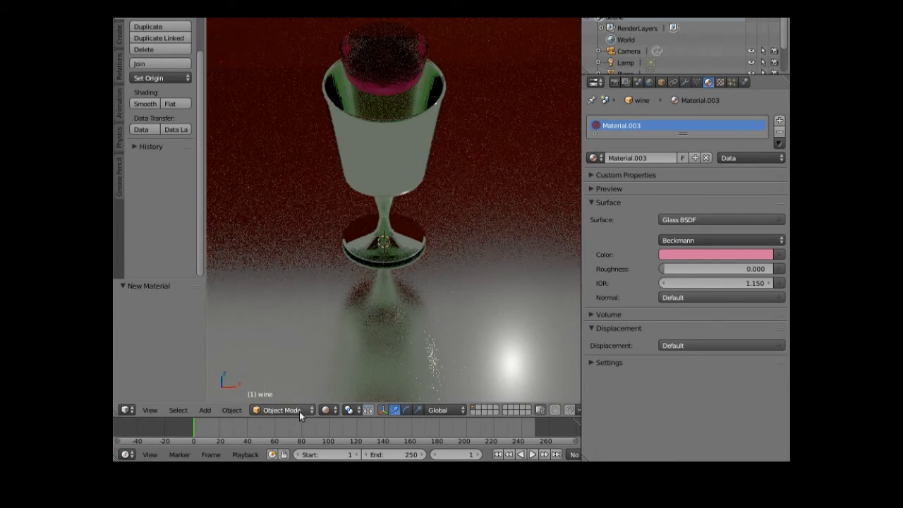
{"action": "left_click", "coordinate": [328, 410]}
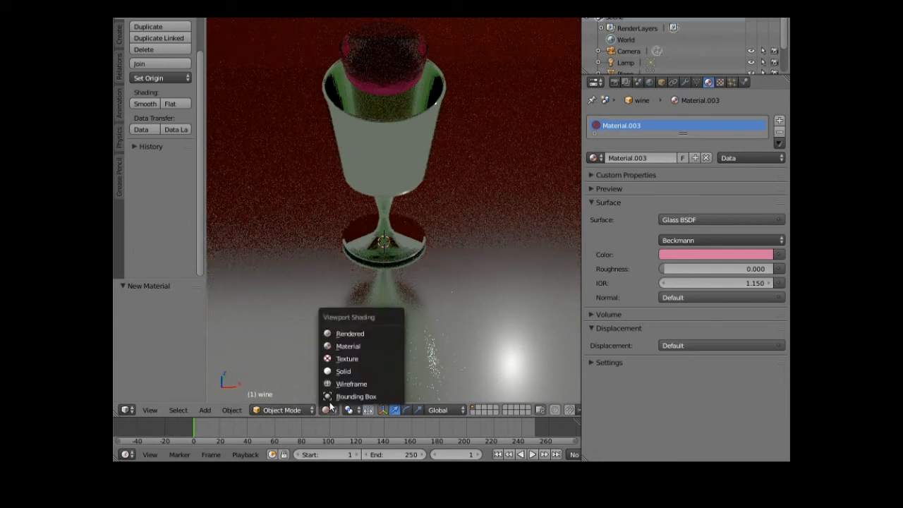
{"action": "left_click", "coordinate": [351, 371]}
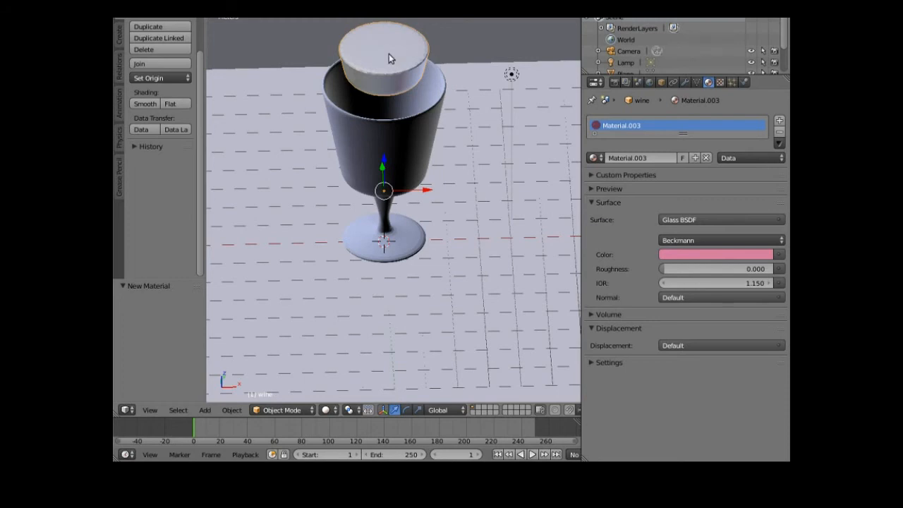
Step: Move the glass down about 6.98 cm along Z and lower the wine about 2.44 m into the bowl
{"action": "right_click", "coordinate": [384, 158]}
{"action": "left_click_drag", "start_coordinate": [385, 158], "coordinate": [386, 158]}
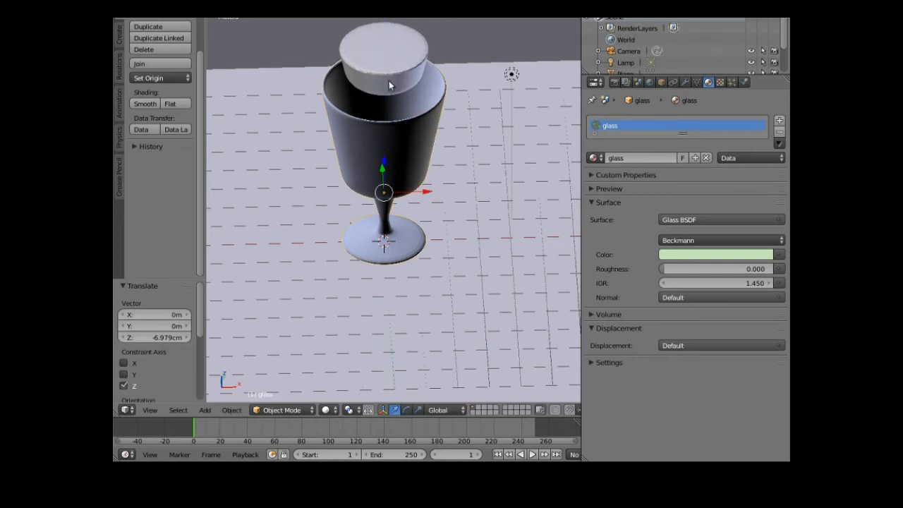
{"action": "right_click", "coordinate": [384, 159]}
{"action": "left_click_drag", "start_coordinate": [384, 160], "coordinate": [372, 240]}
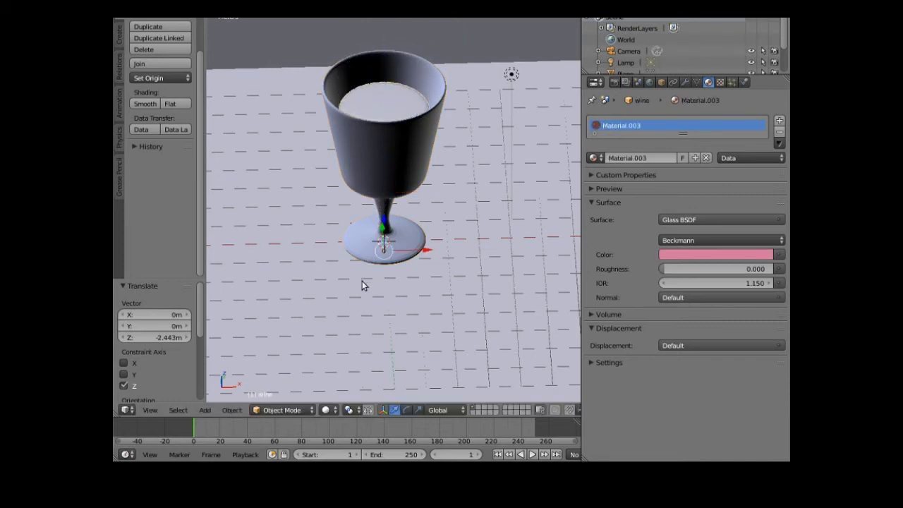
Step: In a wireframe front view, lower the wine about 1.19 m and another 10.7 cm along Z to fit the bowl's bottom
{"action": "left_click", "coordinate": [328, 411]}
{"action": "left_click", "coordinate": [353, 383]}
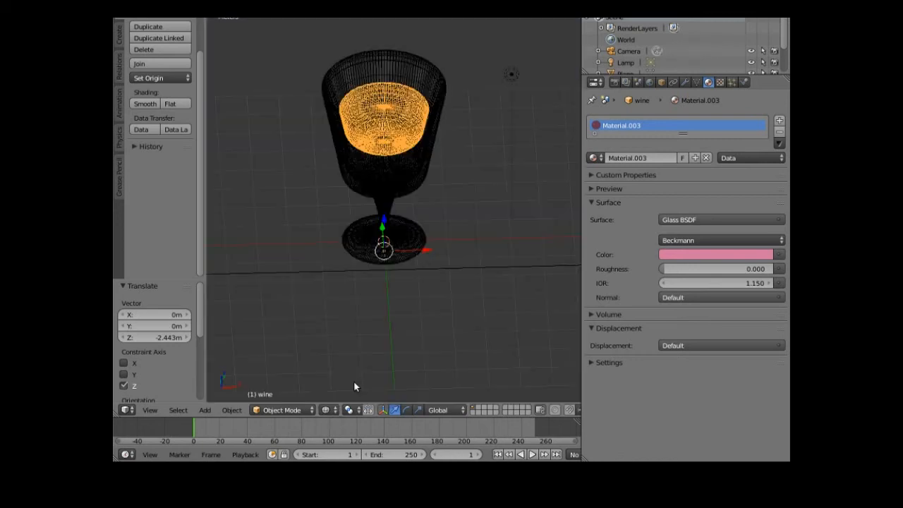
{"action": "left_click", "coordinate": [150, 409]}
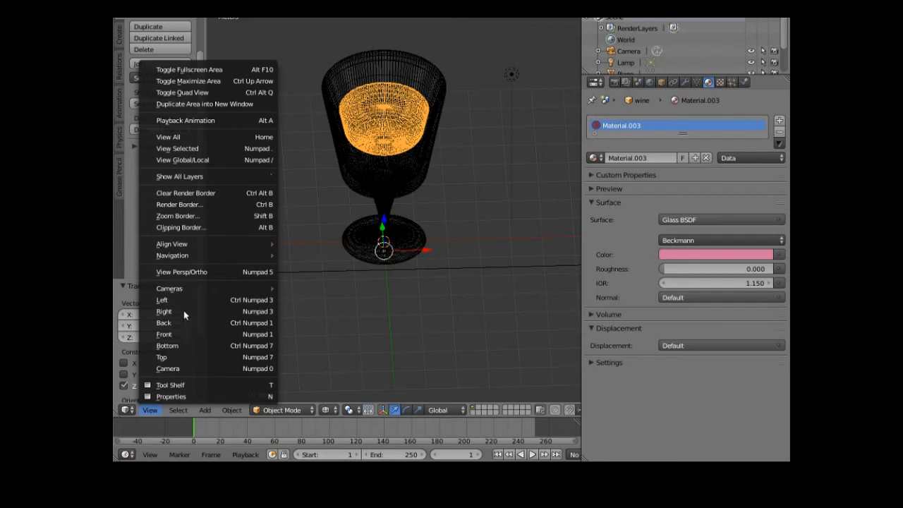
{"action": "left_click", "coordinate": [181, 332]}
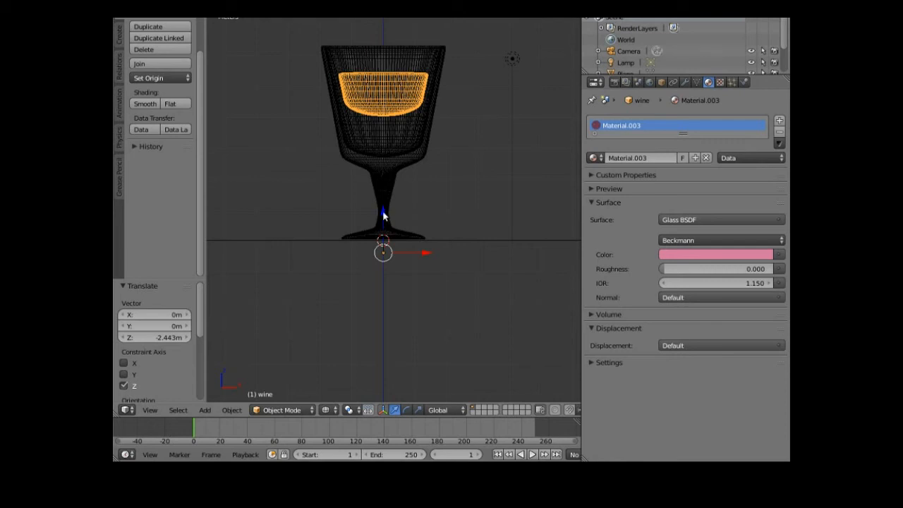
{"action": "left_click_drag", "start_coordinate": [383, 217], "coordinate": [395, 235]}
{"action": "scroll", "coordinate": [395, 236], "scroll_direction": "up", "scroll_amount": 2}
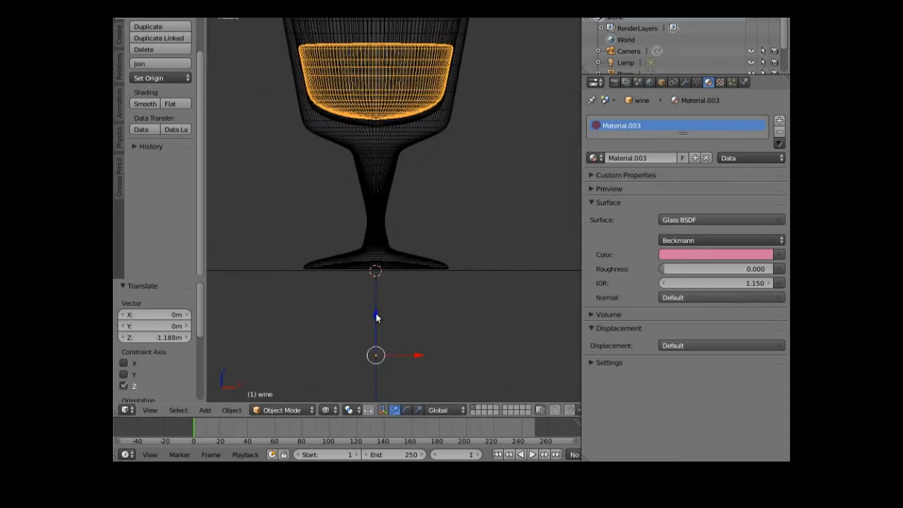
{"action": "left_click_drag", "start_coordinate": [375, 313], "coordinate": [375, 320]}
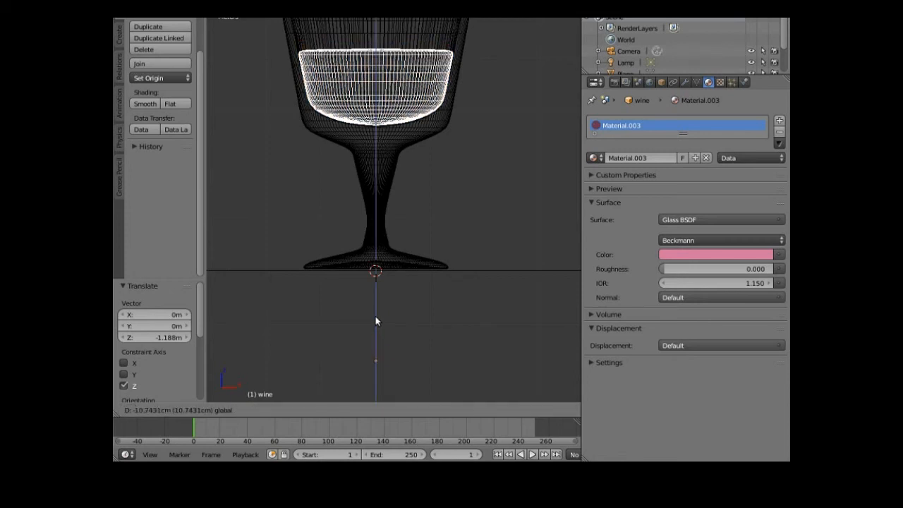
{"action": "left_click", "coordinate": [315, 270]}
Step: Preview the glass and wine in Rendered viewport shading, and return to Solid shading
{"action": "scroll", "coordinate": [314, 264], "scroll_direction": "down", "scroll_amount": 5}
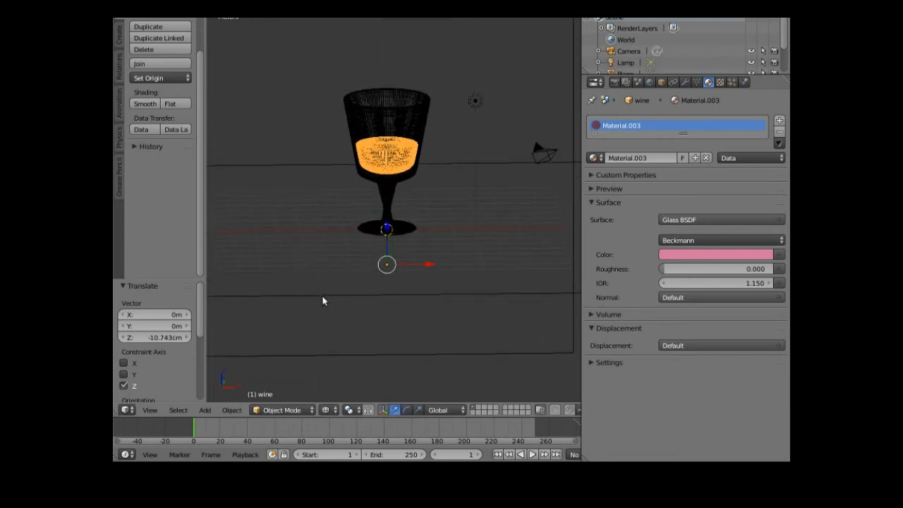
{"action": "left_click", "coordinate": [327, 410]}
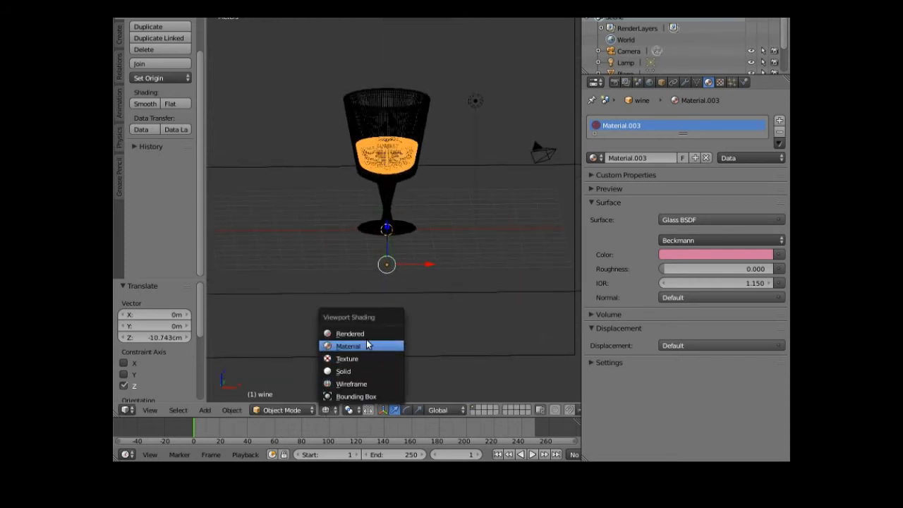
{"action": "left_click", "coordinate": [366, 334]}
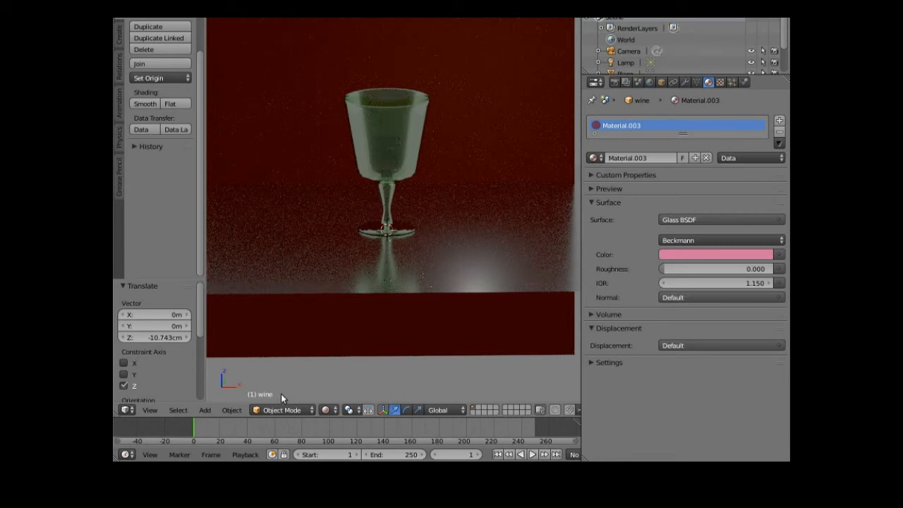
{"action": "left_click", "coordinate": [296, 410]}
{"action": "left_click", "coordinate": [327, 410]}
{"action": "left_click", "coordinate": [352, 370]}
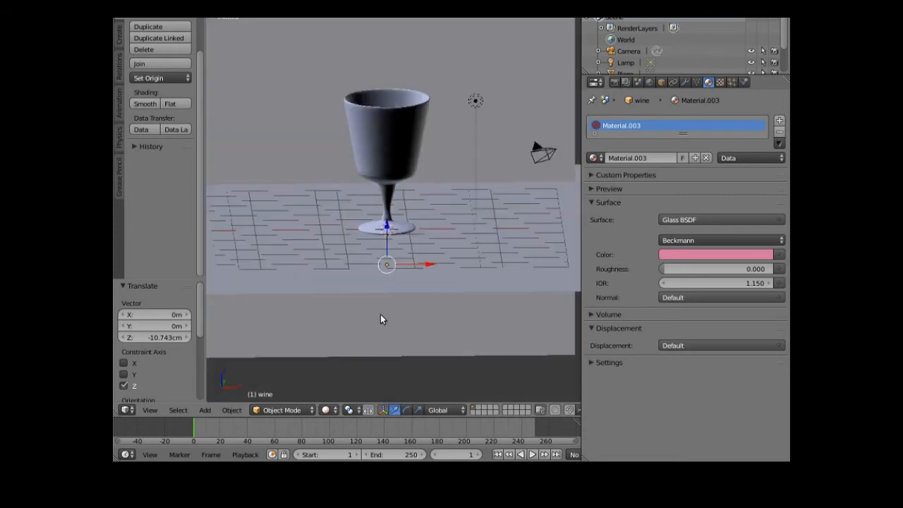
Step: Align the active camera to a perspective view looking down at the glass from the front
{"action": "middle_click_drag", "start_coordinate": [404, 270], "coordinate": [397, 302]}
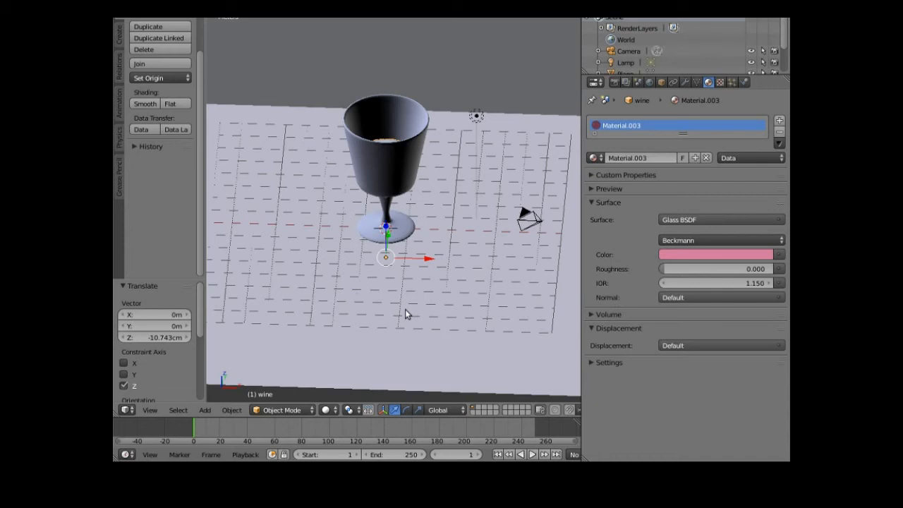
{"action": "left_click", "coordinate": [151, 411]}
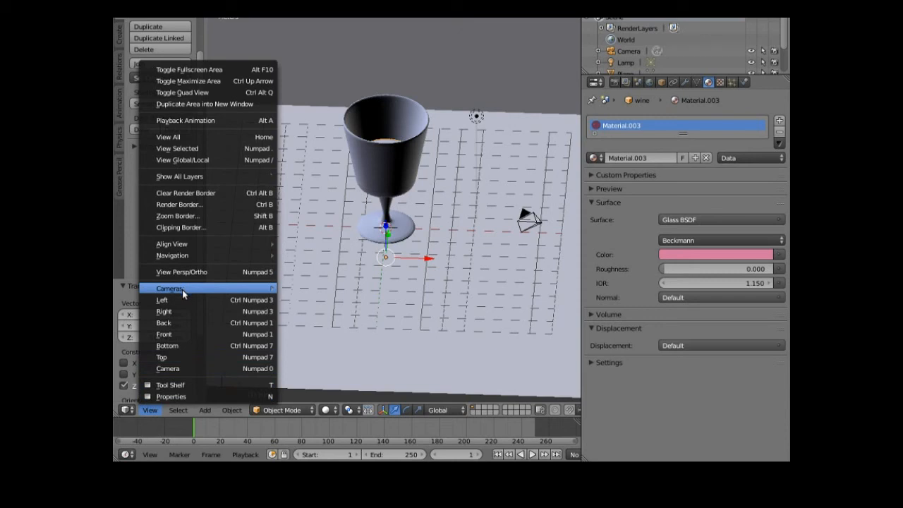
{"action": "mouse_move", "coordinate": [198, 244]}
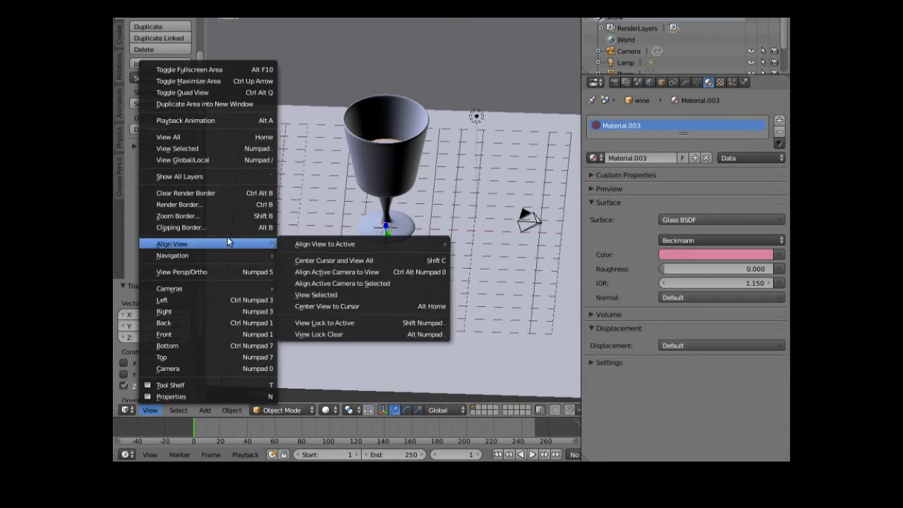
{"action": "left_click", "coordinate": [343, 274]}
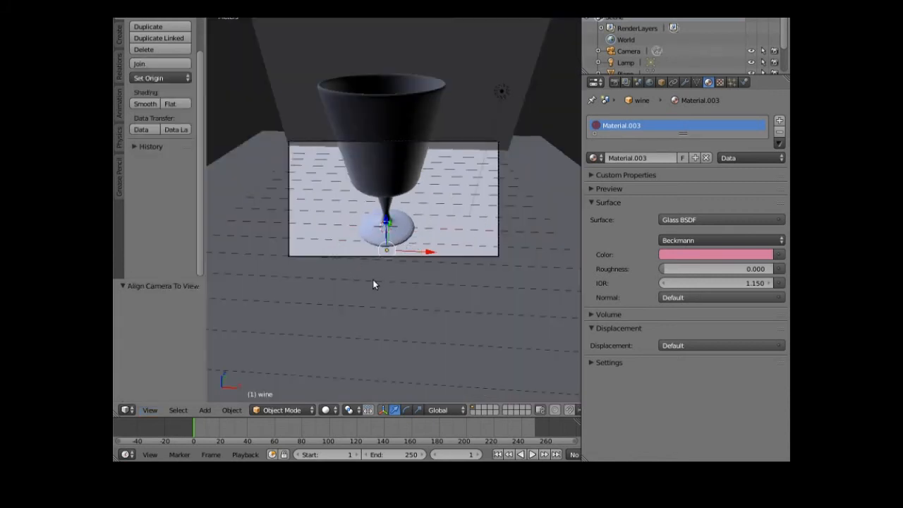
Step: Move the camera about -29.3 cm in X, 1.65 m in Y and 2.28 m in Z, and set its focal length to 37.34 mm
{"action": "right_click", "coordinate": [475, 261]}
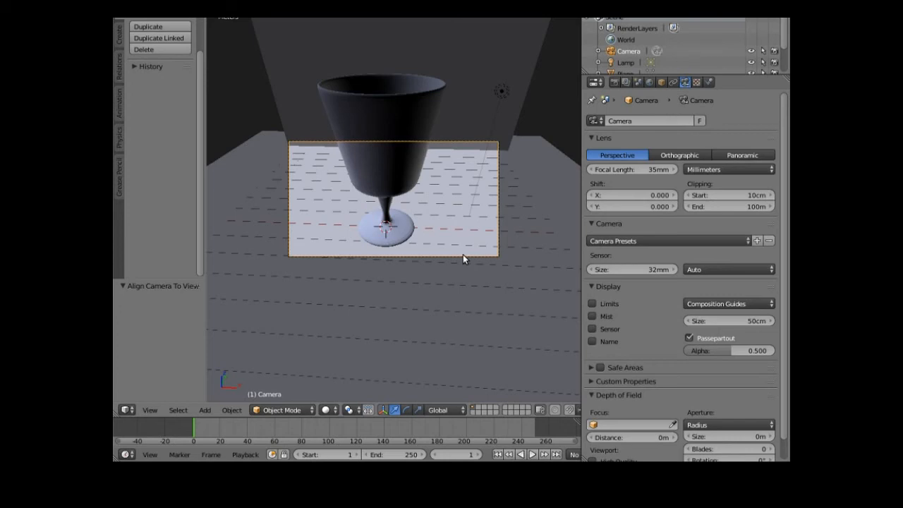
{"action": "key", "text": "g"}
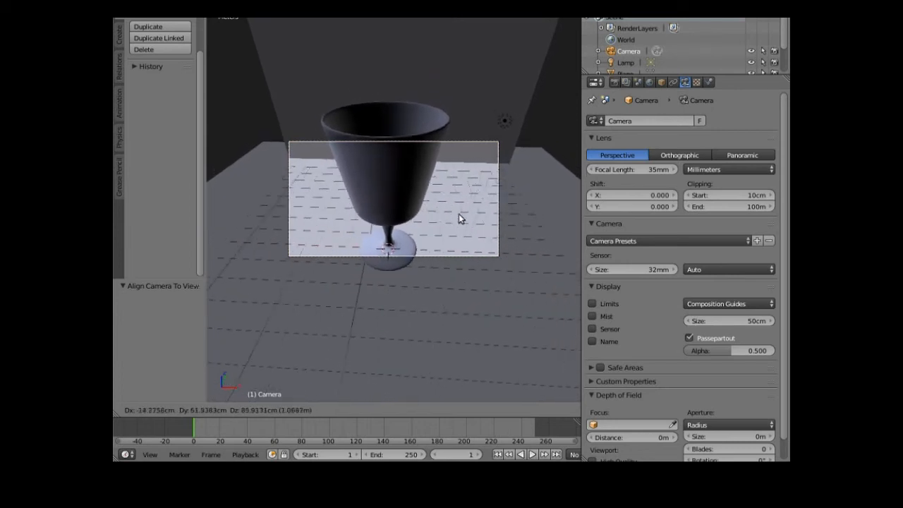
{"action": "left_click", "coordinate": [455, 151]}
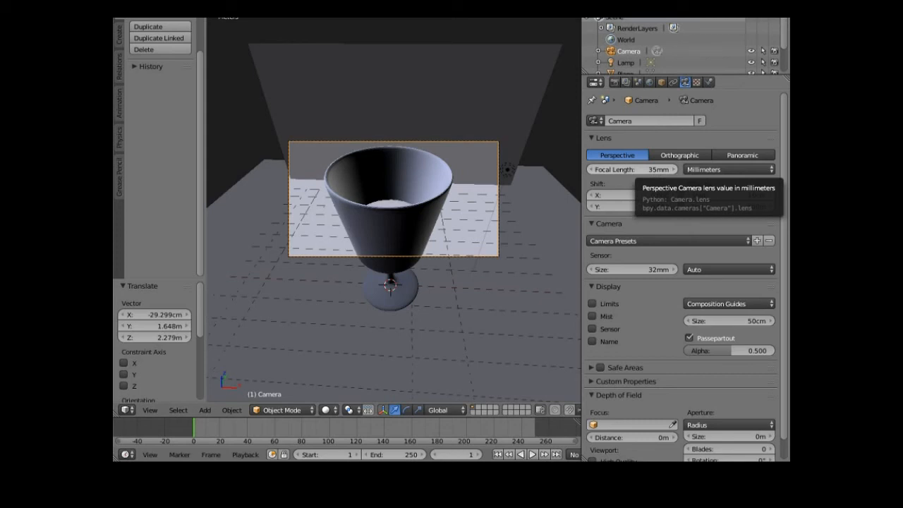
{"action": "mouse_move", "coordinate": [633, 170]}
{"action": "left_mouse_down"}
{"action": "mouse_move", "coordinate": [604, 170]}
{"action": "mouse_move", "coordinate": [634, 169]}
{"action": "left_mouse_up"}
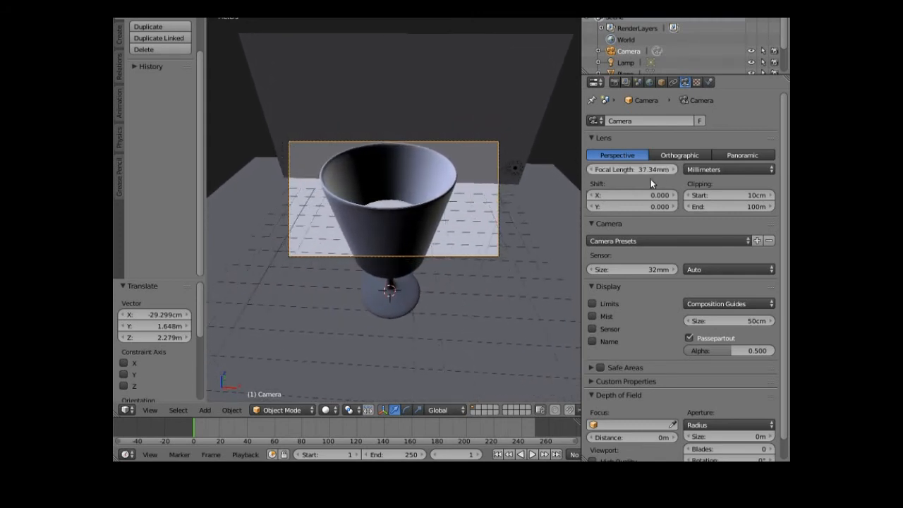
Step: Move the camera back 4.25 m along Y in top view, and rotate it to X 62.504° and Z 1.109° in camera view
{"action": "left_click", "coordinate": [149, 410]}
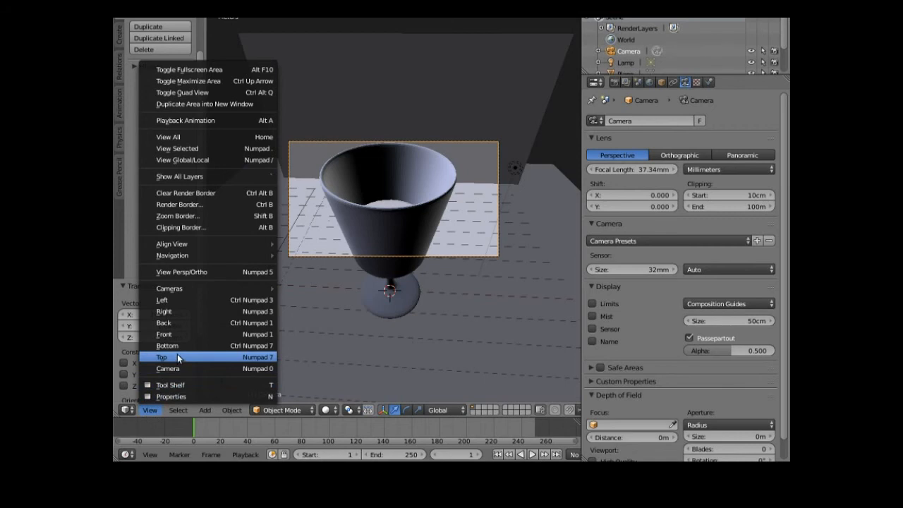
{"action": "left_click", "coordinate": [177, 353]}
{"action": "left_click_drag", "start_coordinate": [399, 305], "coordinate": [183, 412]}
{"action": "left_click", "coordinate": [150, 410]}
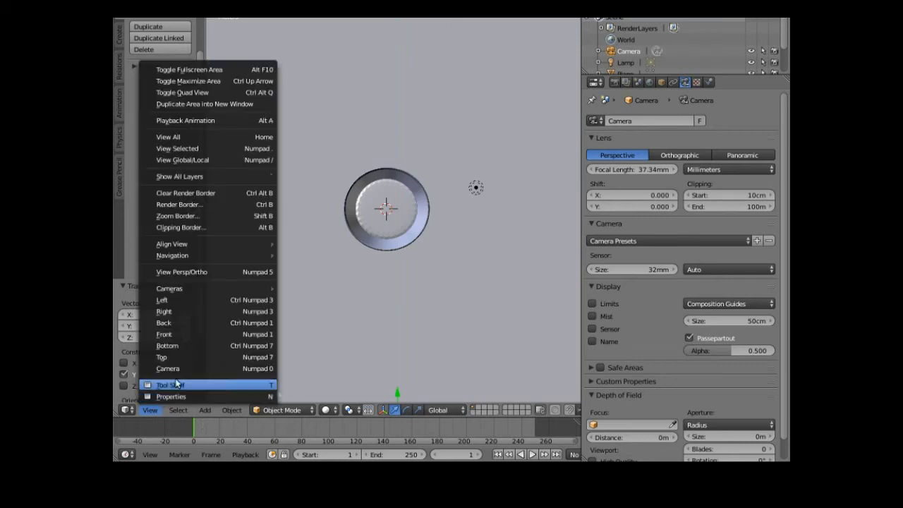
{"action": "left_click", "coordinate": [182, 370]}
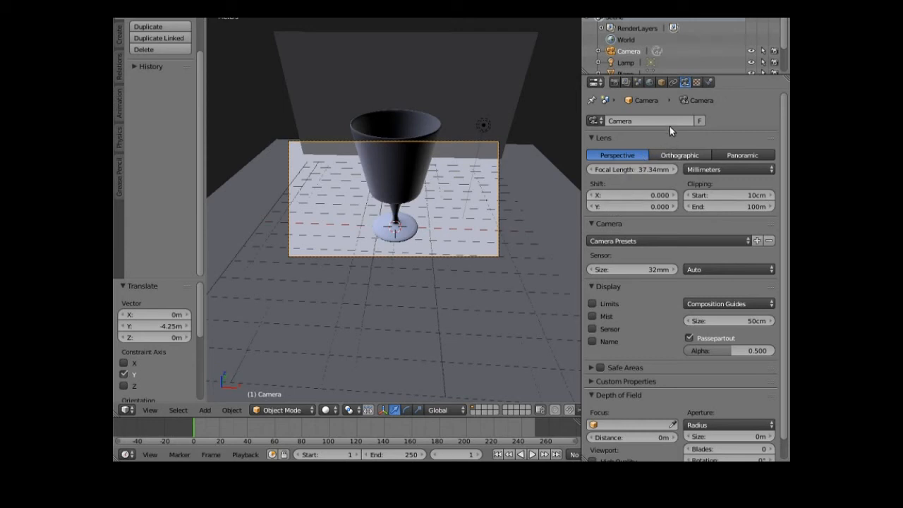
{"action": "left_click", "coordinate": [662, 84]}
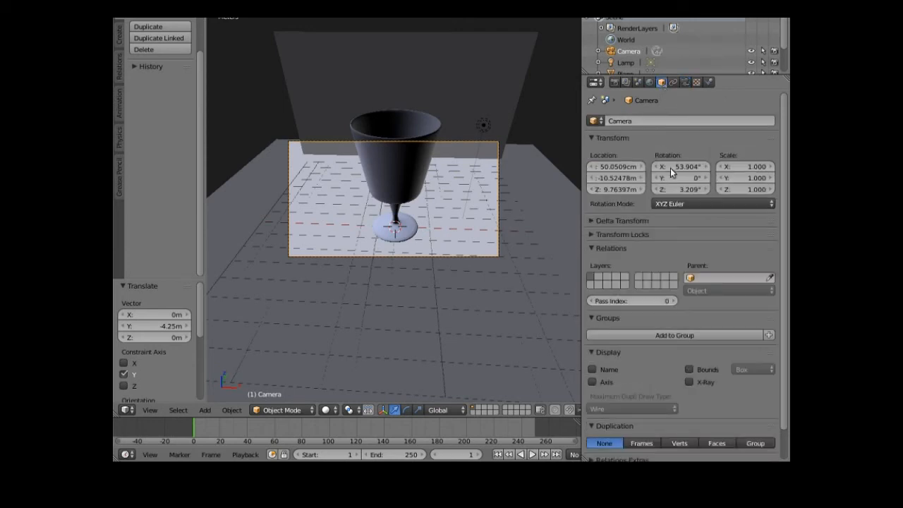
{"action": "left_click_drag", "start_coordinate": [674, 170], "coordinate": [667, 190]}
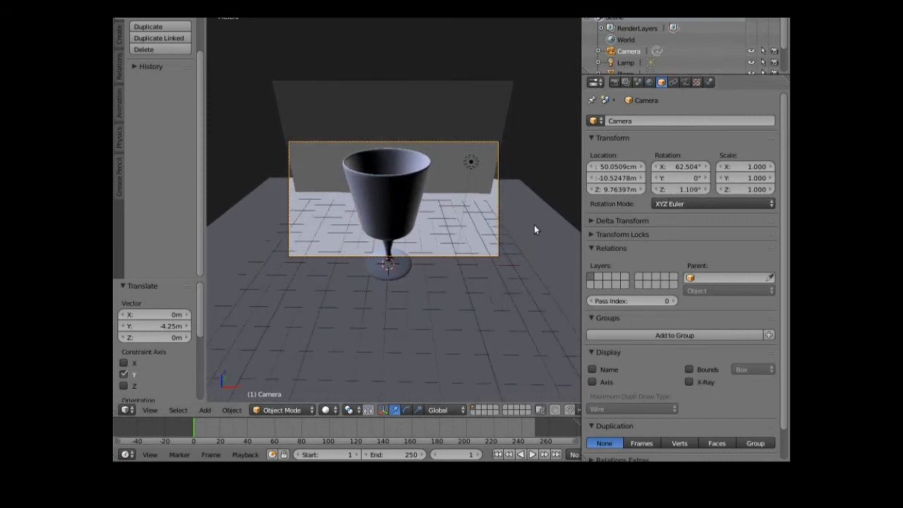
Step: Scale the wall up uniformly by about 1.538
{"action": "right_click", "coordinate": [506, 108]}
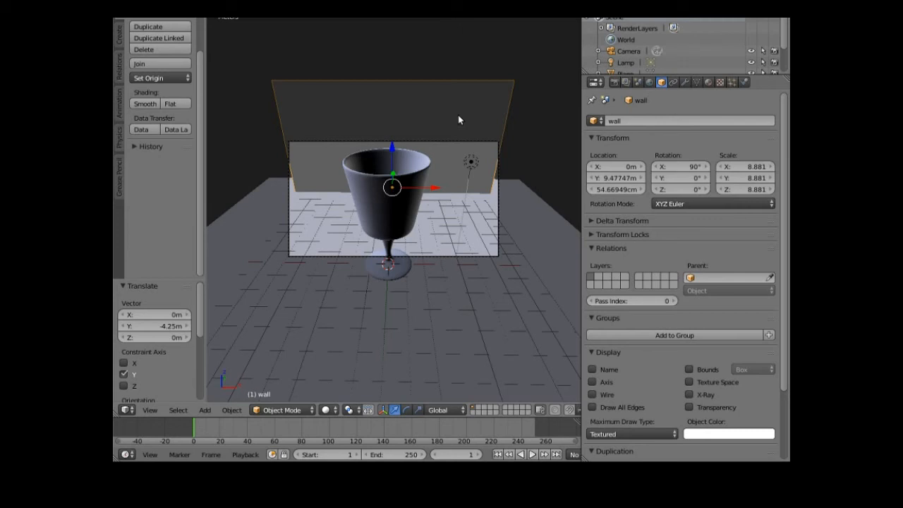
{"action": "key", "text": "s"}
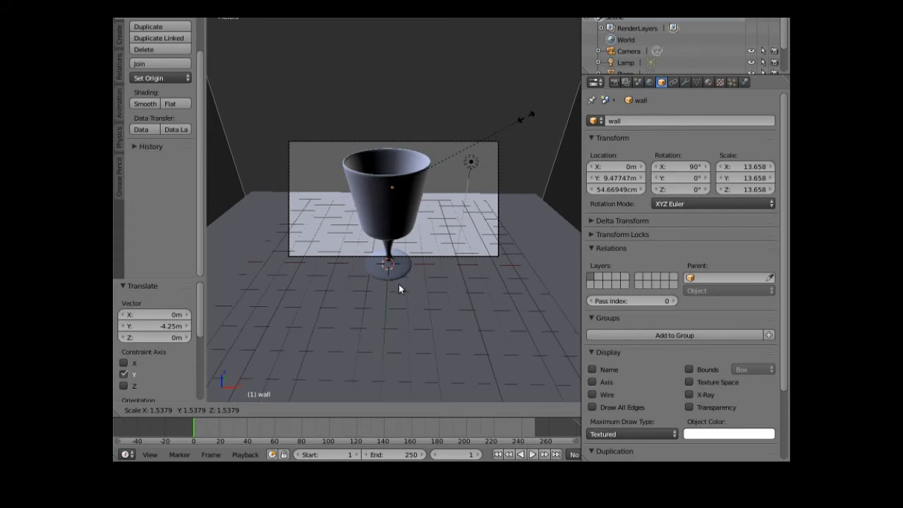
{"action": "left_click", "coordinate": [186, 394]}
Step: In top view, move the camera back about 8.38 m along Y, and return to the camera view
{"action": "left_click", "coordinate": [148, 411]}
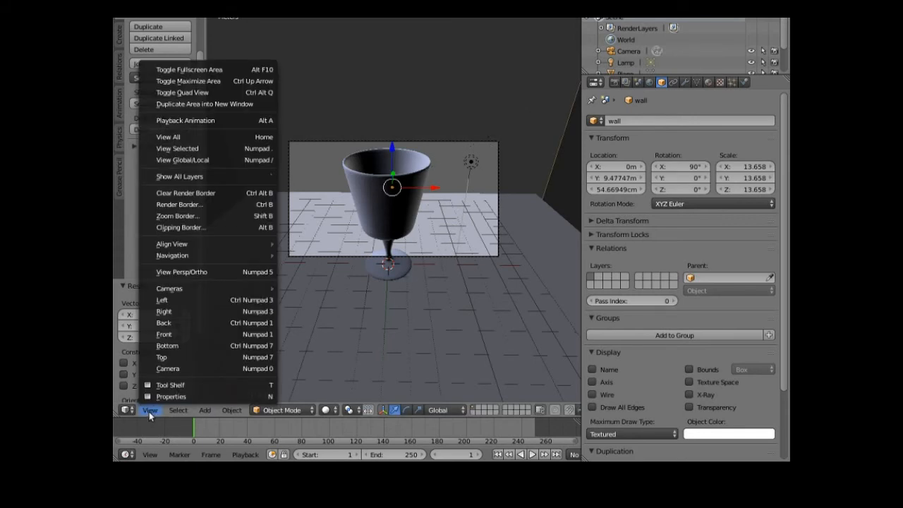
{"action": "left_click", "coordinate": [187, 356]}
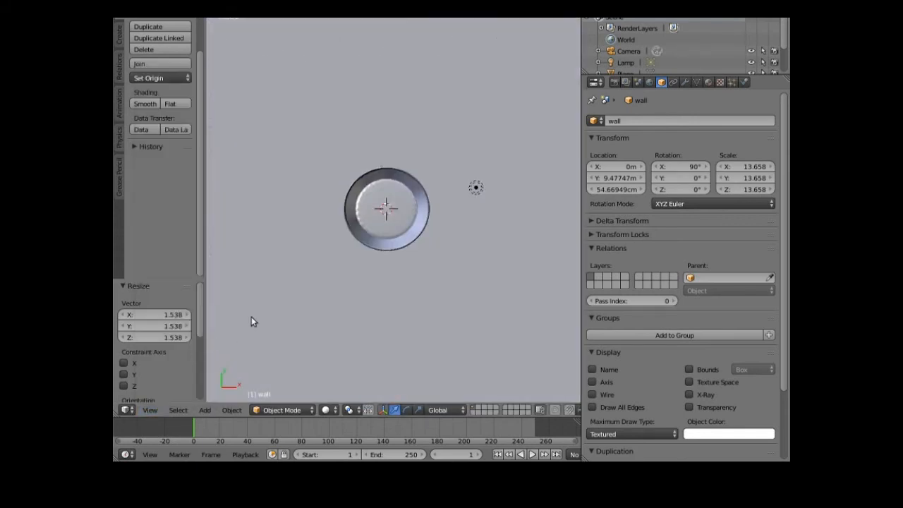
{"action": "scroll", "coordinate": [329, 303], "scroll_direction": "down", "scroll_amount": 2}
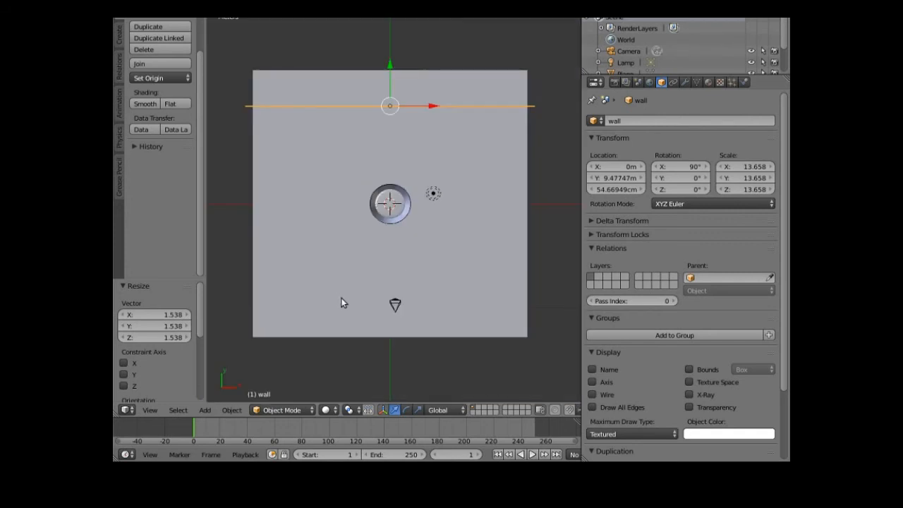
{"action": "right_click", "coordinate": [394, 298]}
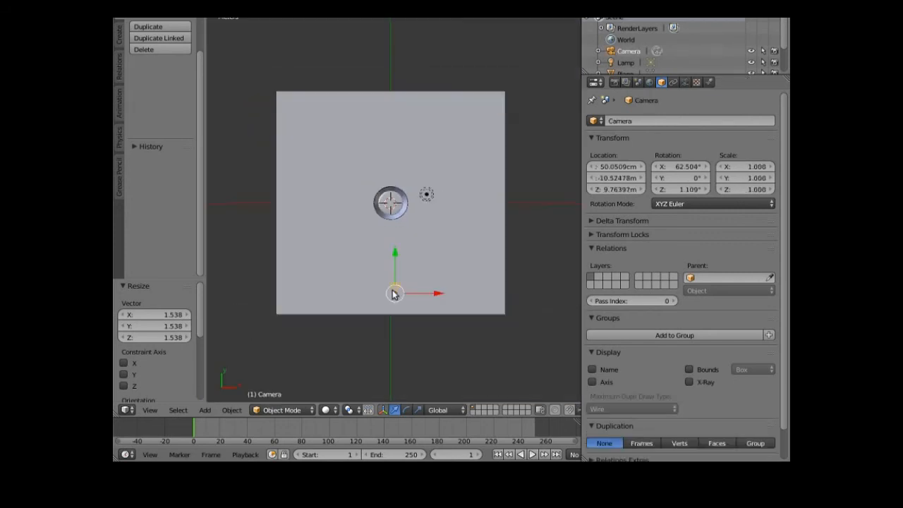
{"action": "left_click_drag", "start_coordinate": [394, 255], "coordinate": [393, 326]}
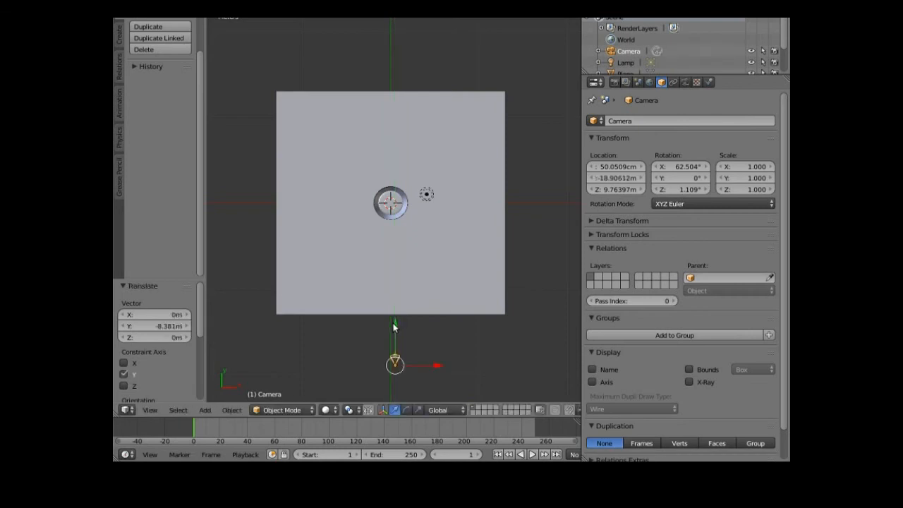
{"action": "left_click", "coordinate": [152, 414]}
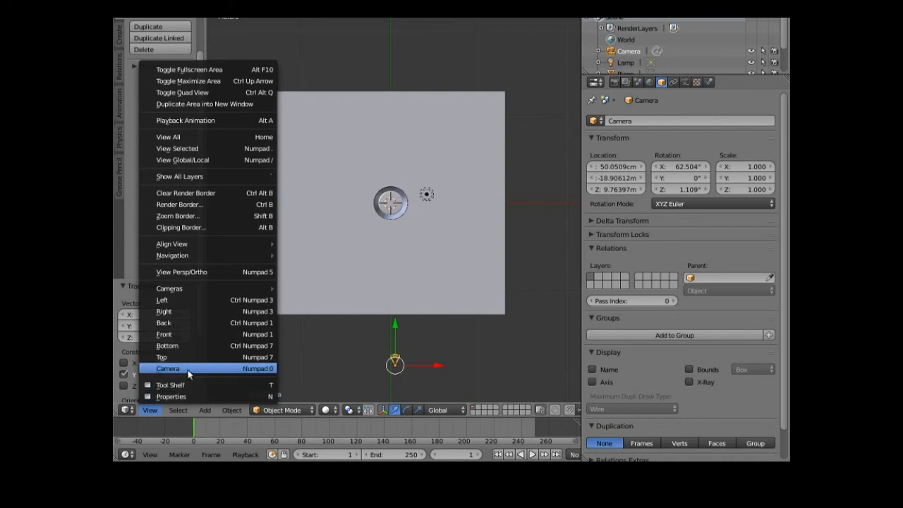
{"action": "left_click", "coordinate": [188, 369]}
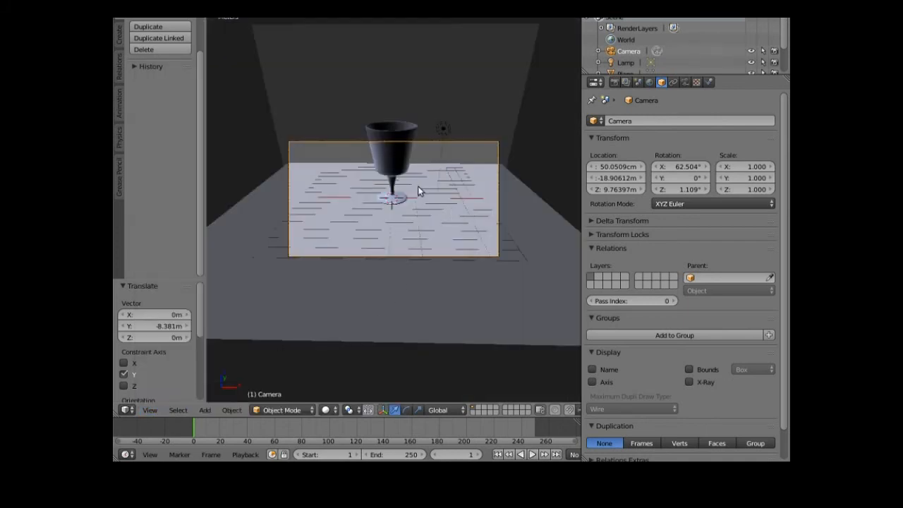
Step: Move the camera about 33.6 cm in X, 3.55 m in Y and 6.80 m in Z, and set its X rotation to 51.204°
{"action": "key", "text": "g"}
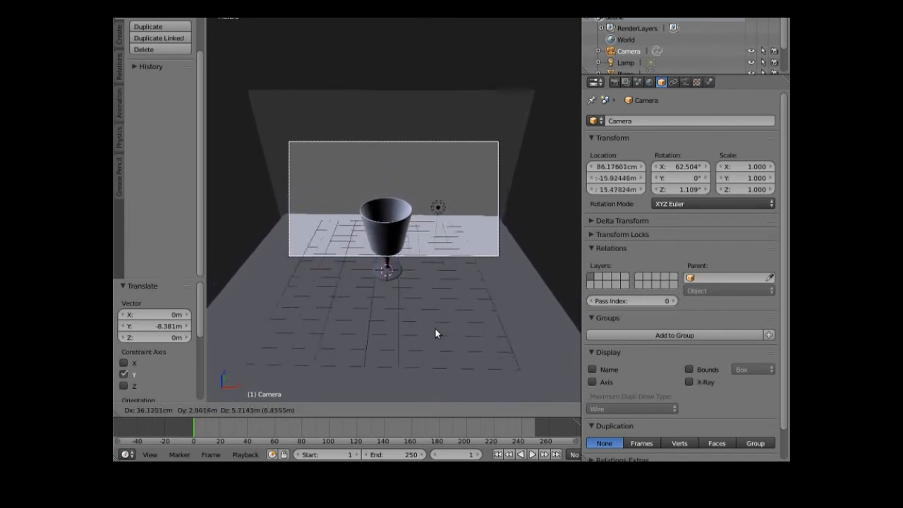
{"action": "left_click", "coordinate": [436, 281]}
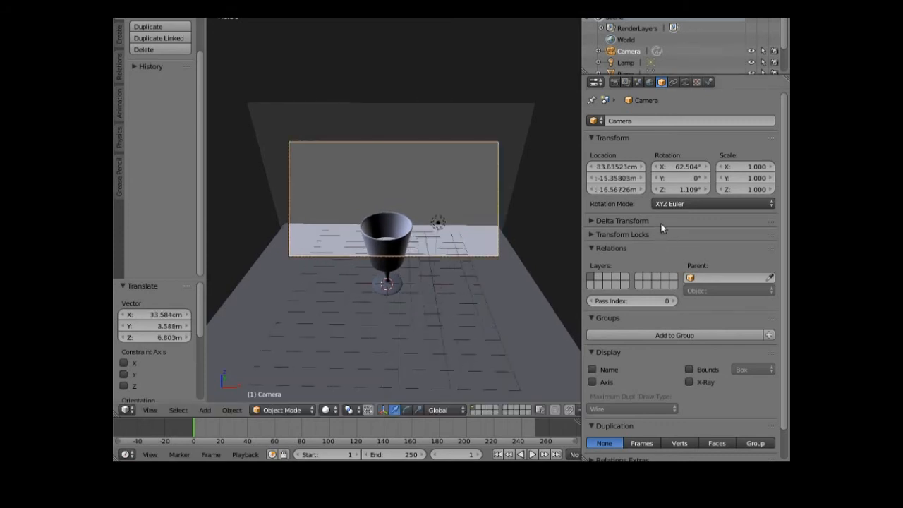
{"action": "left_click", "coordinate": [677, 168]}
{"action": "left_click_drag", "start_coordinate": [676, 168], "coordinate": [649, 168]}
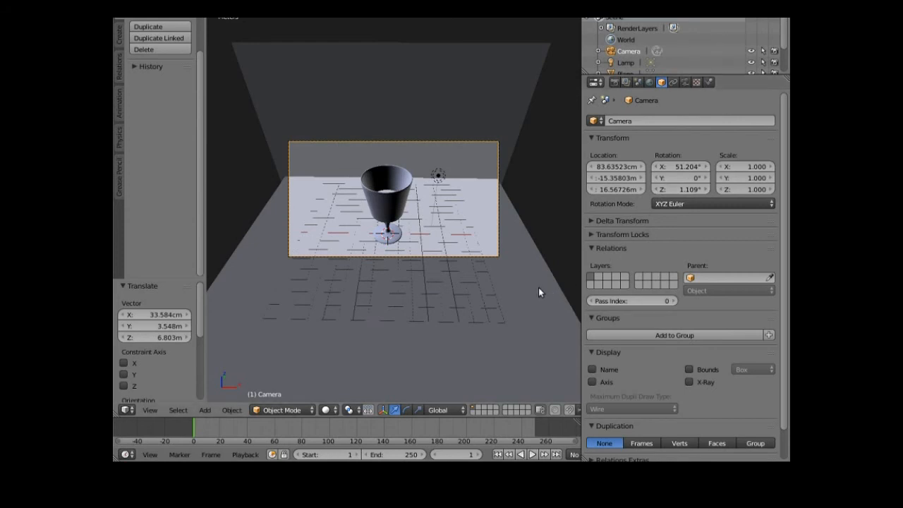
Step: Set both Clamp Direct and Clamp Indirect to 2.00 in the render sampling settings
{"action": "left_click", "coordinate": [614, 83]}
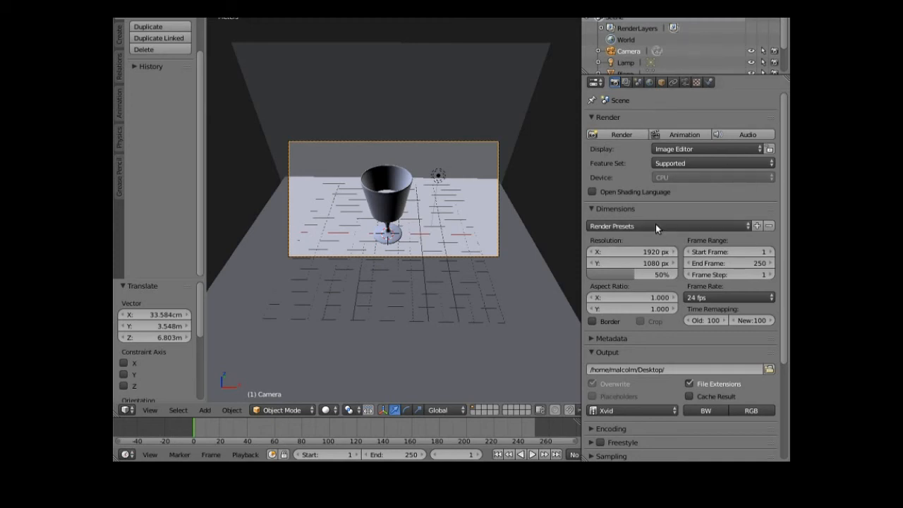
{"action": "left_click_drag", "start_coordinate": [783, 227], "coordinate": [768, 323]}
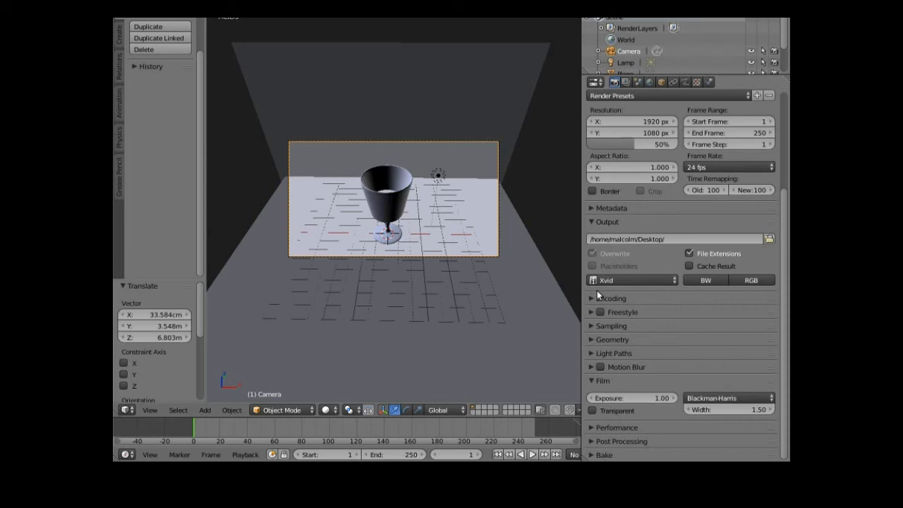
{"action": "left_click", "coordinate": [591, 325]}
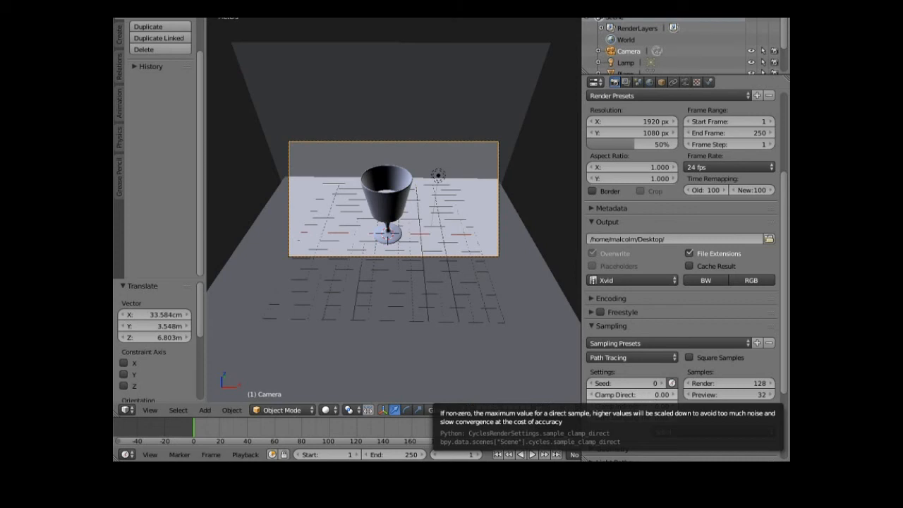
{"action": "left_click_drag", "start_coordinate": [621, 394], "coordinate": [655, 402]}
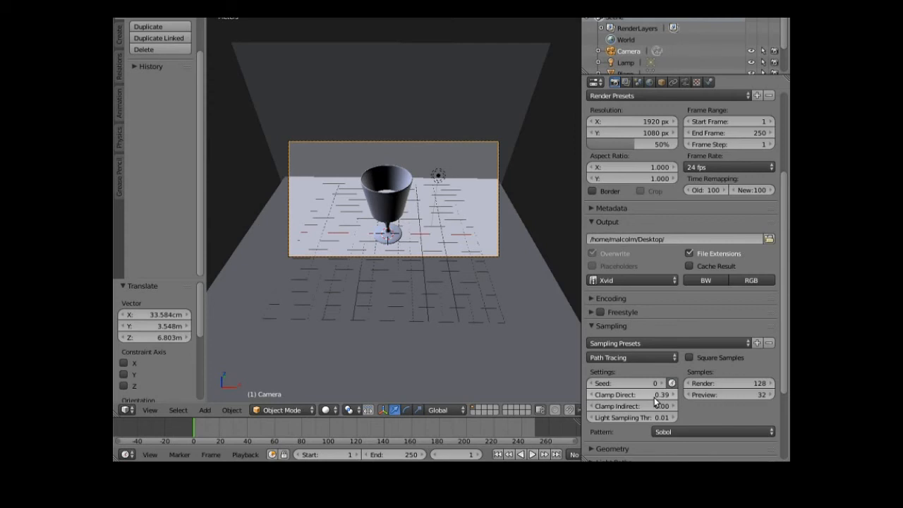
{"action": "left_click_drag", "start_coordinate": [653, 398], "coordinate": [654, 398]}
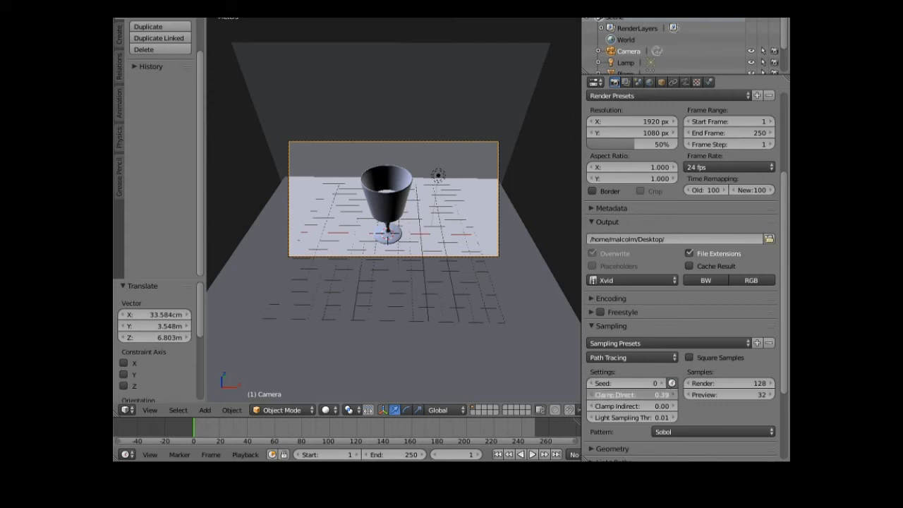
{"action": "type", "text": "2"}
{"action": "key", "text": "Return"}
{"action": "left_click", "coordinate": [656, 406]}
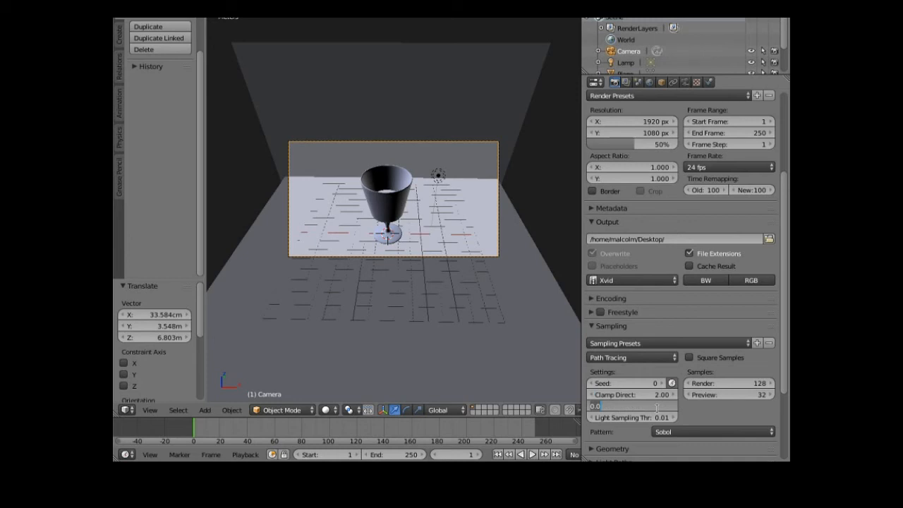
{"action": "type", "text": "2"}
{"action": "key", "text": "Return"}
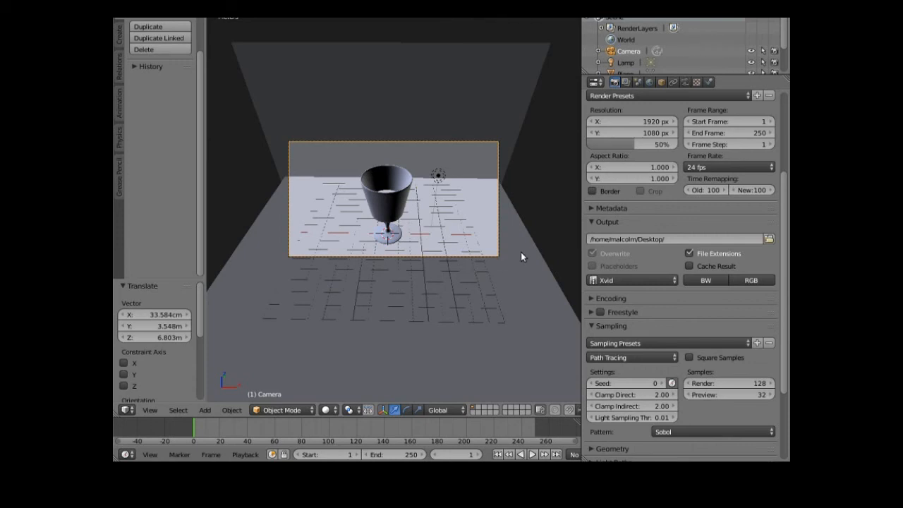
Step: Change the scene lamp's type to Spot and show its light cone
{"action": "left_click", "coordinate": [685, 61]}
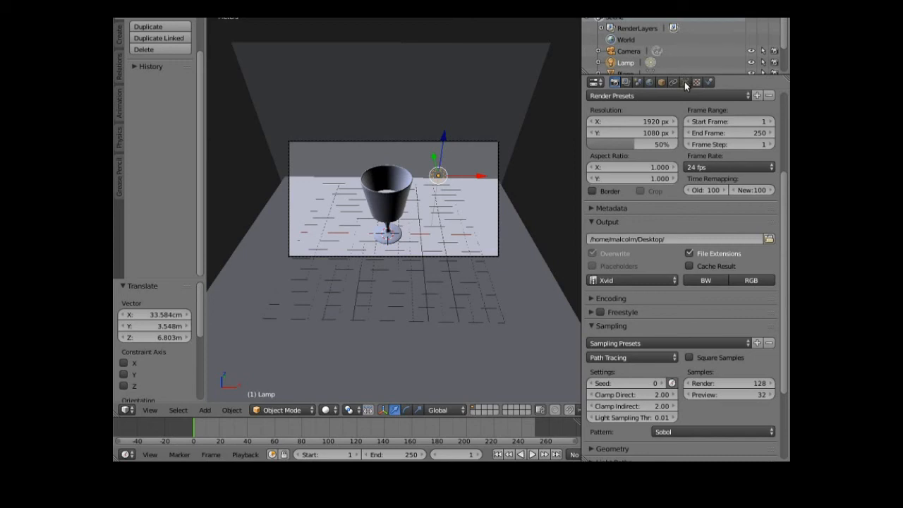
{"action": "right_click", "coordinate": [395, 205]}
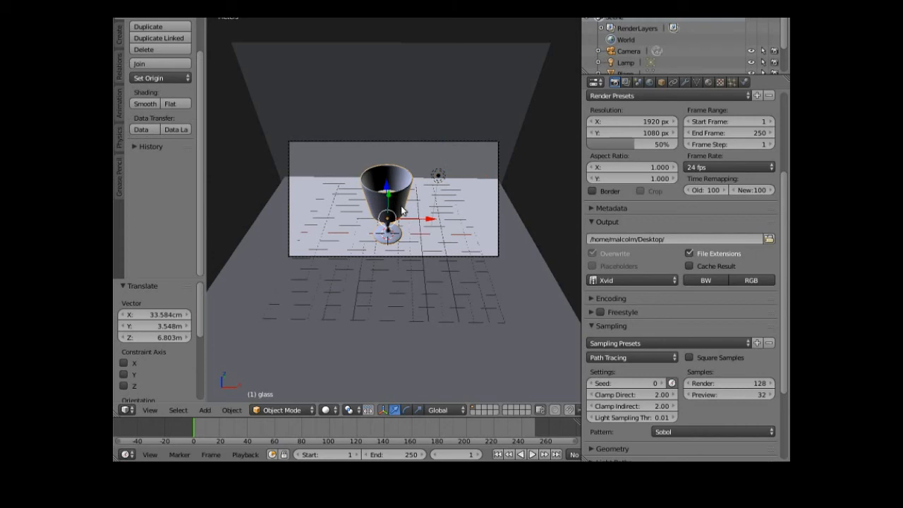
{"action": "right_click", "coordinate": [473, 159]}
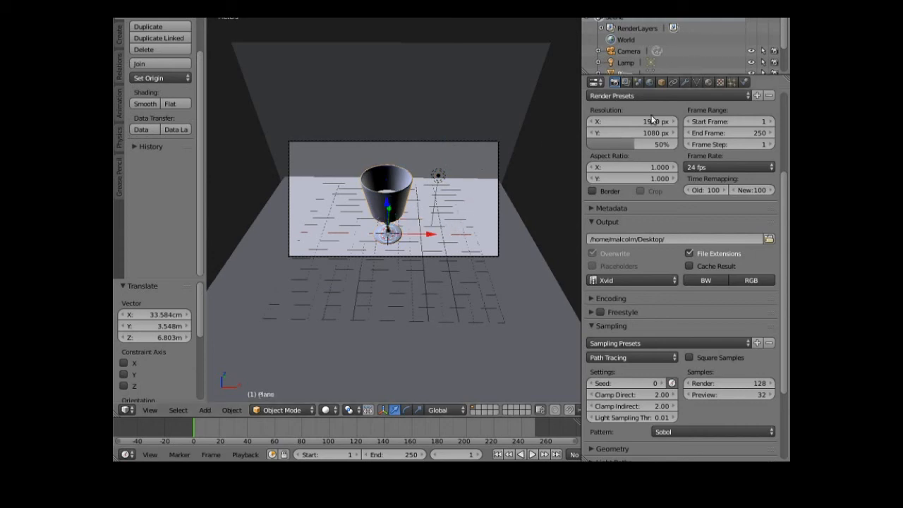
{"action": "right_click", "coordinate": [440, 176]}
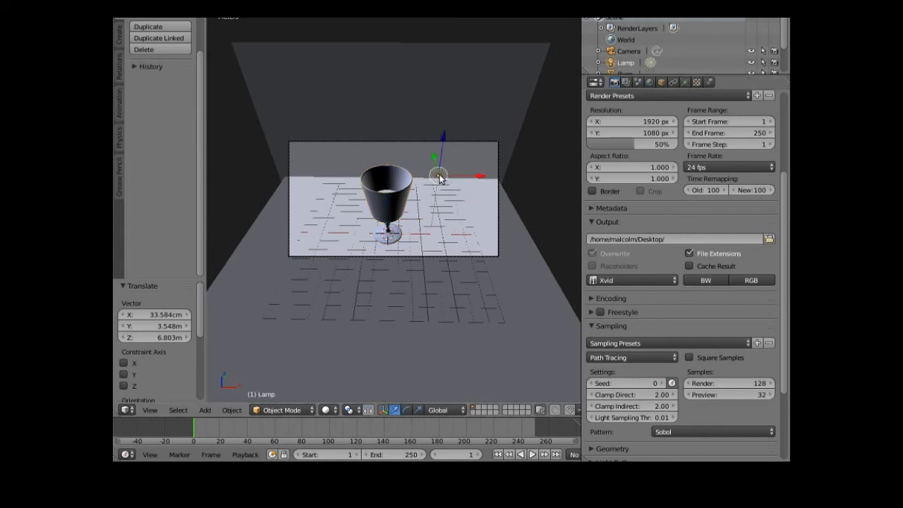
{"action": "left_click", "coordinate": [684, 83]}
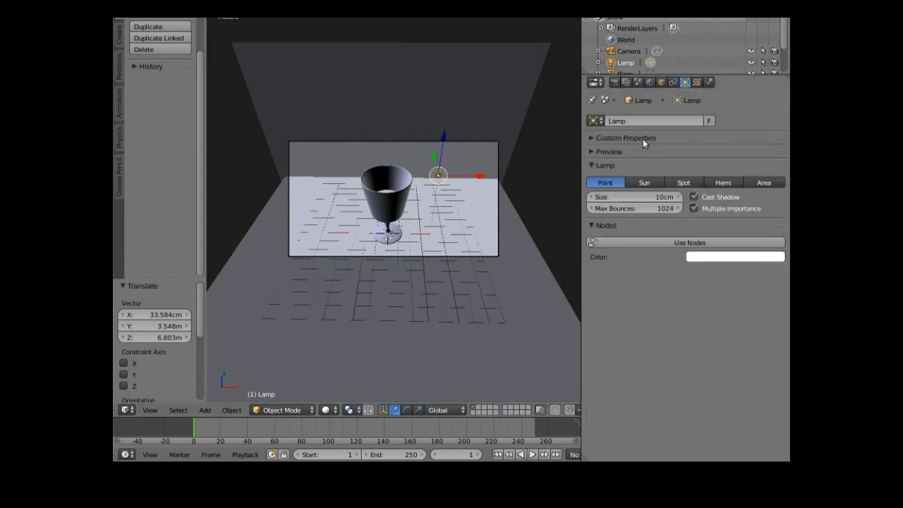
{"action": "left_click", "coordinate": [642, 182]}
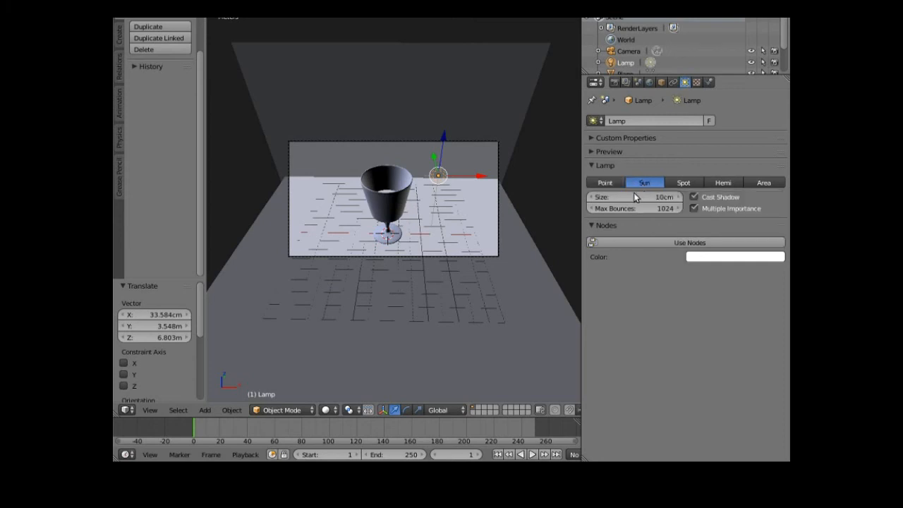
{"action": "left_click", "coordinate": [683, 183]}
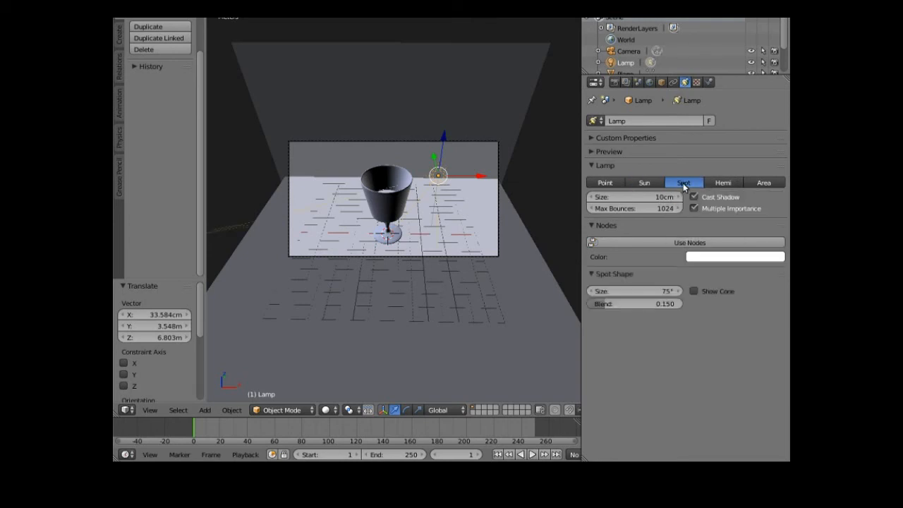
{"action": "left_click", "coordinate": [694, 291]}
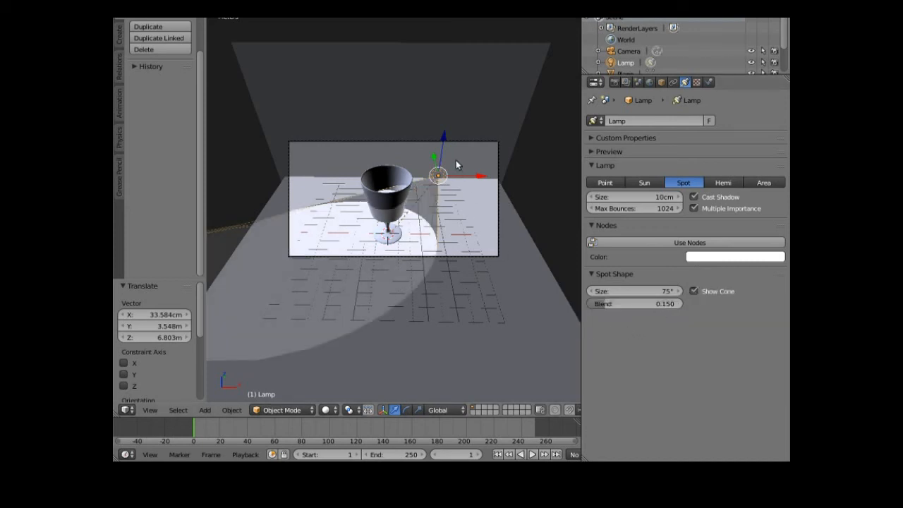
Step: Raise the spot lamp about 4 m and another 2.75 m in Z, shift it along positive X, and move it about -4.30 m in Y
{"action": "left_click_drag", "start_coordinate": [443, 141], "coordinate": [495, 92]}
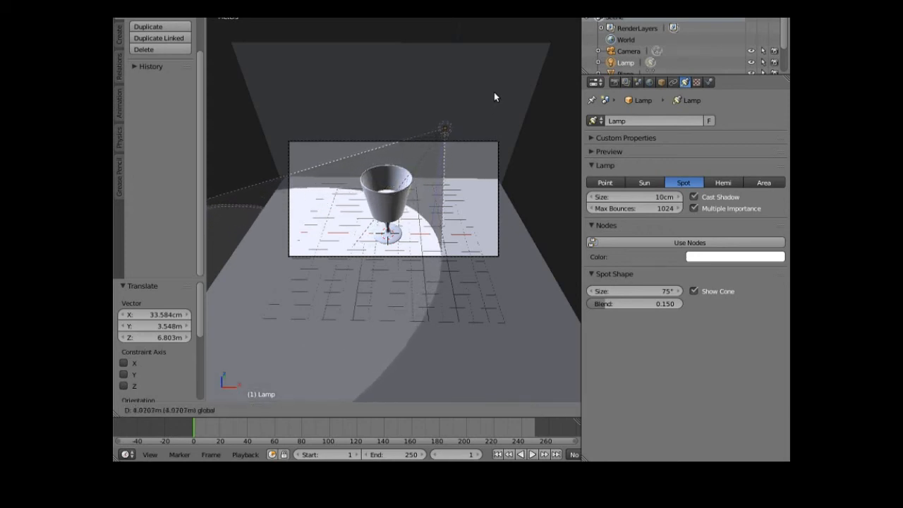
{"action": "left_click_drag", "start_coordinate": [485, 125], "coordinate": [531, 116]}
{"action": "left_click_drag", "start_coordinate": [503, 84], "coordinate": [562, 57]}
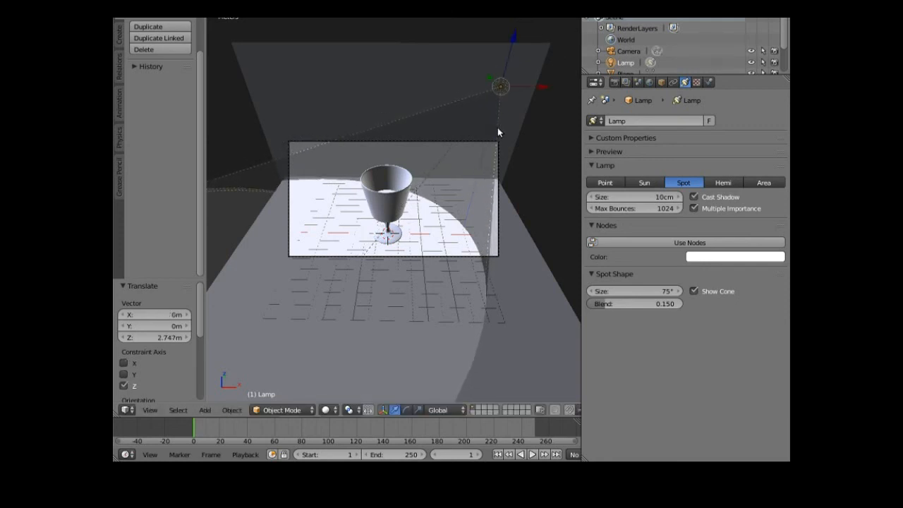
{"action": "left_click_drag", "start_coordinate": [487, 78], "coordinate": [495, 126]}
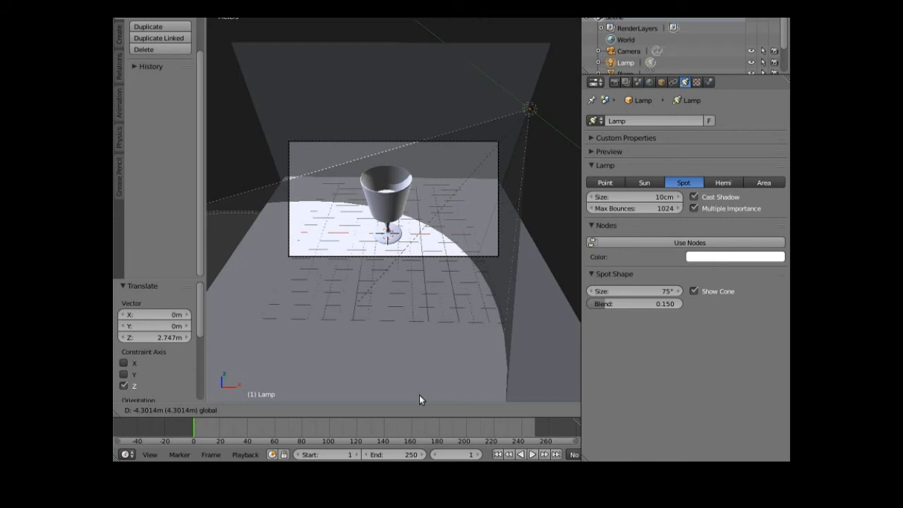
{"action": "left_click_drag", "start_coordinate": [419, 400], "coordinate": [419, 400]}
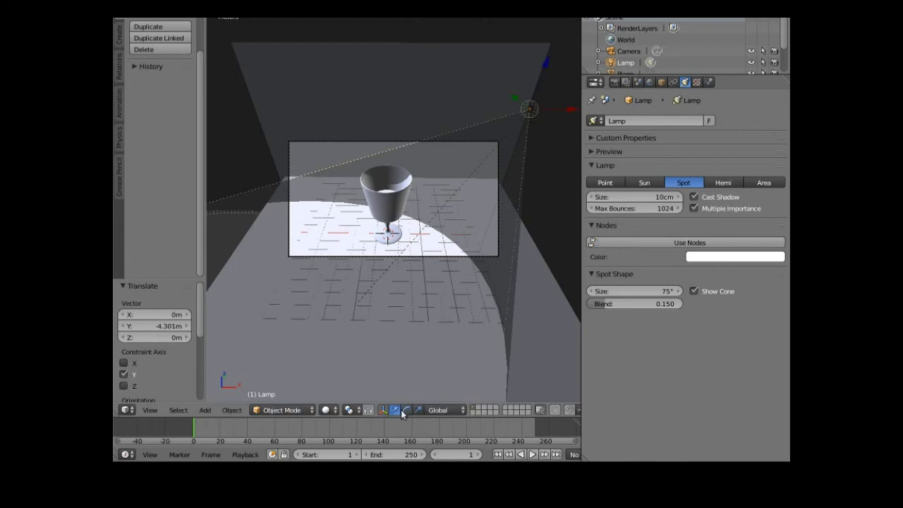
Step: Rotate the spot lamp about 21.5° around the global X axis and set its spot blend to 0.363
{"action": "left_click", "coordinate": [406, 410]}
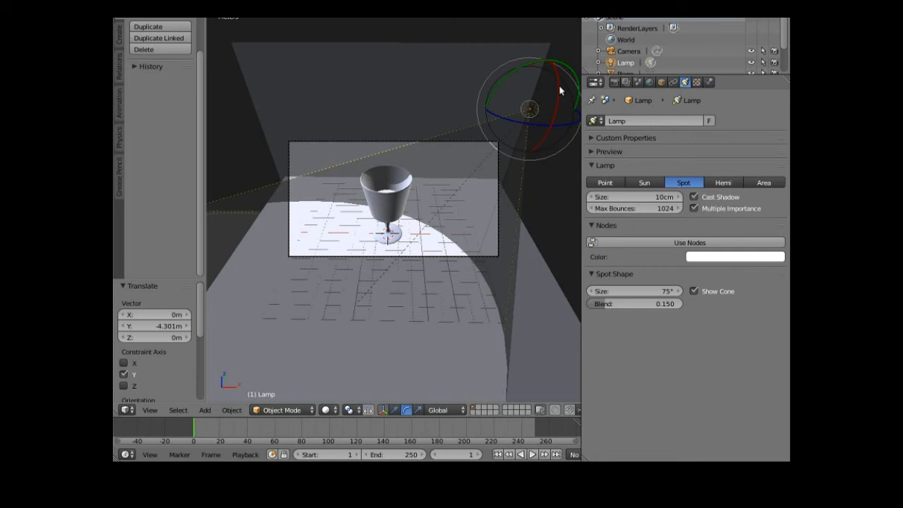
{"action": "mouse_move", "coordinate": [558, 84]}
{"action": "left_mouse_down"}
{"action": "mouse_move", "coordinate": [555, 103]}
{"action": "mouse_move", "coordinate": [547, 85]}
{"action": "left_mouse_up"}
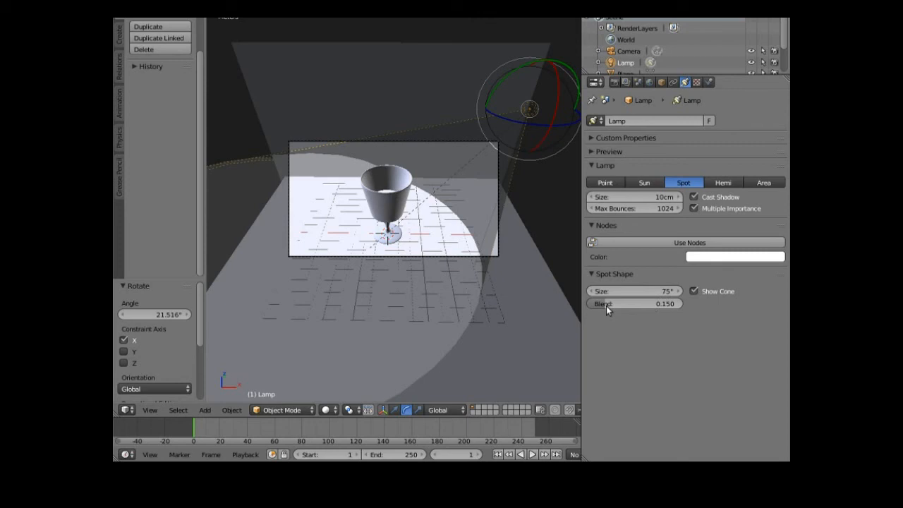
{"action": "left_click_drag", "start_coordinate": [603, 304], "coordinate": [620, 303]}
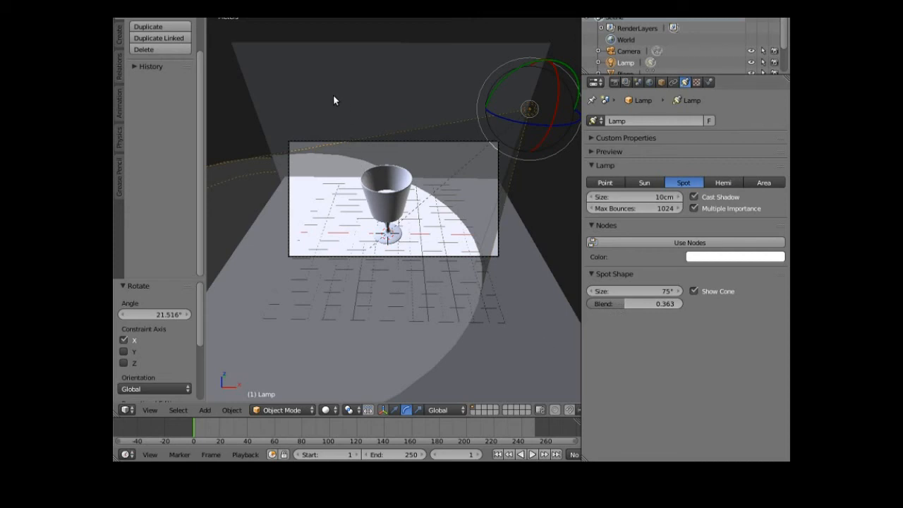
Step: Render the active scene, inspect the whole image, and return to the 3D view
{"action": "left_click", "coordinate": [176, 9]}
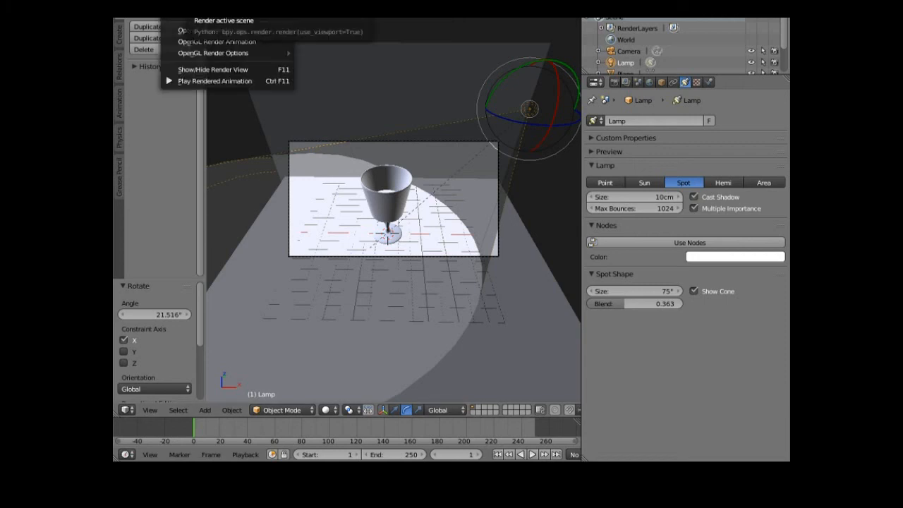
{"action": "left_click", "coordinate": [181, 26]}
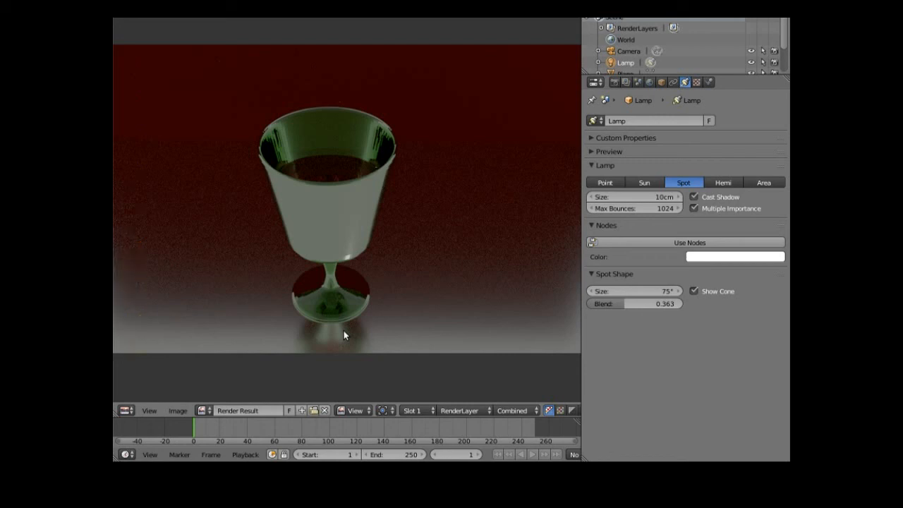
{"action": "scroll", "coordinate": [476, 221], "scroll_direction": "down", "scroll_amount": 1}
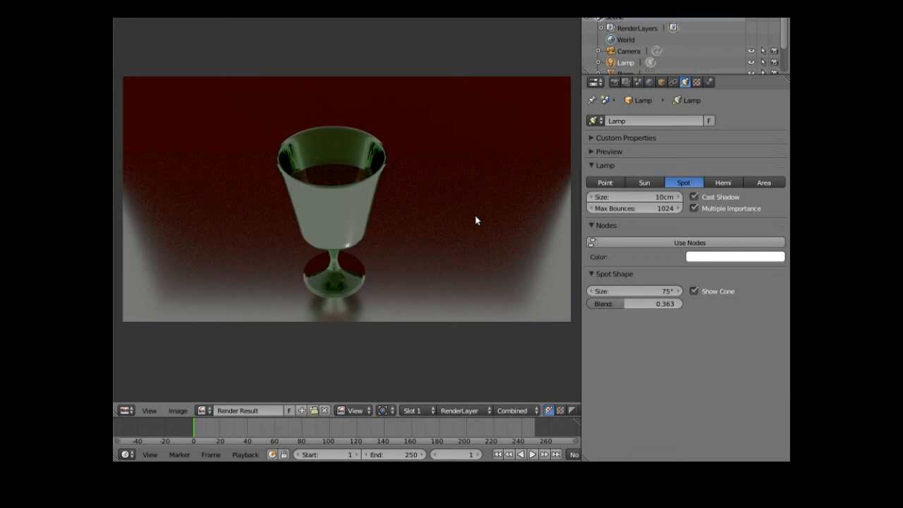
{"action": "scroll", "coordinate": [456, 305], "scroll_direction": "down", "scroll_amount": 1}
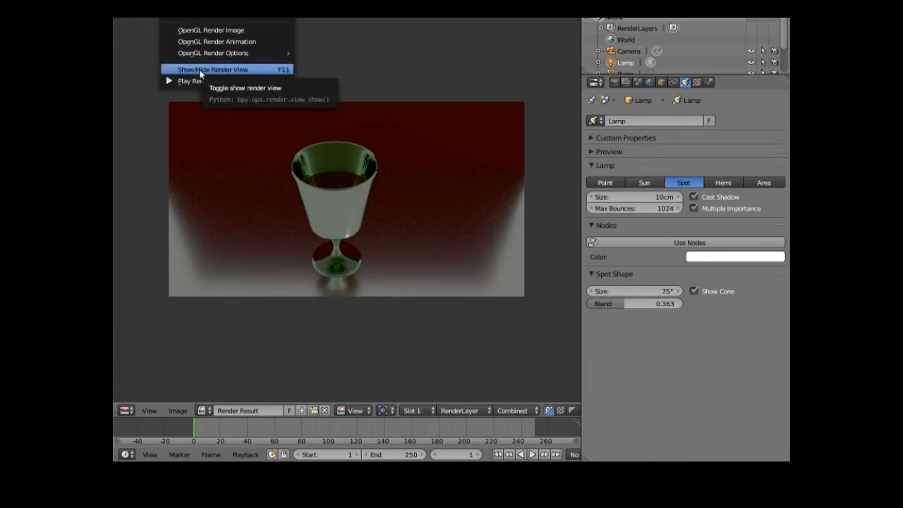
{"action": "left_click", "coordinate": [199, 70]}
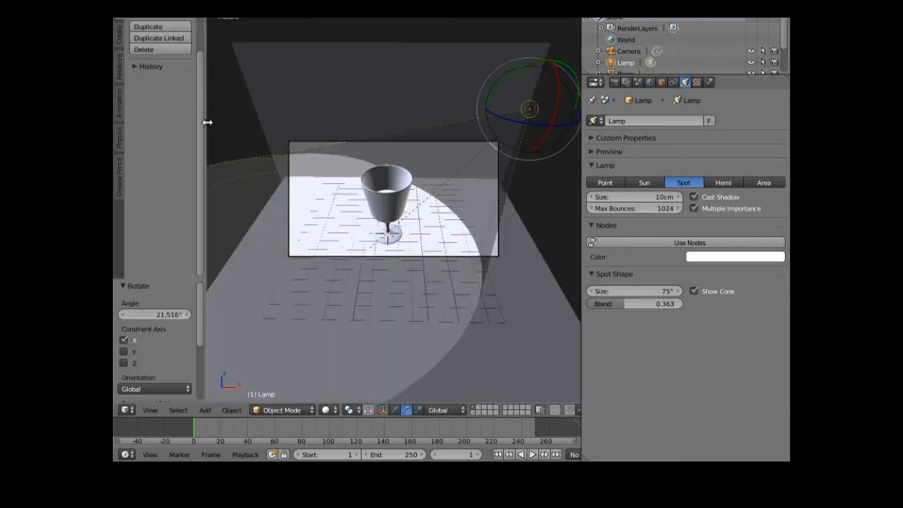
Step: Change the floor plane's surface from Glossy BSDF to Mix Shader, with Diffuse BSDF as its first shader
{"action": "right_click", "coordinate": [467, 281]}
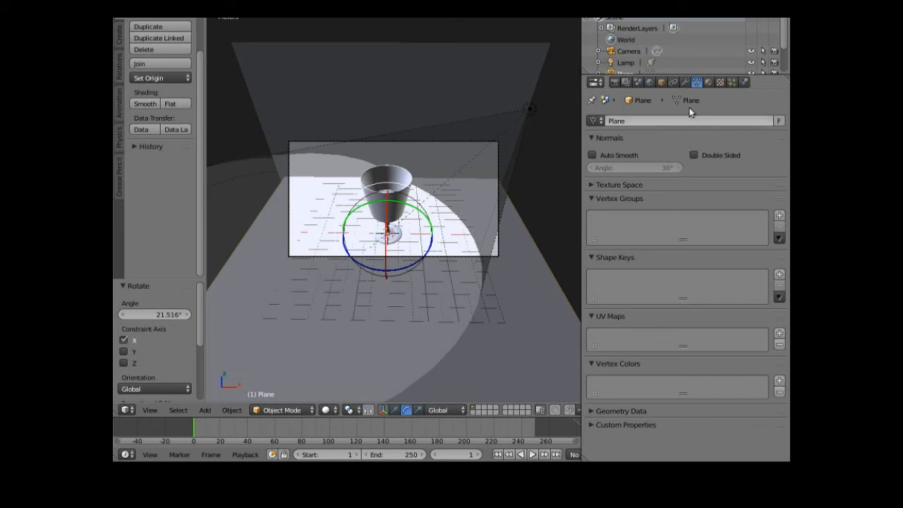
{"action": "left_click", "coordinate": [709, 82]}
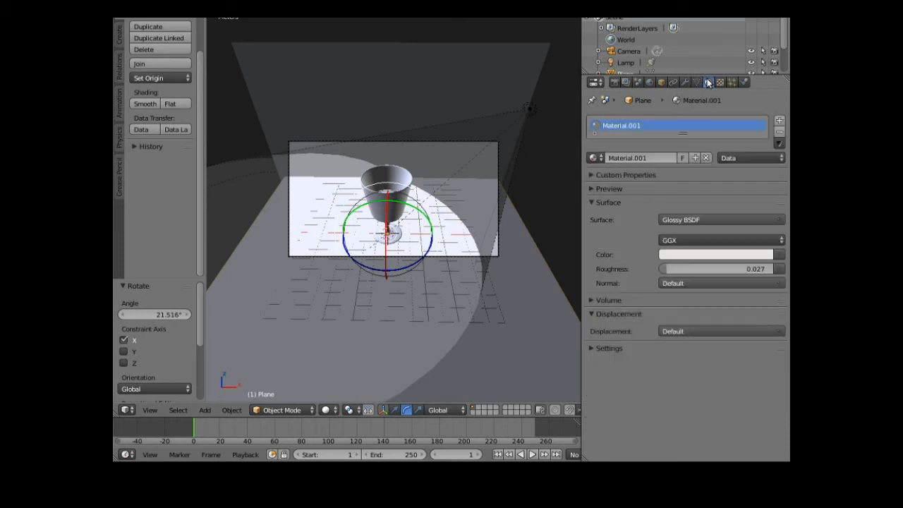
{"action": "left_click", "coordinate": [675, 220]}
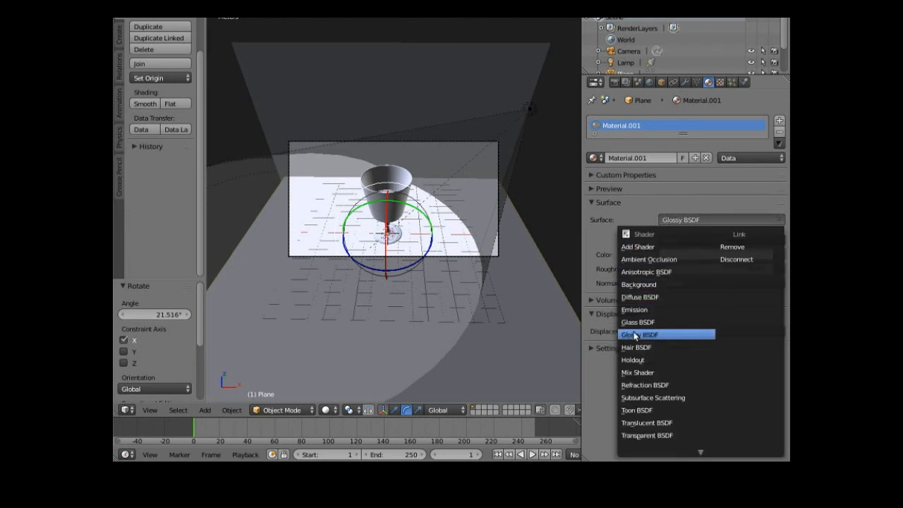
{"action": "left_click", "coordinate": [637, 372]}
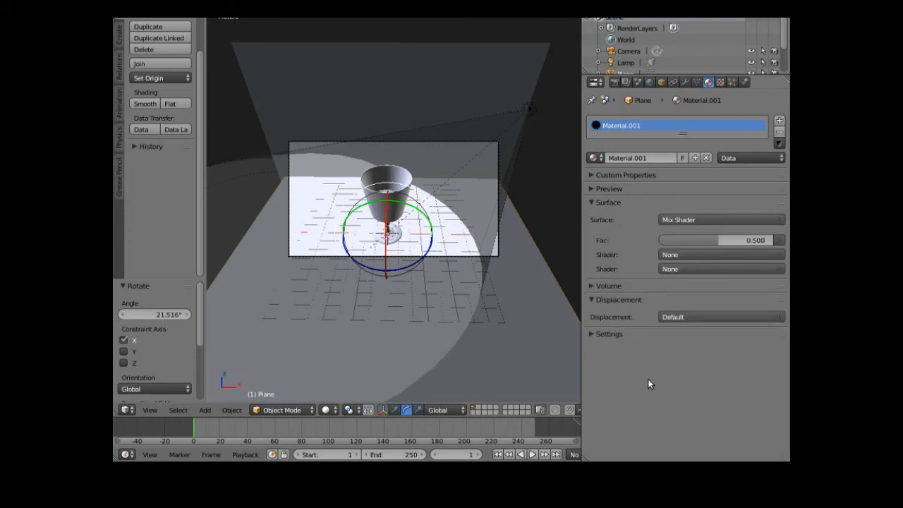
{"action": "left_click", "coordinate": [720, 255]}
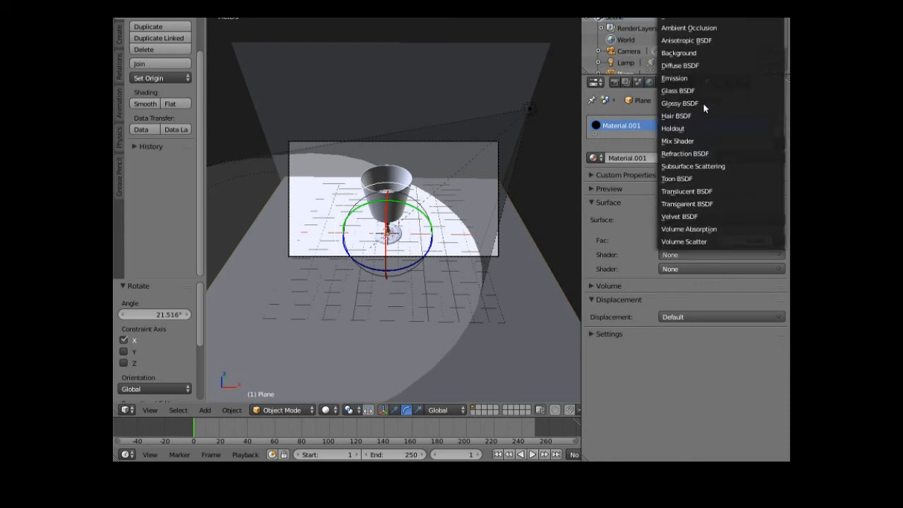
{"action": "left_click", "coordinate": [736, 68]}
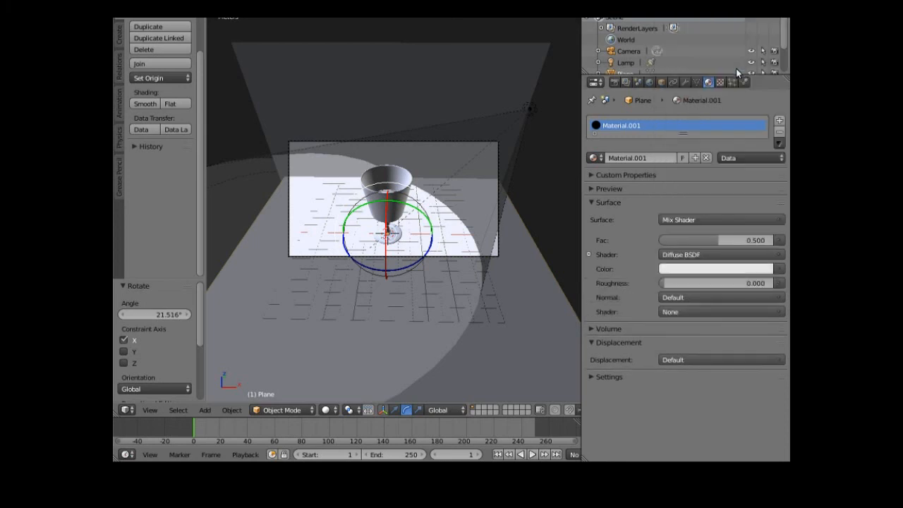
Step: Set the colour of the floor material's Diffuse BSDF to a medium blue
{"action": "left_click", "coordinate": [700, 267]}
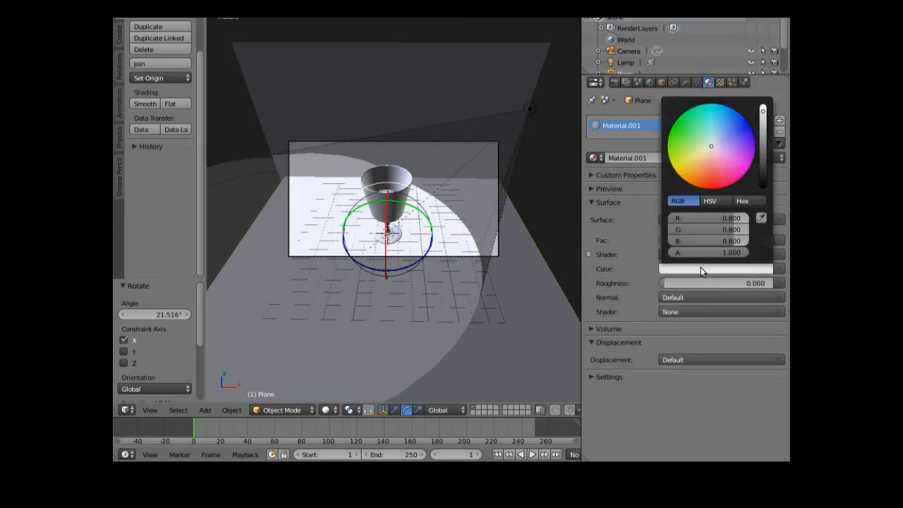
{"action": "left_click", "coordinate": [712, 146]}
{"action": "left_click_drag", "start_coordinate": [712, 146], "coordinate": [728, 133]}
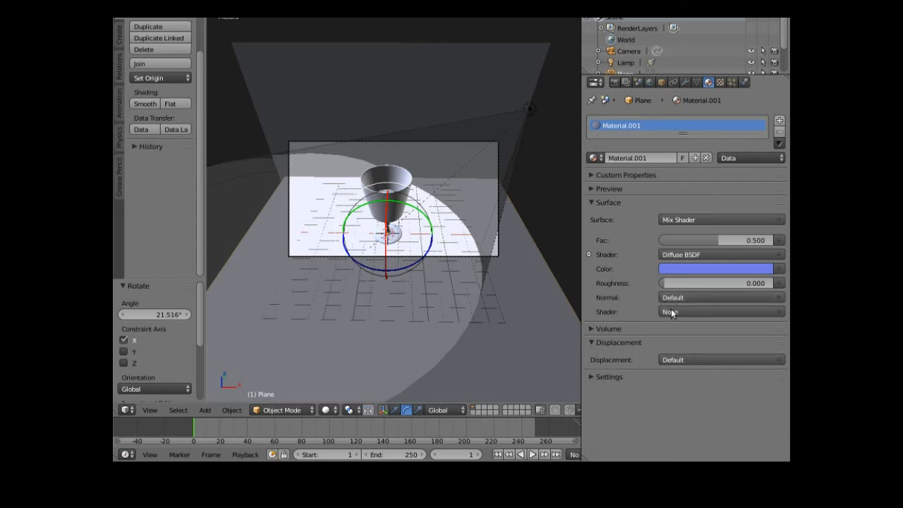
Step: Add a Glossy BSDF with roughness 0.076 as the floor material's second shader and set the mix factor to 0.763
{"action": "left_click", "coordinate": [673, 313]}
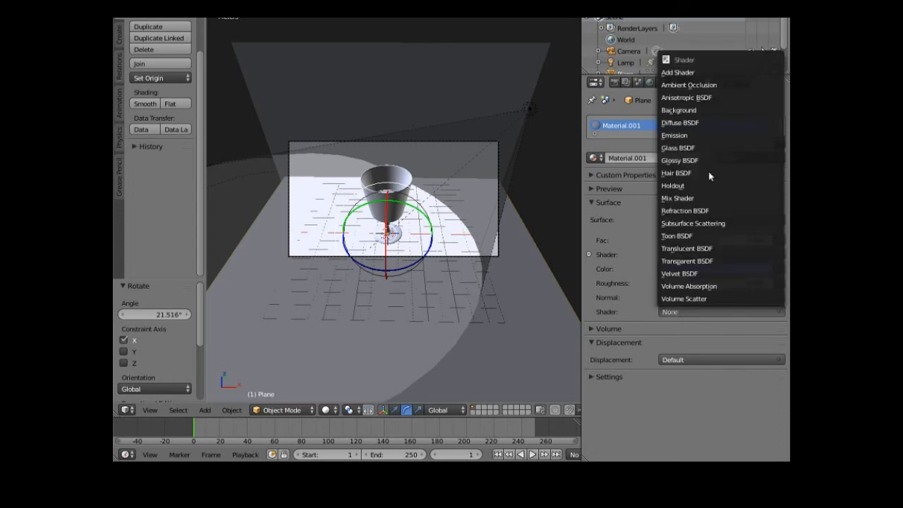
{"action": "left_click", "coordinate": [696, 160]}
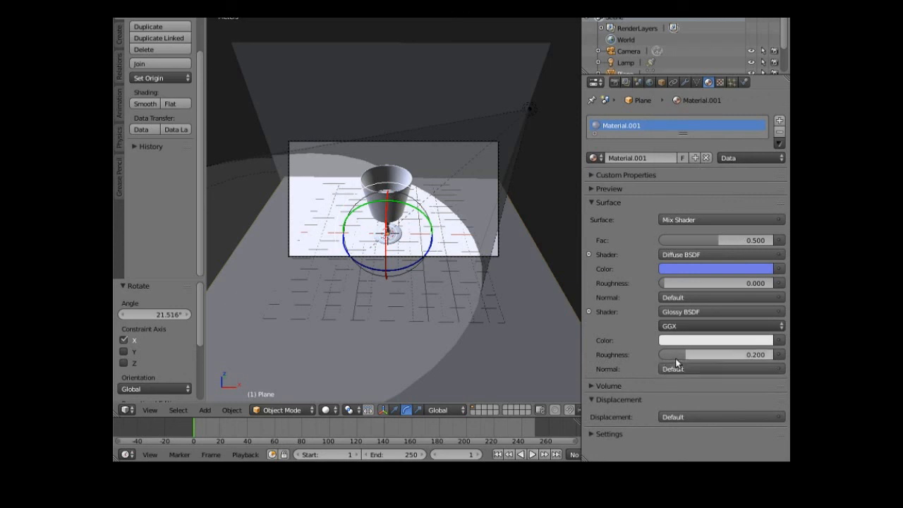
{"action": "left_click_drag", "start_coordinate": [683, 354], "coordinate": [661, 354]}
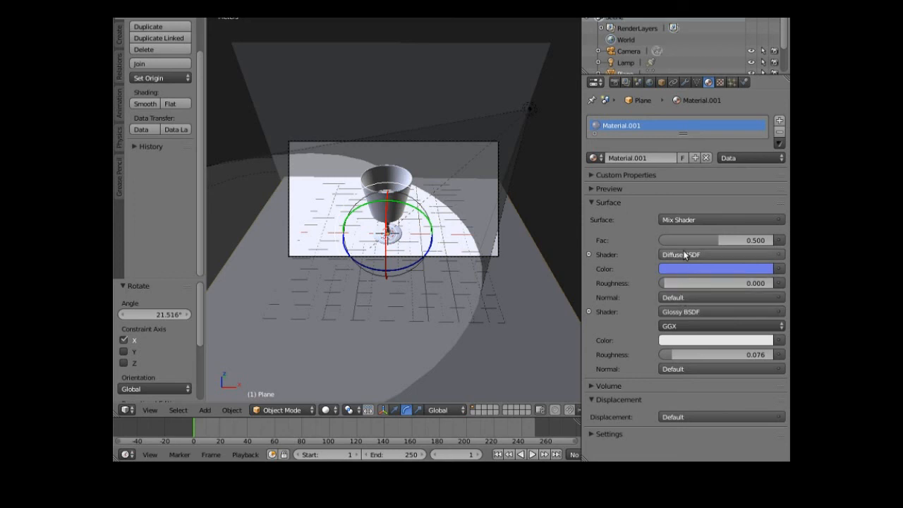
{"action": "left_click_drag", "start_coordinate": [718, 240], "coordinate": [750, 240]}
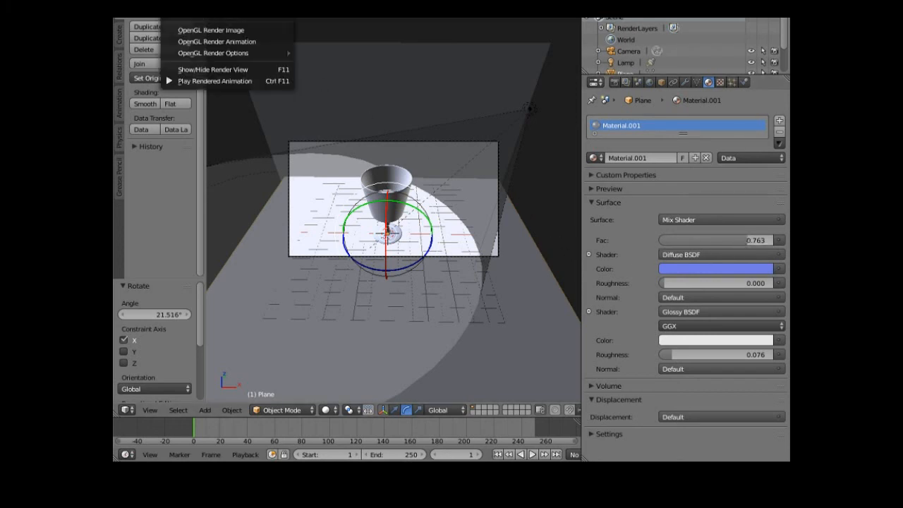
Step: Render the scene to check the floor's mixed shader, and return to the 3D view
{"action": "key", "text": "F12"}
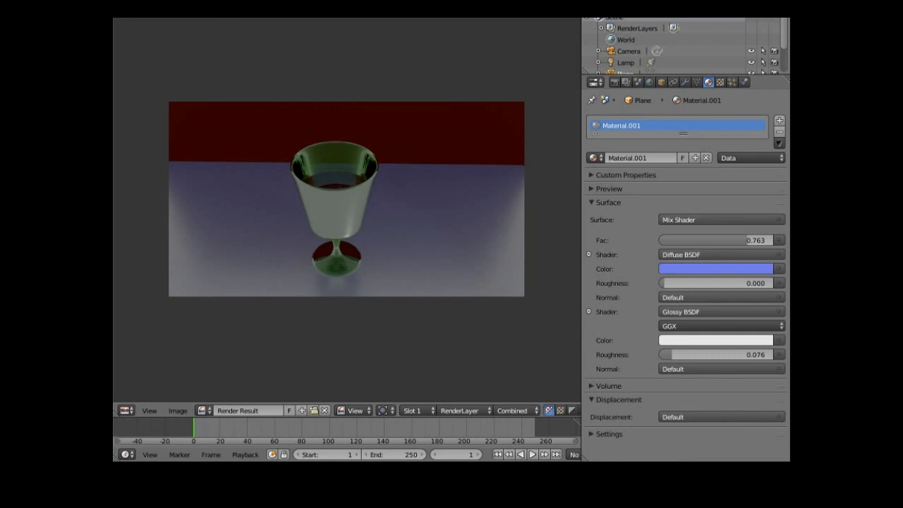
{"action": "left_click", "coordinate": [179, 18]}
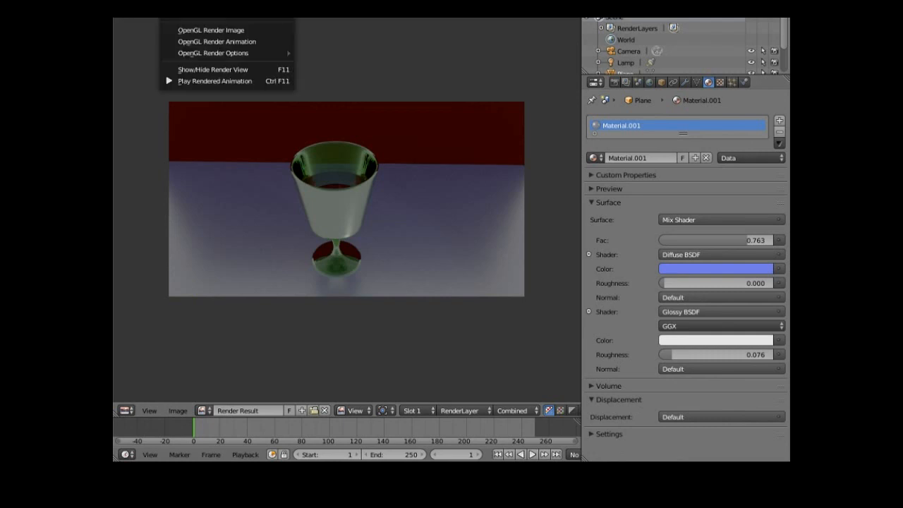
{"action": "left_click", "coordinate": [212, 69]}
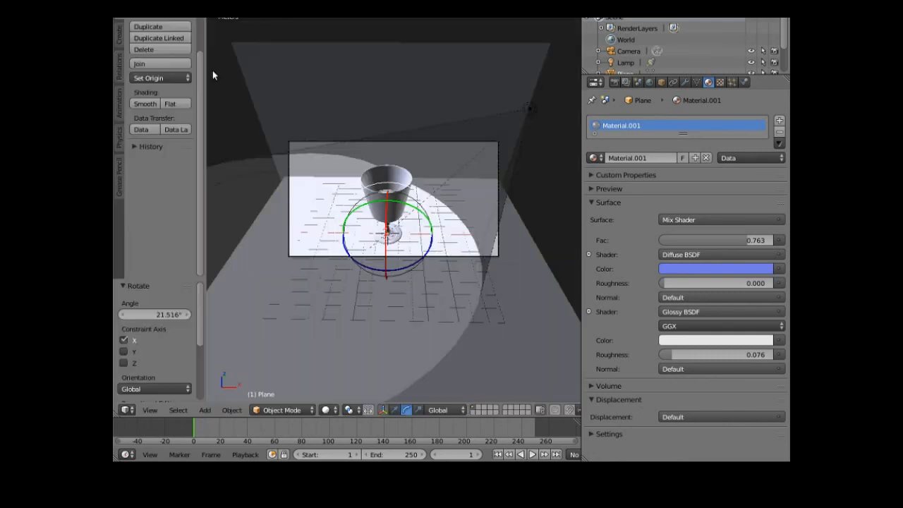
Step: Apply smooth shading to the glass goblet and select the wine inside it
{"action": "right_click", "coordinate": [408, 180]}
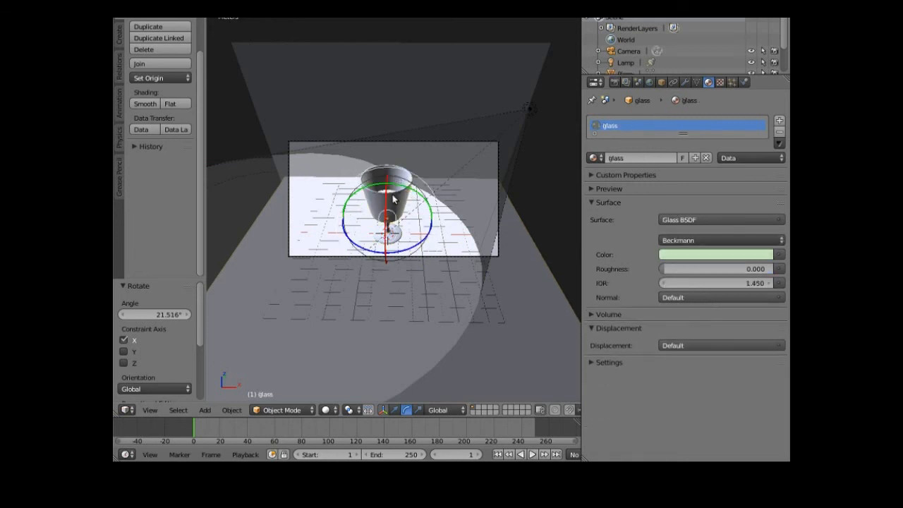
{"action": "left_click", "coordinate": [144, 104]}
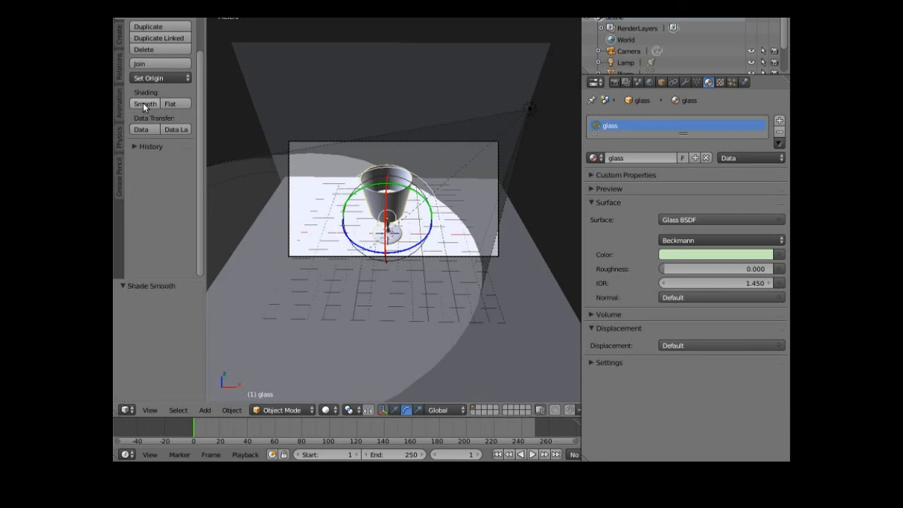
{"action": "right_click", "coordinate": [389, 197]}
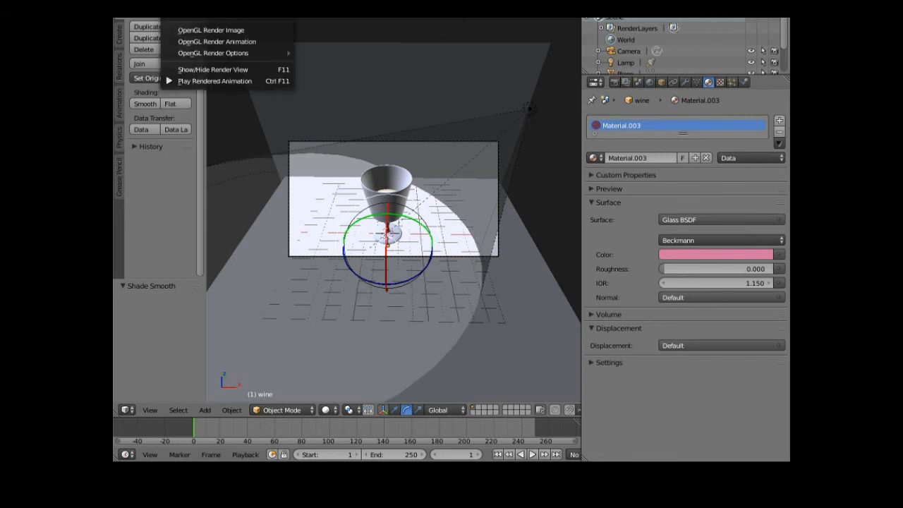
Step: Render the scene again and save the rendered image to the Desktop folder as glass.png
{"action": "left_click", "coordinate": [204, 3]}
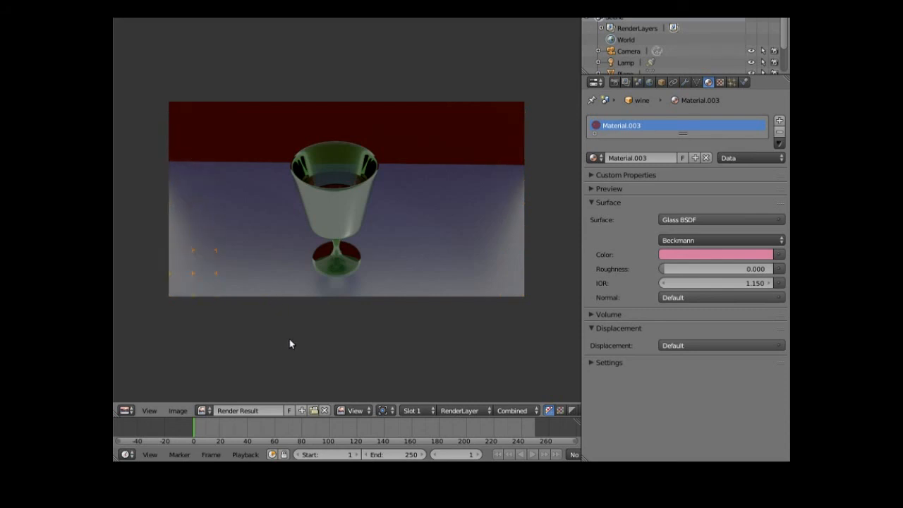
{"action": "left_click", "coordinate": [180, 412]}
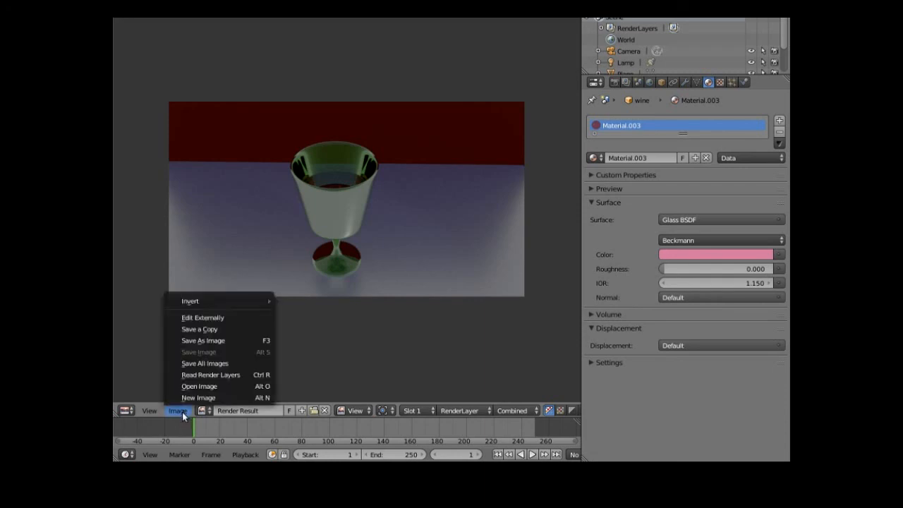
{"action": "left_click", "coordinate": [218, 340]}
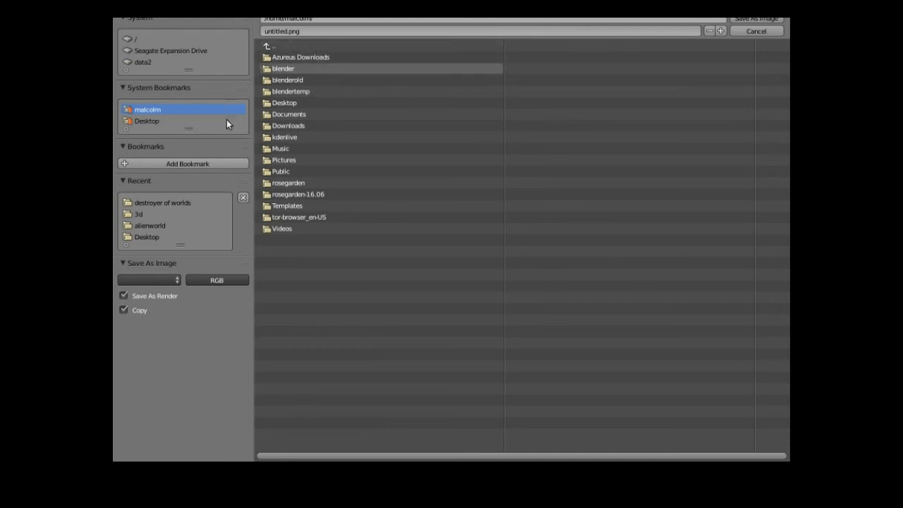
{"action": "left_click", "coordinate": [148, 237]}
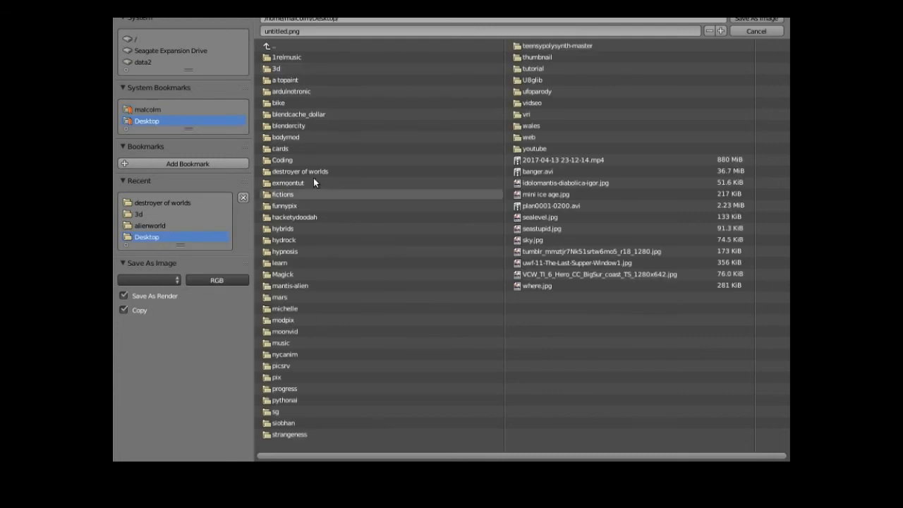
{"action": "left_click", "coordinate": [289, 31]}
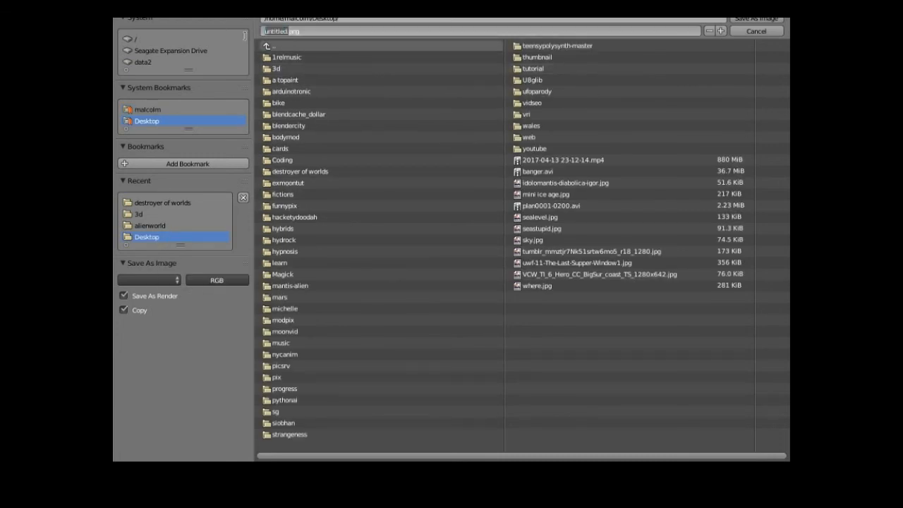
{"action": "type", "text": "glass.png"}
{"action": "left_click", "coordinate": [742, 19]}
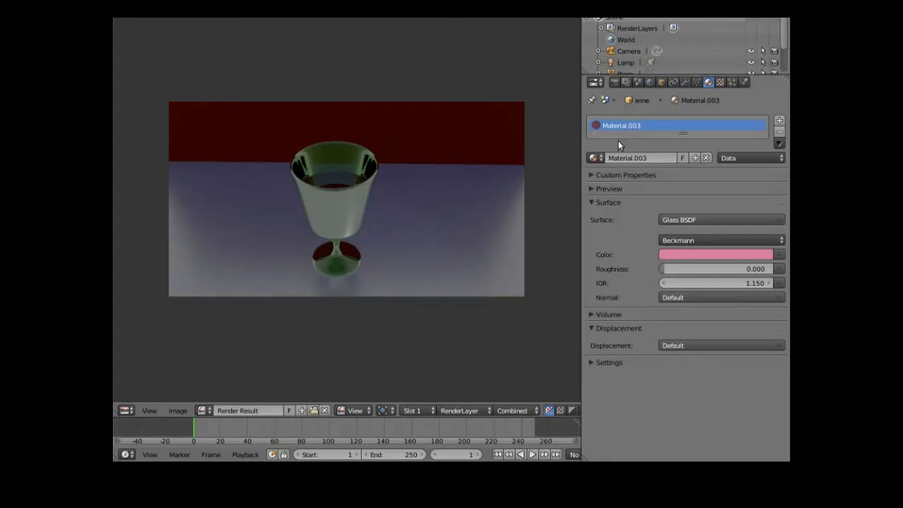
Step: Save the Blender project to the Desktop folder under the name glass.blend
{"action": "left_click", "coordinate": [148, 18]}
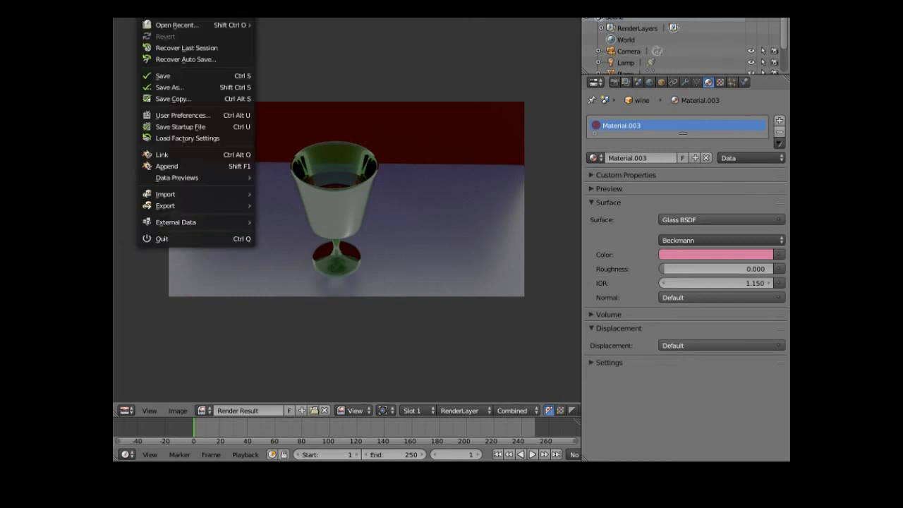
{"action": "left_click", "coordinate": [171, 86]}
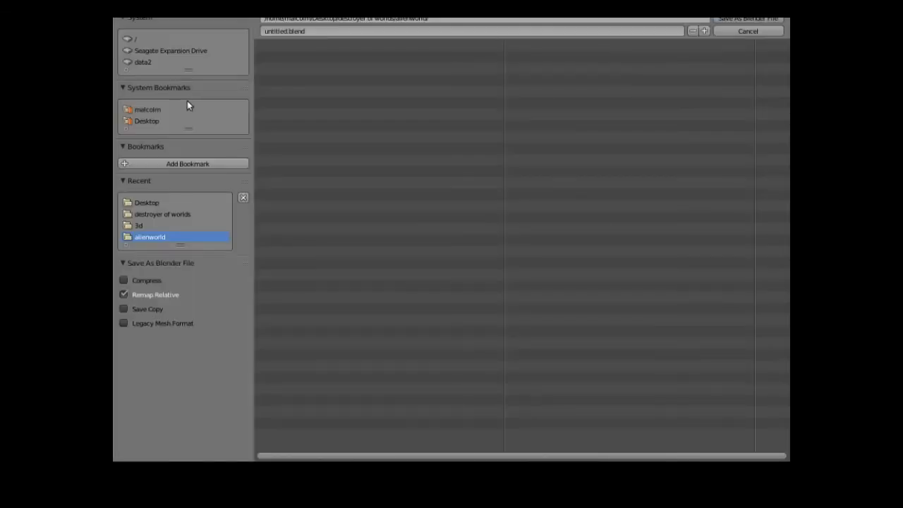
{"action": "left_click", "coordinate": [151, 203]}
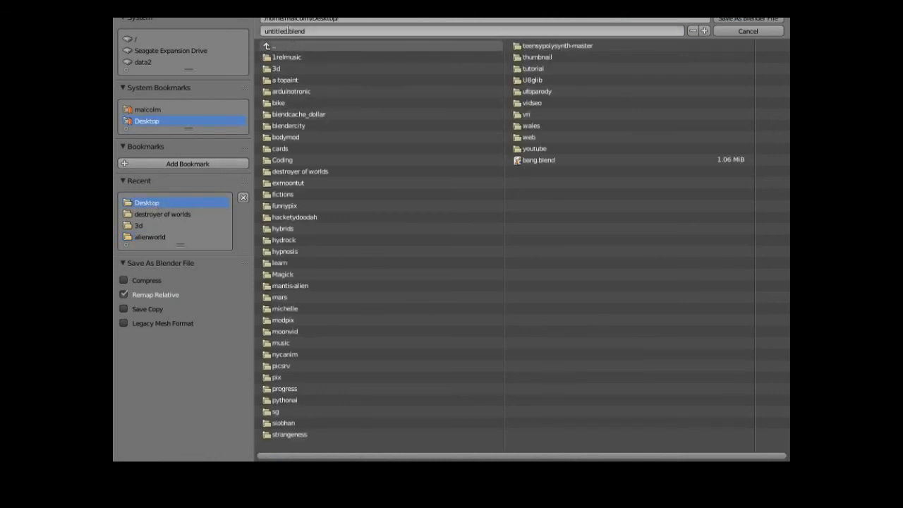
{"action": "left_click", "coordinate": [283, 31]}
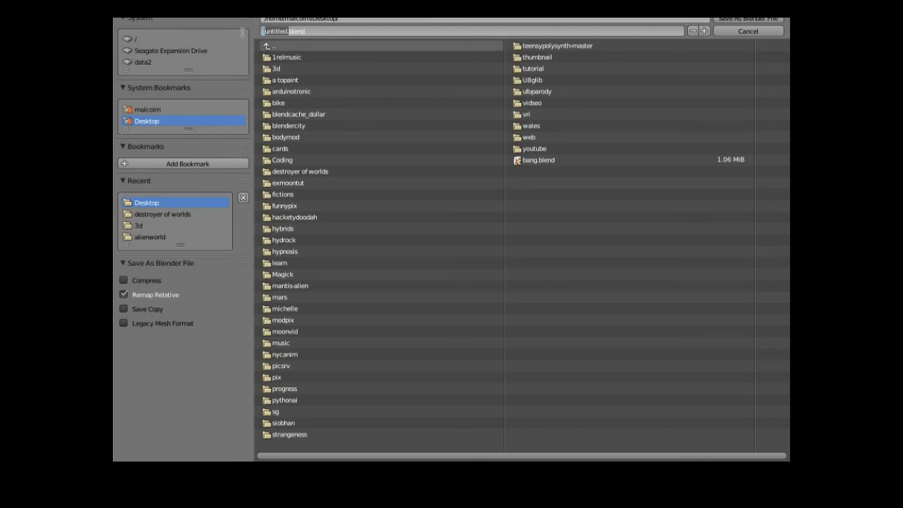
{"action": "key", "text": "BackSpace"}
{"action": "type", "text": "glass"}
{"action": "left_click", "coordinate": [734, 21]}
{"action": "left_click", "coordinate": [734, 20]}
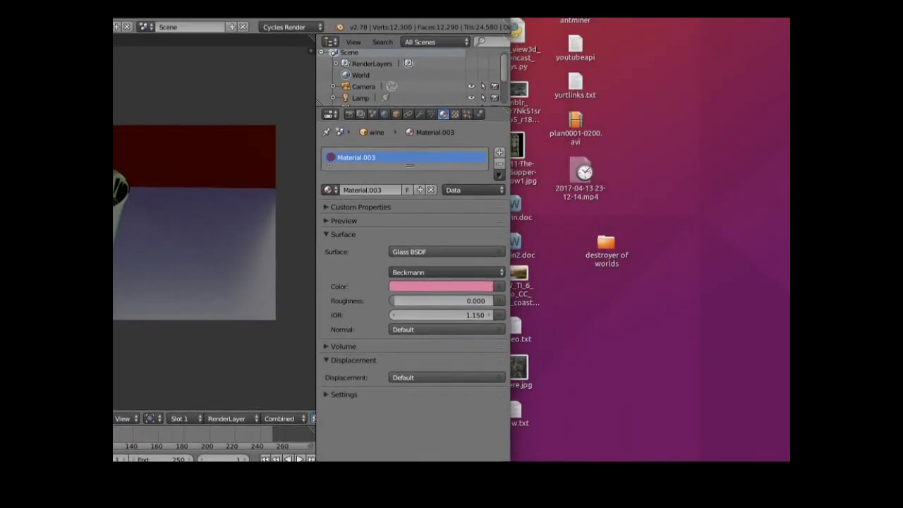
Step: Move the Blender window aside and minimise it to reveal the saved files on the desktop
{"action": "left_click_drag", "start_coordinate": [157, 5], "coordinate": [507, 83]}
{"action": "left_click_drag", "start_coordinate": [485, 39], "coordinate": [566, 20]}
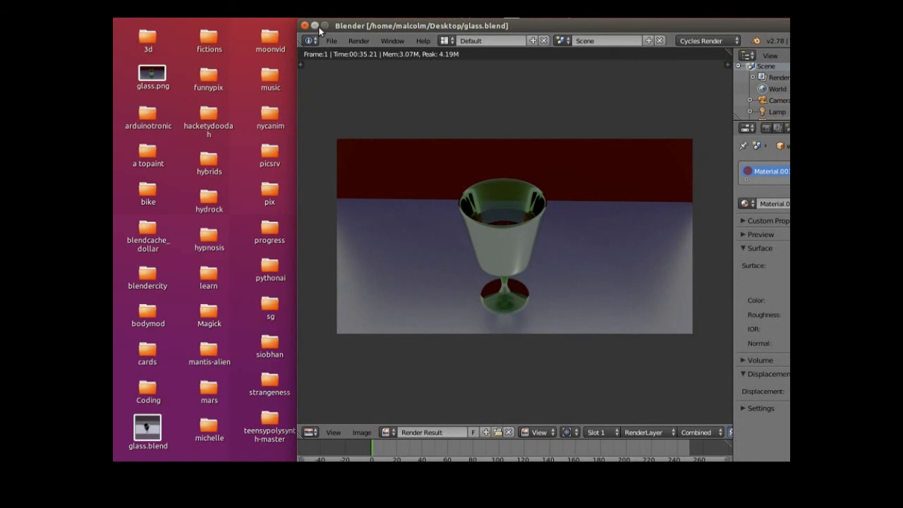
{"action": "left_click", "coordinate": [315, 26]}
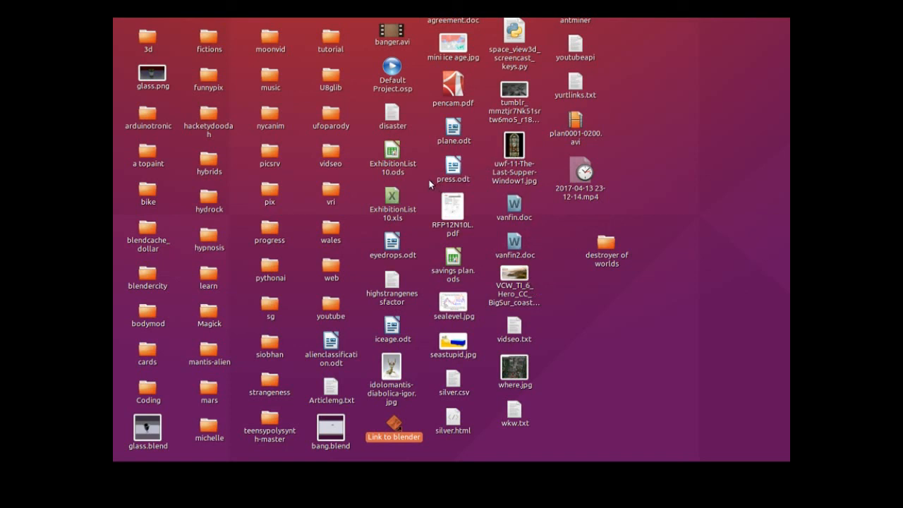
Step: Move glass.png to an empty area of the desktop, open it in the image viewer and view it full screen
{"action": "left_click", "coordinate": [165, 73]}
{"action": "left_click_drag", "start_coordinate": [166, 74], "coordinate": [690, 138]}
{"action": "double_click", "coordinate": [668, 134]}
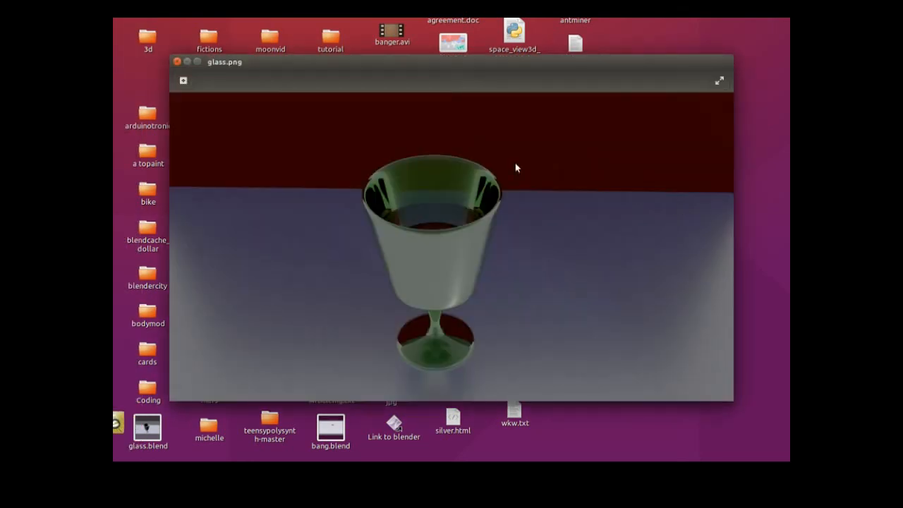
{"action": "left_click", "coordinate": [197, 62]}
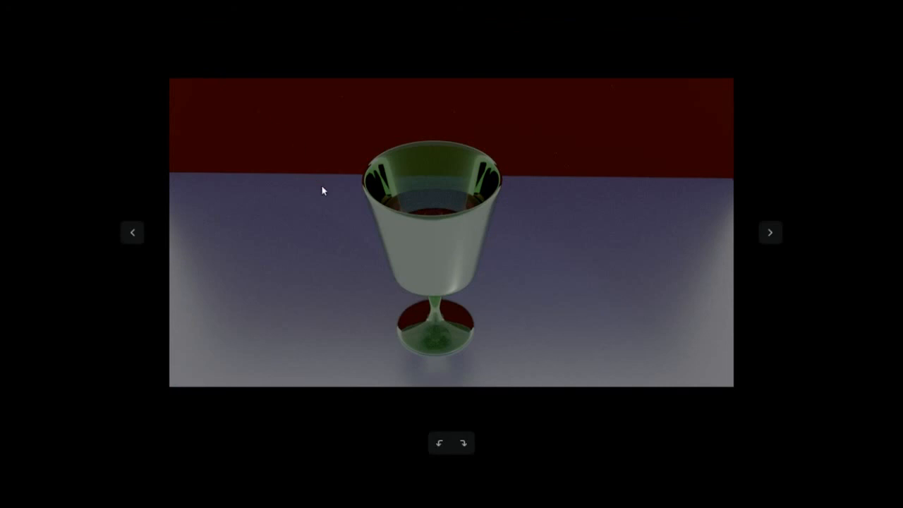